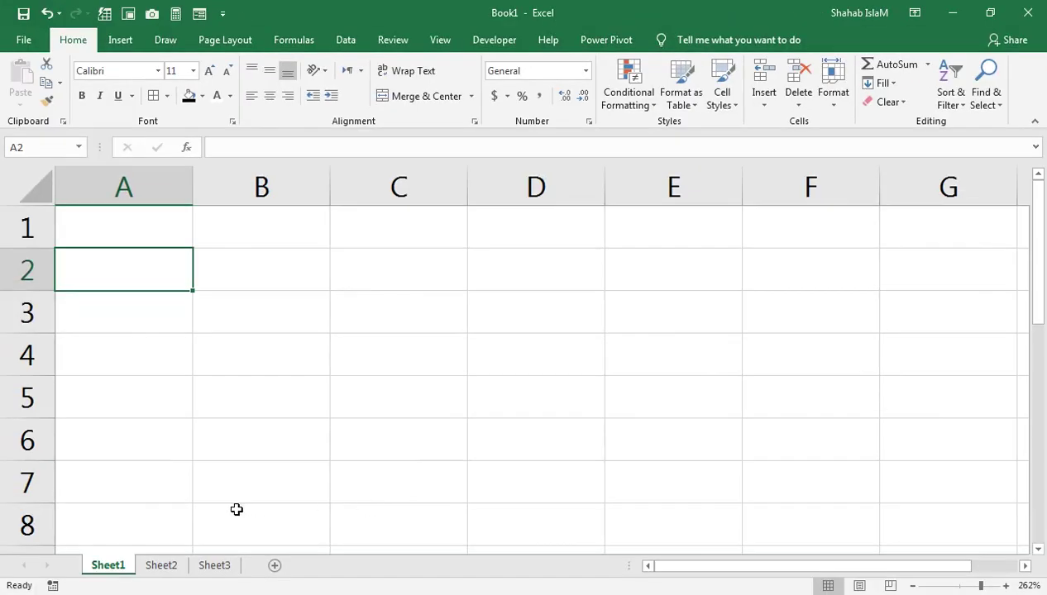
Step: On Sheet2, enter JAN in cell M3 beside the student fee table
left_click(164, 571)
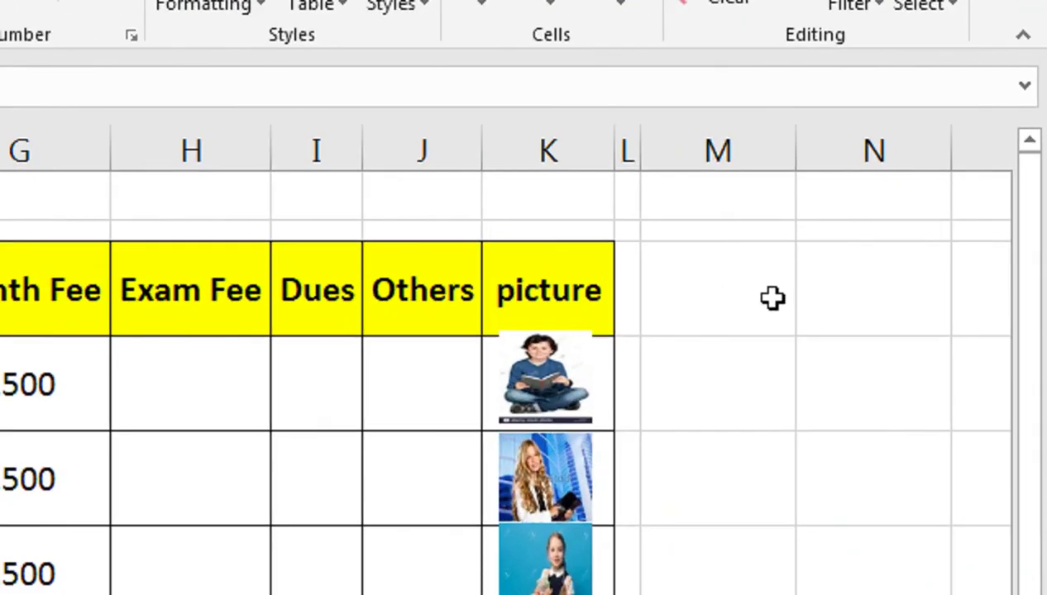
left_click(891, 257)
type("ja")
key("BackSpace")
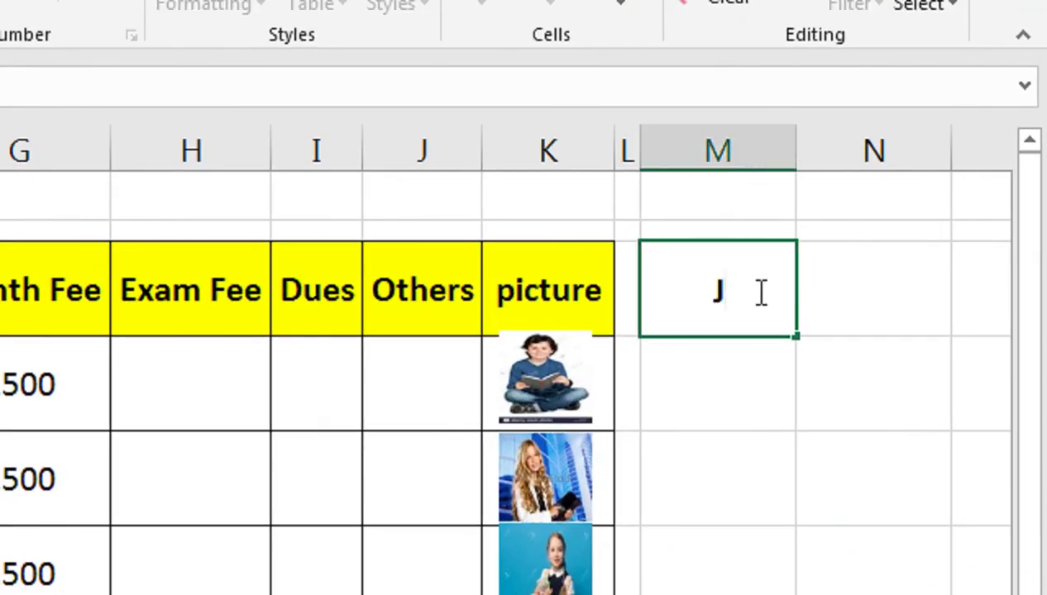
type("AN")
key("Return")
Step: Fill the months JAN through DEC down column M to M14
left_click(760, 292)
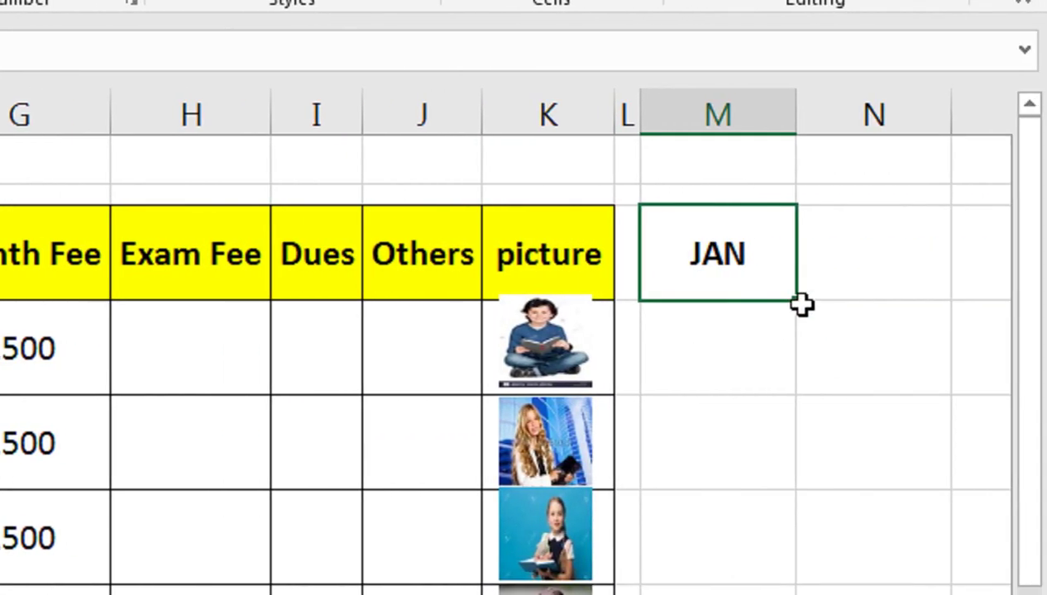
mouse_move(800, 303)
left_mouse_down()
mouse_move(816, 559)
mouse_move(780, 486)
mouse_move(734, 327)
left_mouse_up()
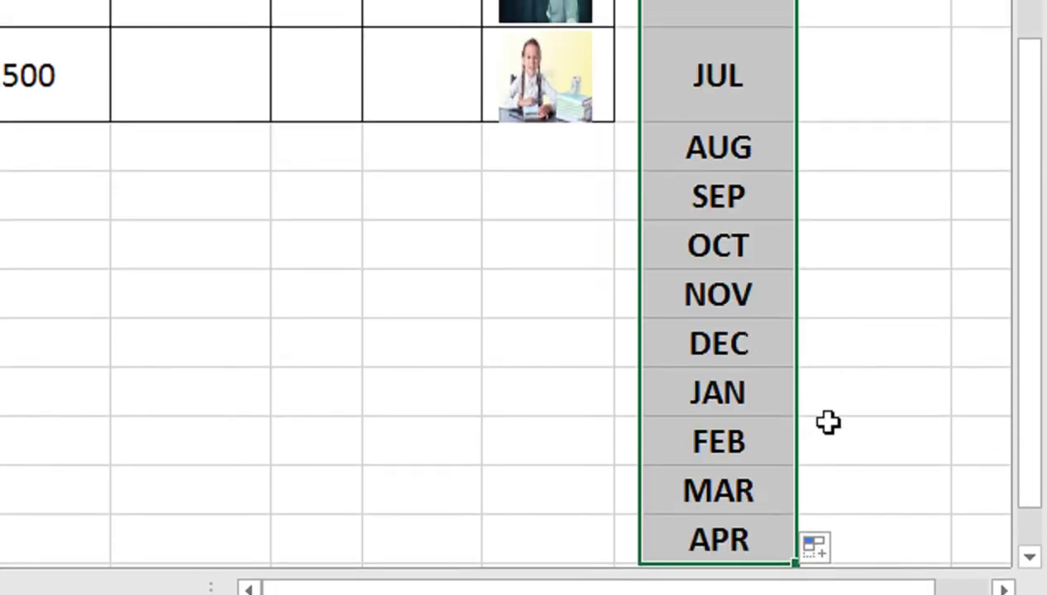
left_click_drag(724, 373, 725, 486)
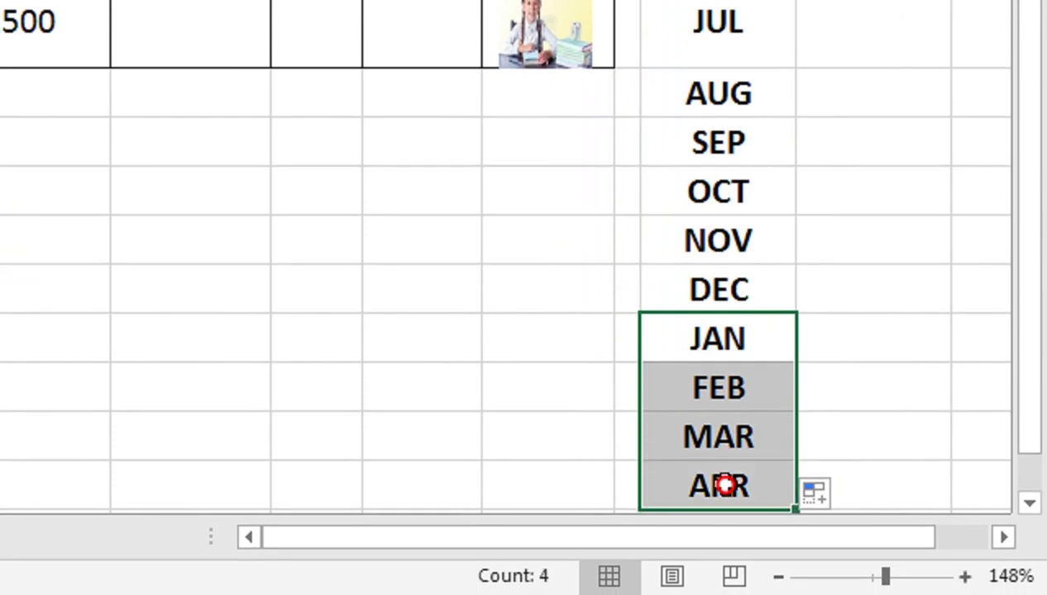
scroll(614, 229, "up", 3)
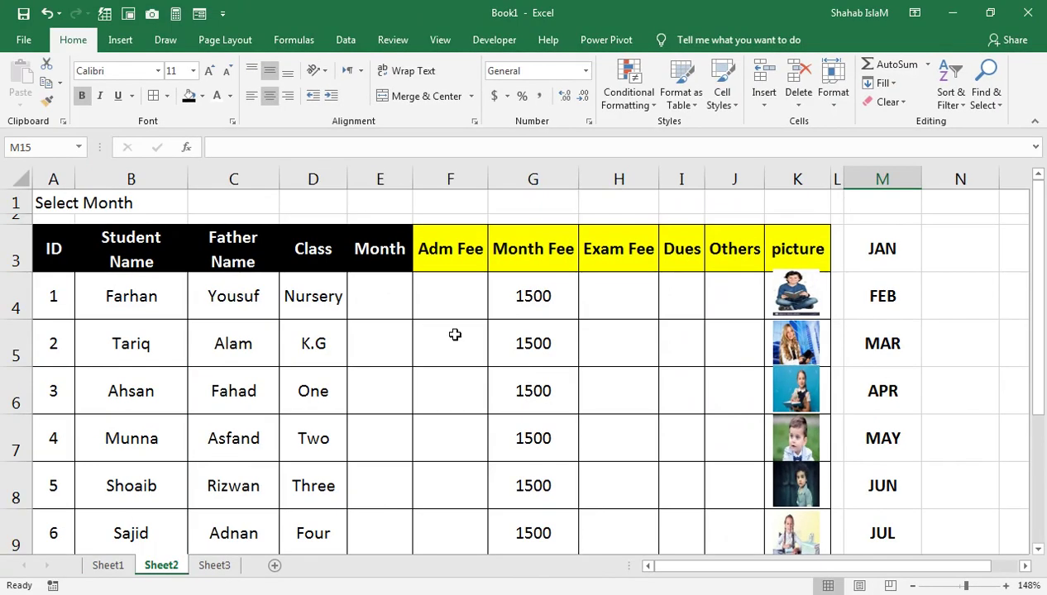
left_click(259, 205)
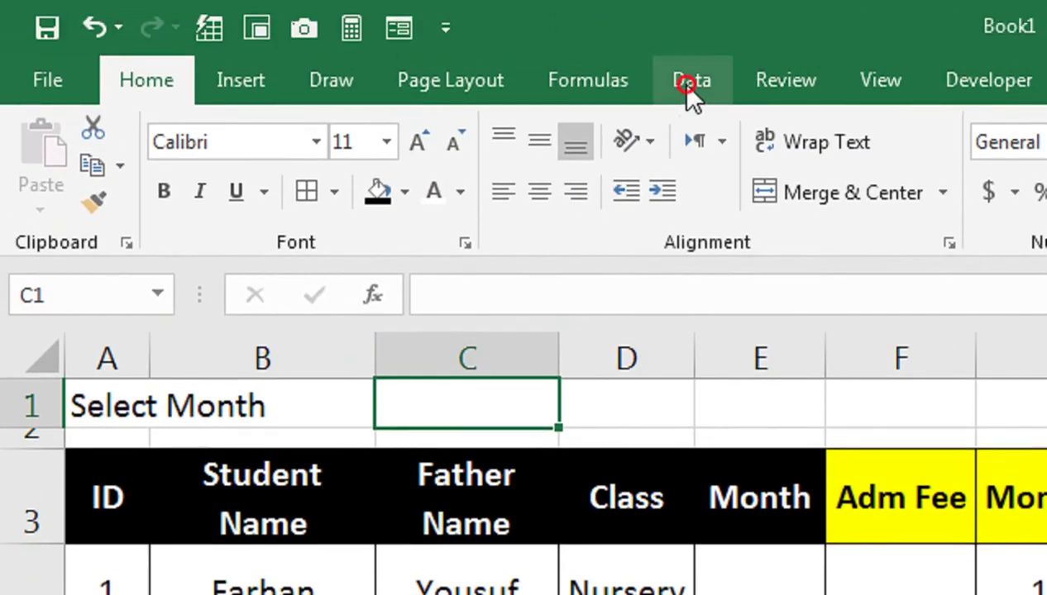
Step: Give C1 a List data validation sourced from =$M$3:$M$14
left_click(685, 84)
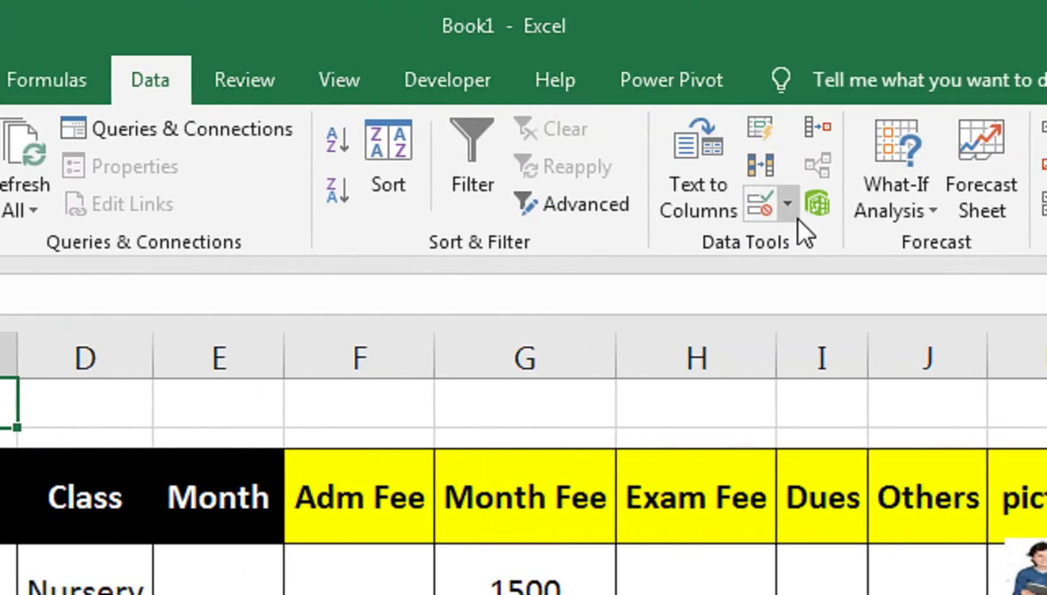
left_click(762, 204)
left_click(827, 246)
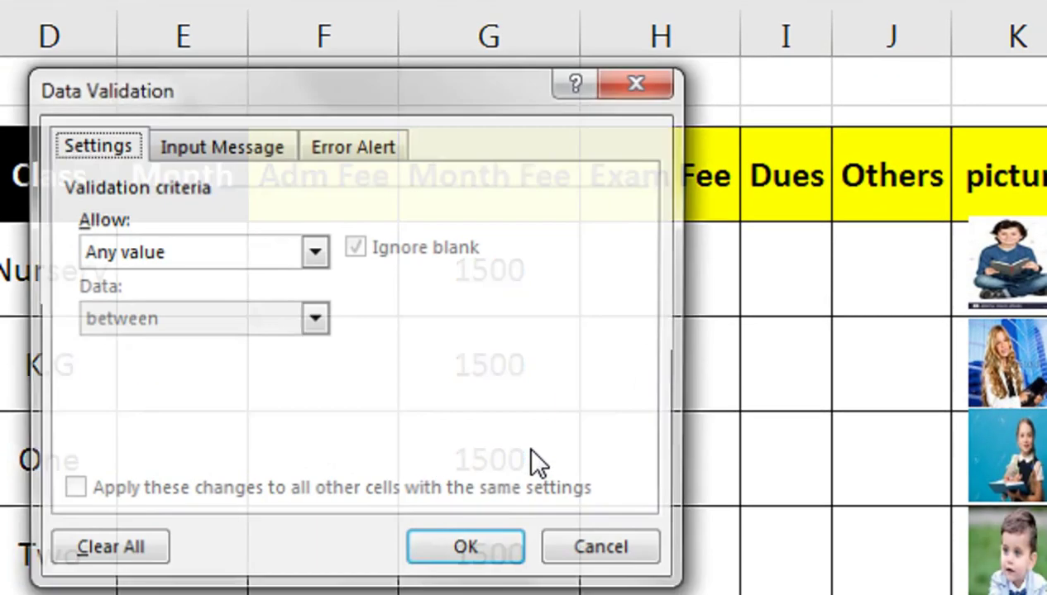
left_click(291, 253)
left_click(297, 348)
left_click(311, 386)
left_click_drag(951, 190, 785, 463)
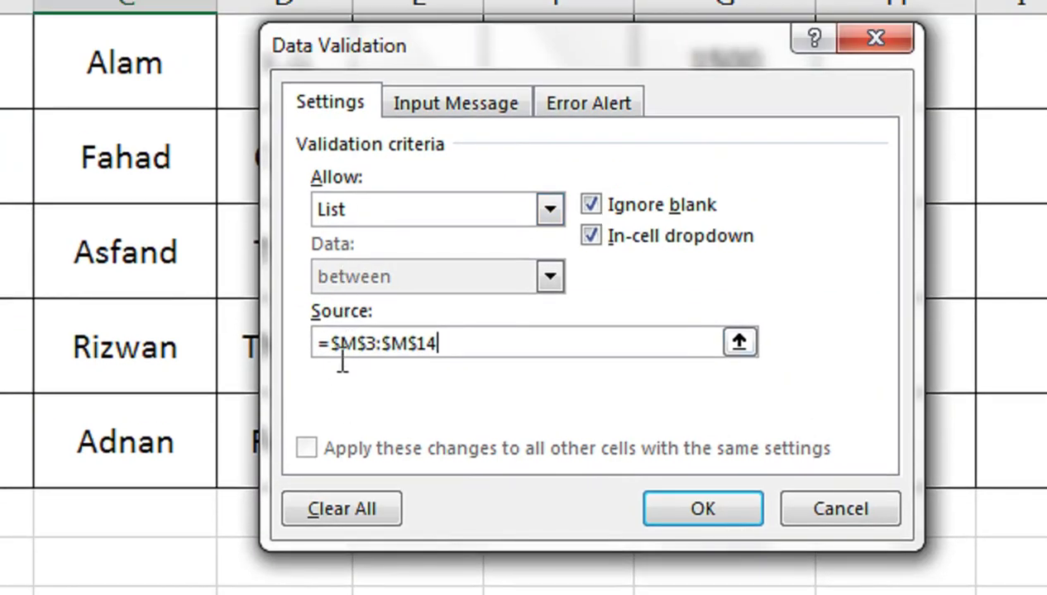
left_click(650, 507)
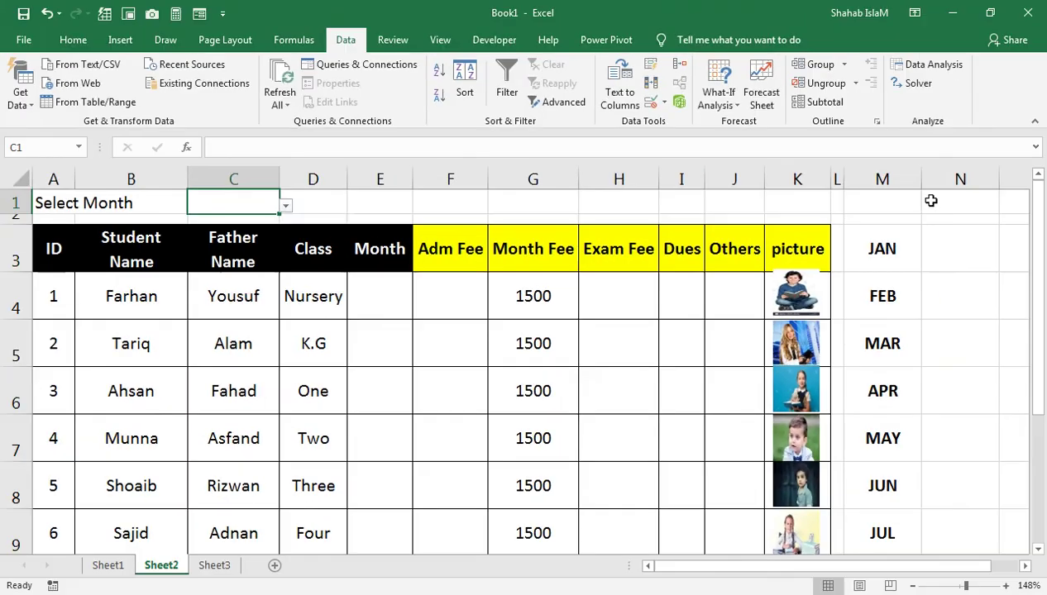
right_click(860, 178)
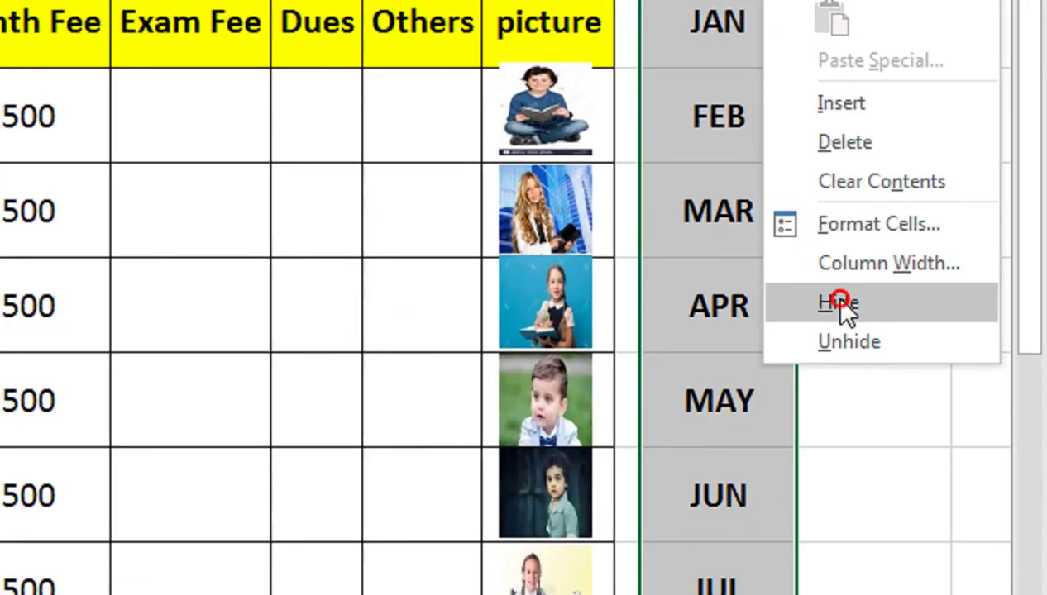
Step: Hide column M and give C1 a thick outside border
left_click(877, 388)
left_click(243, 133)
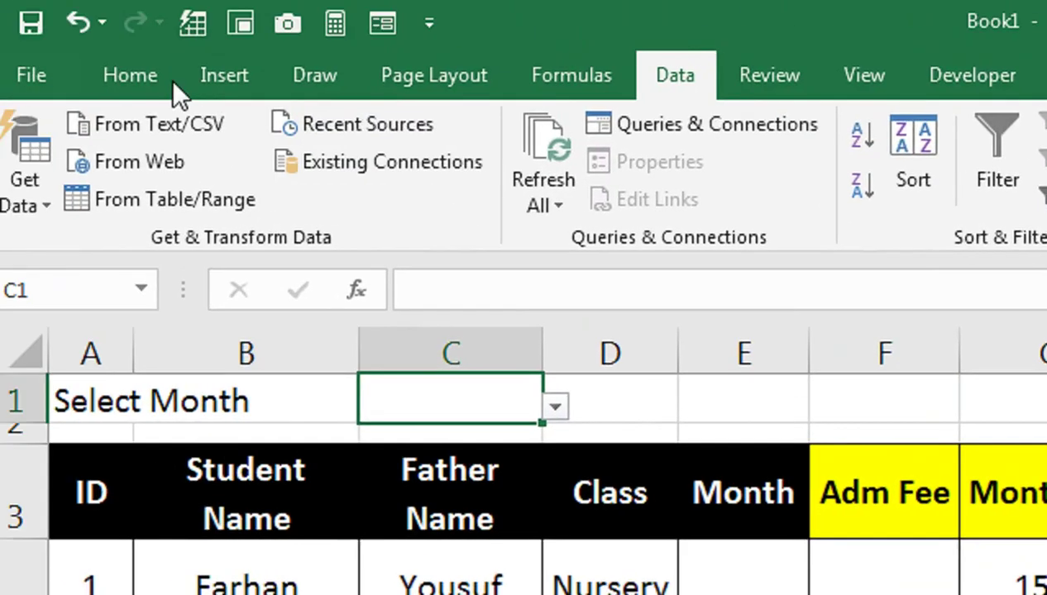
left_click(331, 192)
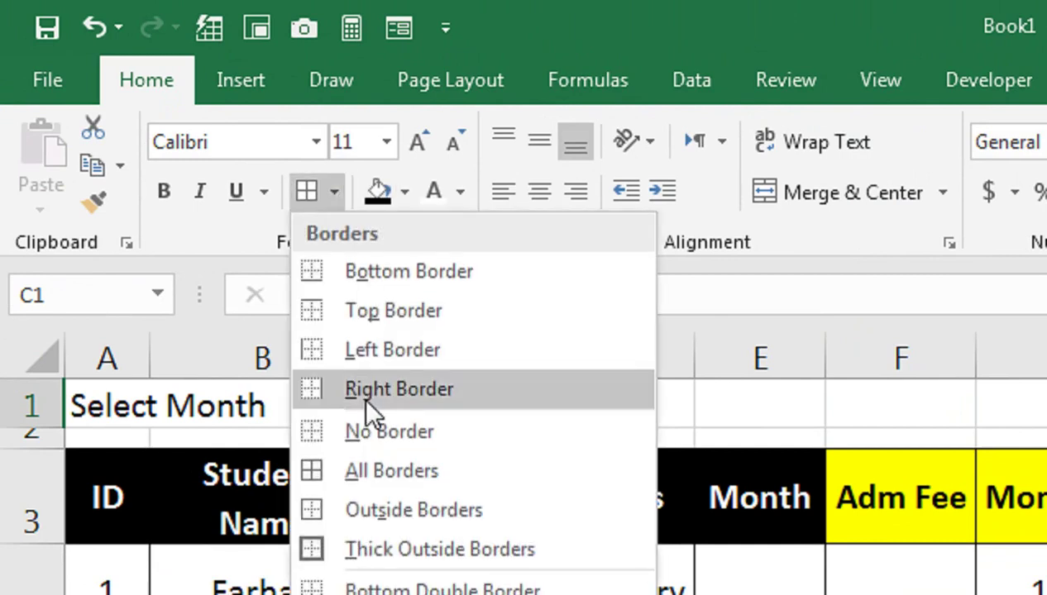
left_click(385, 476)
Step: Choose JAN from C1's month dropdown
left_click(568, 331)
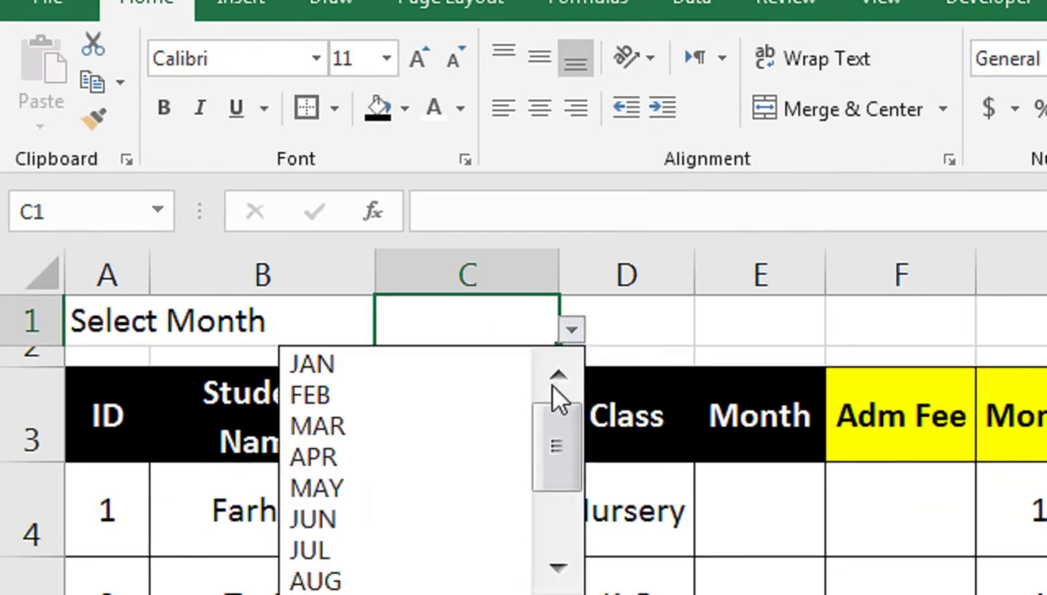
left_click(516, 369)
left_click(737, 434)
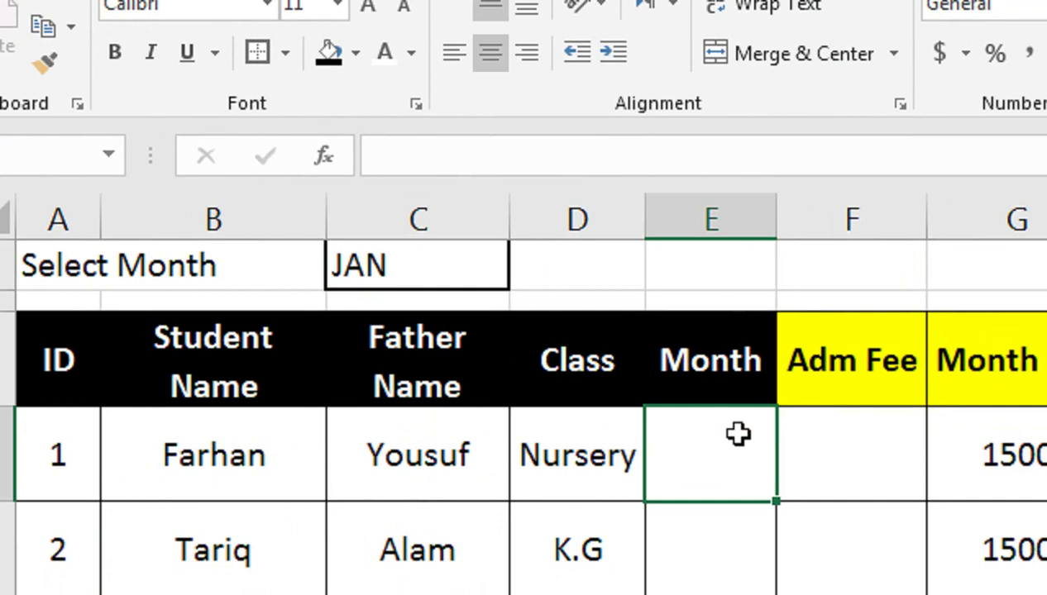
Step: Enter =$C$1 in E4 and copy it down the Month column
type("=")
left_click(426, 263)
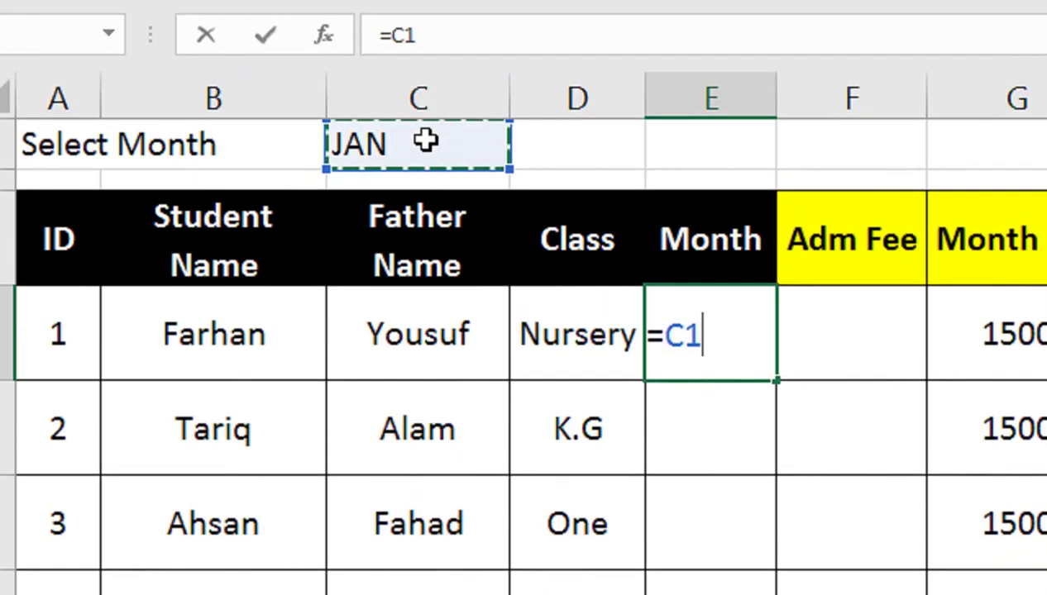
key("F4")
key("Return")
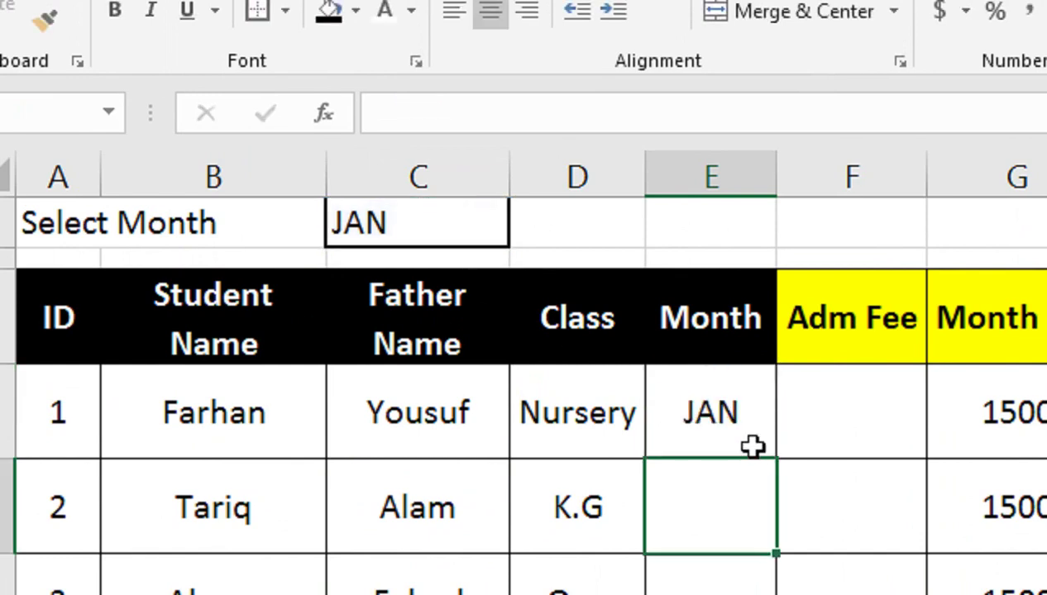
left_click(756, 438)
double_click(780, 448)
Step: Choose FEB in C1 so every Month cell updates
left_click(444, 199)
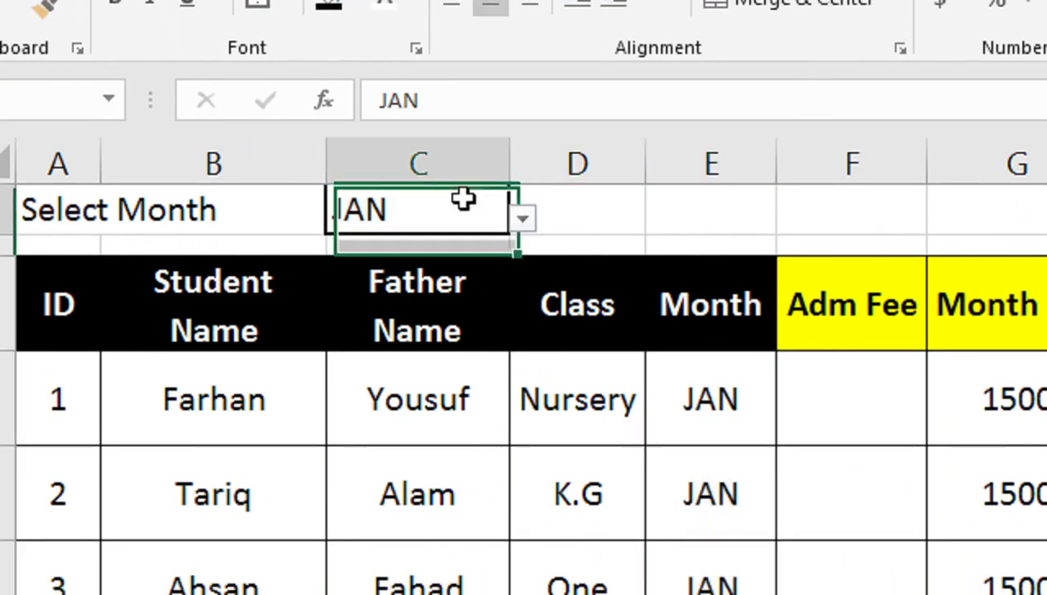
left_click(521, 220)
left_click(442, 287)
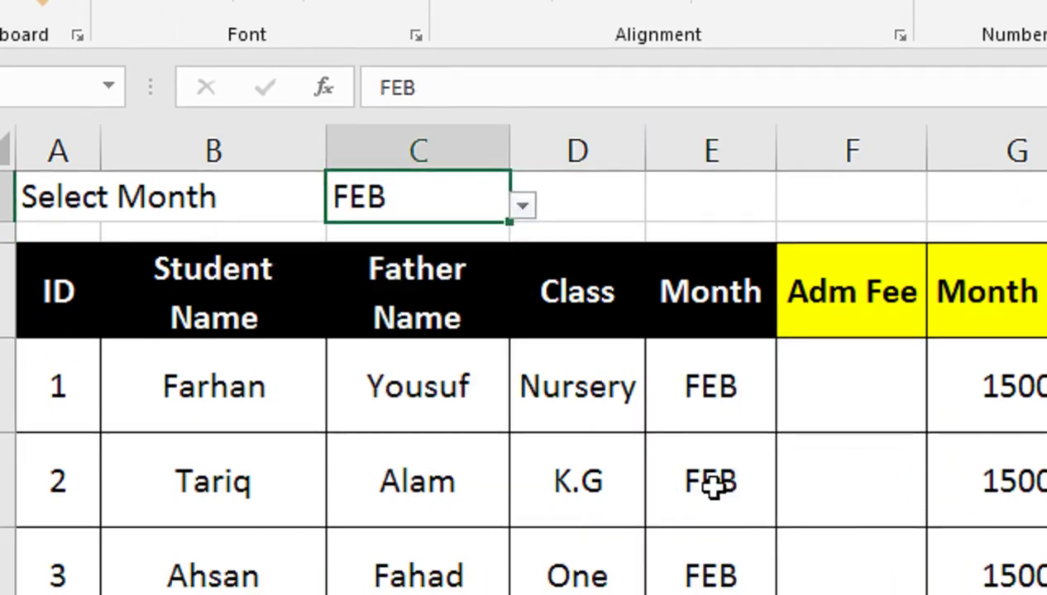
Step: Check the Adm Fee cells and E4's formula, then go to the empty Sheet1
left_click(783, 334)
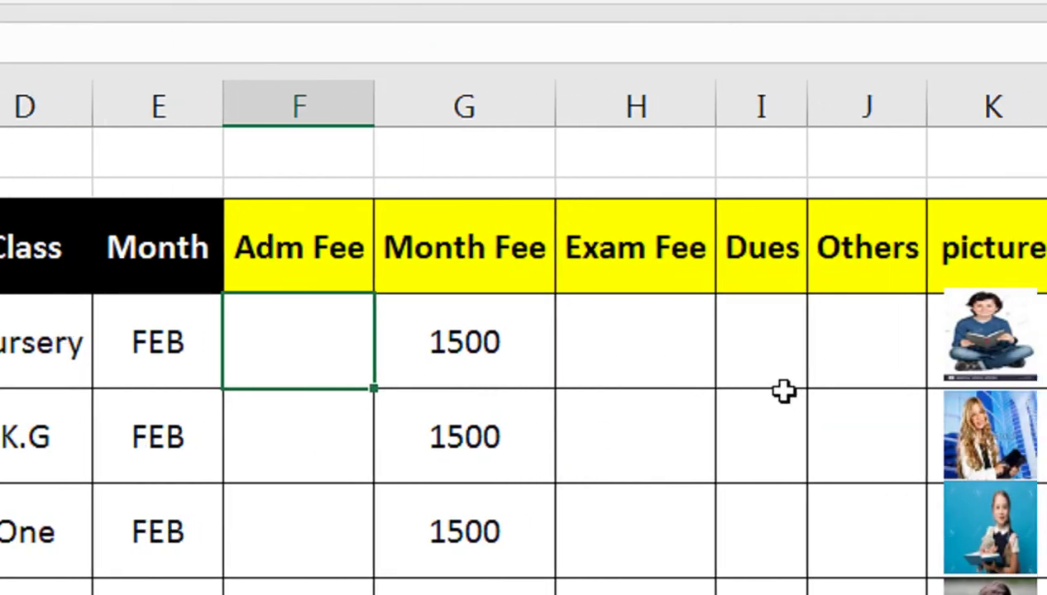
left_click_drag(298, 342, 274, 551)
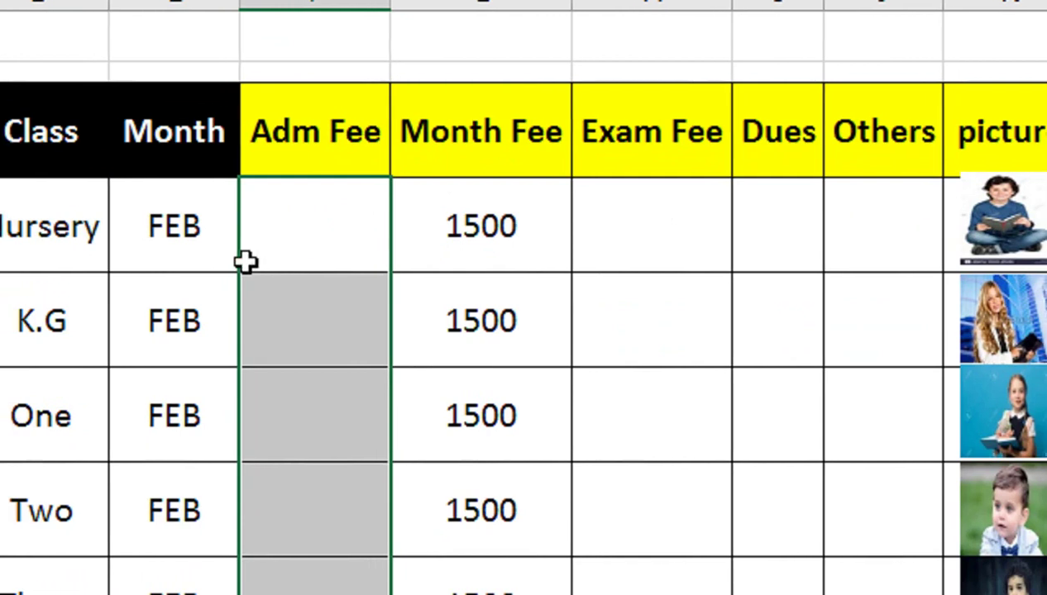
left_click(245, 360)
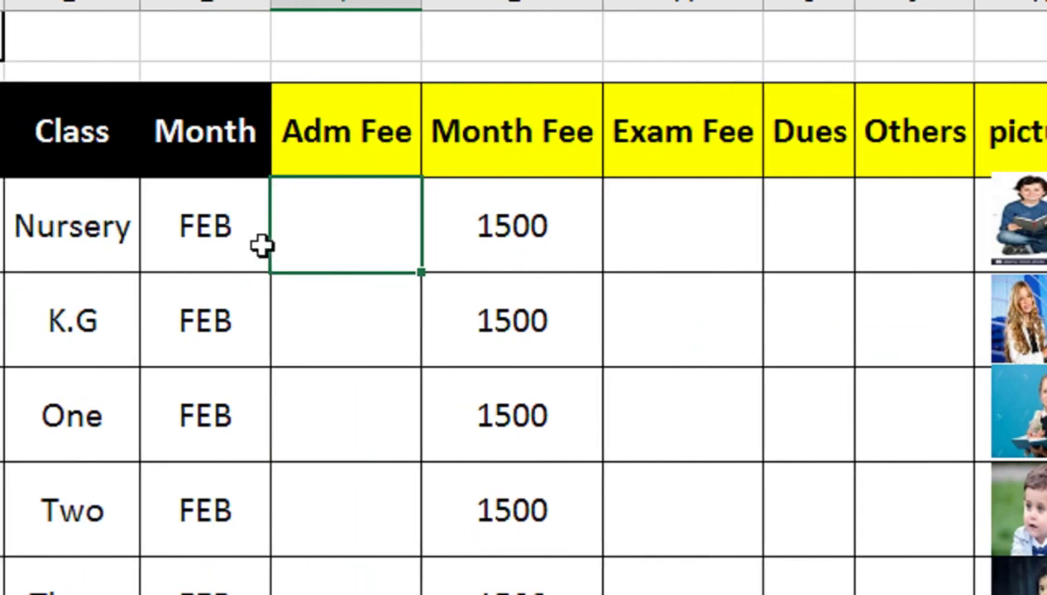
left_click(391, 306)
left_click(108, 565)
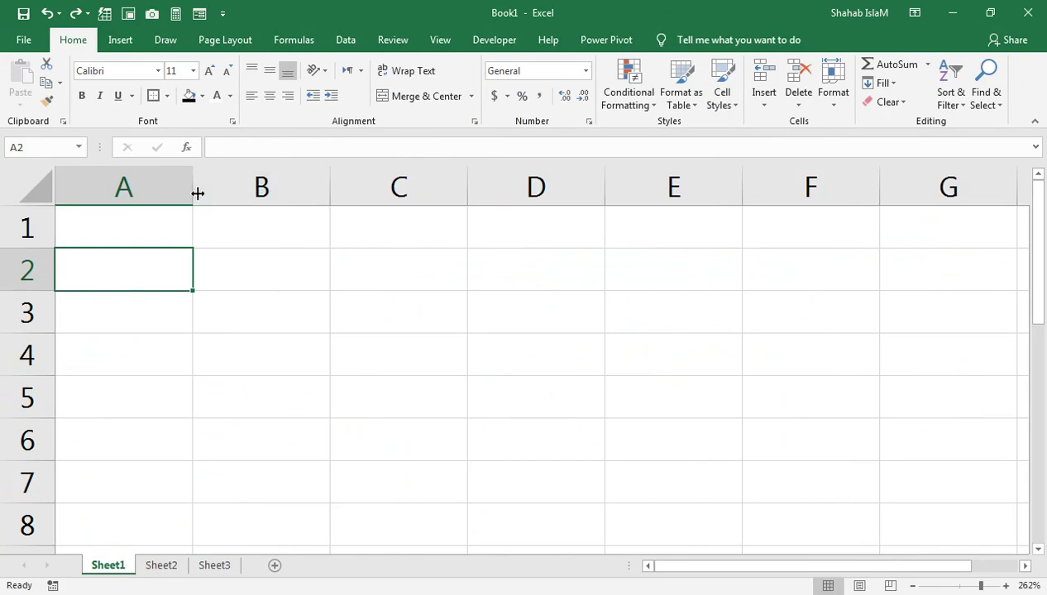
Step: Narrow columns A and B into margins and select C3
left_click_drag(193, 190, 121, 190)
left_click_drag(258, 187, 138, 190)
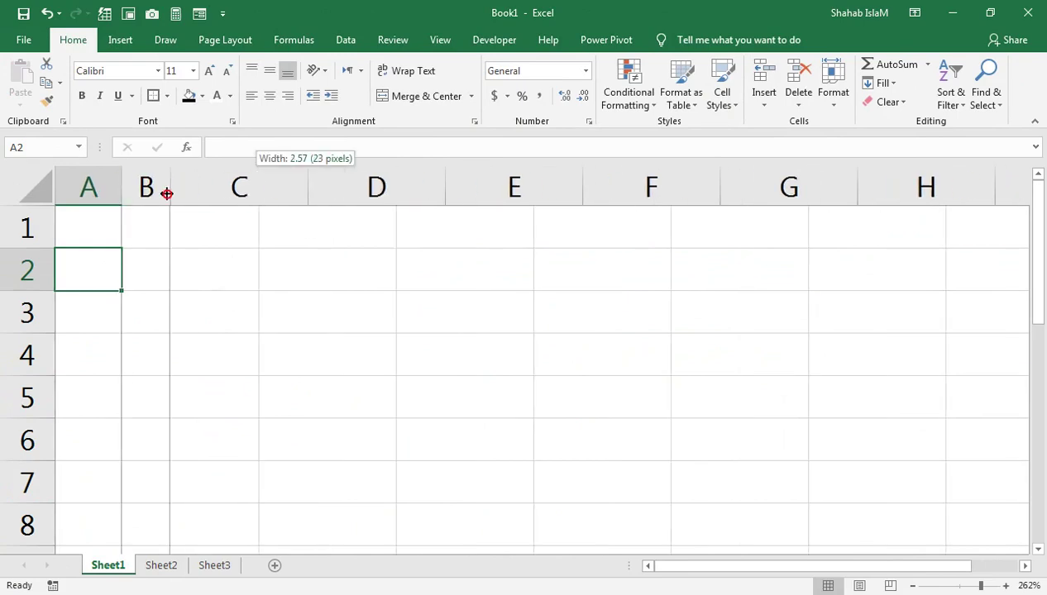
left_click(177, 306)
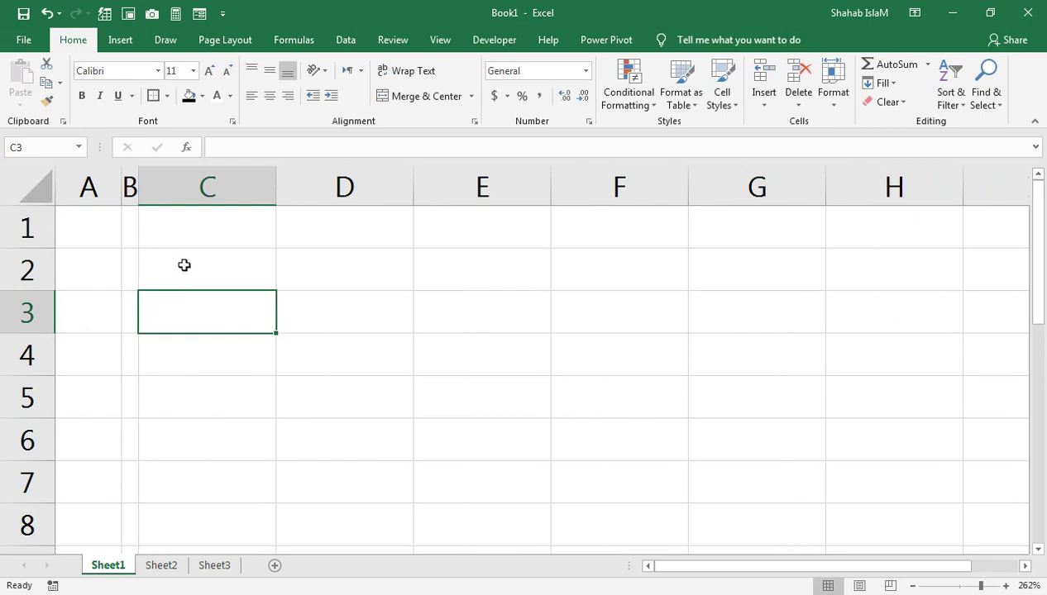
left_click(180, 283)
left_click(175, 303)
Step: Enter the labels Rec ID in C3 and Date in C4
type("r")
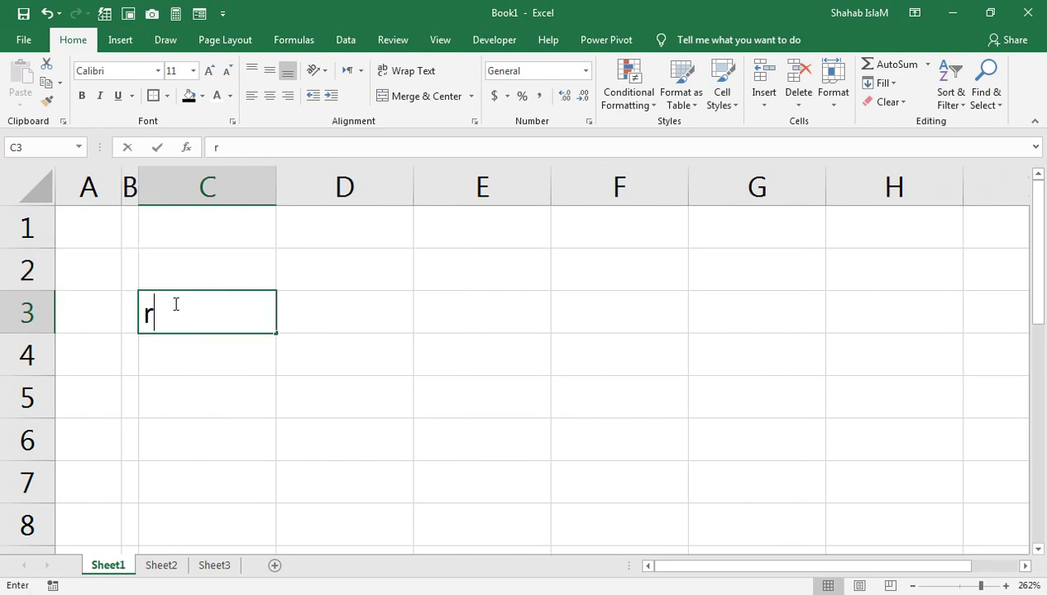
type("EC DI")
key("BackSpace")
type("ID")
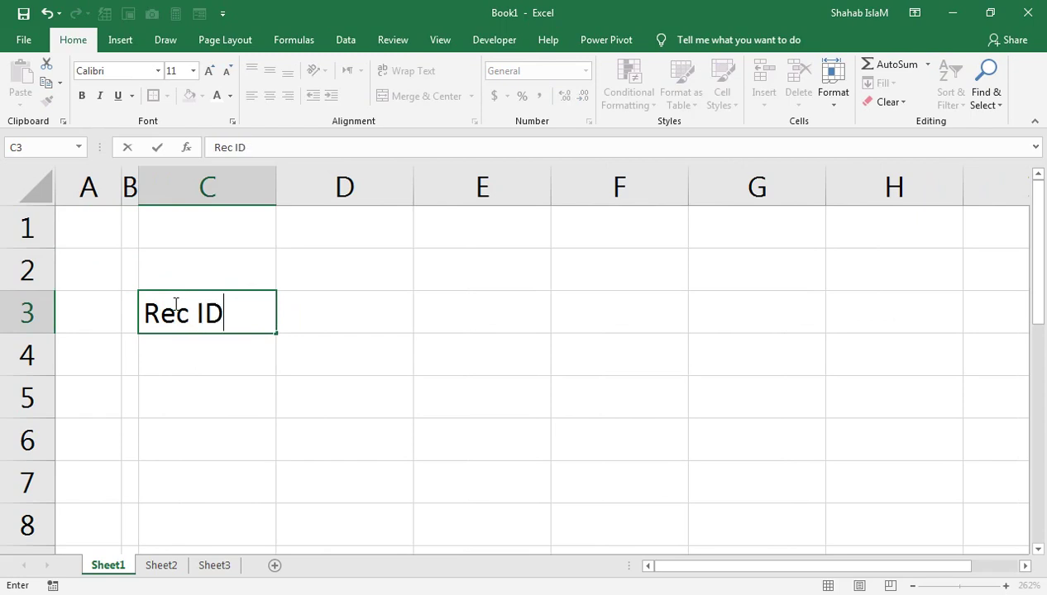
key("Return")
type("Date")
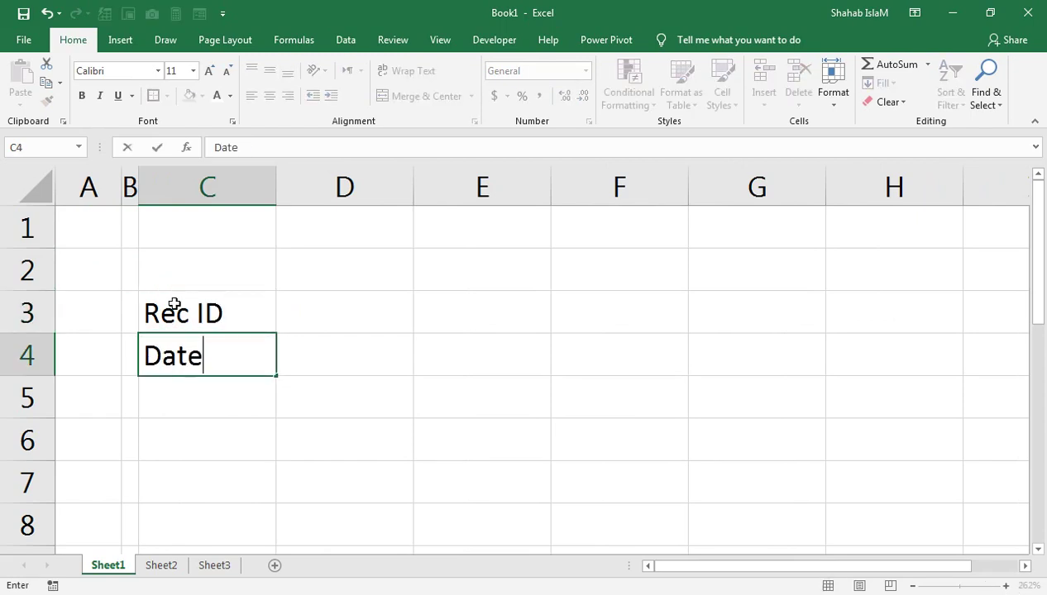
key("Return")
key("Return")
Step: Add the labels Student Name, Father Name and Class below, correcting their spelling
type("St")
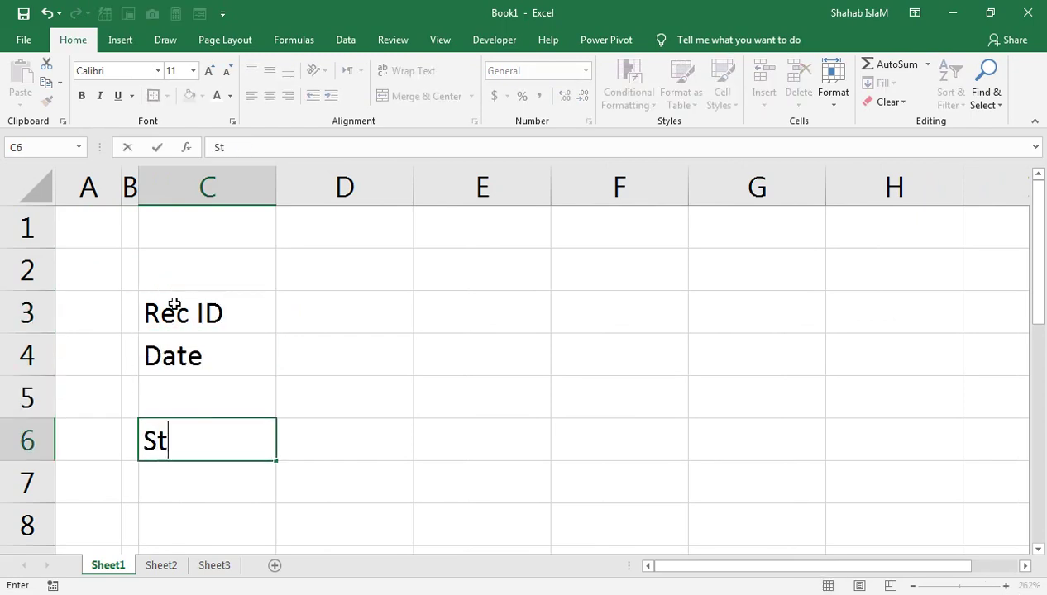
type("udent Nae")
key("BackSpace")
type("me")
key("Return")
type("Father Nam")
key("Return")
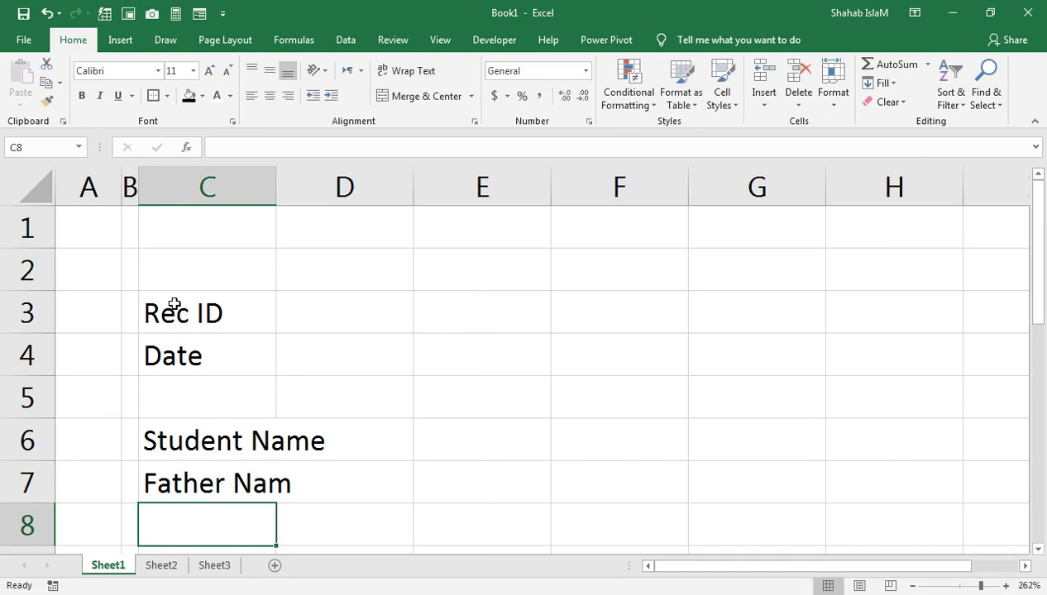
key("Up")
key("F2")
type("e")
key("Return")
type("C")
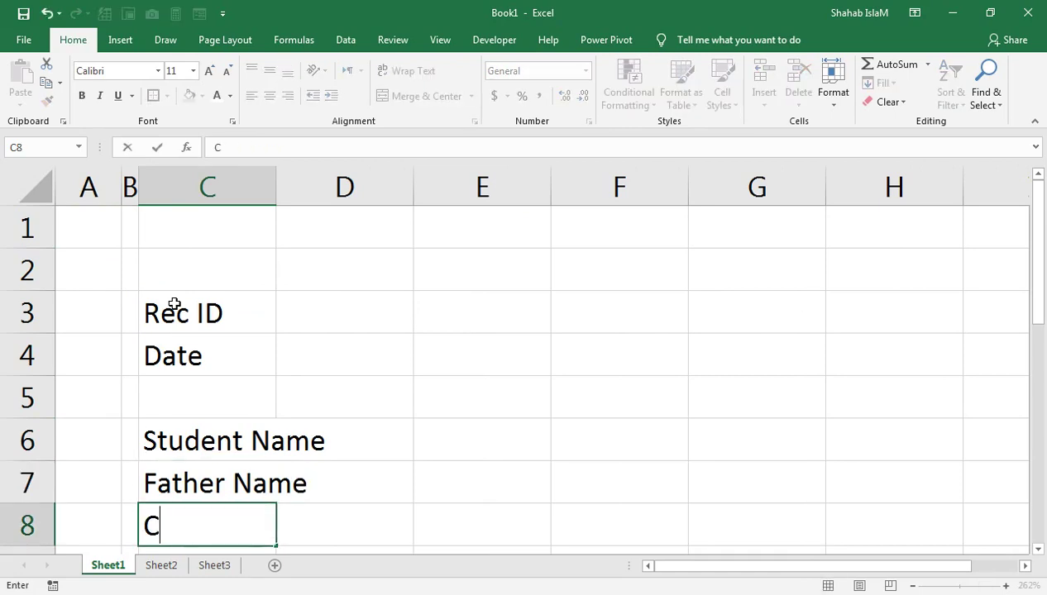
type("lass")
key("Tab")
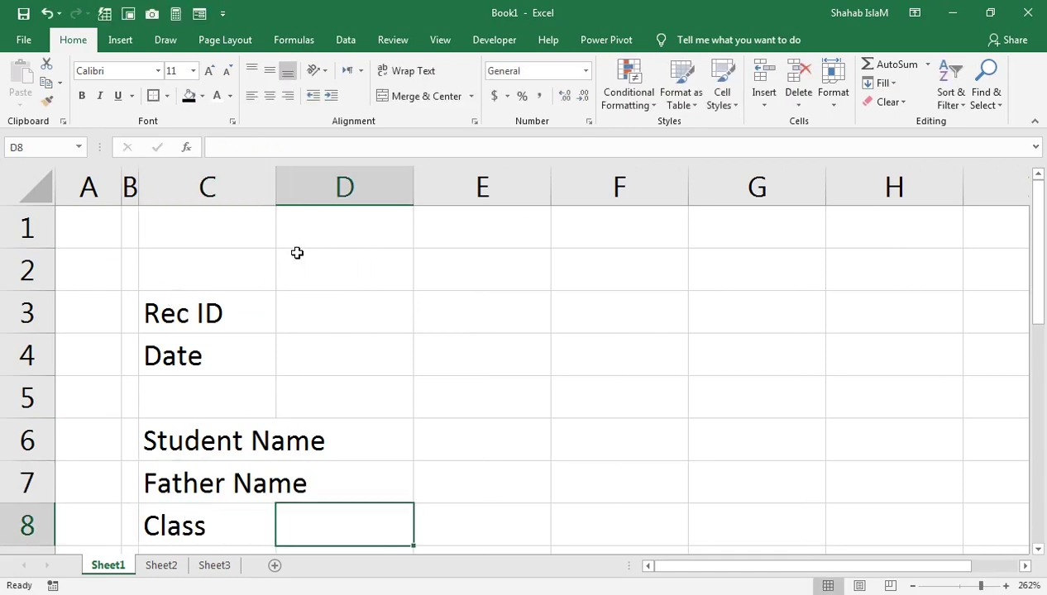
left_click(267, 186)
Step: Autofit column C and shade the Rec ID through Class labels grey
double_click(275, 186)
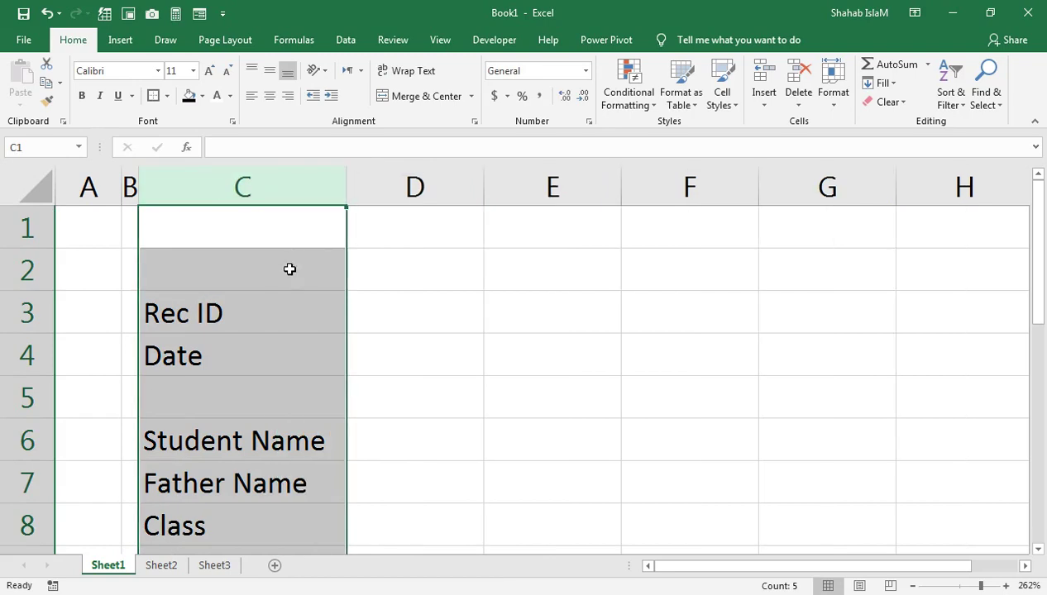
left_click(235, 314)
left_click(233, 341, "ctrl")
left_click(253, 439, "ctrl")
left_click(245, 494, "ctrl")
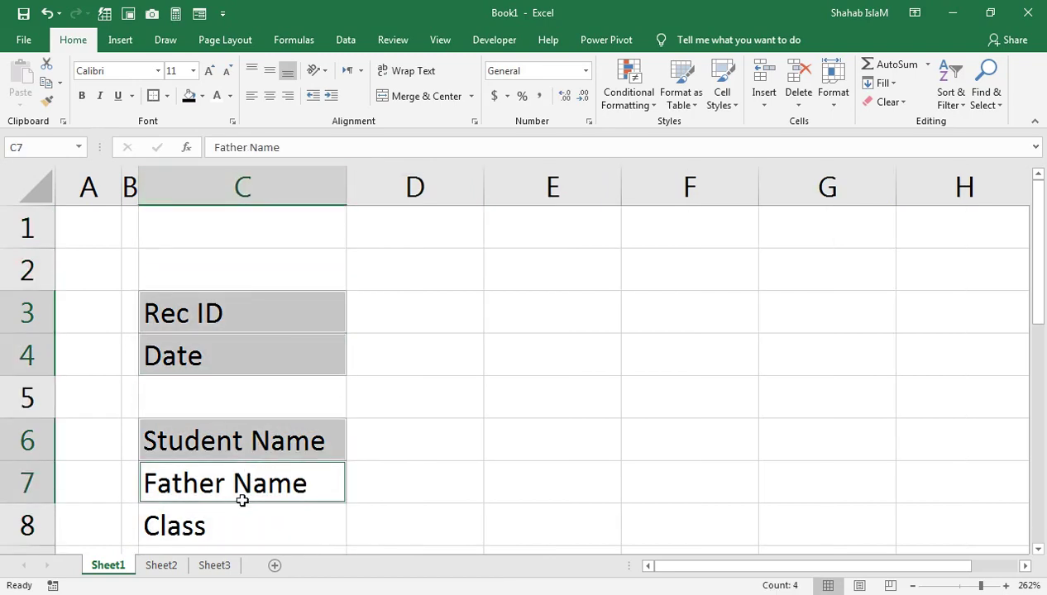
left_click(231, 511, "ctrl")
left_click(201, 96)
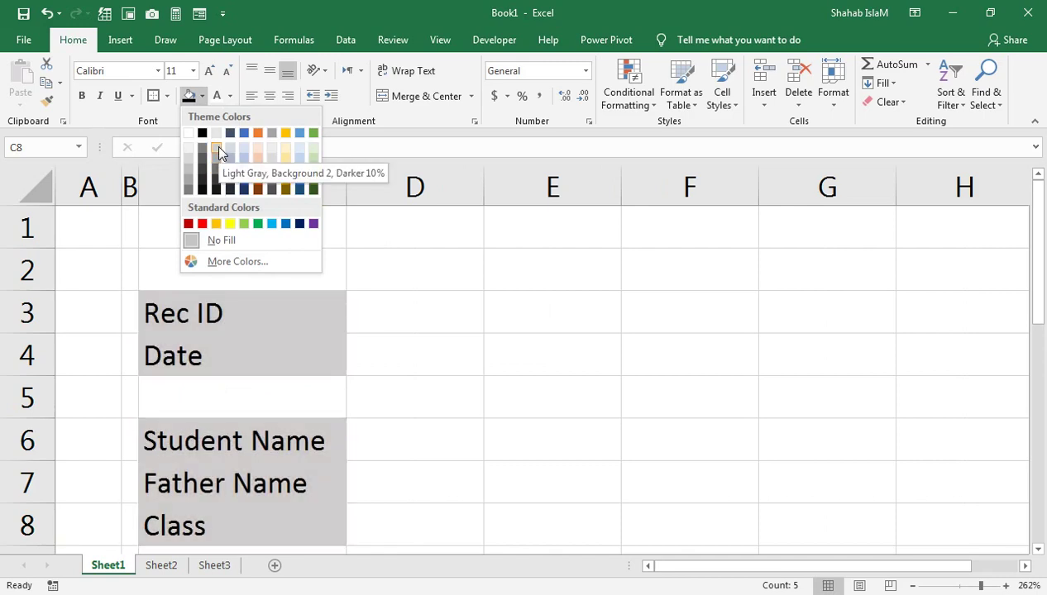
left_click(188, 167)
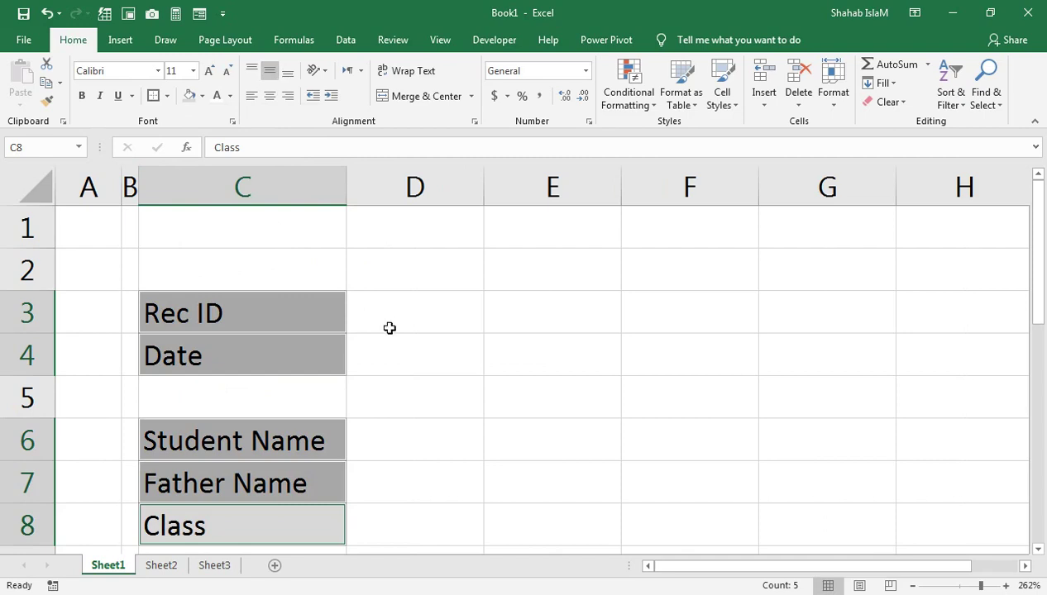
left_click(385, 296)
Step: Enter the Month label in the cell below Class
scroll(275, 540, "down", 1)
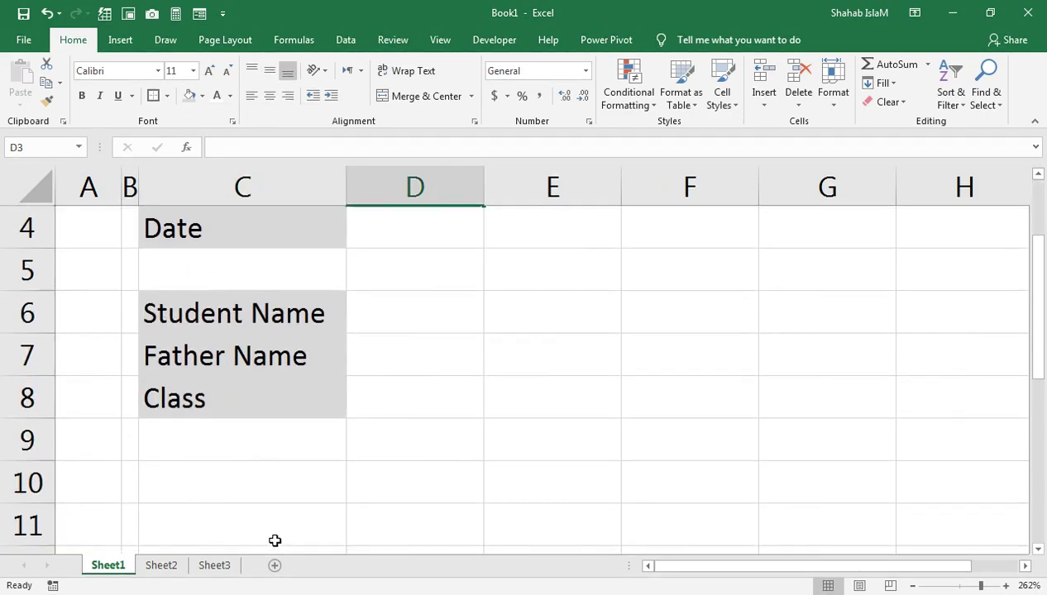
left_click(269, 434)
type("motn")
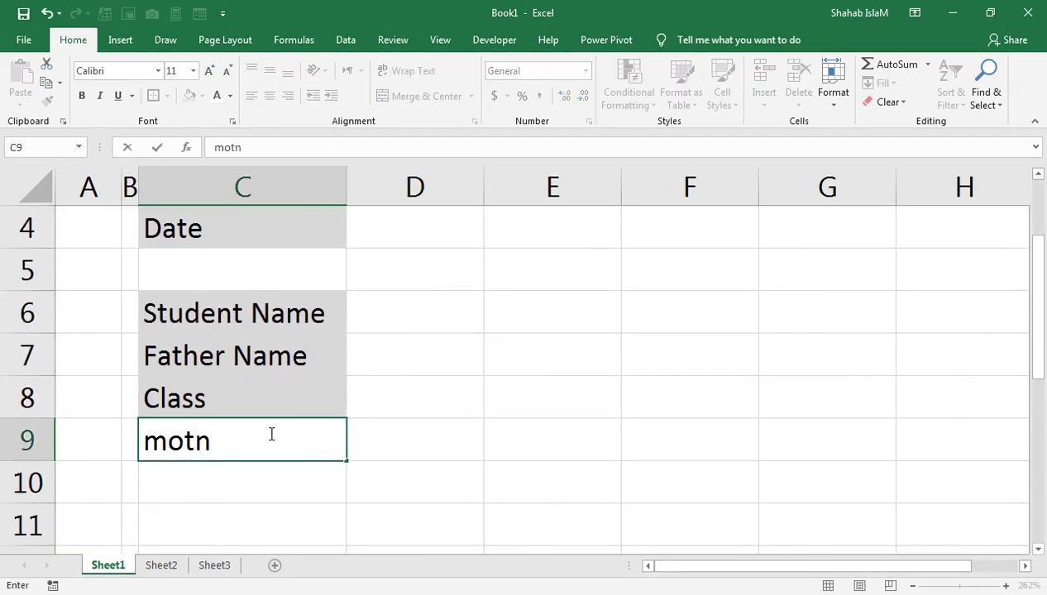
key("BackSpace")
key("BackSpace")
type("ONT")
key("Return")
Step: Reshade all six labels, Month included, with a lighter grey fill
scroll(269, 434, "up", 1)
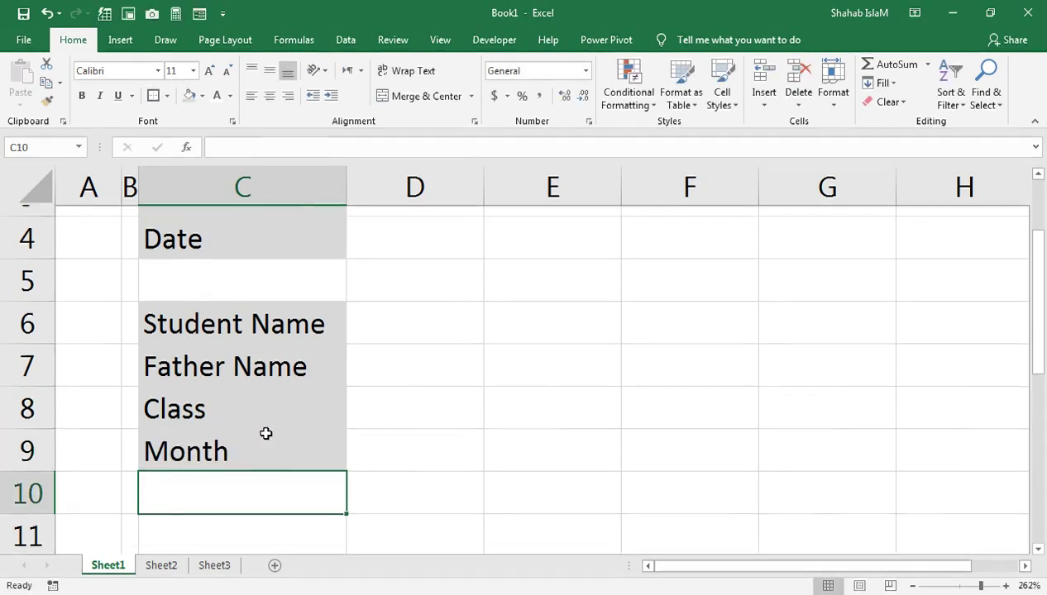
left_click(236, 329)
left_click(237, 356, "ctrl")
left_click(240, 441, "ctrl")
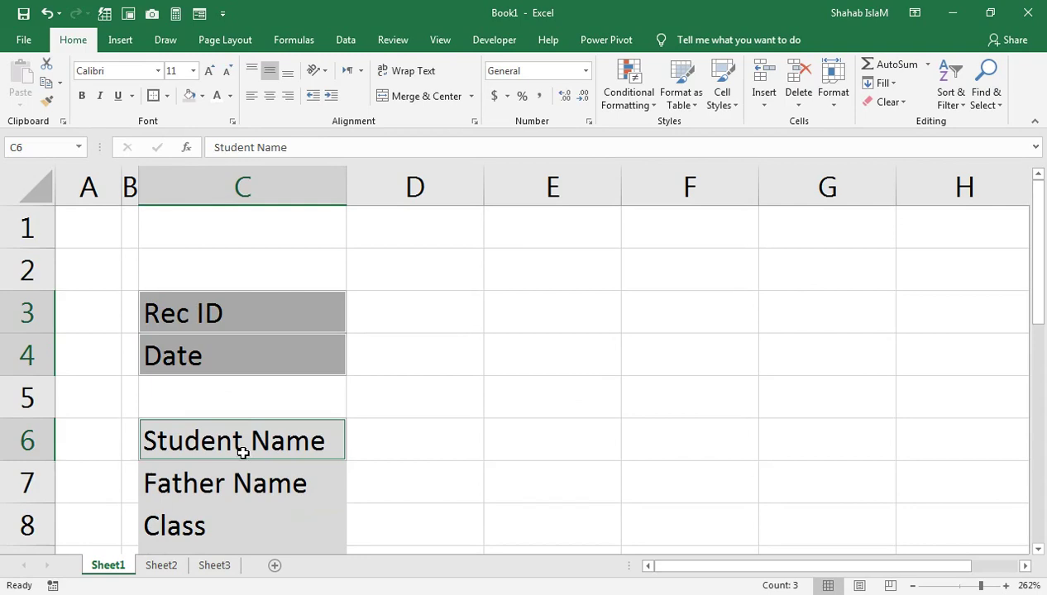
left_click(235, 484, "ctrl")
left_click(233, 527, "ctrl")
scroll(232, 521, "down", 1)
left_click(234, 459, "ctrl")
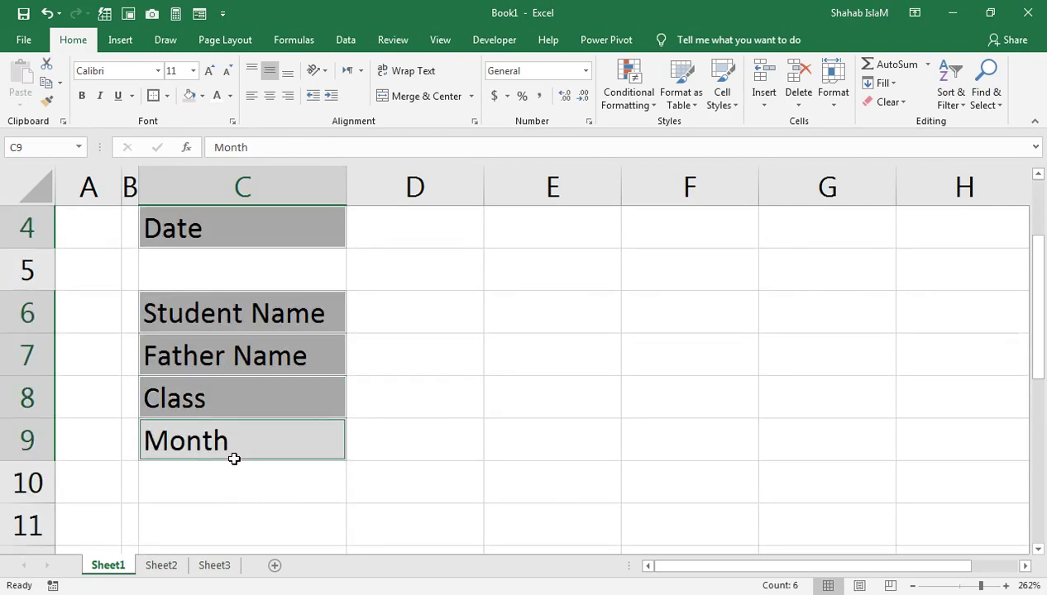
left_click(202, 96)
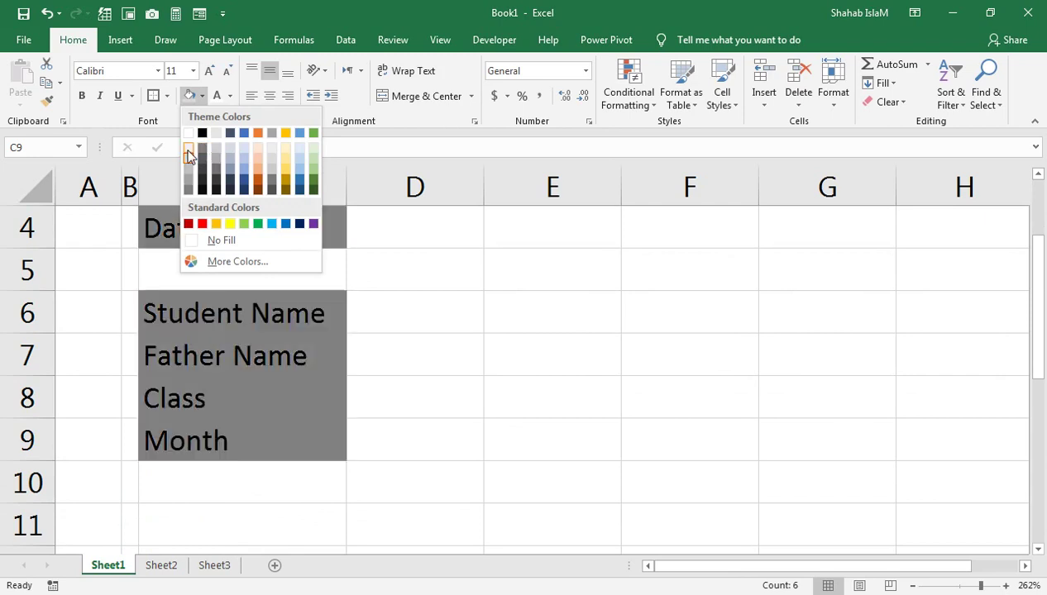
left_click(188, 147)
left_click(351, 328)
scroll(352, 327, "up", 1)
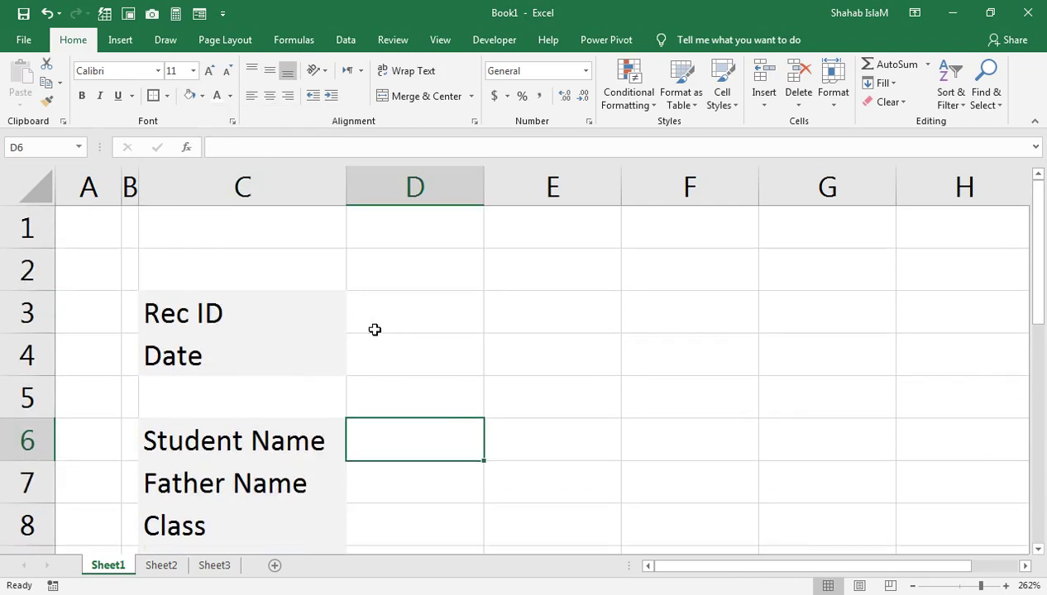
left_click_drag(979, 588, 974, 586)
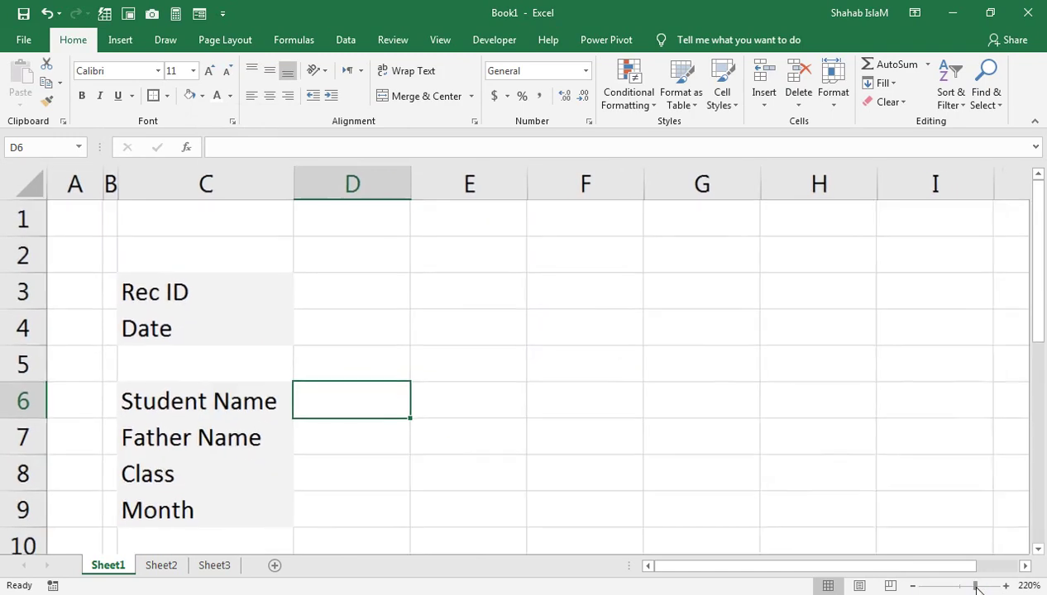
left_click(447, 289)
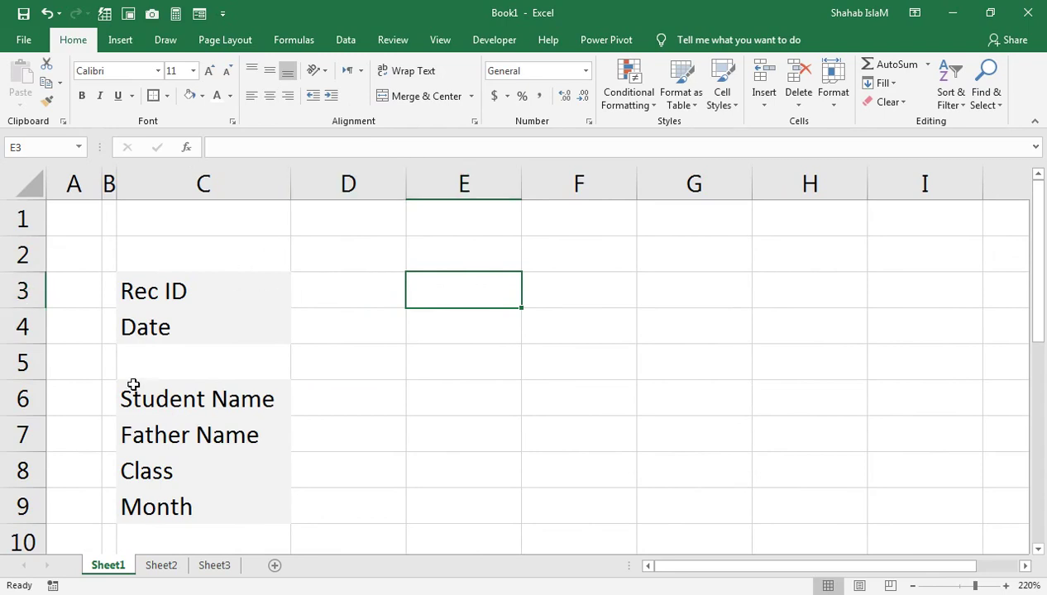
right_click(15, 361)
Step: Insert a blank row at row 5 and label C6 Student ID
left_click(62, 230)
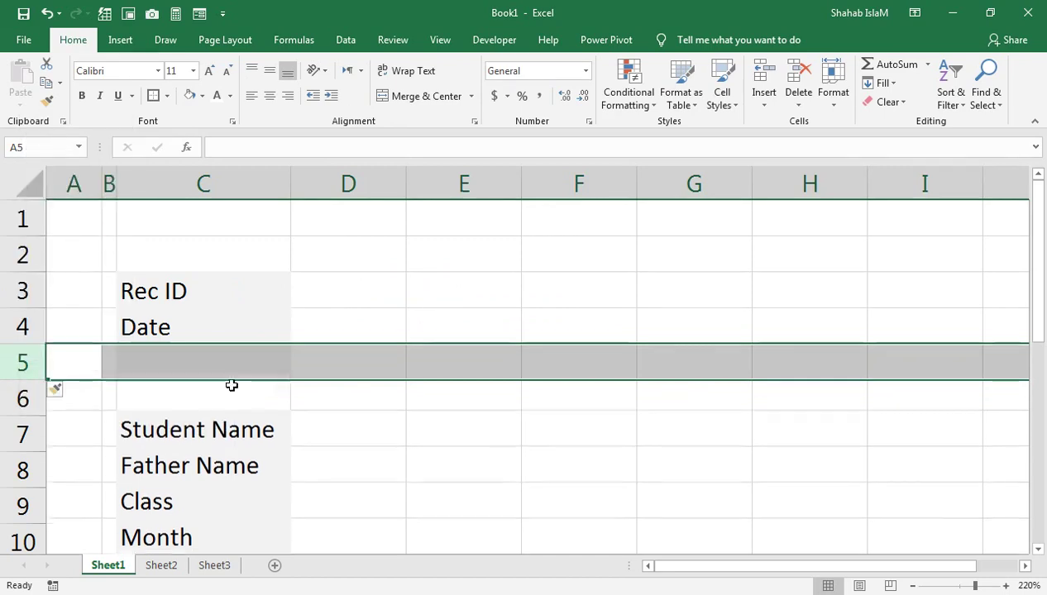
left_click(223, 397)
type("St")
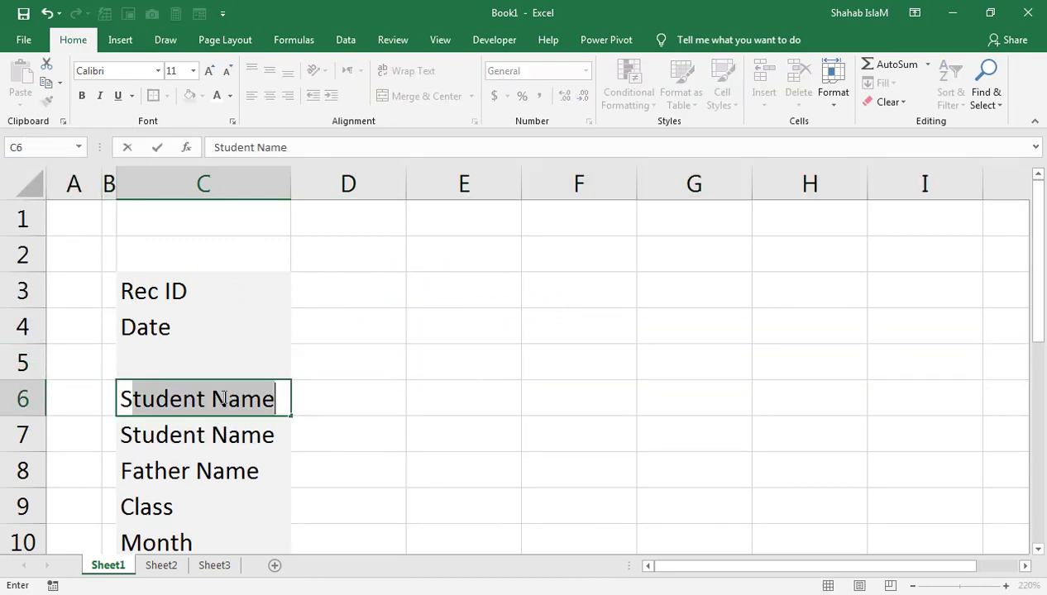
type("uden")
type("ID")
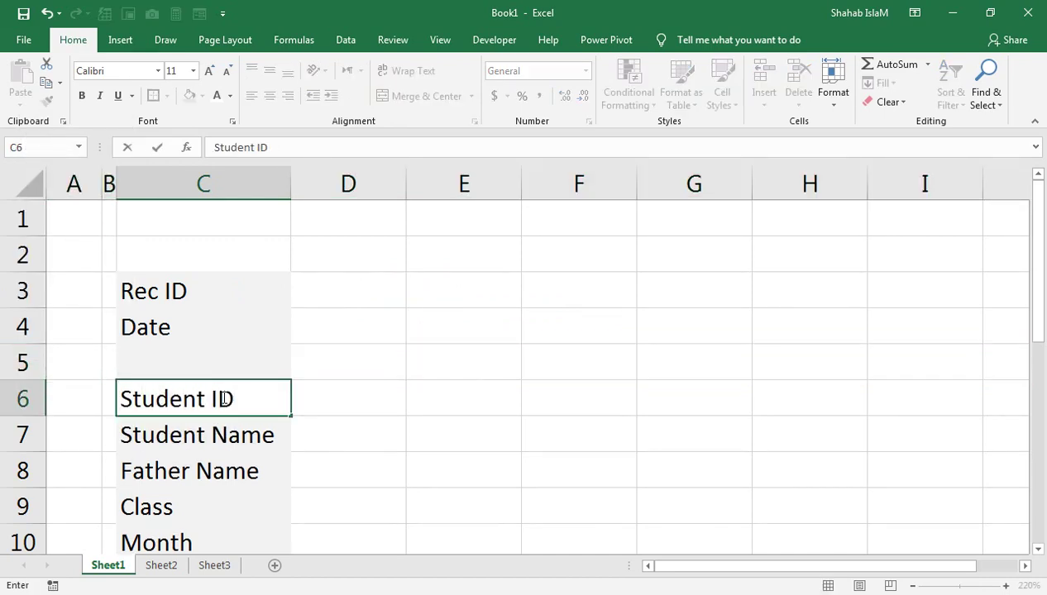
key("Tab")
left_click(223, 399)
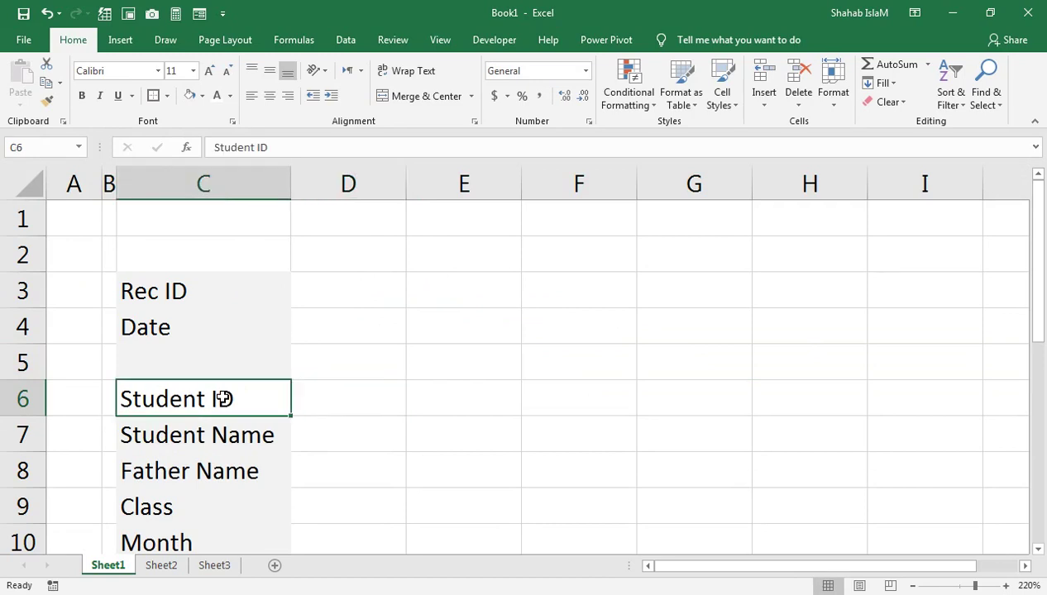
Step: Copy the Date cell's formatting onto gap cell C5, then set its fill to No Fill
left_click(195, 327)
left_click(210, 357)
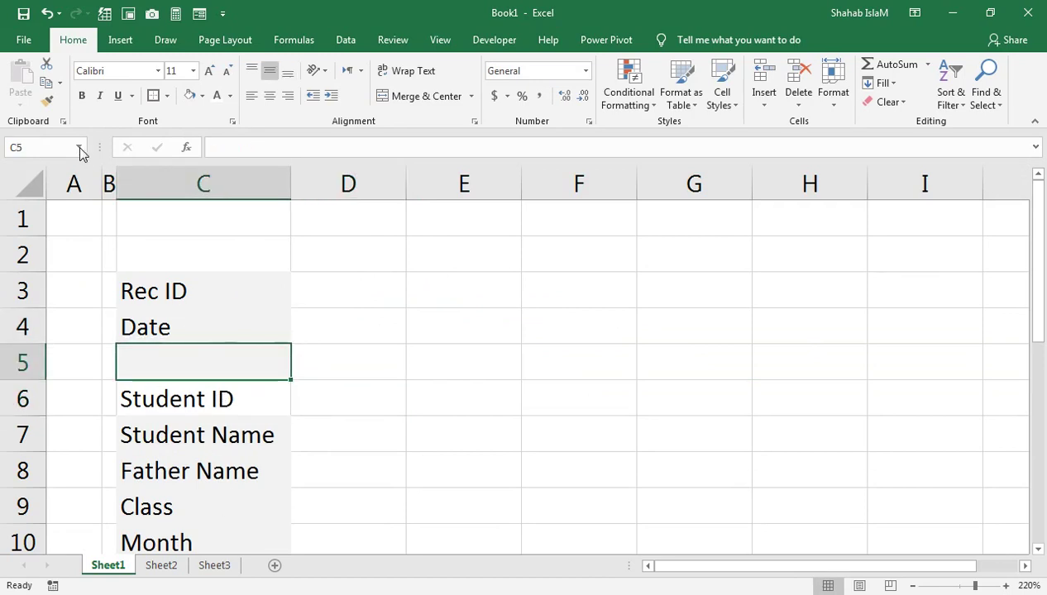
left_click(47, 100)
left_click(215, 362)
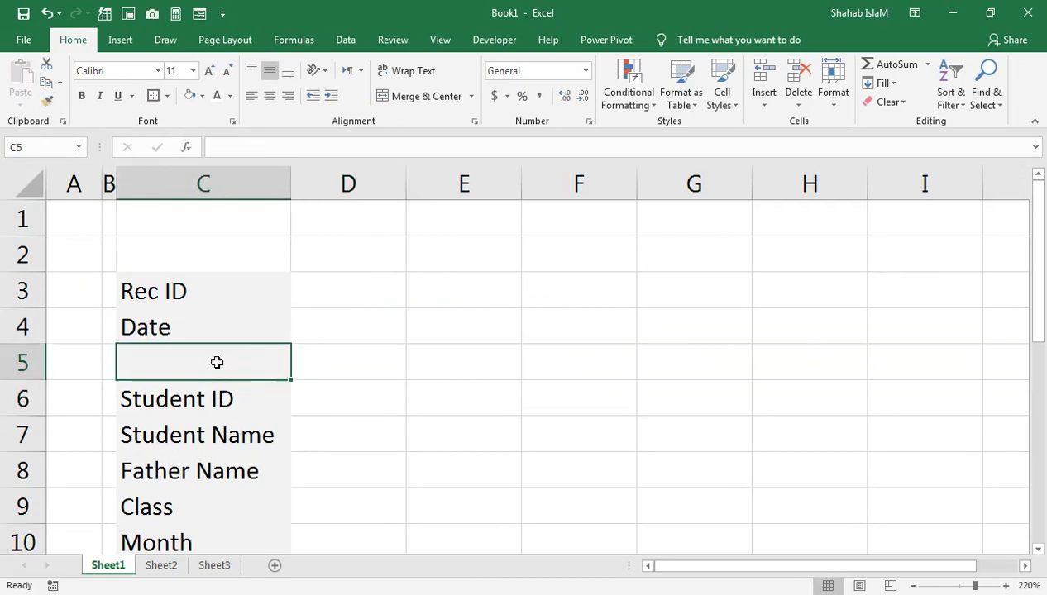
left_click(203, 96)
left_click(222, 239)
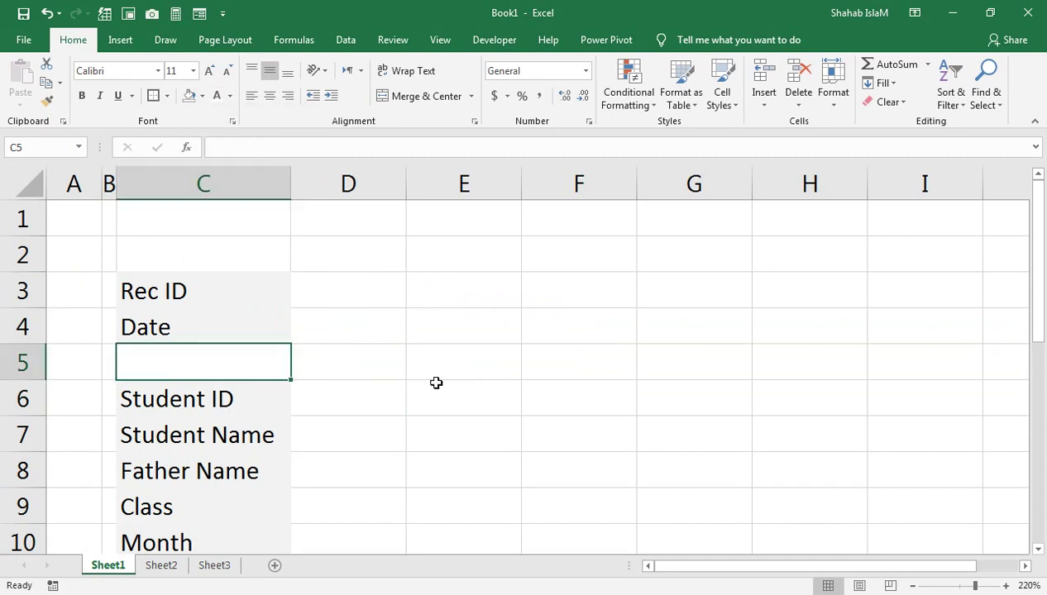
left_click(439, 380)
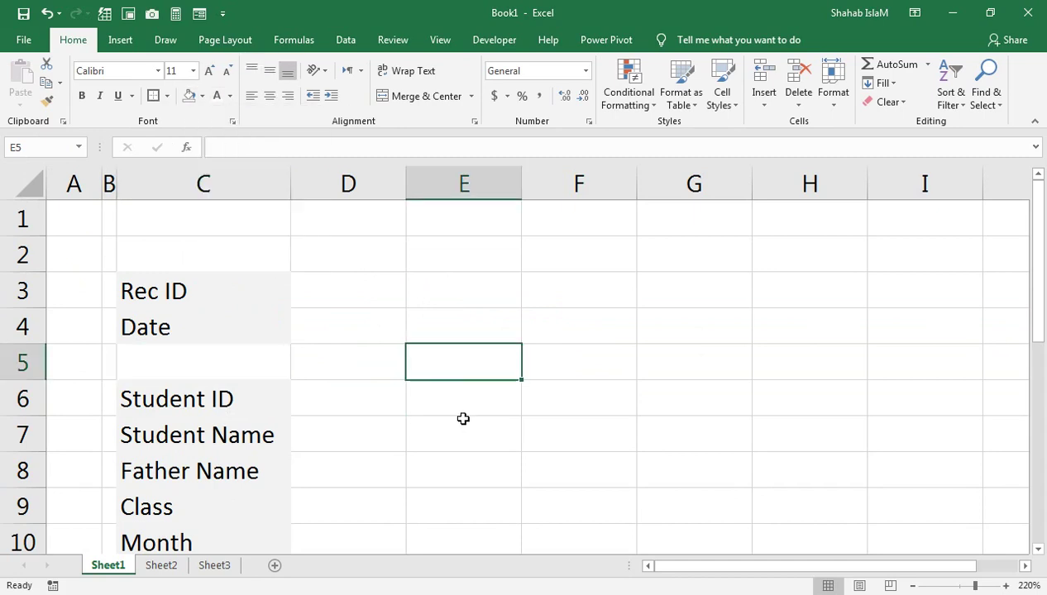
left_click_drag(224, 277, 224, 325)
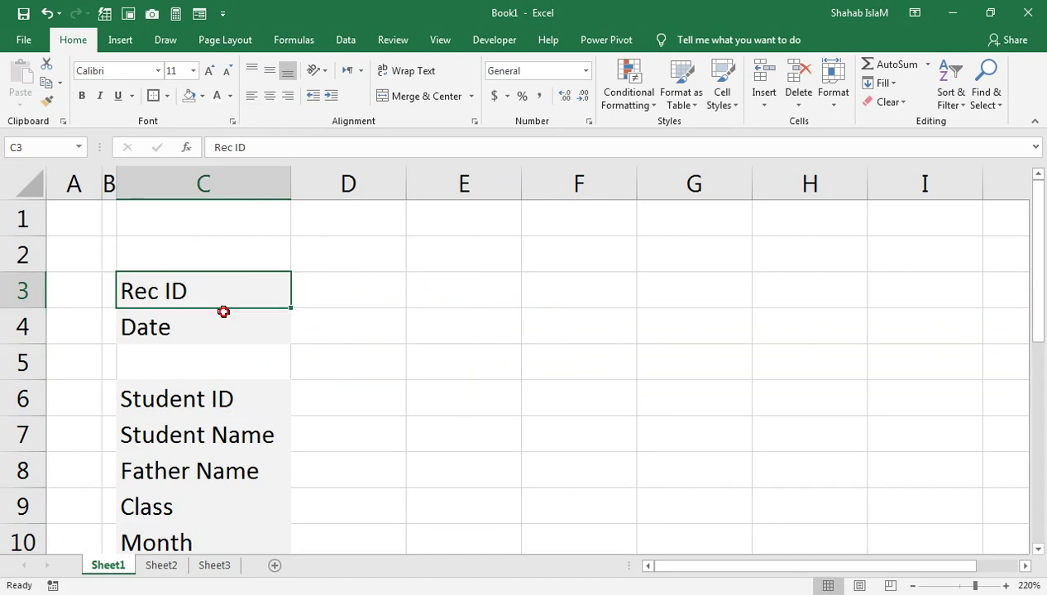
Step: Apply All Borders to the label and entry cells C3:D4 and C6:D10
left_click(167, 97)
left_click(177, 234)
left_click_drag(210, 397, 217, 543)
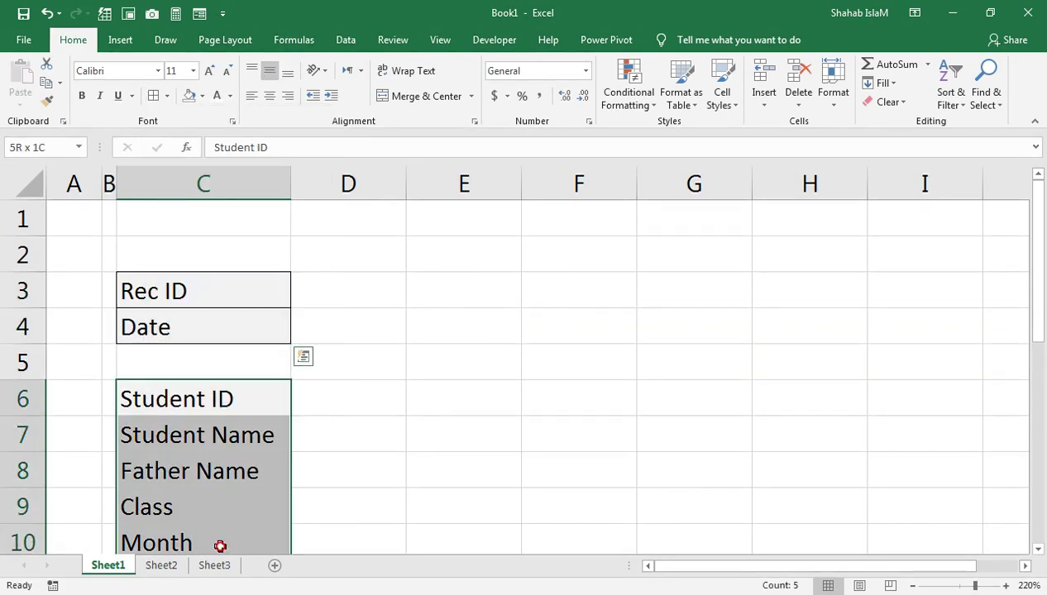
left_click(155, 96)
left_click_drag(332, 283, 331, 327)
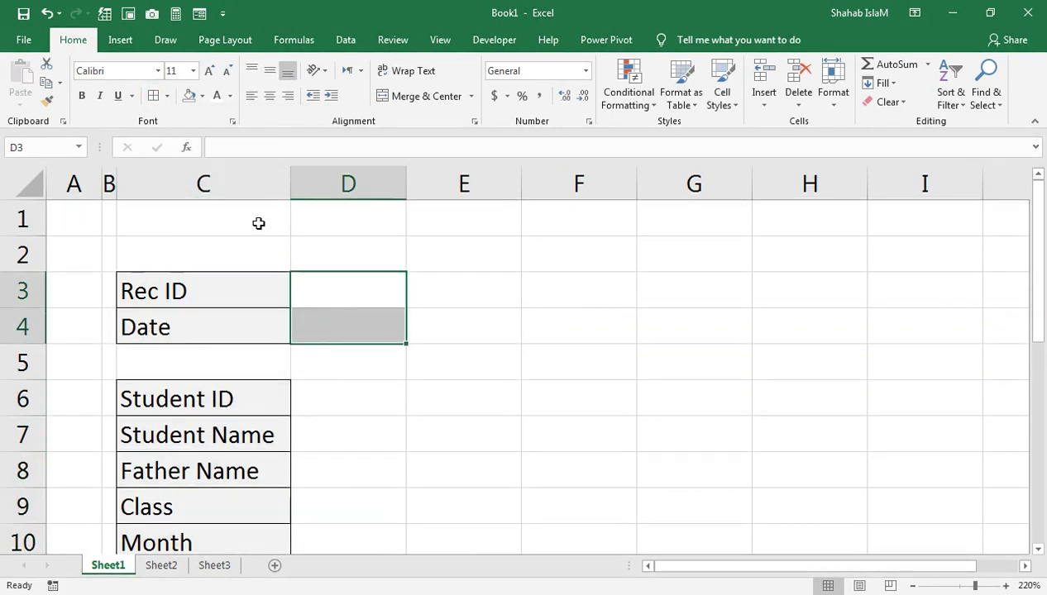
left_click_drag(327, 386, 354, 533)
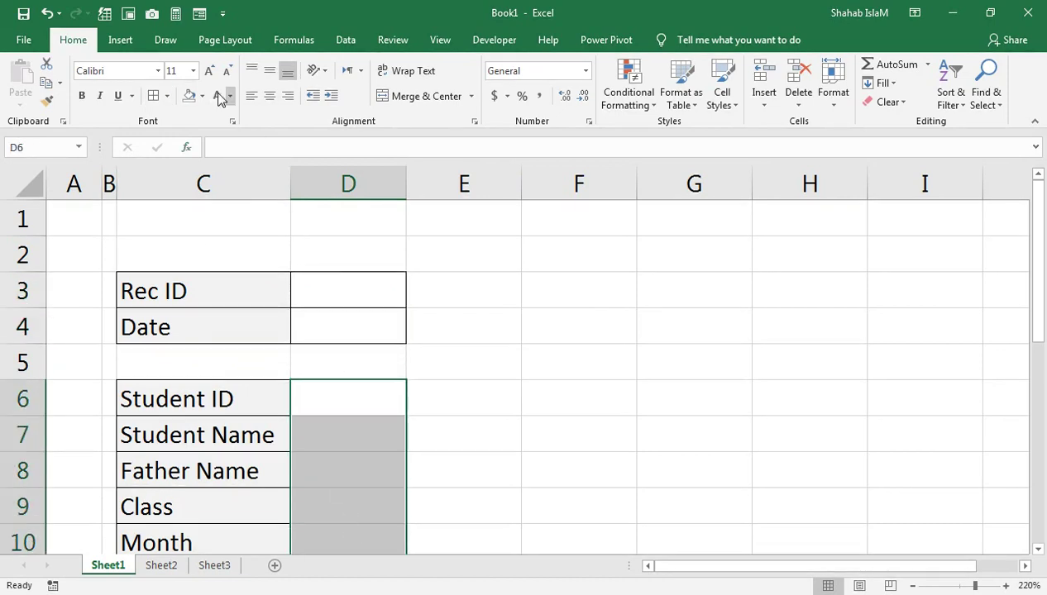
left_click(153, 96)
Step: Widen column D and narrow column E to a thin spacer of about 1.14
left_click(411, 173)
left_click_drag(403, 177, 463, 178)
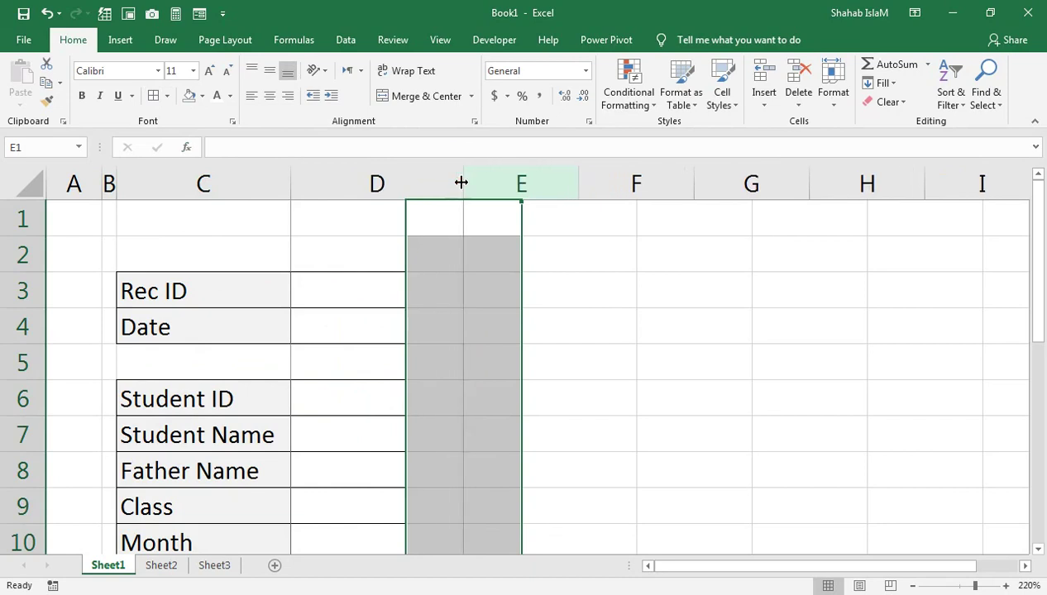
left_click(375, 268)
left_click(558, 292)
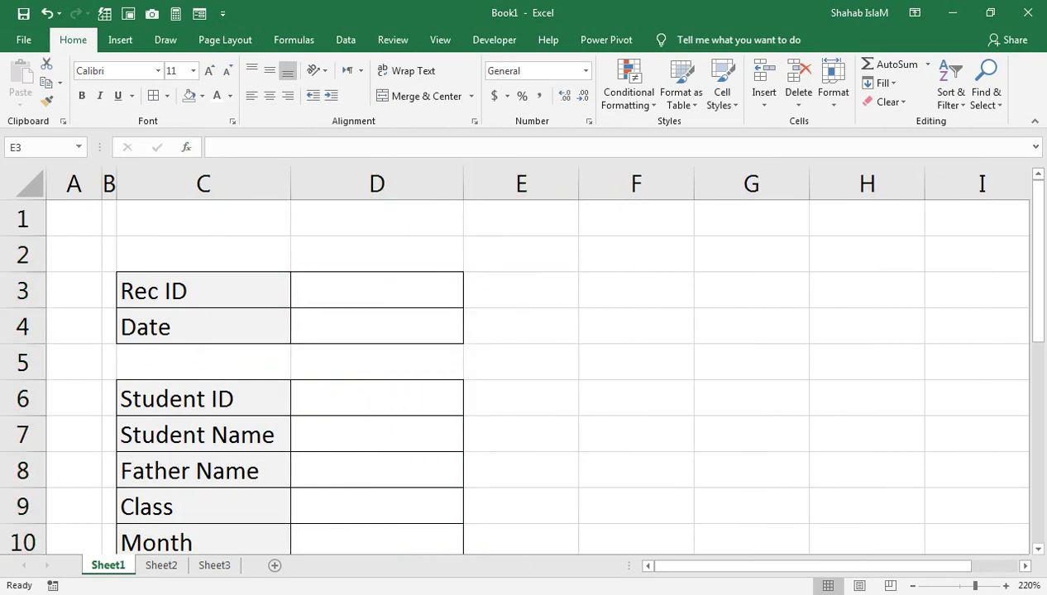
left_click_drag(578, 194, 476, 201)
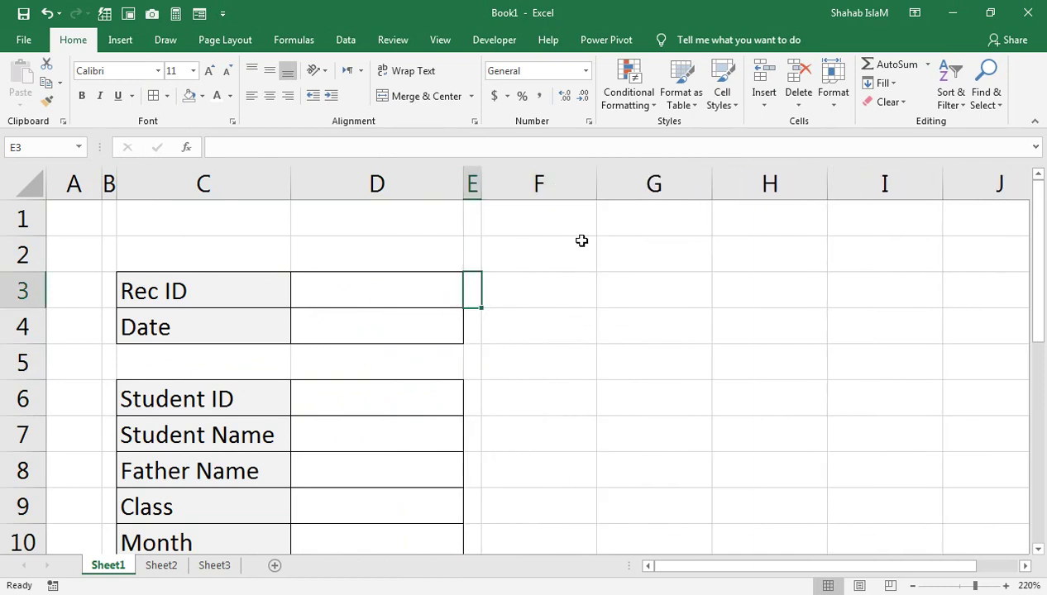
left_click(161, 566)
left_click_drag(477, 263, 749, 259)
Step: Copy Sheet2's Adm Fee–Others headings and paste them transposed into Sheet1's F6:F10
key("ctrl+c")
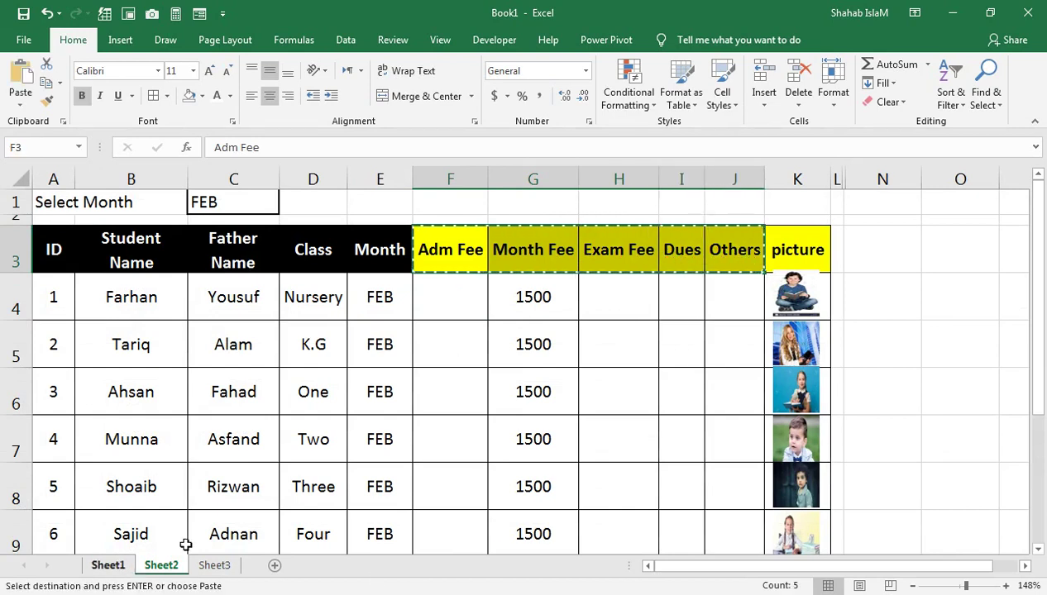
left_click(107, 565)
left_click(545, 284)
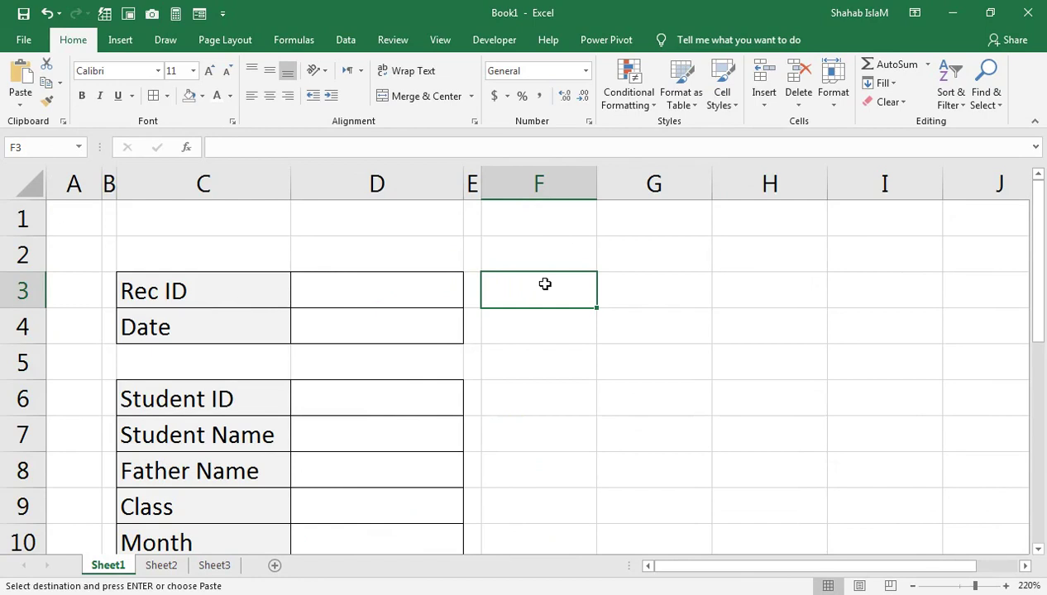
key("ctrl+alt+v")
left_click(511, 412)
left_click(506, 440)
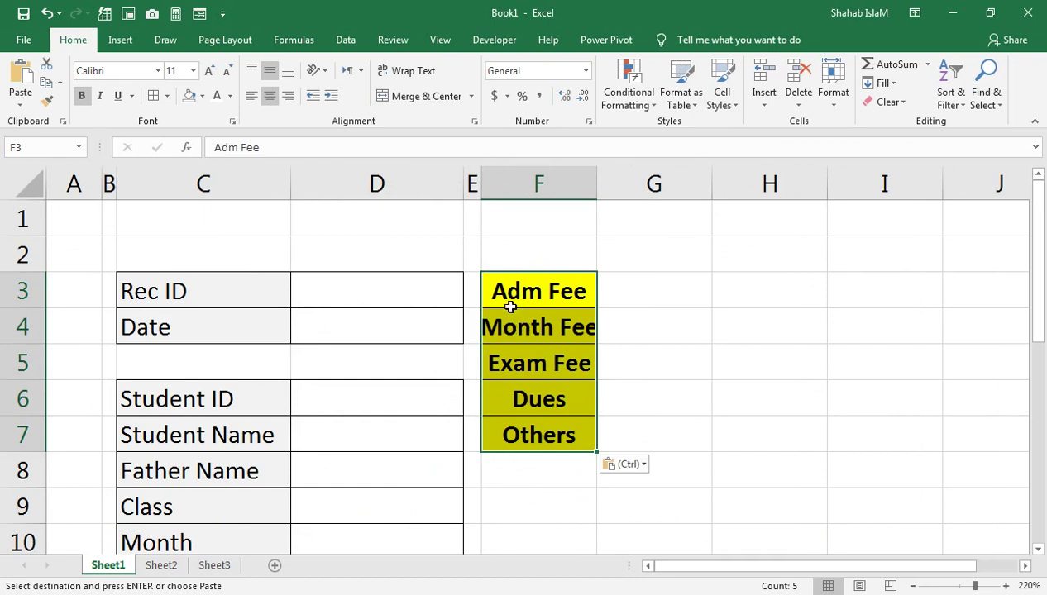
left_click_drag(586, 275, 577, 401)
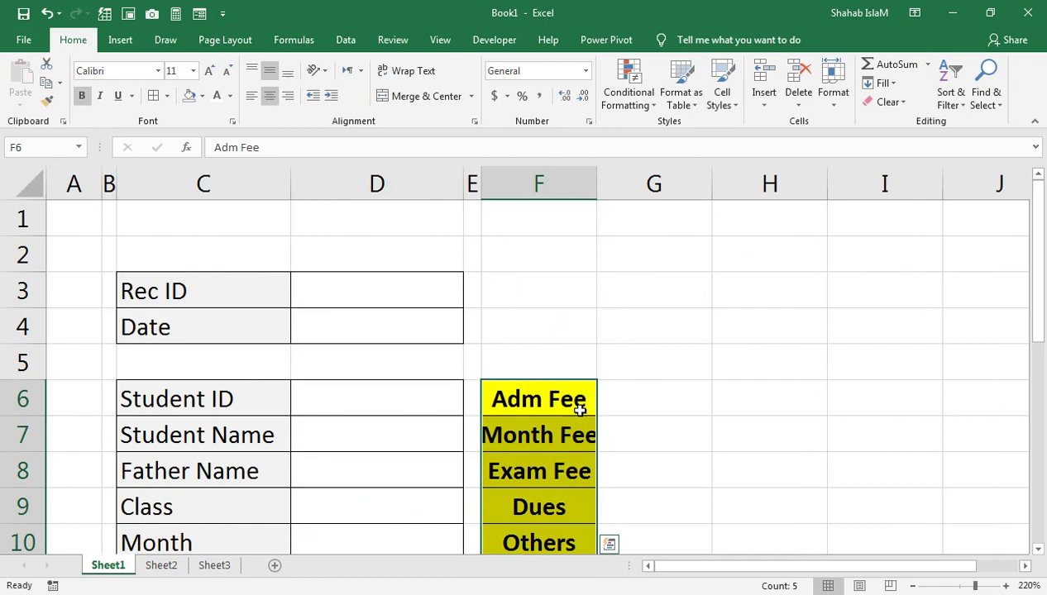
Step: Give the fee headings a light grey fill and autofit column F to fit them
left_click(201, 95)
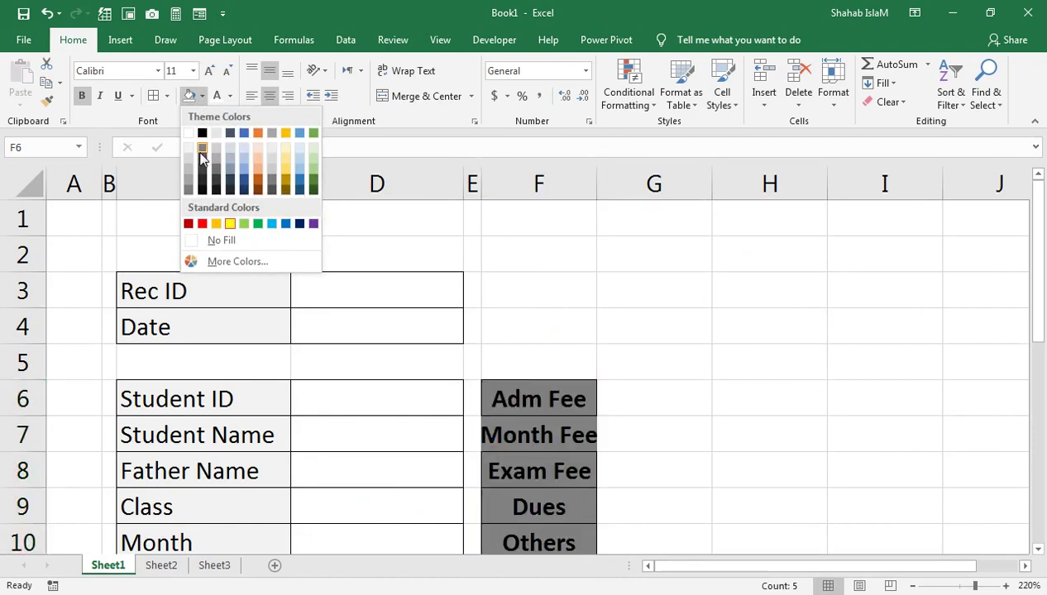
left_click(192, 152)
double_click(594, 190)
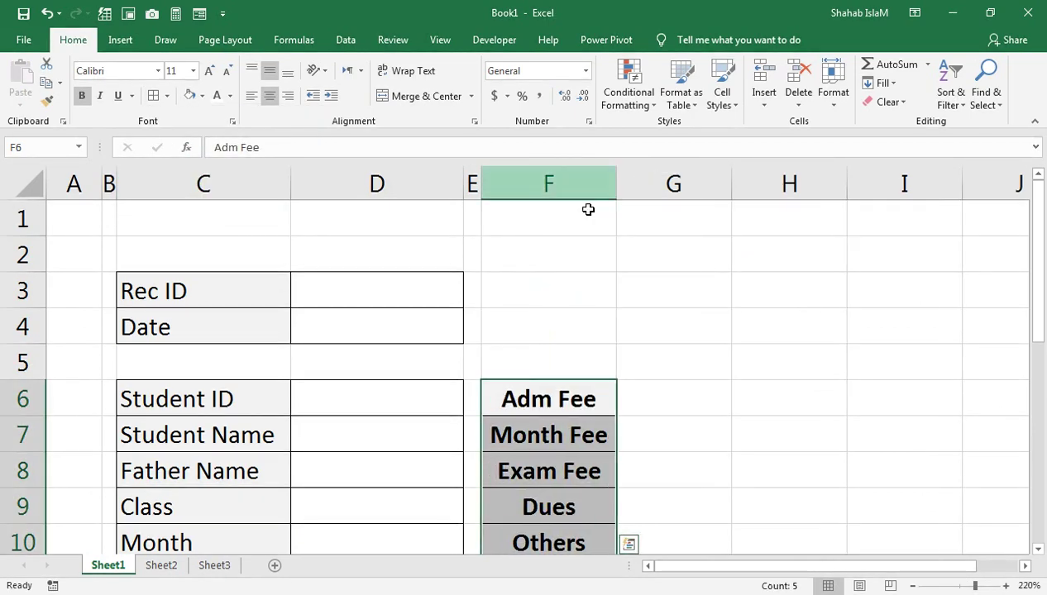
Step: Copy the Student ID label's formatting onto the fee headings F6:F10 with Format Painter
left_click(243, 397)
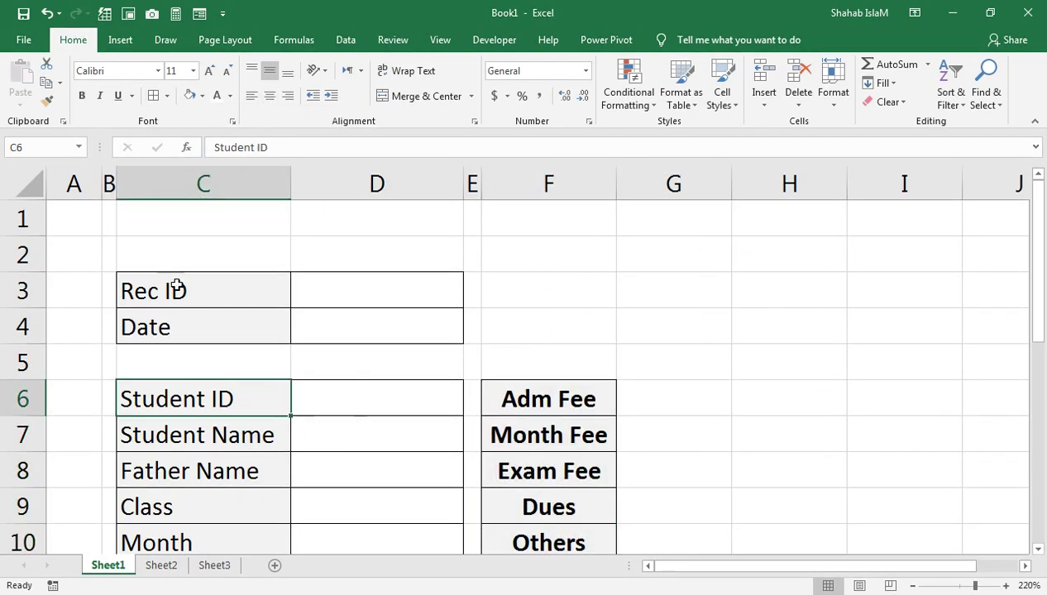
left_click(81, 96)
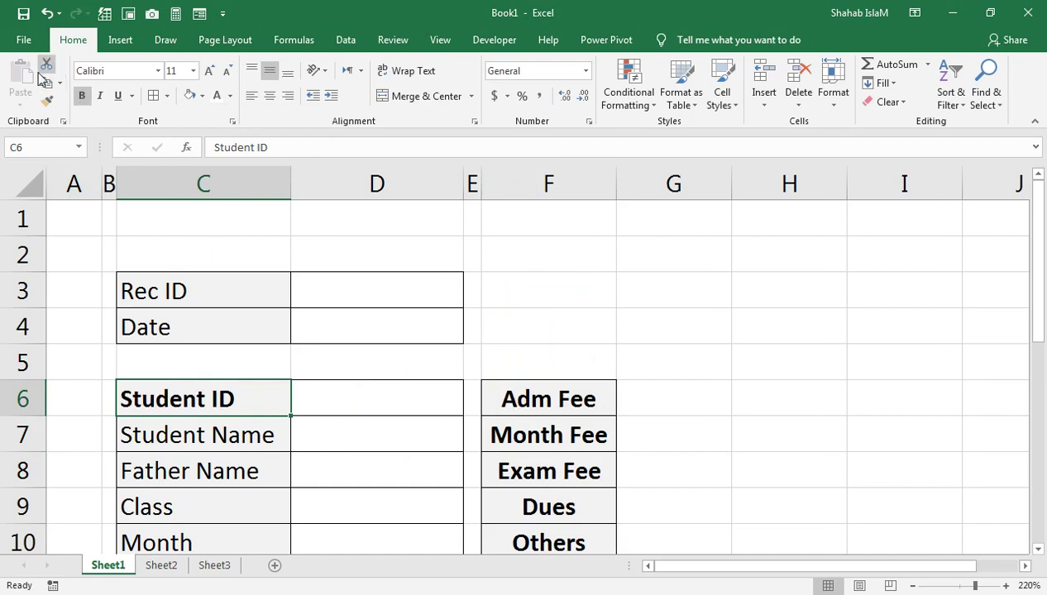
left_click(47, 100)
left_click_drag(589, 403, 546, 478)
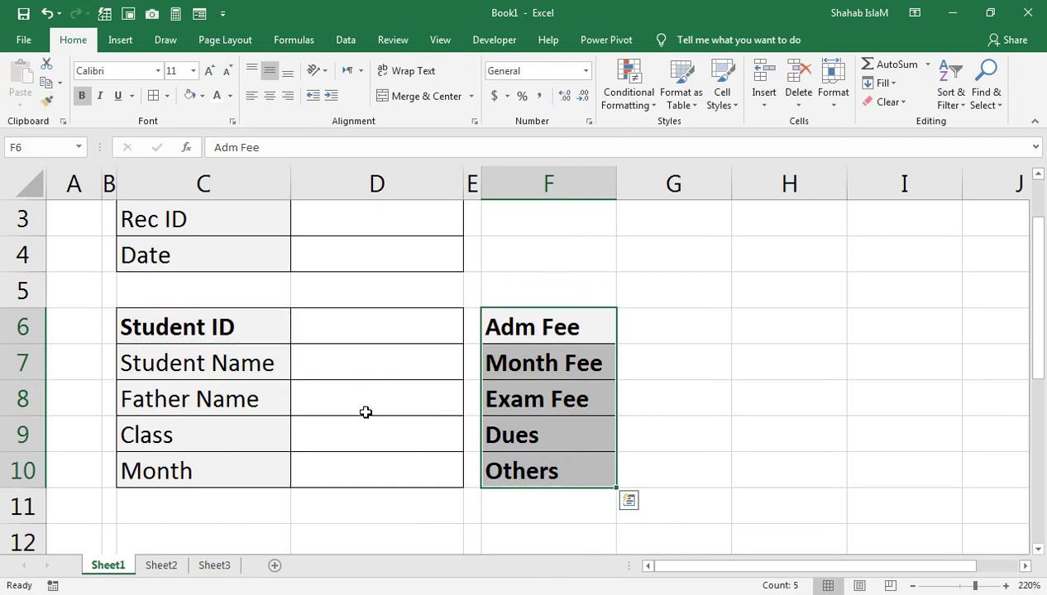
scroll(238, 360, "up", 1)
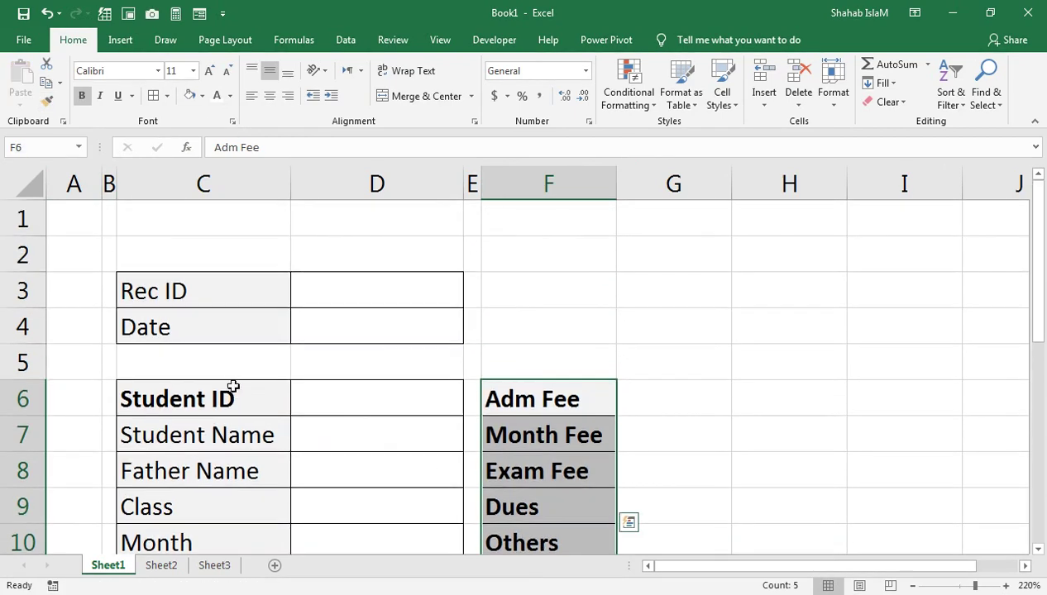
key("ctrl+q")
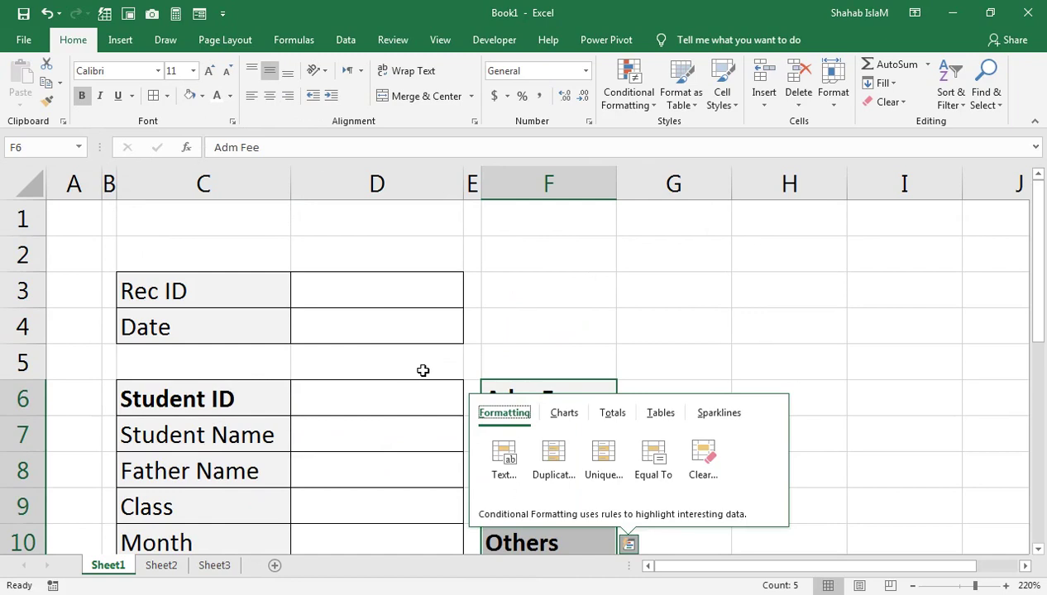
key("Escape")
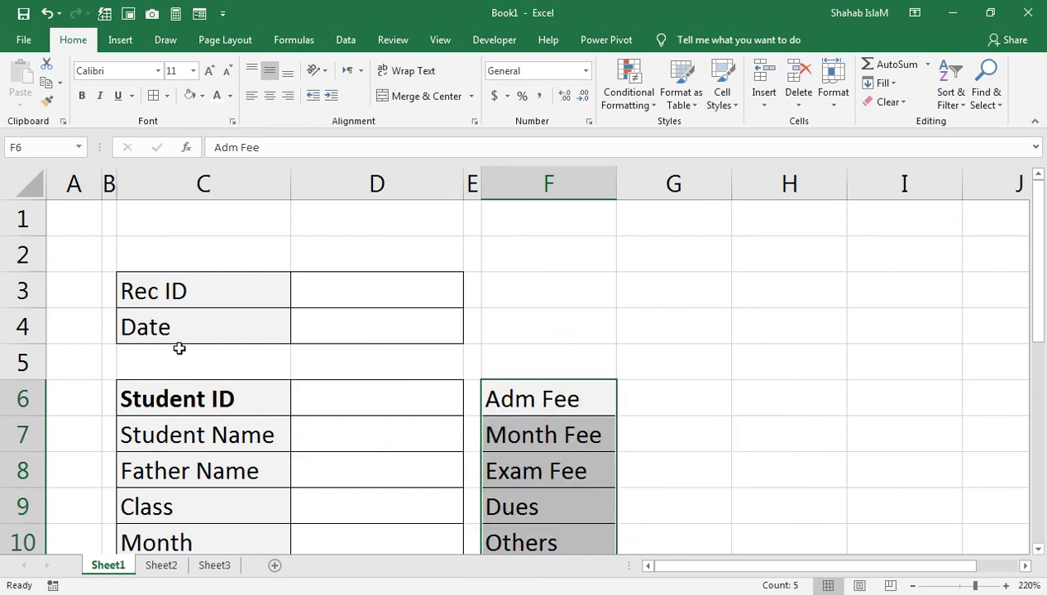
Step: Remove bold from Student ID and right-align the fee headings in F6:F10
left_click(185, 392)
left_click(82, 96)
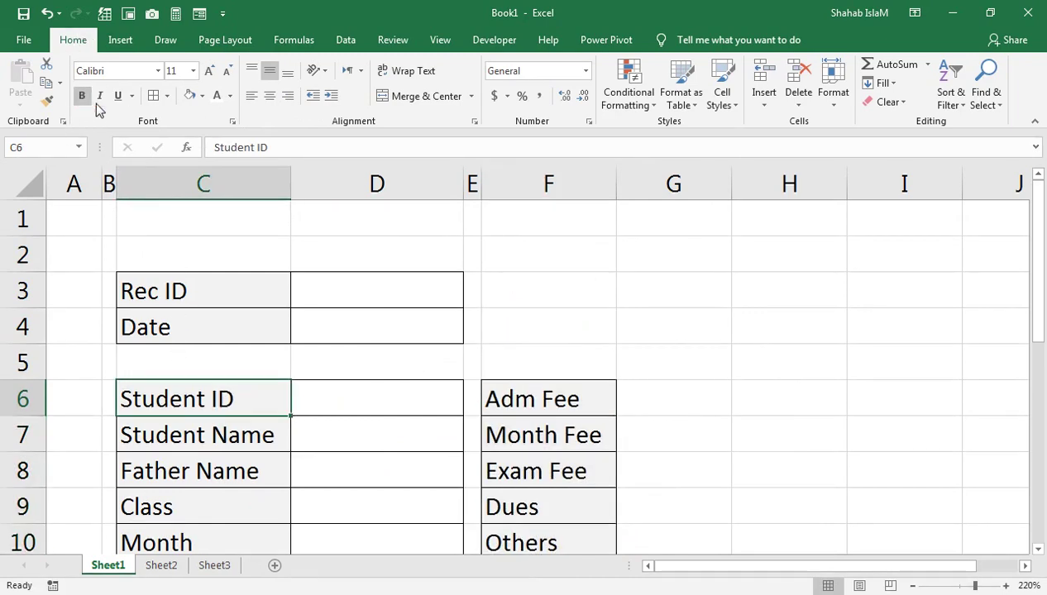
left_click_drag(554, 402, 537, 485)
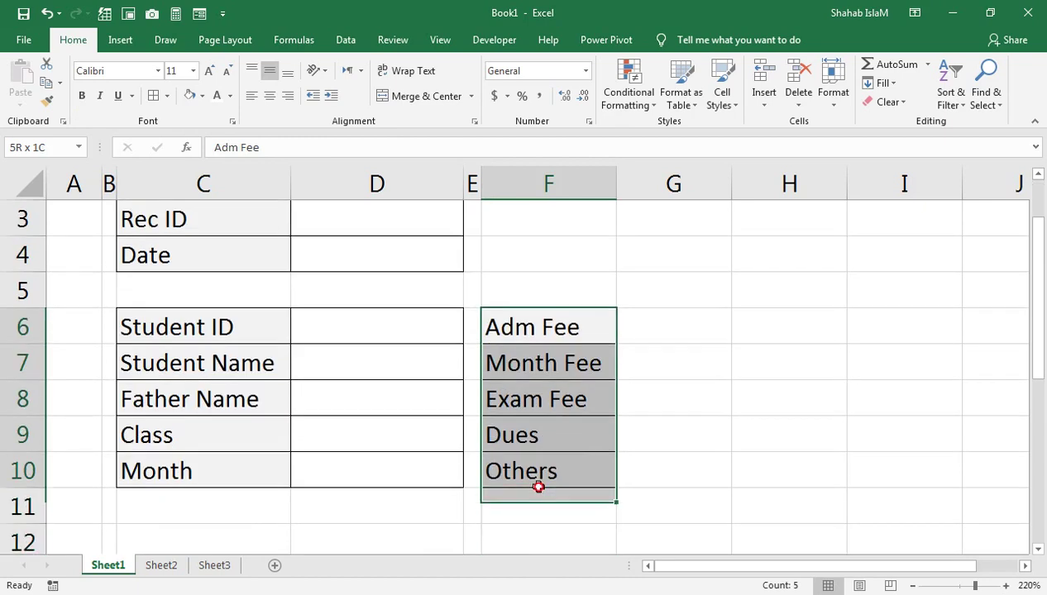
left_click(287, 96)
scroll(475, 255, "up", 1)
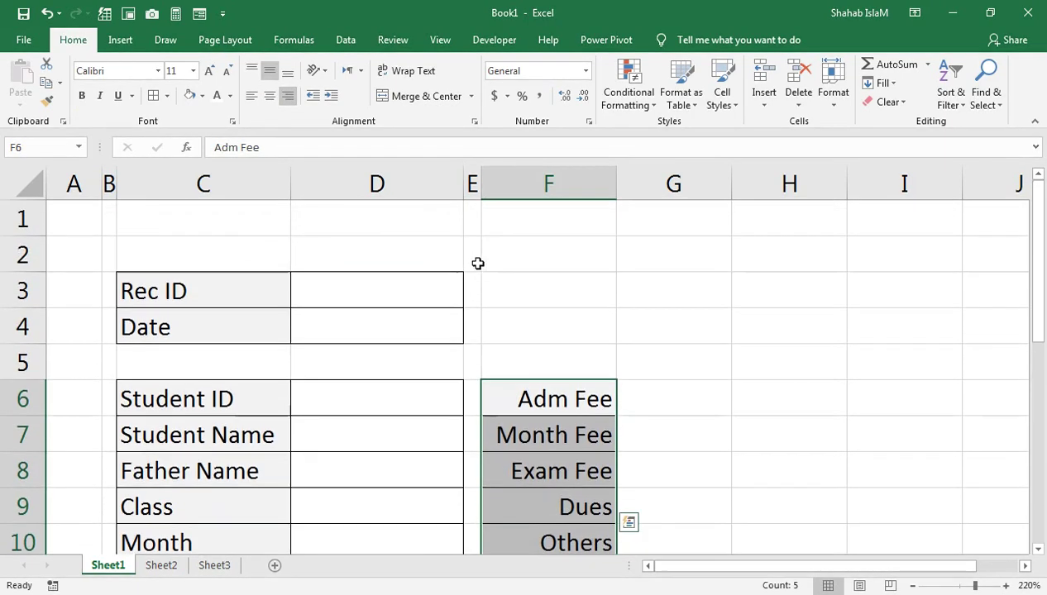
left_click_drag(674, 398, 659, 483)
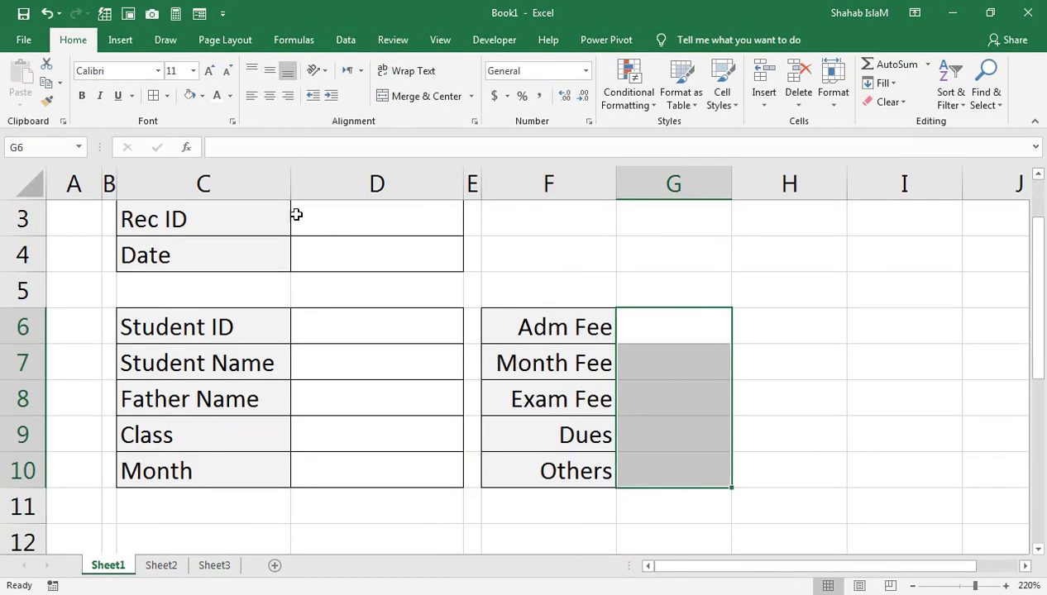
Step: Insert a new blank column G and narrow it into a thin gap column
left_click(154, 97)
left_click(528, 309)
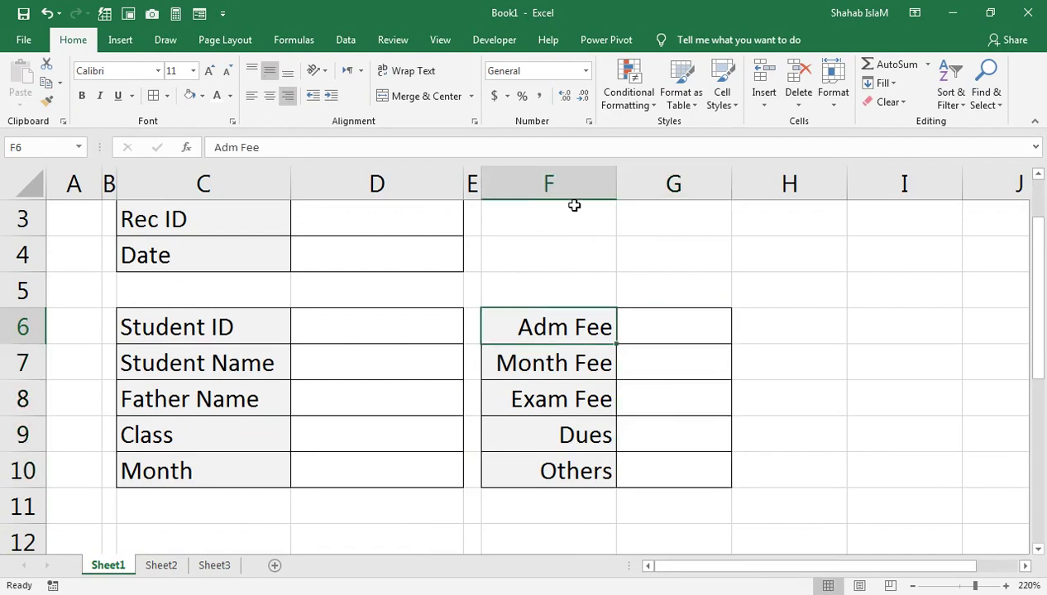
scroll(574, 205, "up", 1)
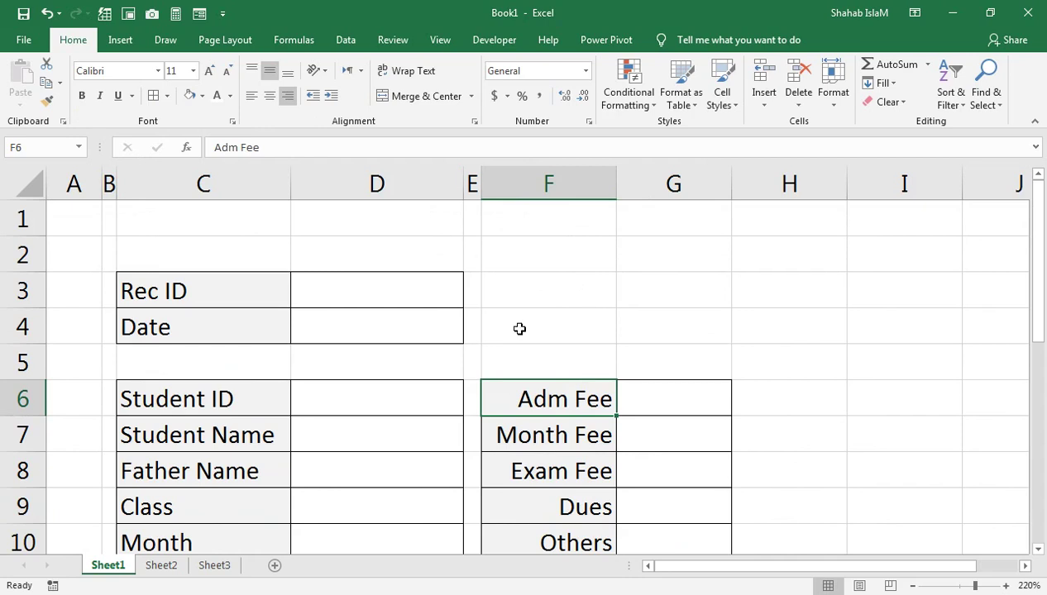
right_click(633, 177)
left_click(664, 289)
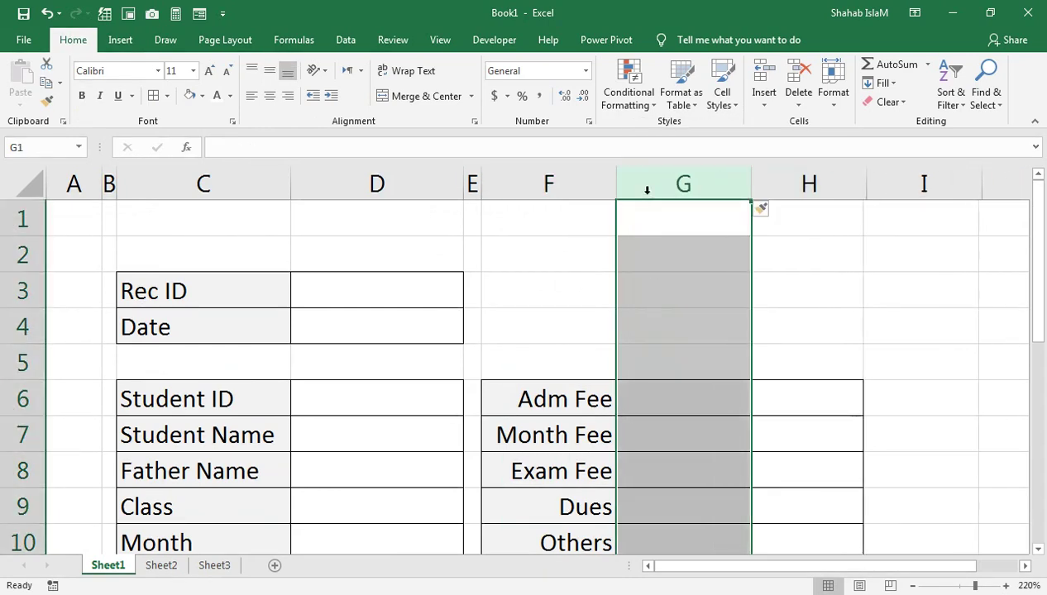
left_click_drag(746, 184, 625, 205)
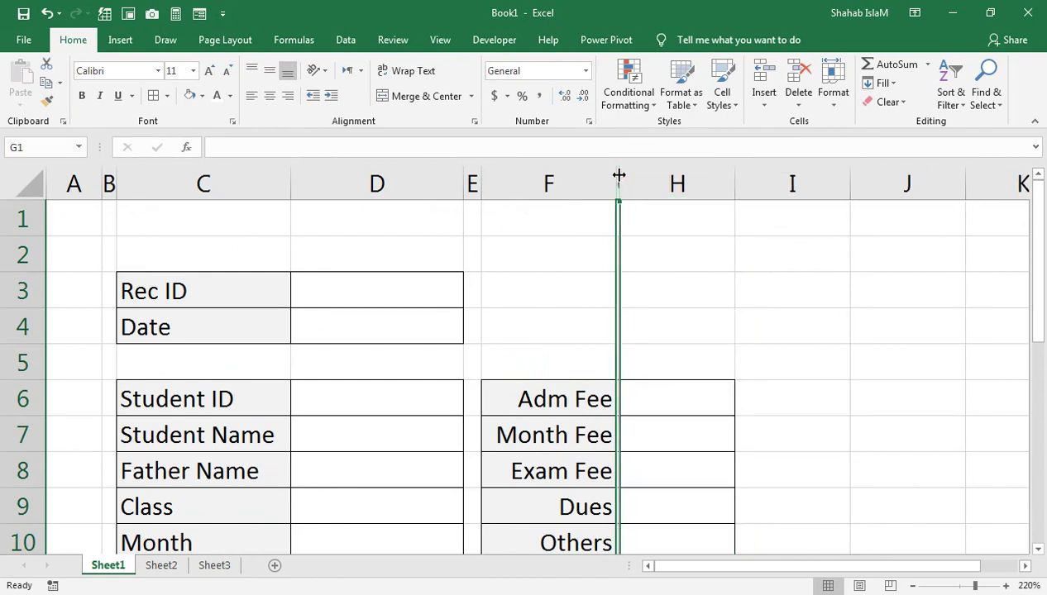
left_click_drag(619, 177, 622, 177)
Step: Remove all borders from the gap column G
left_click(622, 177)
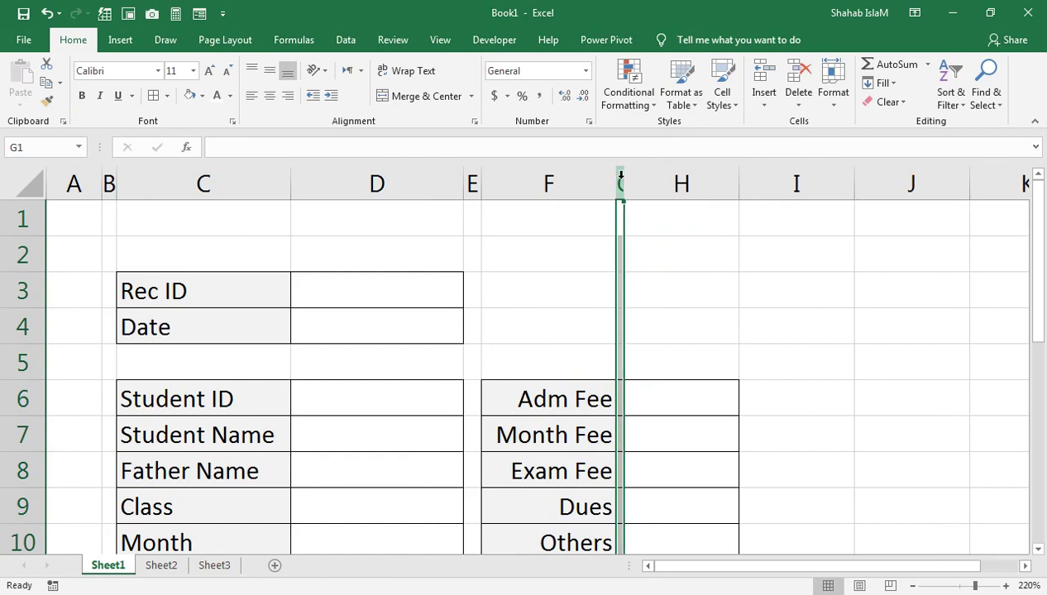
left_click(167, 95)
left_click(200, 215)
left_click(648, 227)
Step: Put an outline border around H6:H10 and add borders to the fee headings F6:F10
left_click_drag(662, 401, 642, 490)
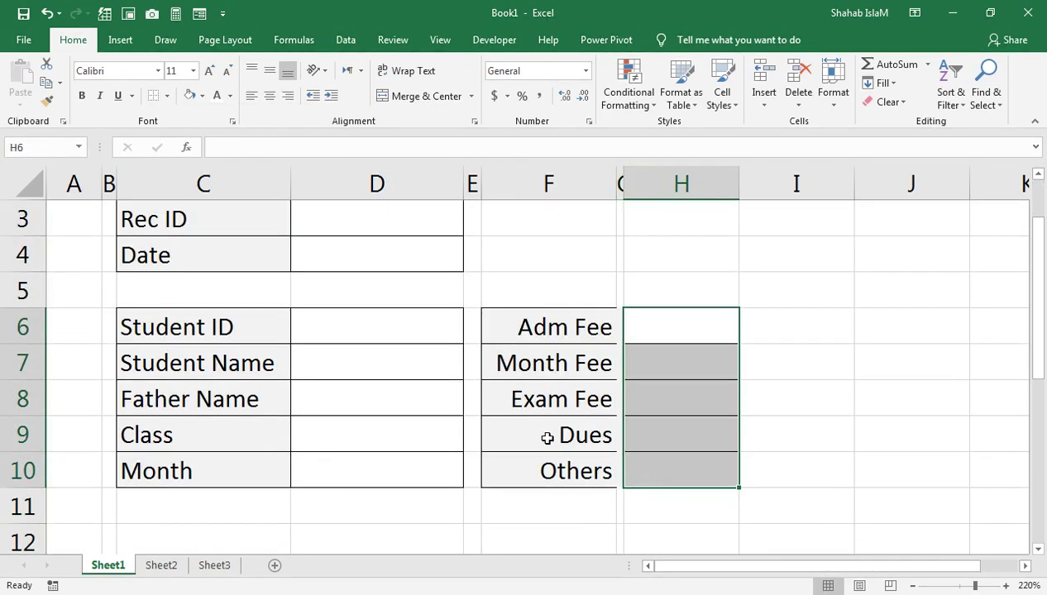
left_click(166, 96)
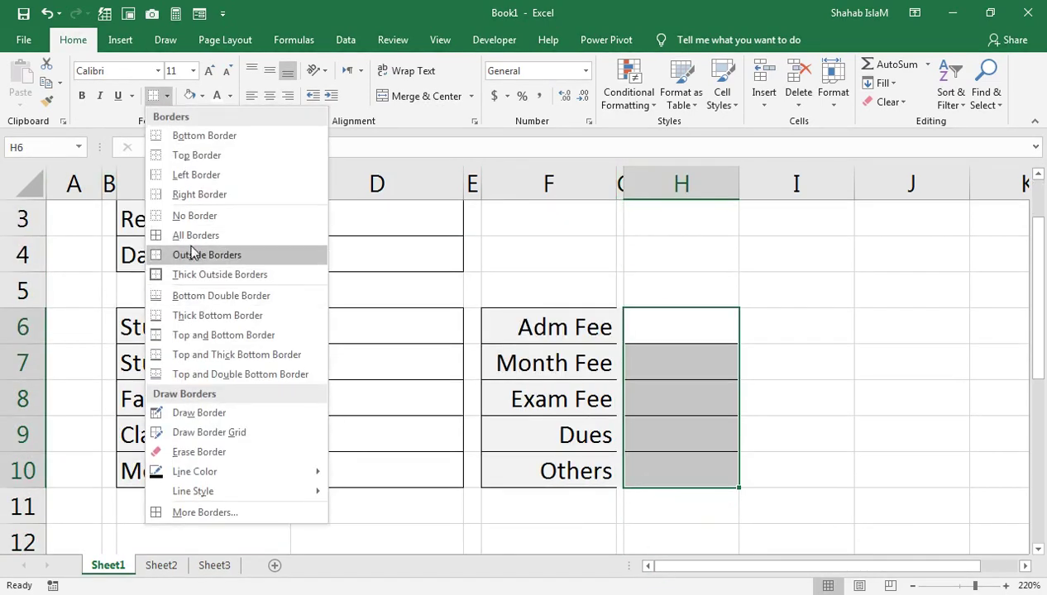
left_click(203, 250)
left_click_drag(560, 331, 562, 463)
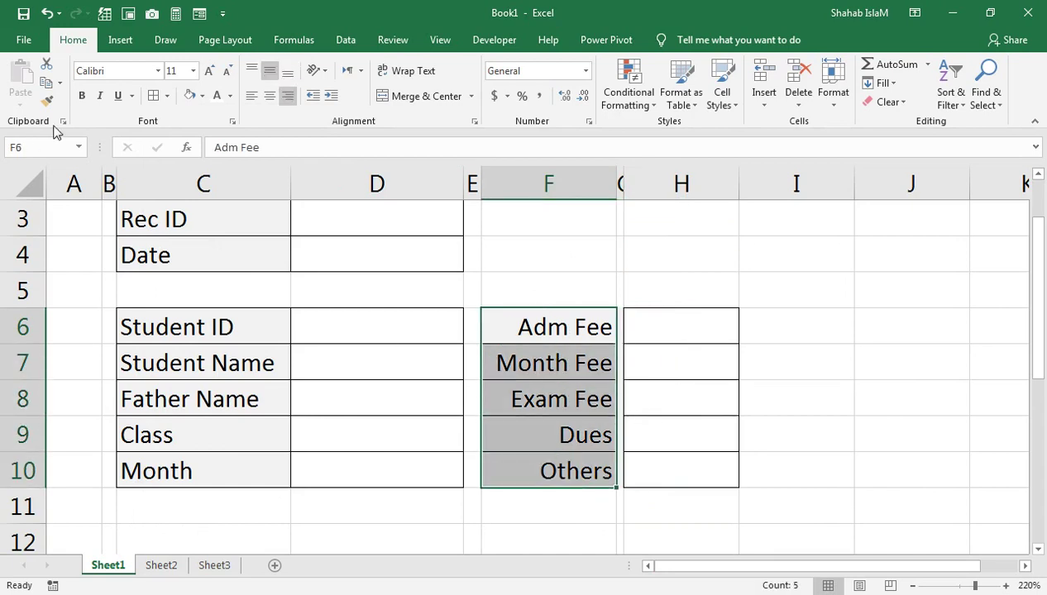
left_click(154, 96)
left_click(518, 501)
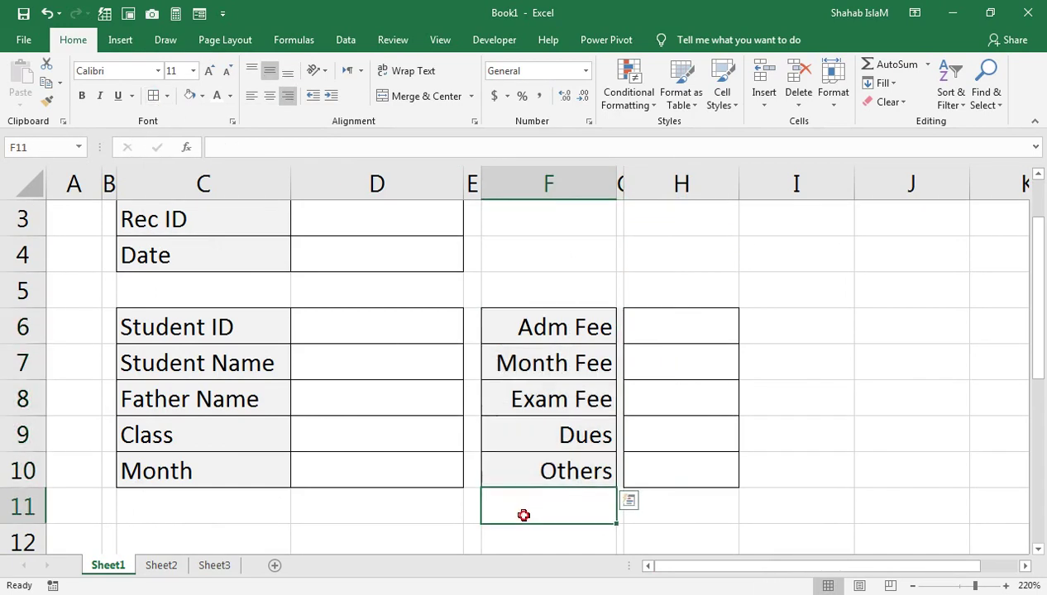
Step: Squeeze gap column G down to a few pixels wide
scroll(447, 496, "up", 1)
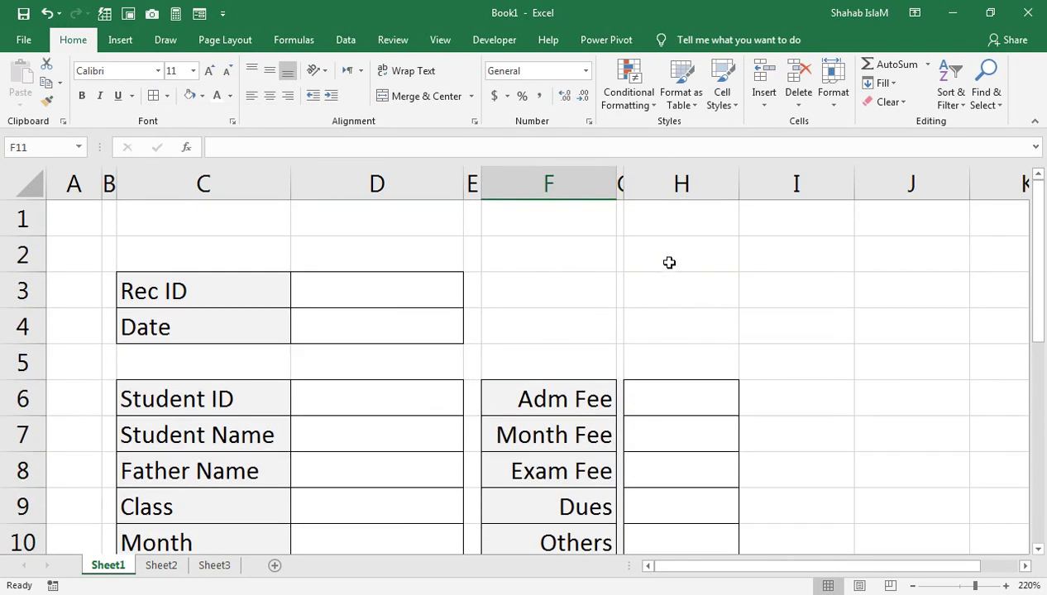
left_click_drag(623, 175, 620, 172)
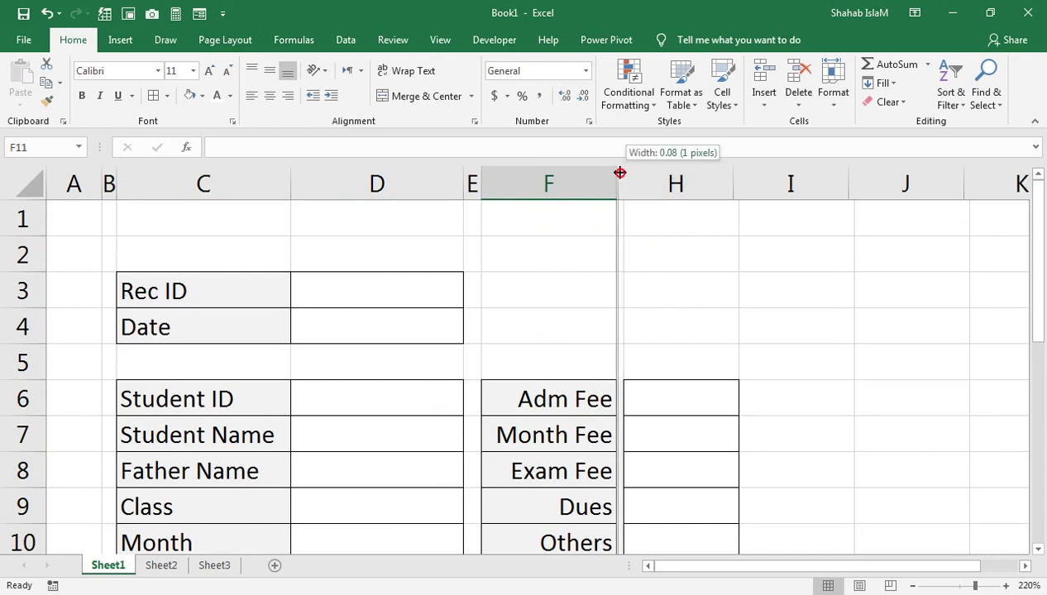
left_click_drag(620, 173, 621, 173)
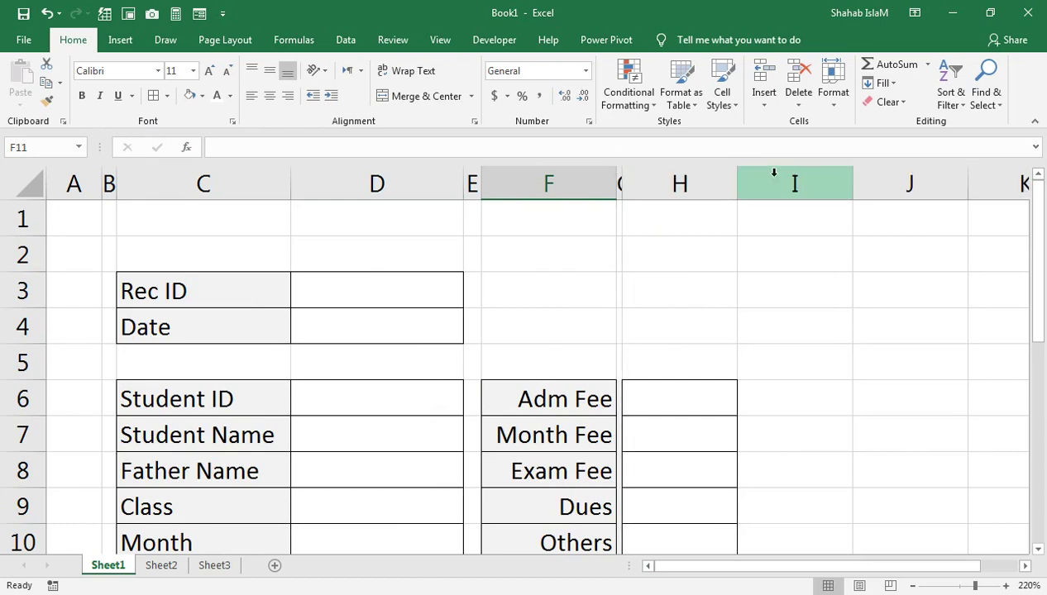
left_click(422, 460)
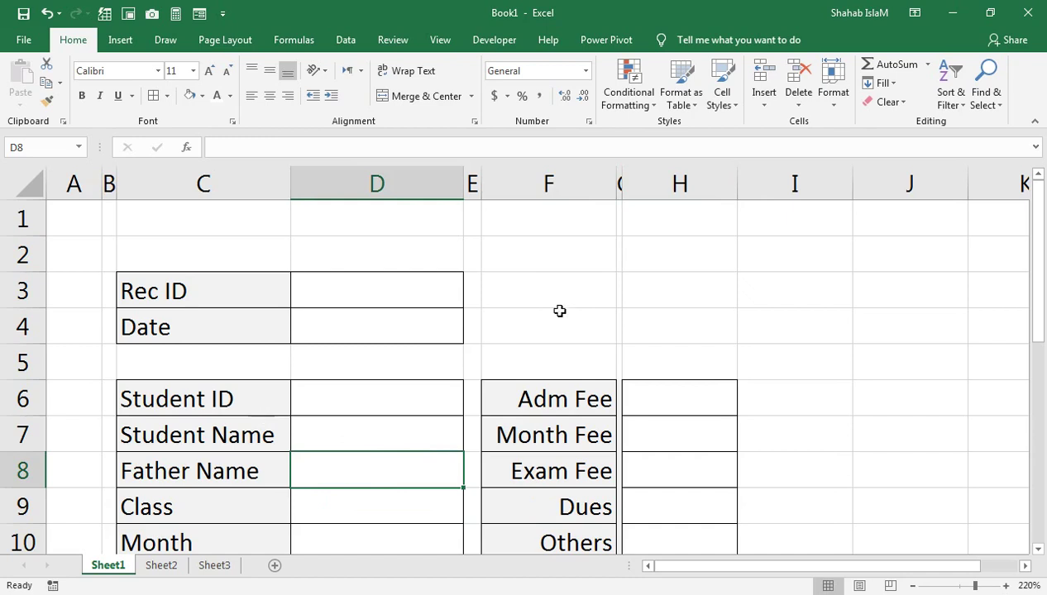
Step: Enter 'Student Picture' in F3 and merge and centre it across F3:F4
left_click(516, 292)
type("Stud")
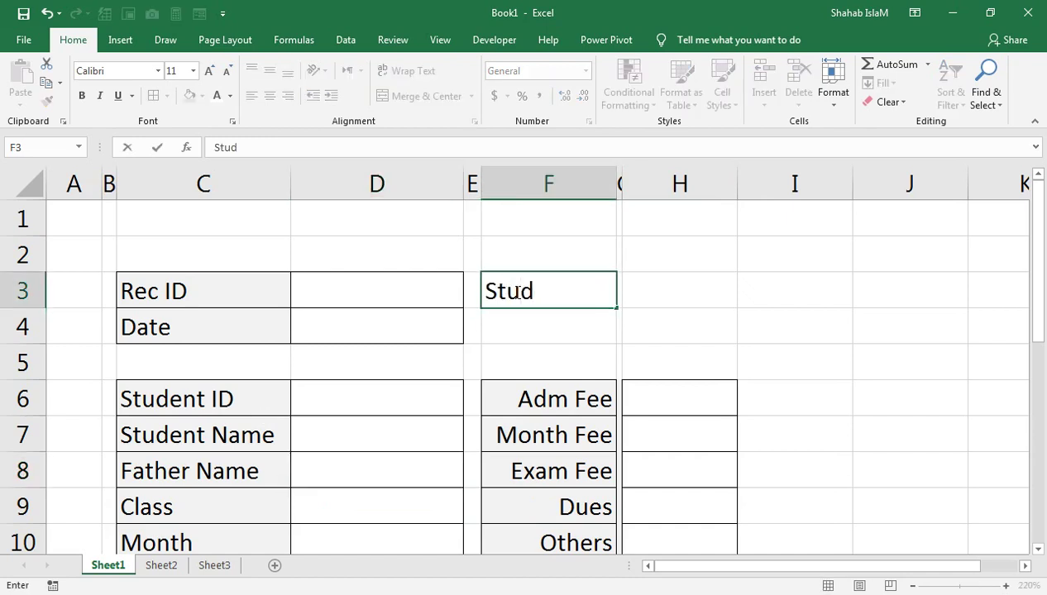
type("ent Picture")
key("Return")
left_click_drag(598, 290, 538, 329)
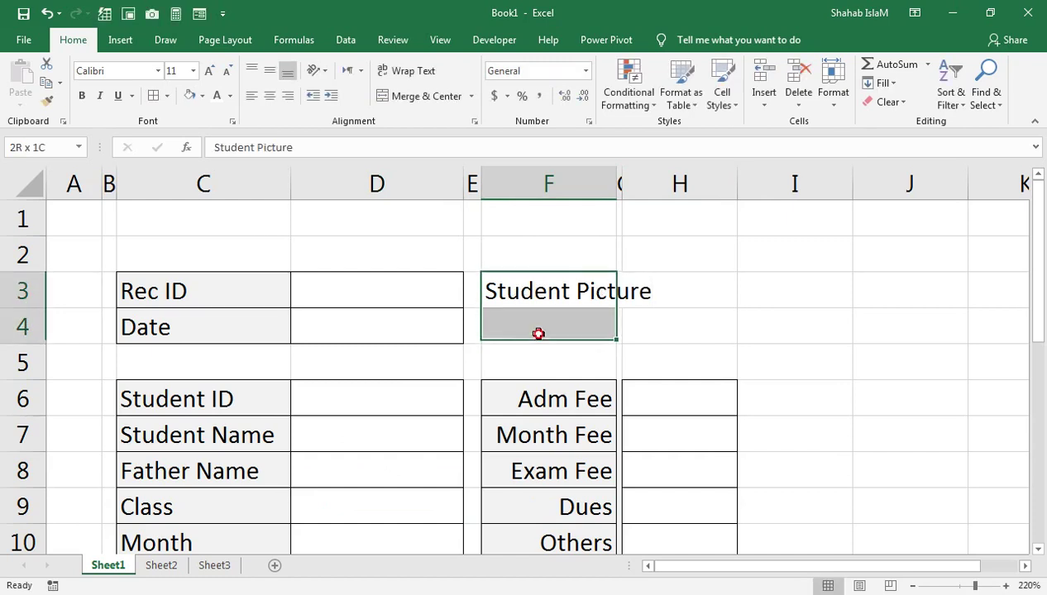
left_click(413, 96)
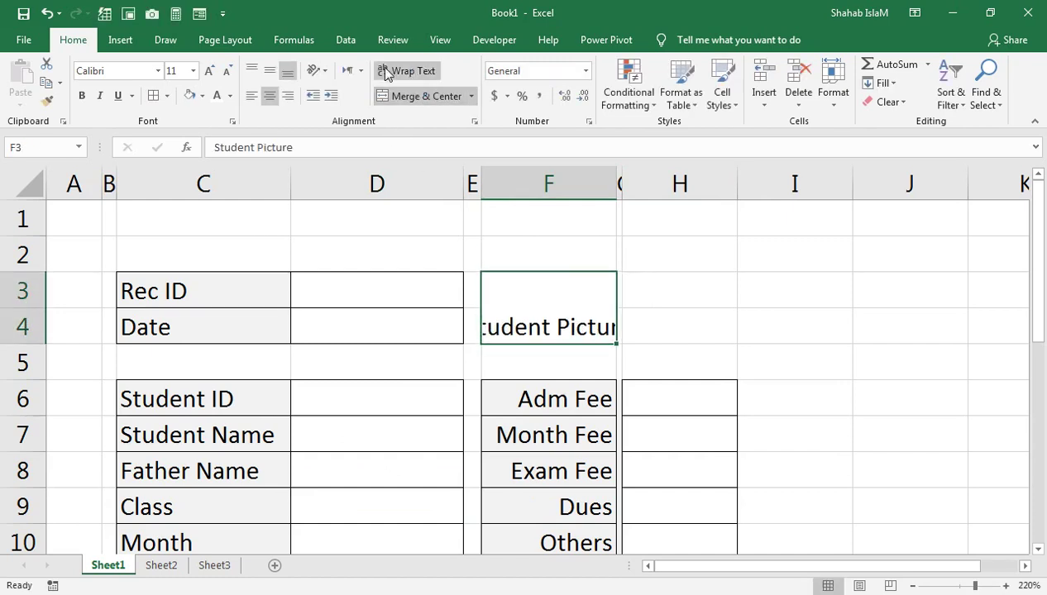
Step: Angle the Student Picture text counterclockwise and reduce its font size two steps
left_click(318, 71)
left_click(326, 109)
left_click(319, 70)
left_click(334, 91)
left_click(227, 72)
left_click(227, 72)
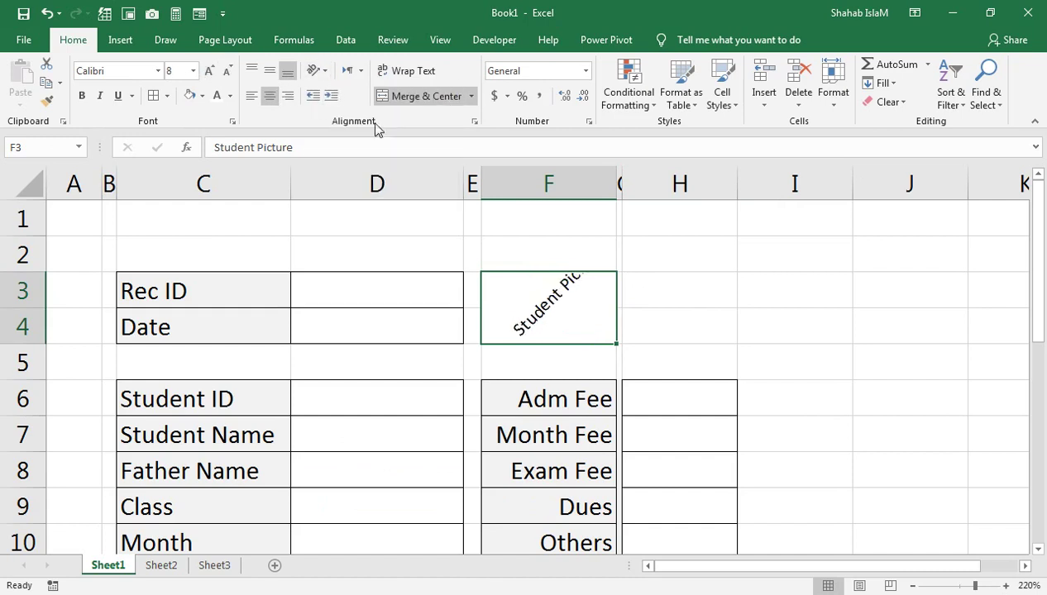
Step: Set the Student Picture label's text rotation to 20 degrees in Format Cells
key("ctrl+1")
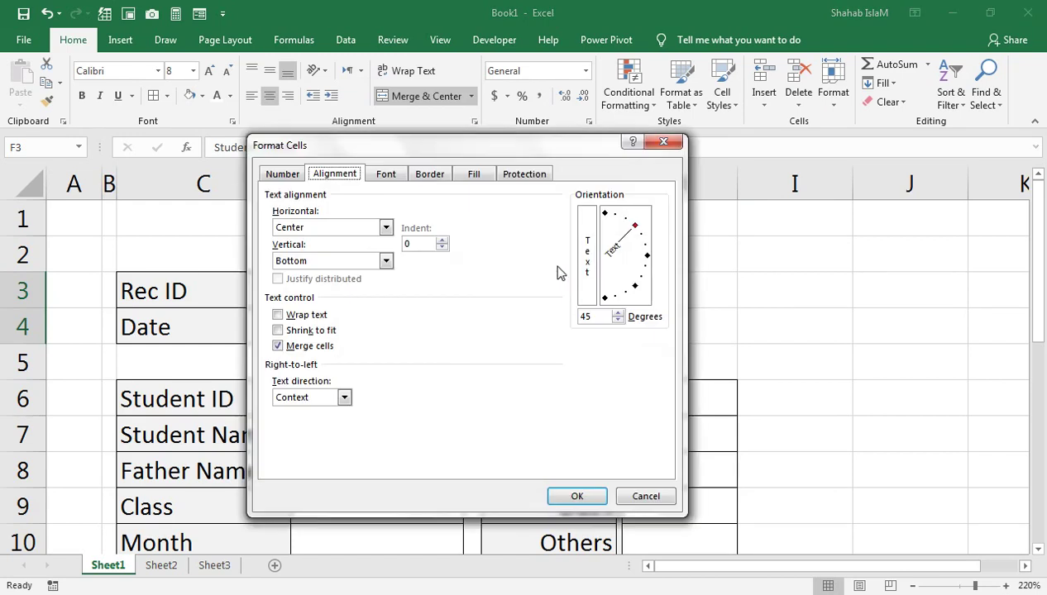
left_click_drag(631, 225, 641, 236)
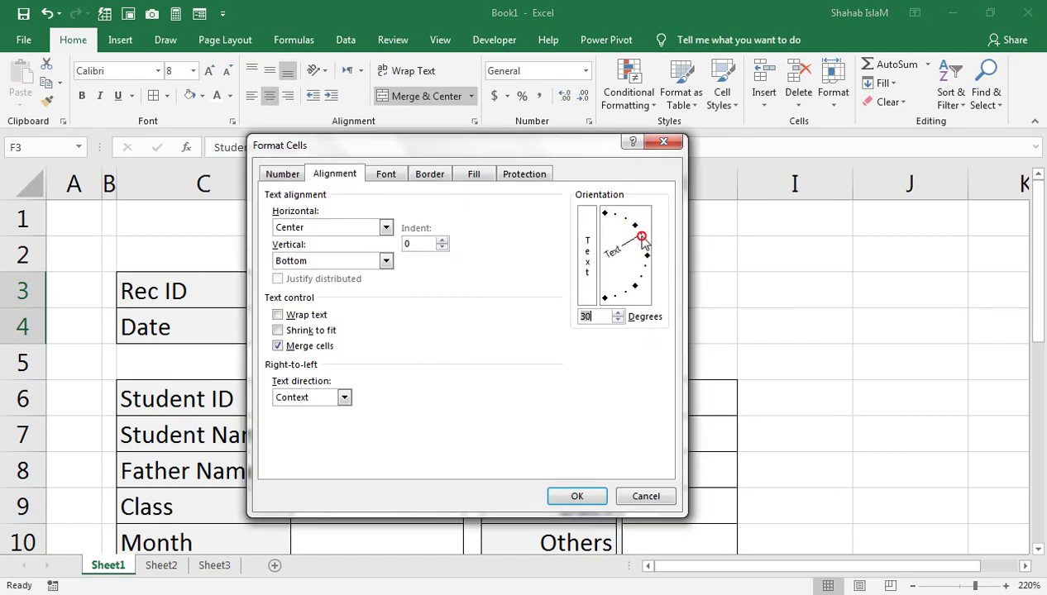
left_click(586, 495)
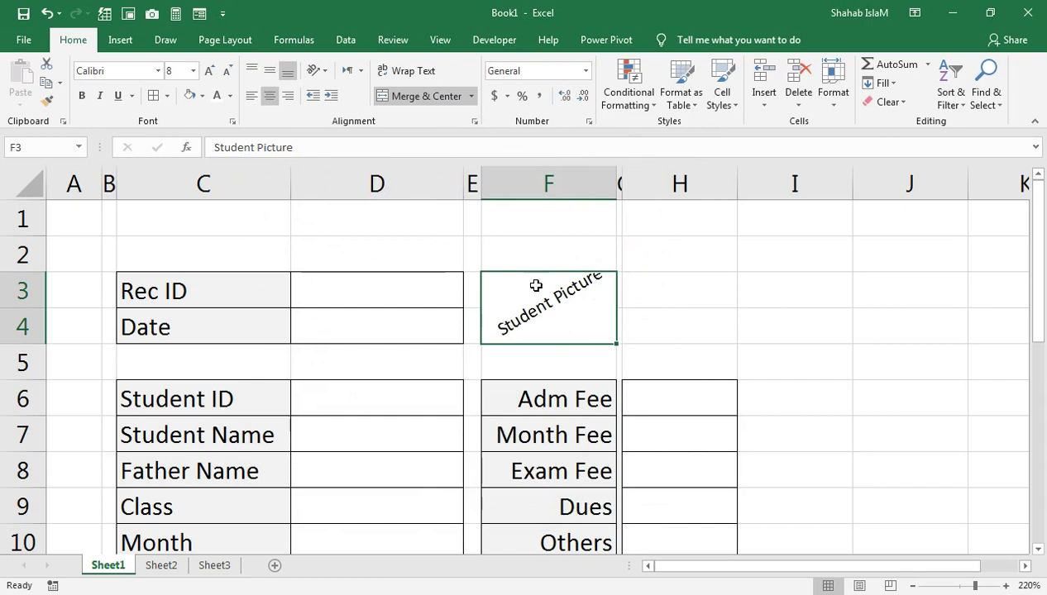
left_click(474, 121)
left_click_drag(641, 237, 642, 247)
left_click(576, 496)
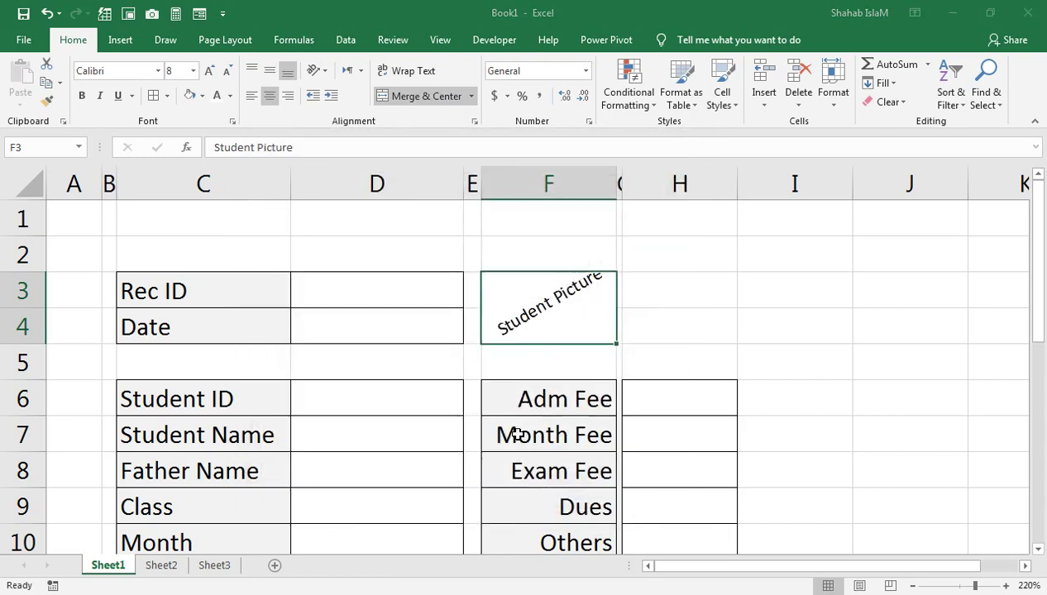
left_click(655, 302)
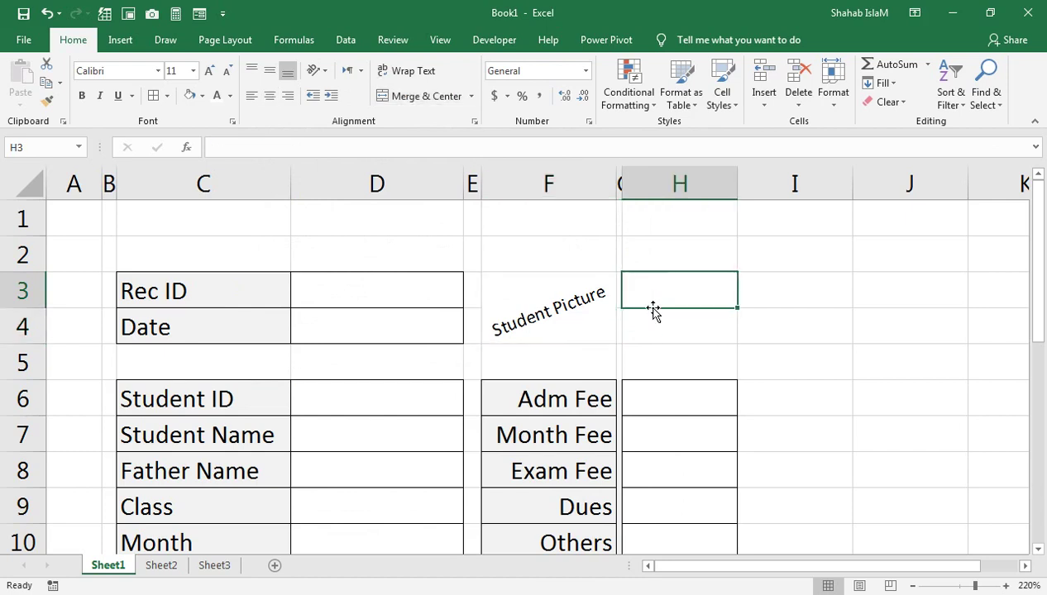
Step: Make row 1 shorter and row 2 taller
left_click(575, 291)
left_click_drag(224, 209, 686, 219)
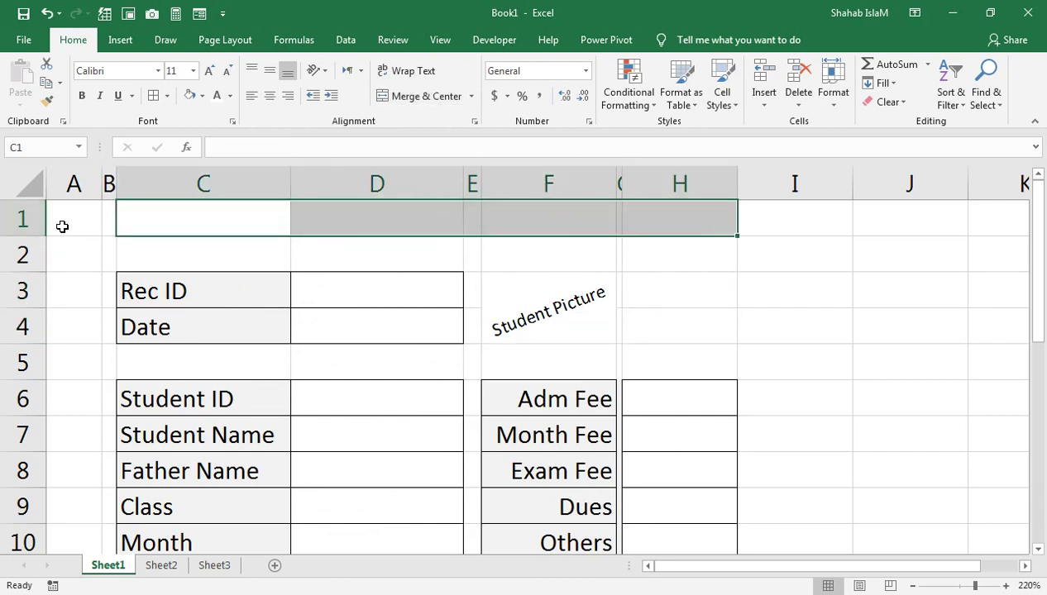
left_click_drag(37, 236, 55, 221)
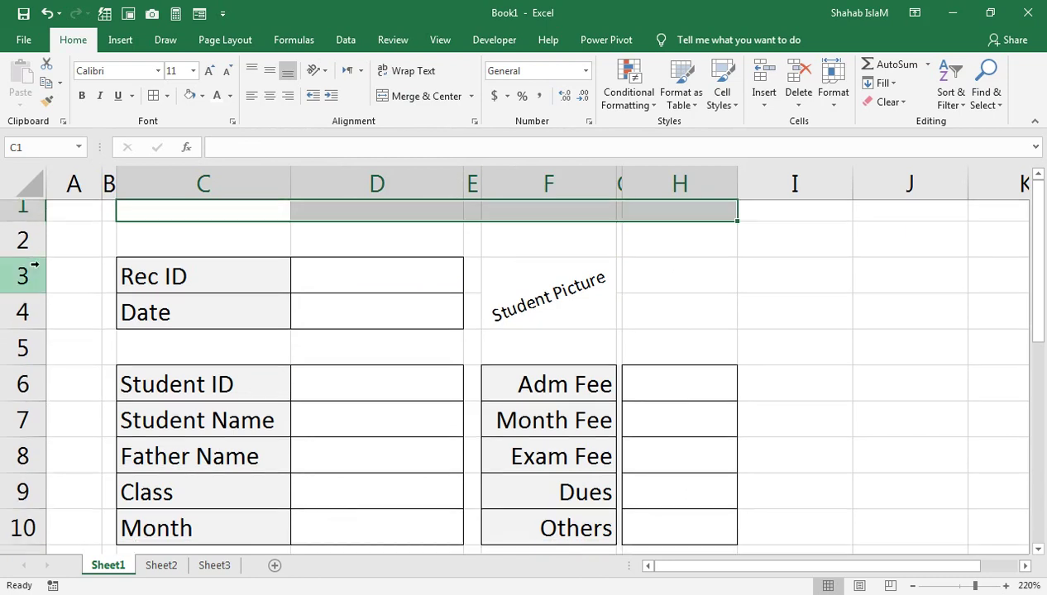
left_click(25, 241)
left_click_drag(39, 257, 38, 268)
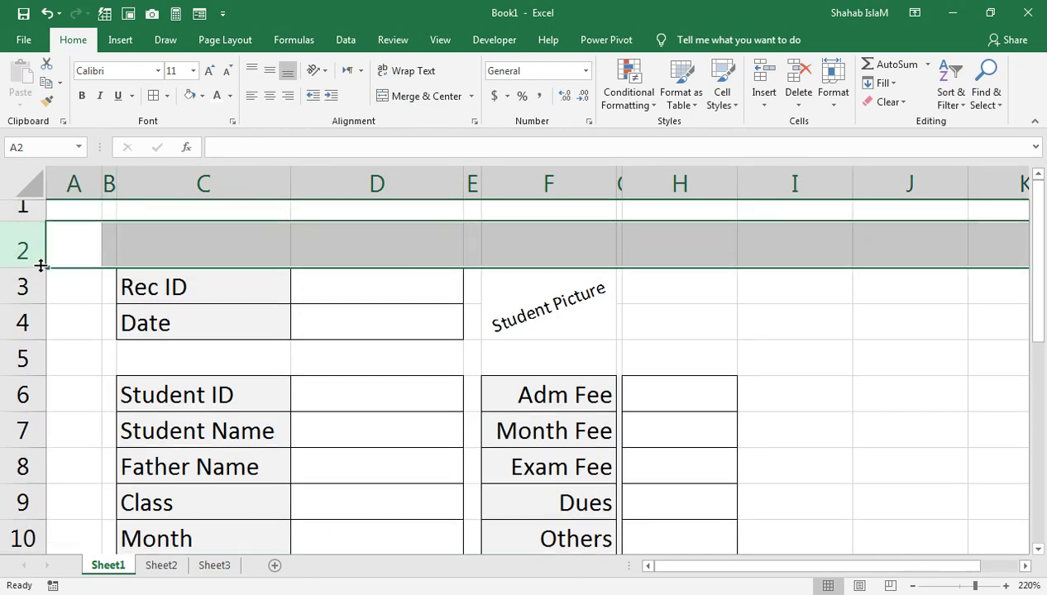
Step: Insert a row above the Rec ID section, shrink row 3, and merge C2:H2
right_click(30, 252)
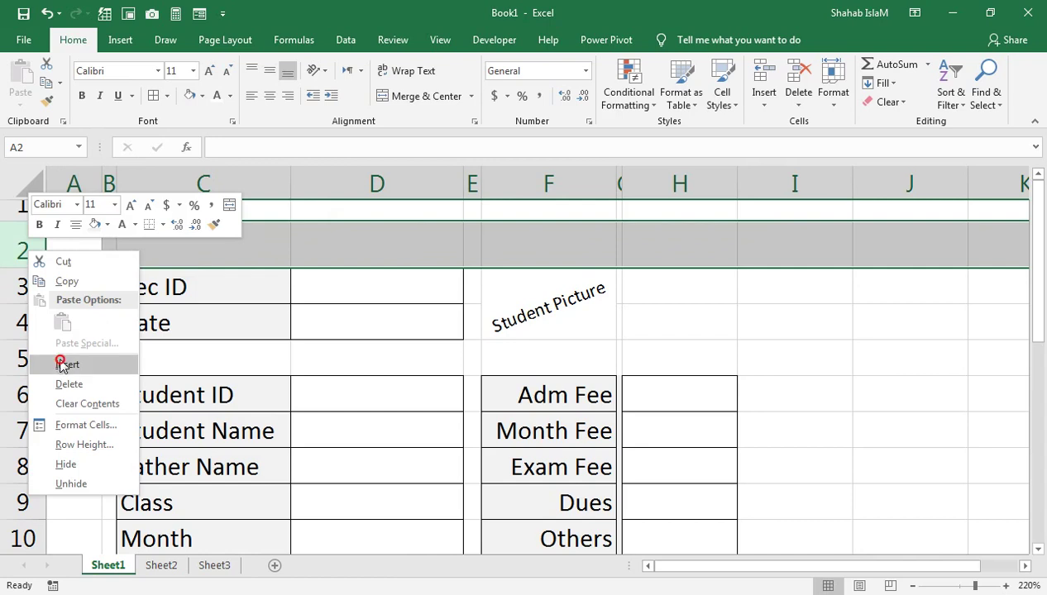
left_click(60, 363)
left_click(44, 289)
mouse_move(44, 289)
left_mouse_down()
mouse_move(42, 244)
mouse_move(42, 271)
left_mouse_up()
left_click_drag(248, 264, 694, 260)
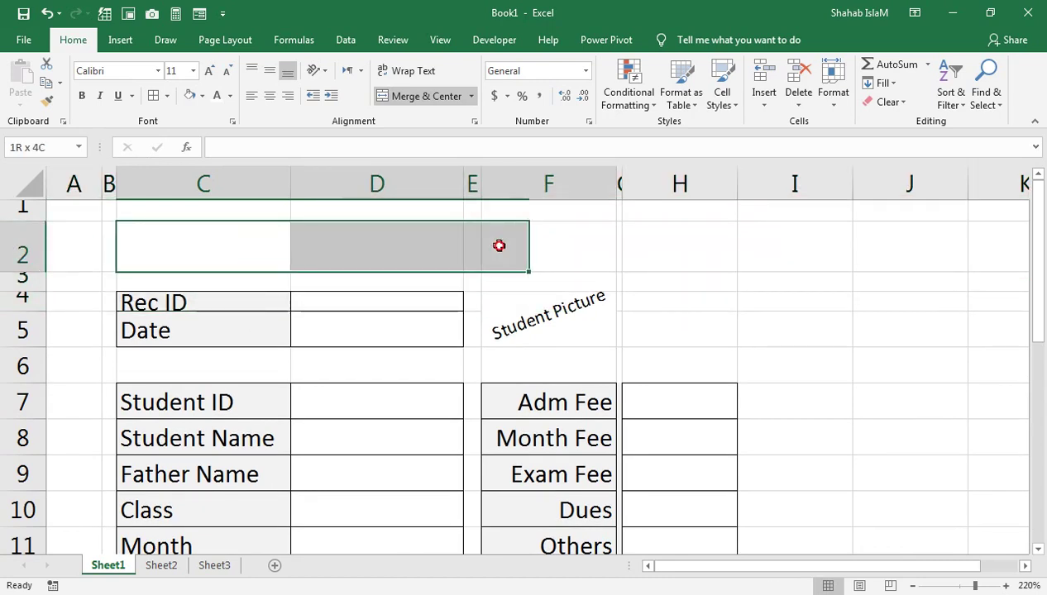
left_click(436, 99)
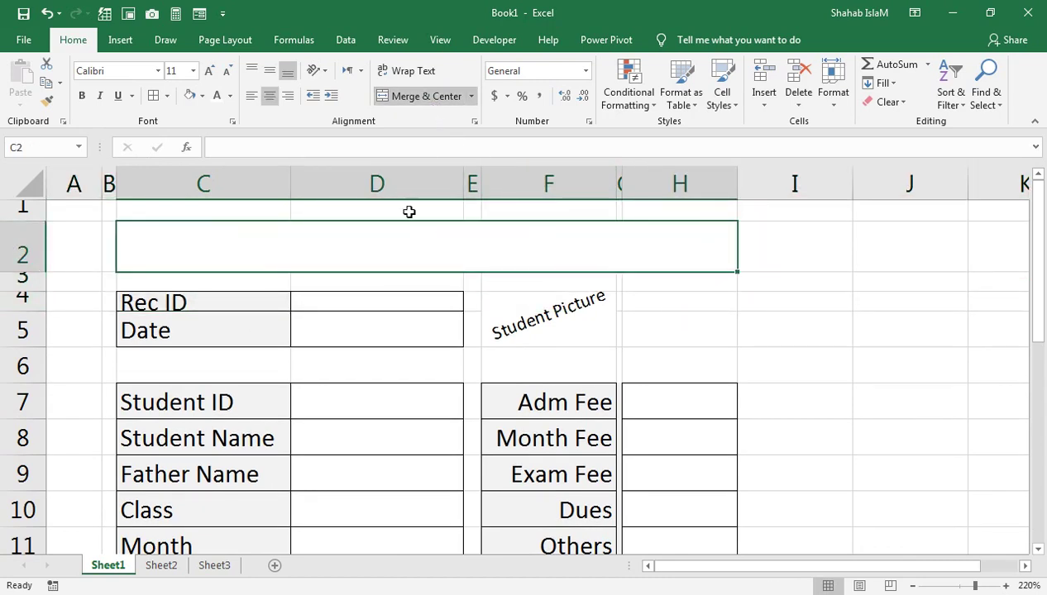
Step: Enter 'ABC PUBLIC SCHOLL' in the merged title cell
type("ABC PUBLIC ")
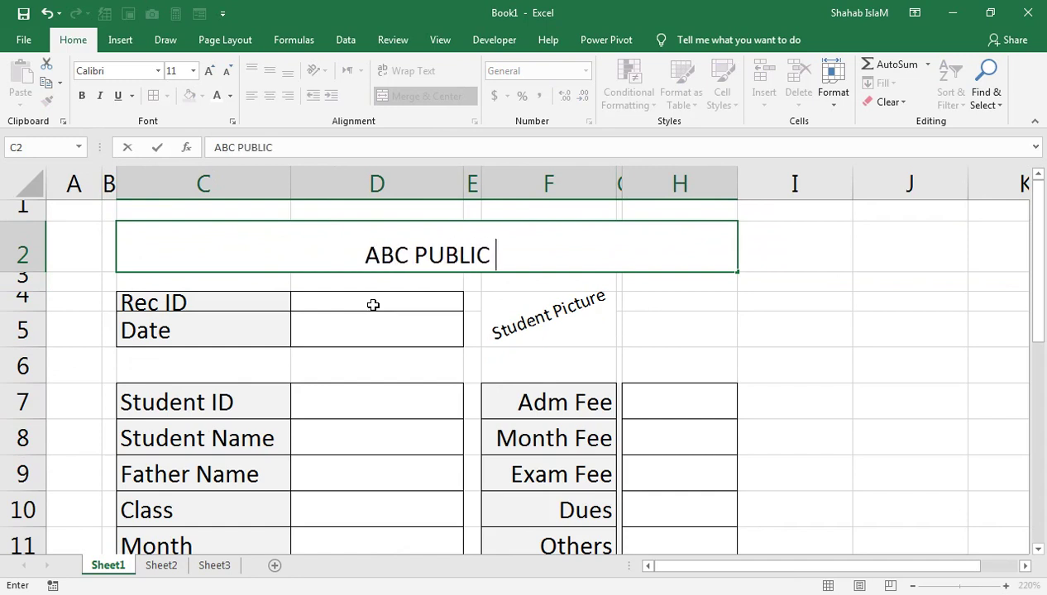
type("SCHOLL")
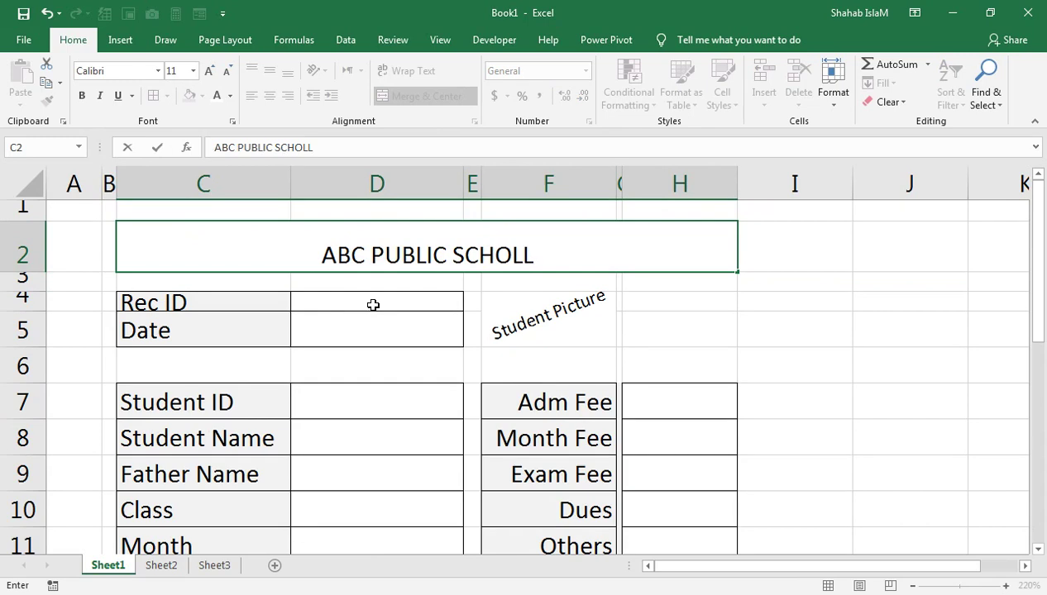
key("Return")
left_click(386, 266)
Step: Make the title bold, size 14, with a blue fill and white font
left_click(82, 95)
left_click(210, 70)
left_click(209, 70)
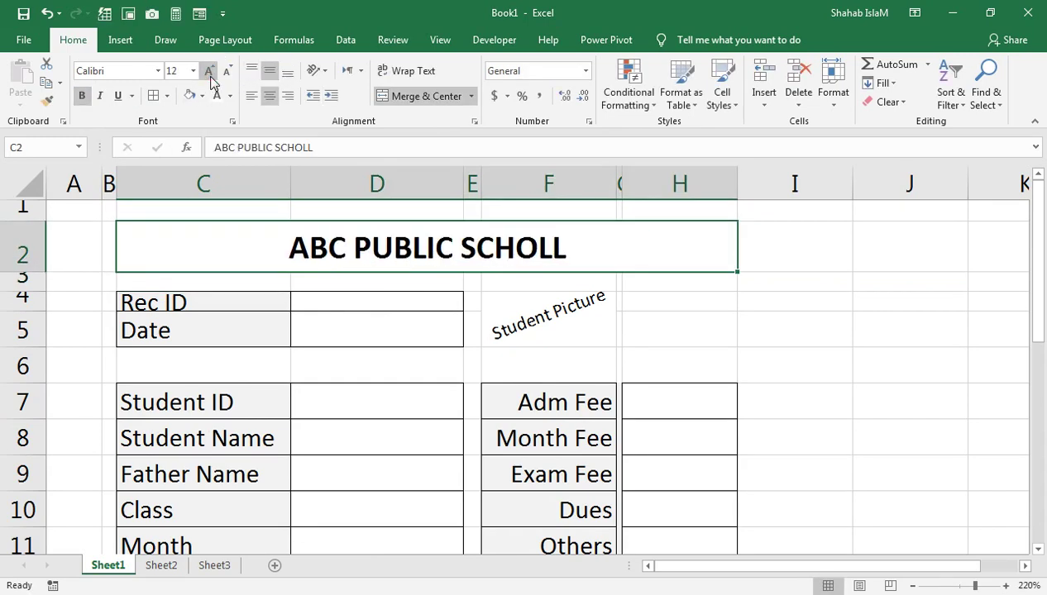
left_click(202, 96)
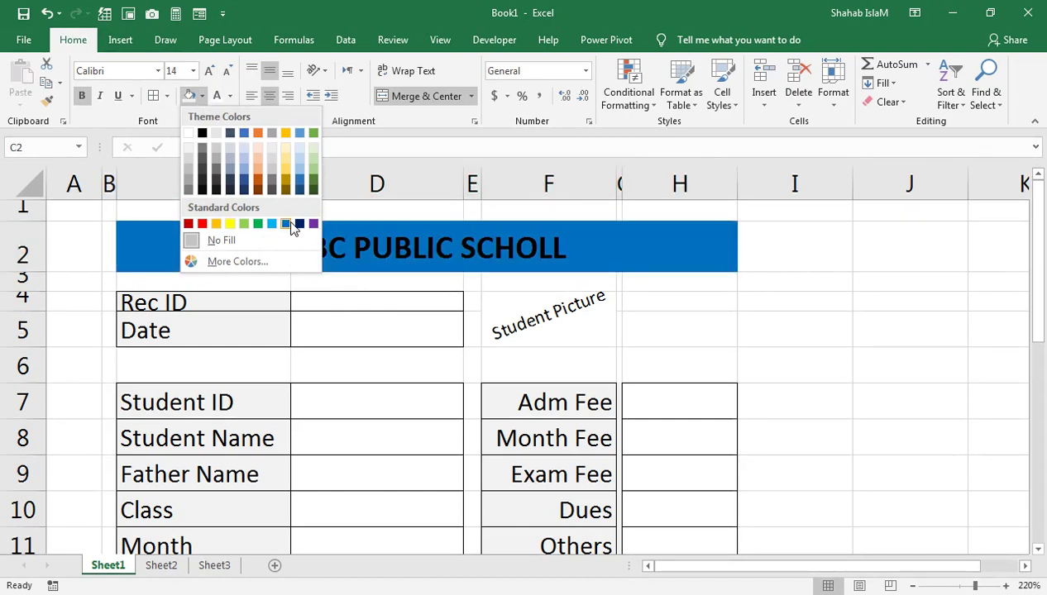
left_click(291, 228)
left_click(217, 96)
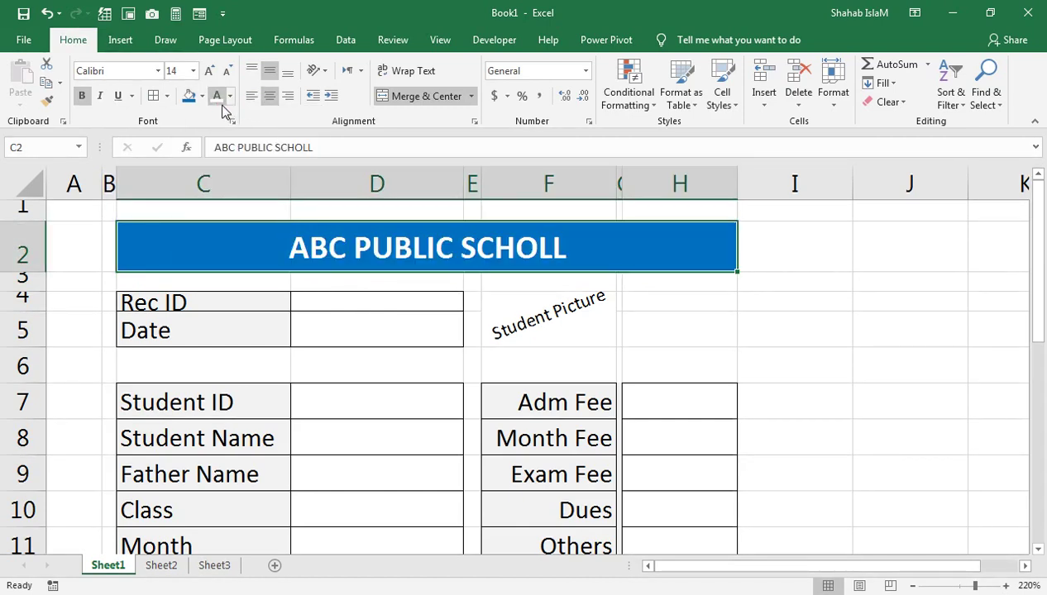
left_click(443, 372)
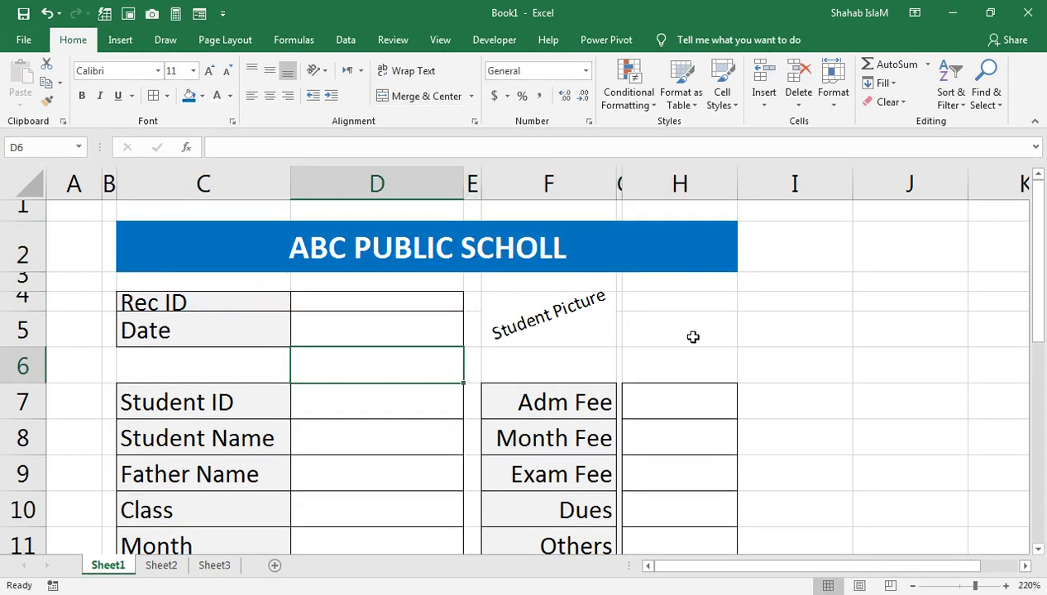
left_click(664, 324)
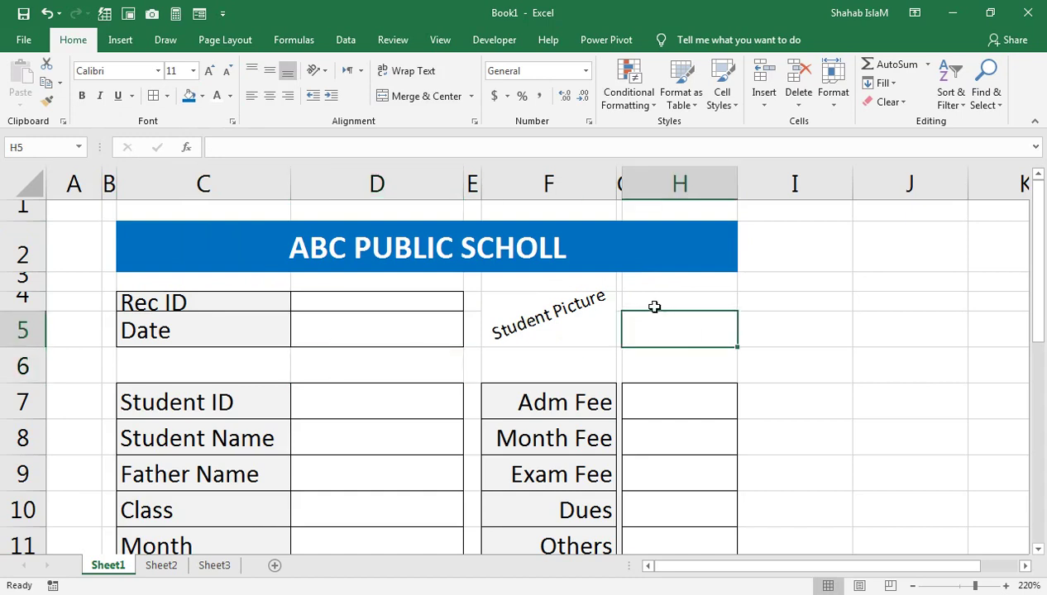
Step: Heighten the Rec ID row, narrow column I, and add a thin spacer row 2 above the title
left_click_drag(34, 308, 34, 324)
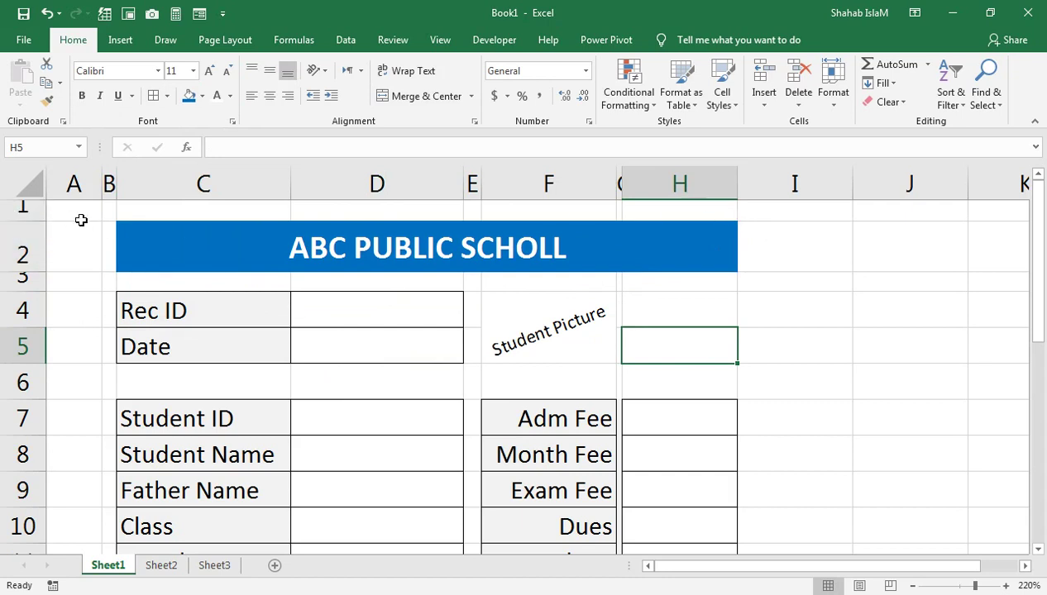
left_click_drag(853, 186, 742, 197)
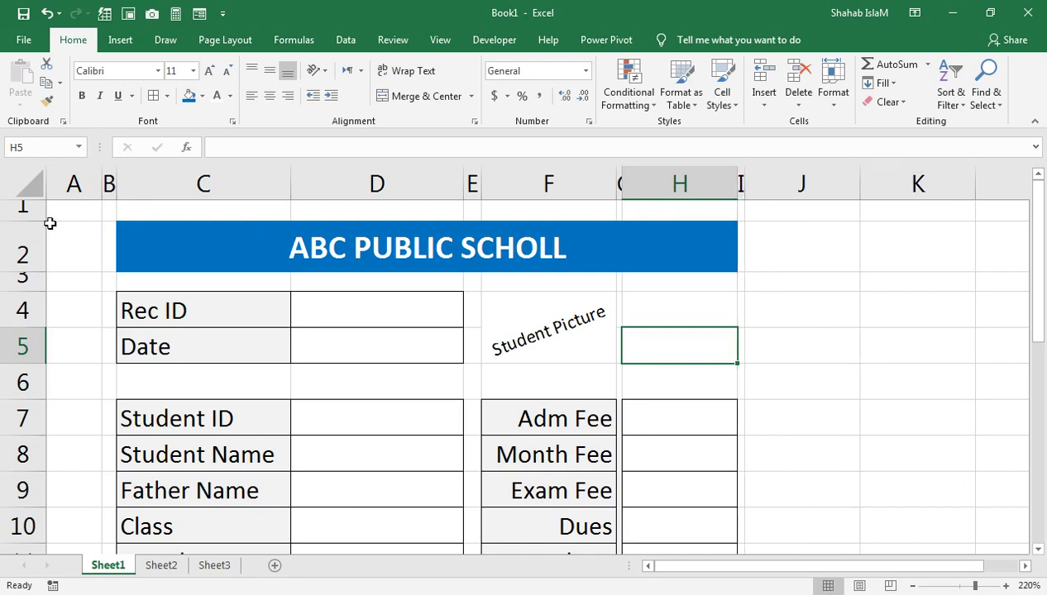
right_click(20, 208)
left_click(63, 328)
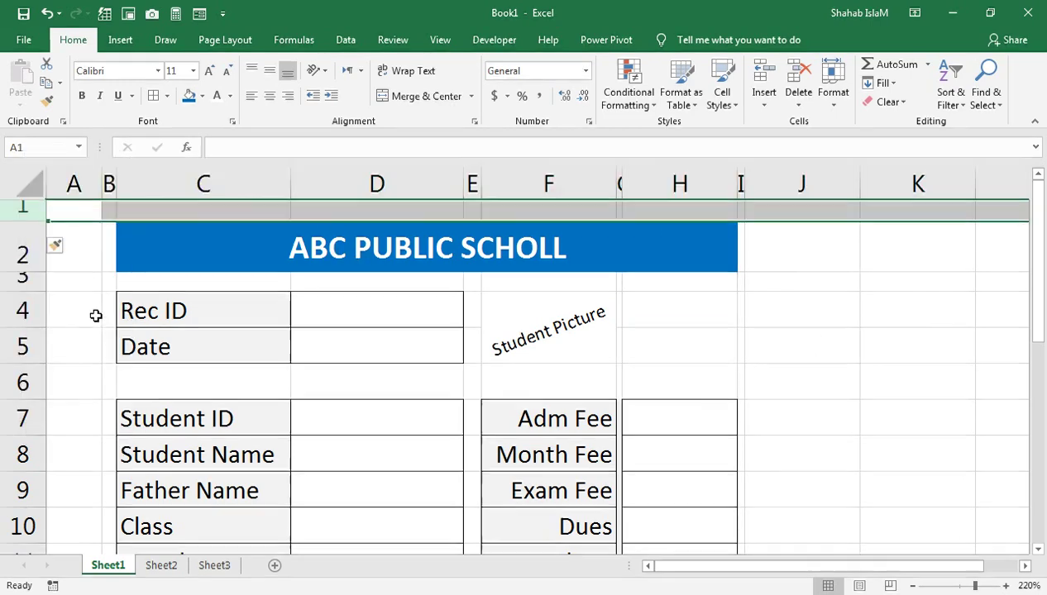
left_click_drag(31, 255, 38, 238)
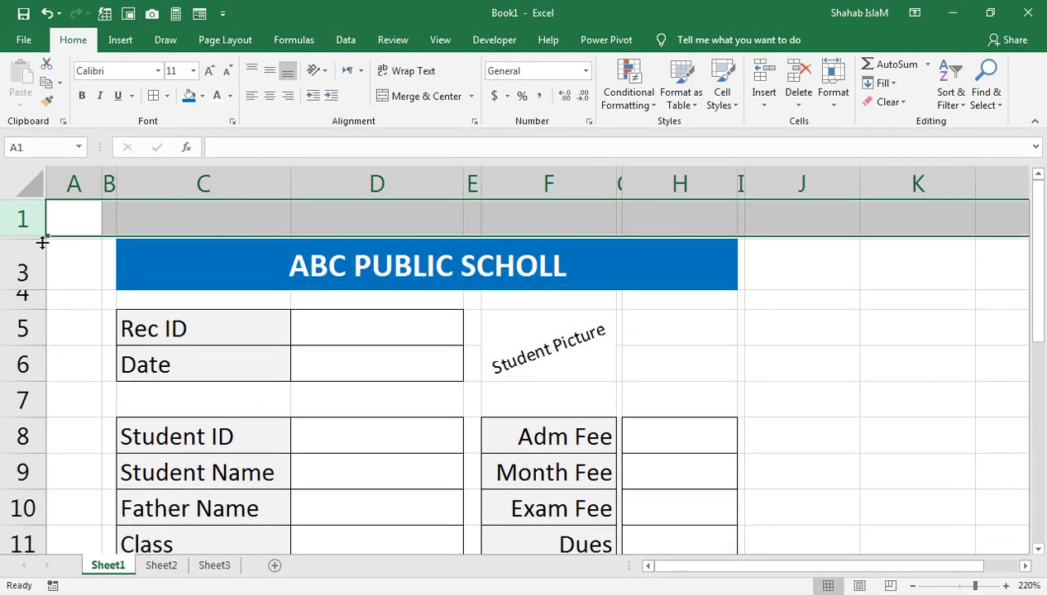
left_click_drag(43, 240, 43, 244)
mouse_move(108, 243)
left_mouse_down()
mouse_move(724, 470)
mouse_move(732, 561)
mouse_move(742, 435)
mouse_move(740, 470)
left_mouse_up()
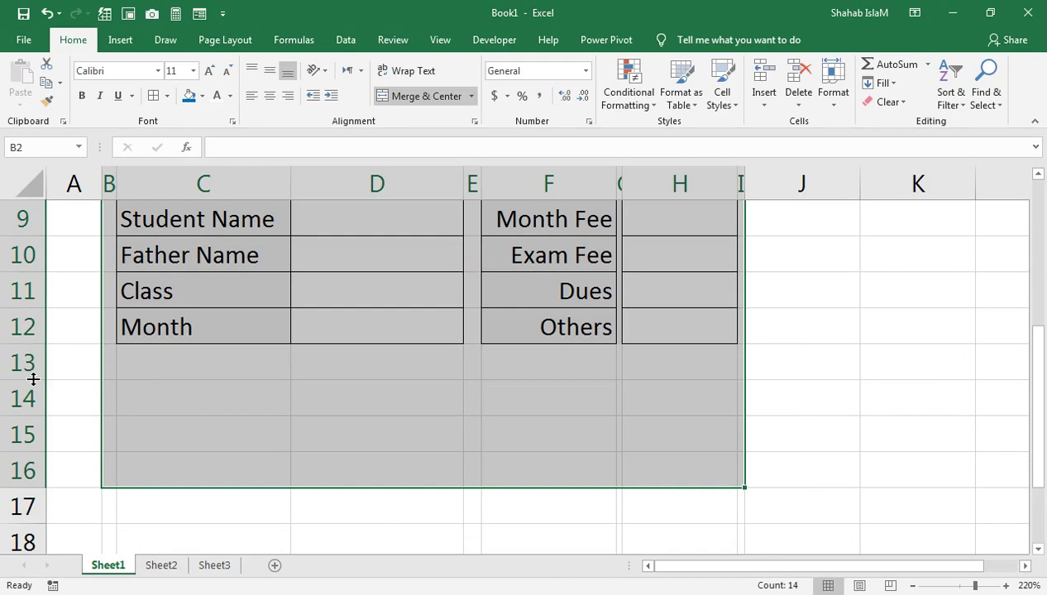
Step: Shrink row 13 into a thin gap and merge D14:D15
left_click_drag(33, 378, 37, 359)
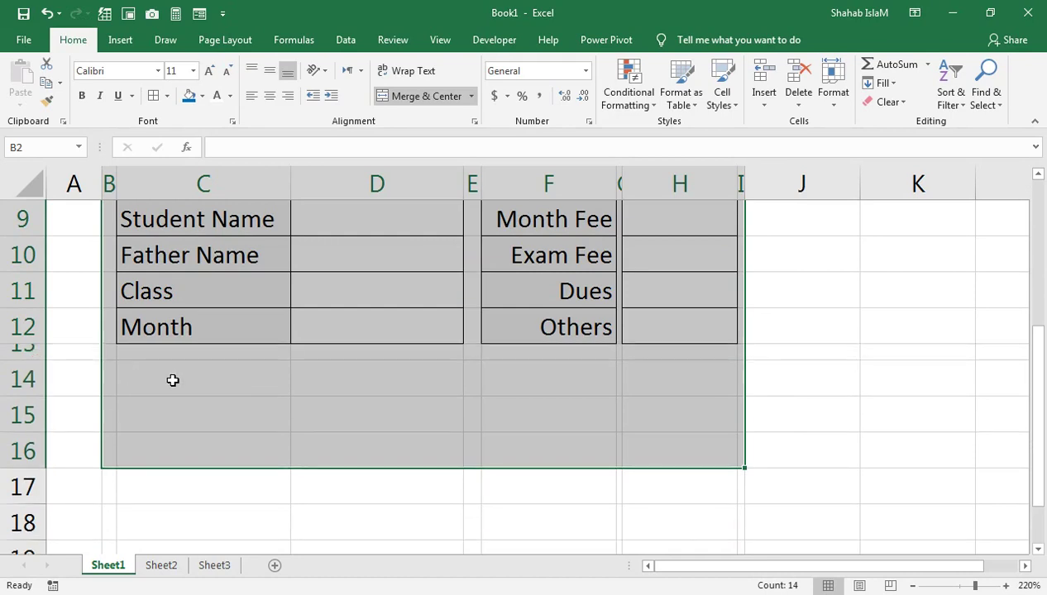
left_click(172, 379)
left_click_drag(329, 373, 348, 409)
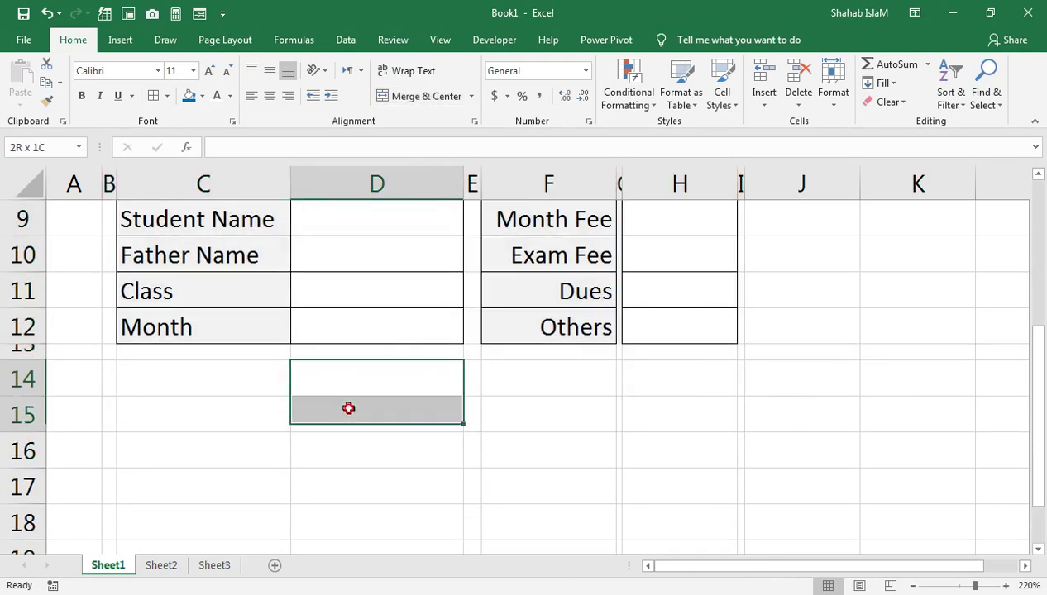
left_click(439, 96)
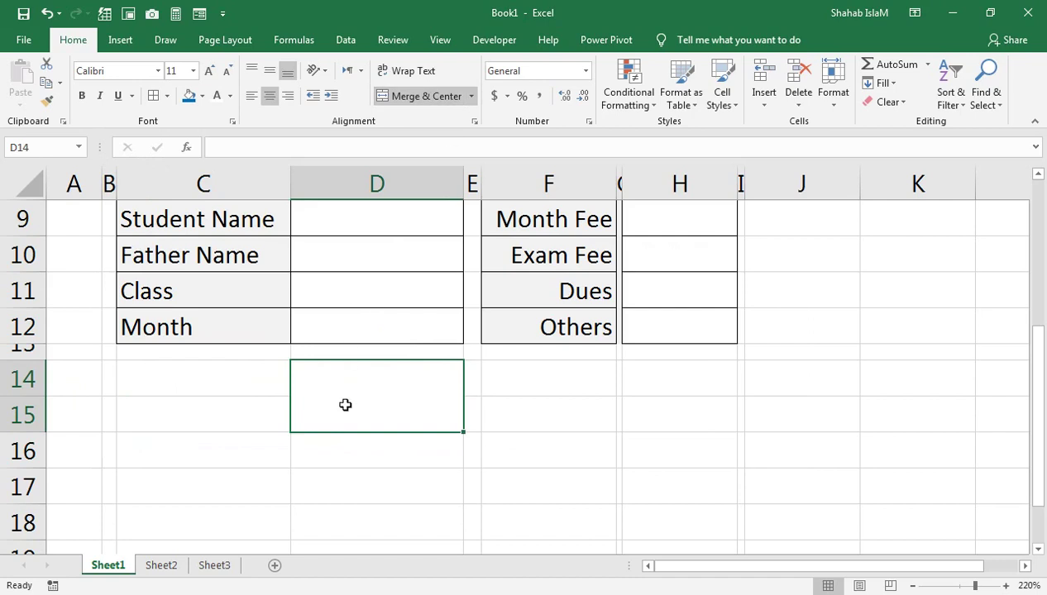
Step: Enter 'SIGNATURE' in D14 and make it bold at font size 8
type("SIGNASTUT")
key("BackSpace")
key("BackSpace")
key("BackSpace")
key("BackSpace")
type("TURE")
key("Return")
left_click(345, 405)
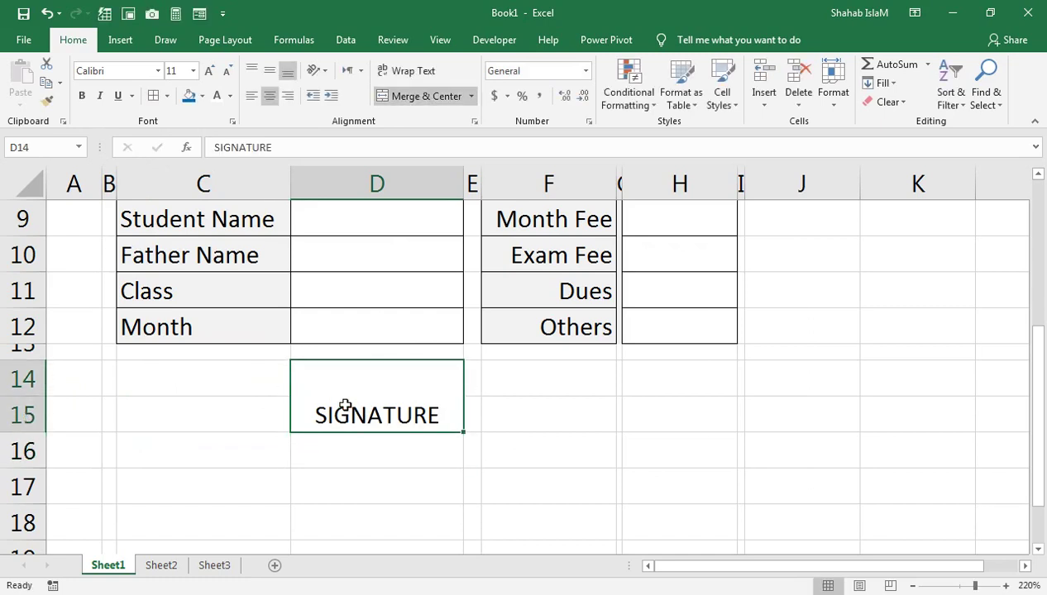
left_click(226, 70)
left_click(227, 70)
left_click(227, 70)
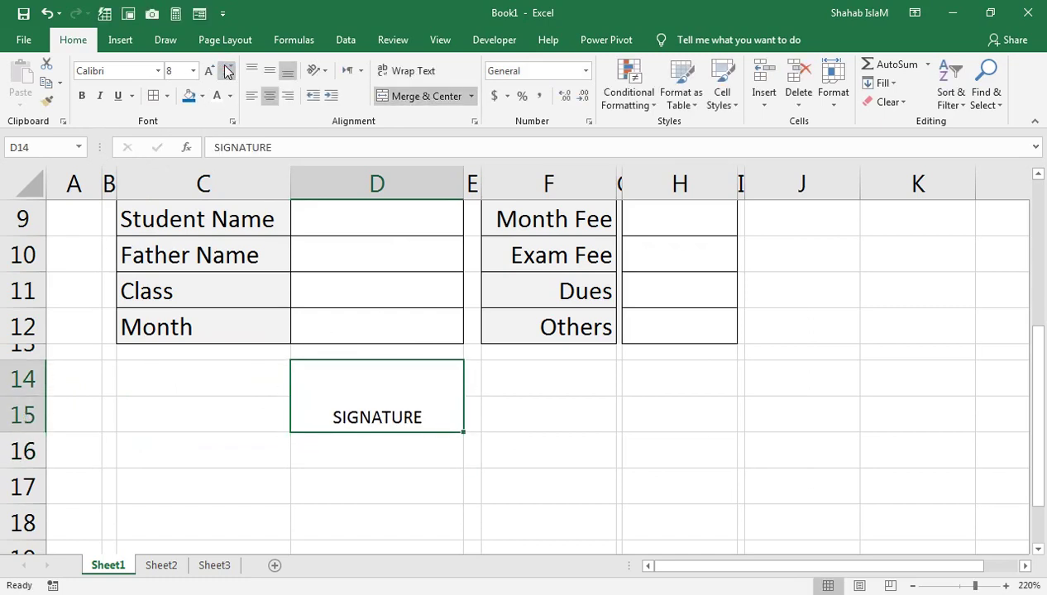
left_click(82, 96)
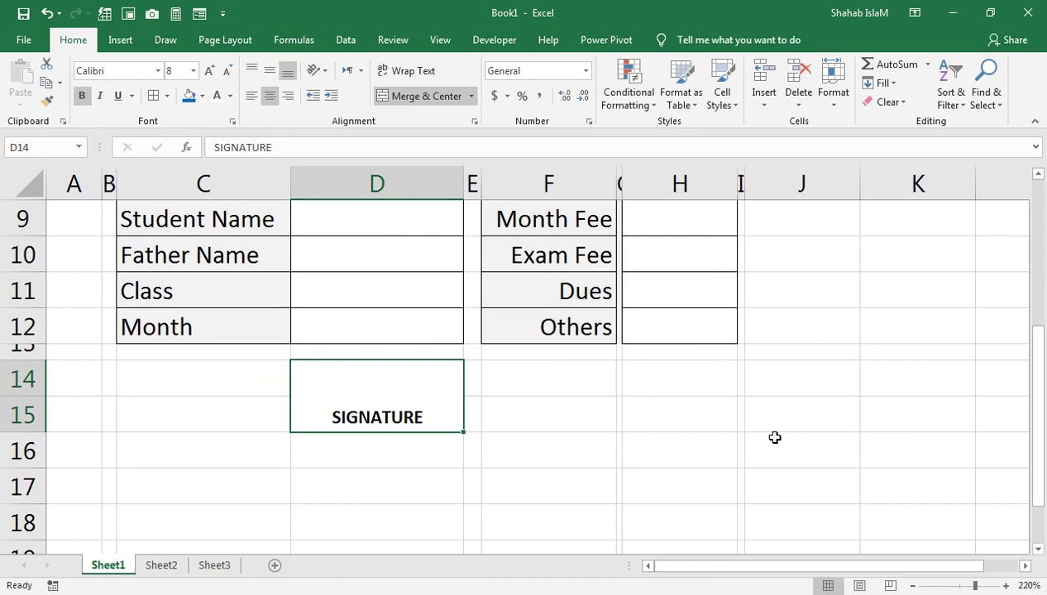
Step: Merge F14:F15 and type 'TOTAL' in it
left_click(559, 380)
left_click_drag(552, 387, 553, 414)
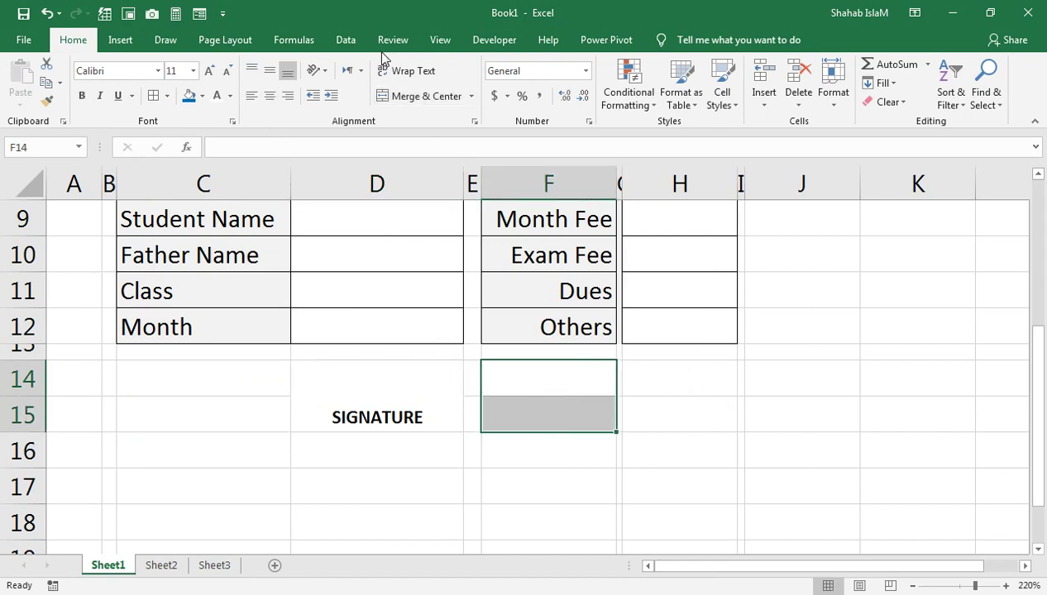
left_click(422, 96)
type("T")
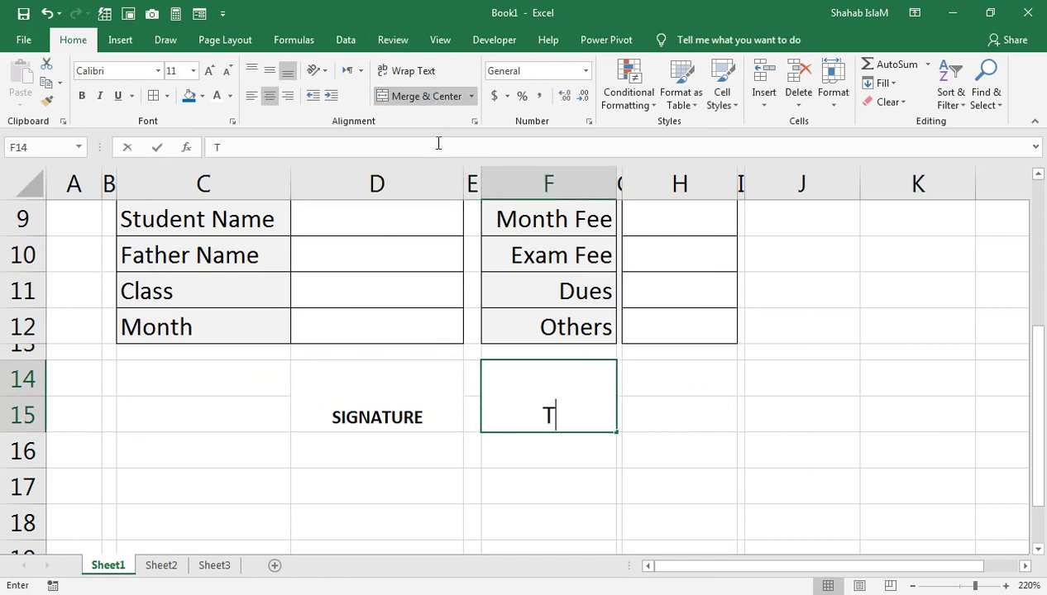
type("OTAL")
Step: Copy the SIGNATURE box's formatting onto the TOTAL cell with Format Painter
left_click(423, 414)
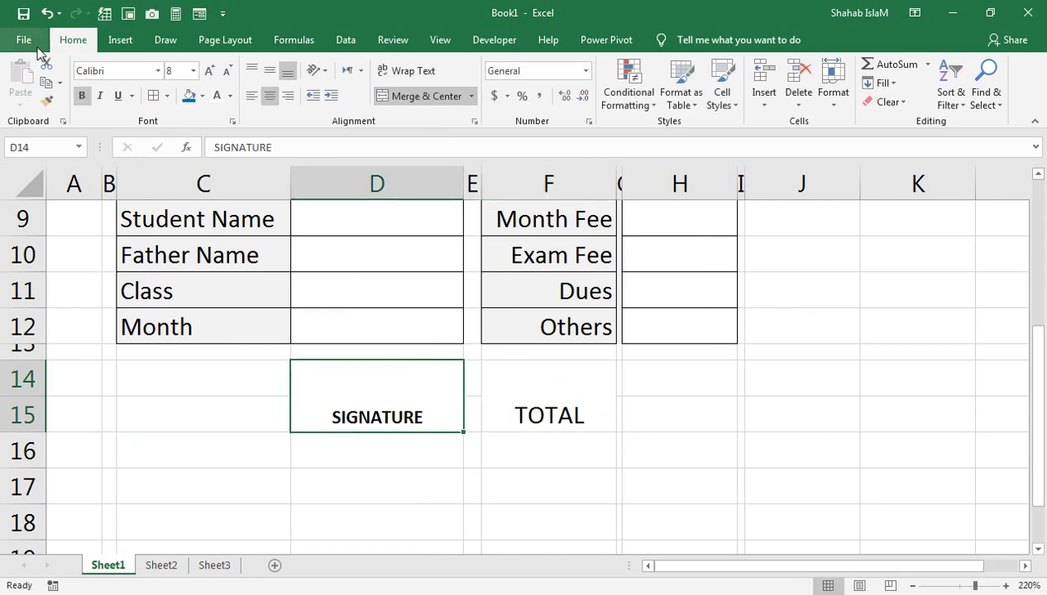
left_click(46, 100)
left_click(569, 452)
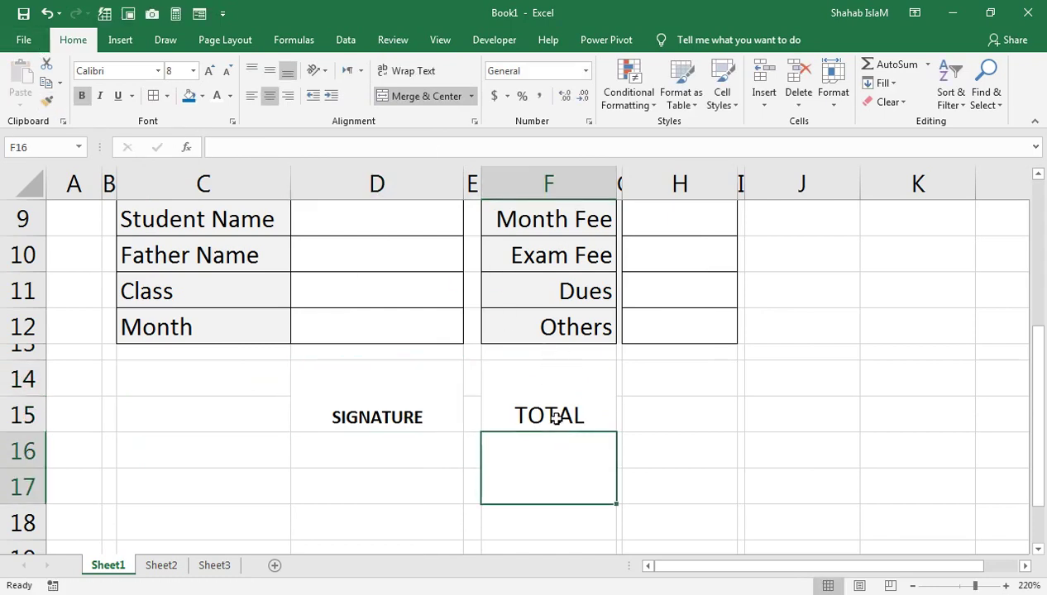
key("ctrl+z")
left_click(397, 397)
left_click(46, 99)
left_click(591, 411)
Step: Merge H14:H15 into an empty amount box beside TOTAL
left_click_drag(668, 381, 670, 413)
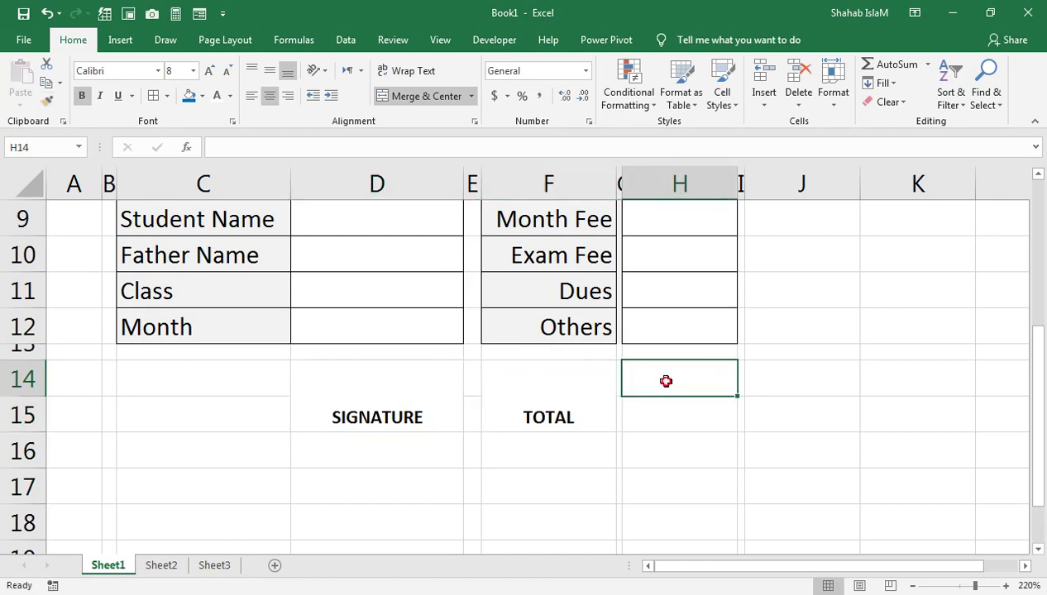
left_click(417, 98)
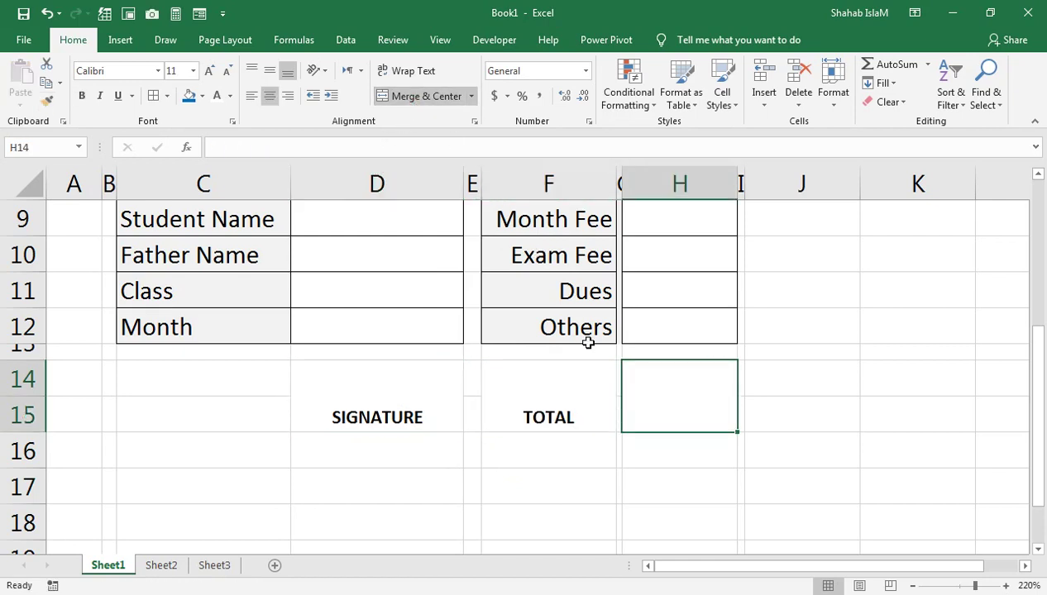
left_click(443, 406)
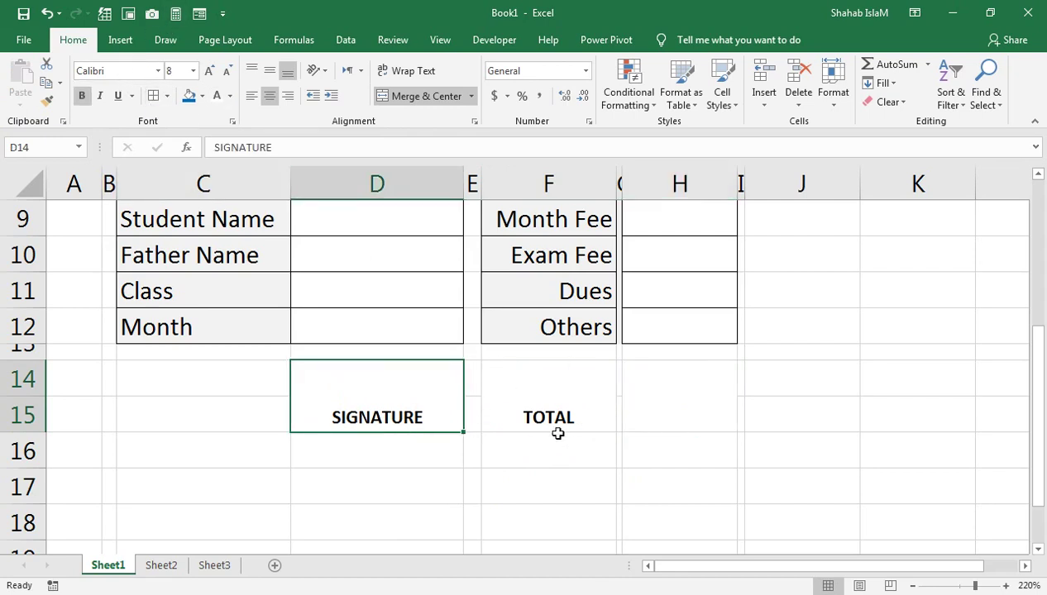
left_click(569, 408)
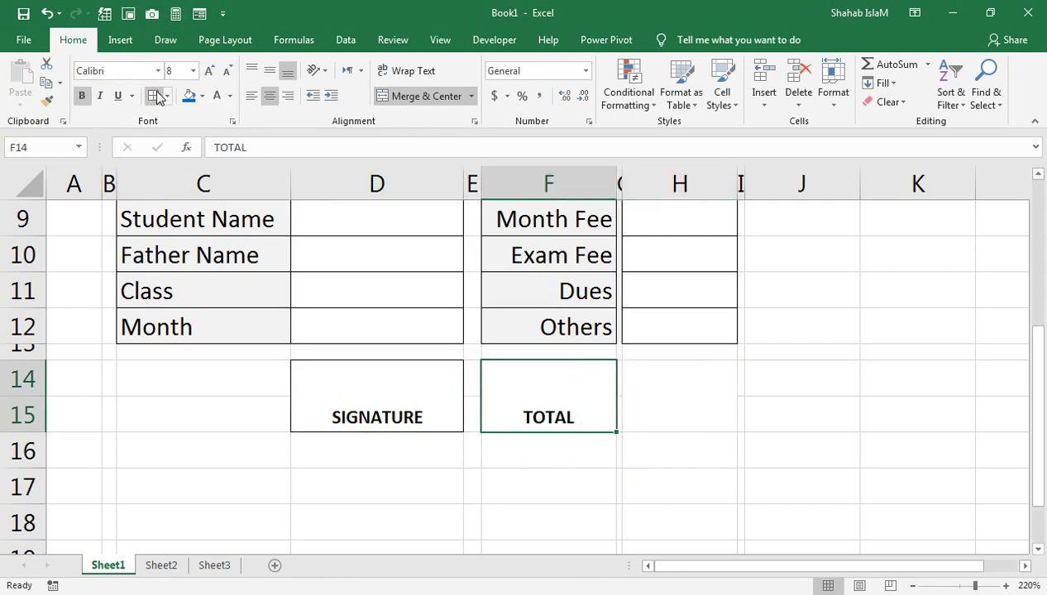
left_click(637, 392)
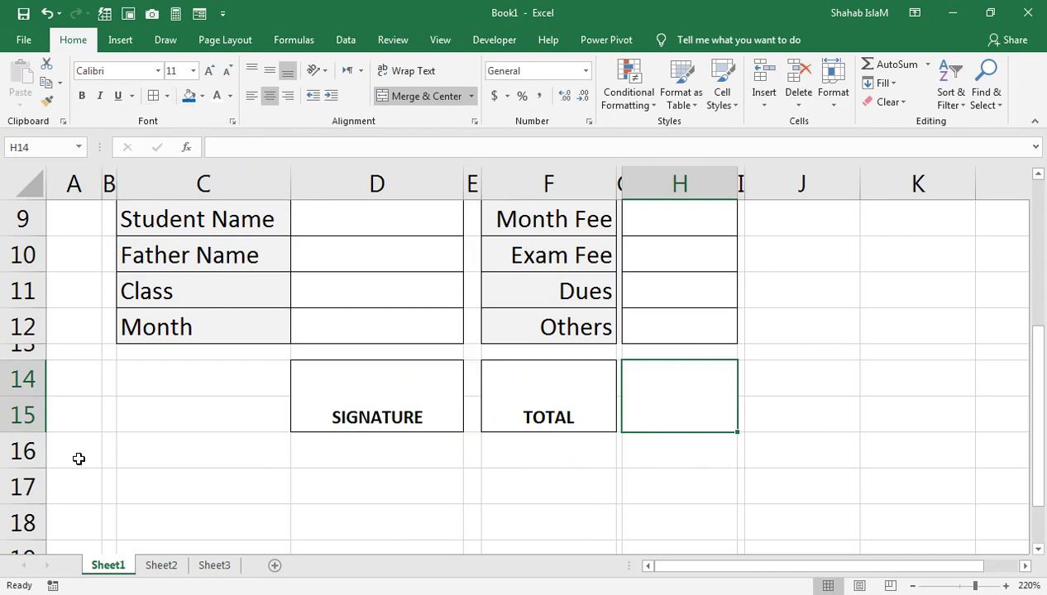
Step: Shorten row 16 and apply Thick Outside Borders around the receipt form through row 16
left_click_drag(20, 468, 20, 451)
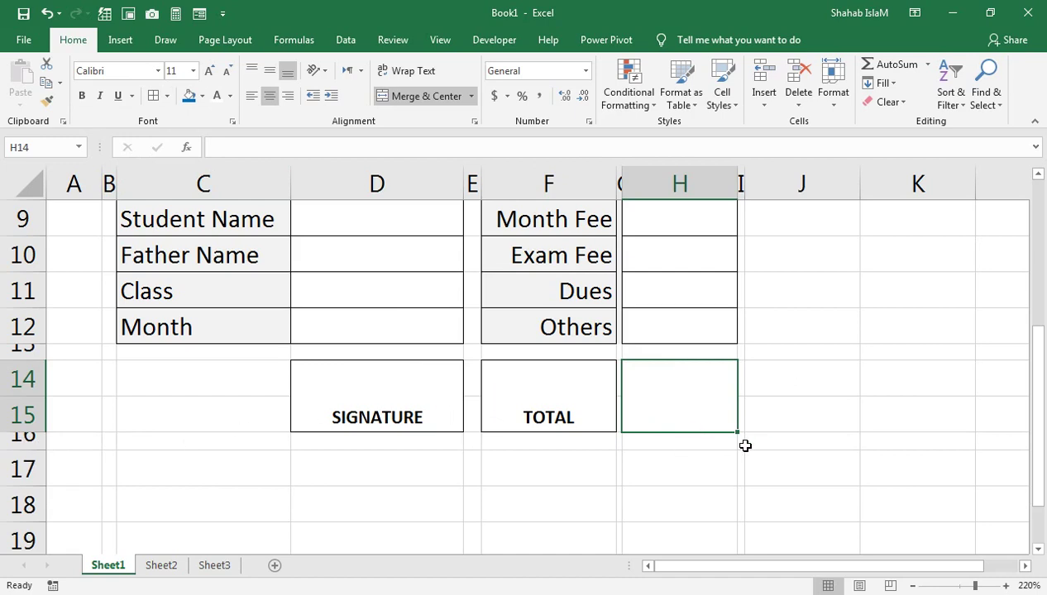
mouse_move(739, 443)
left_mouse_down()
mouse_move(77, 80)
mouse_move(112, 135)
left_mouse_up()
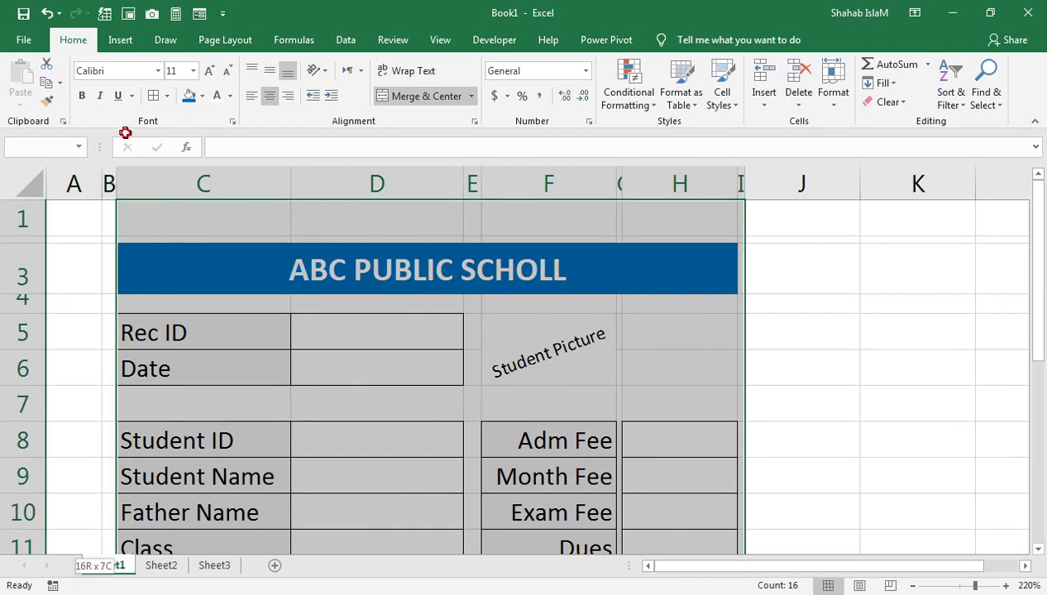
left_click(168, 97)
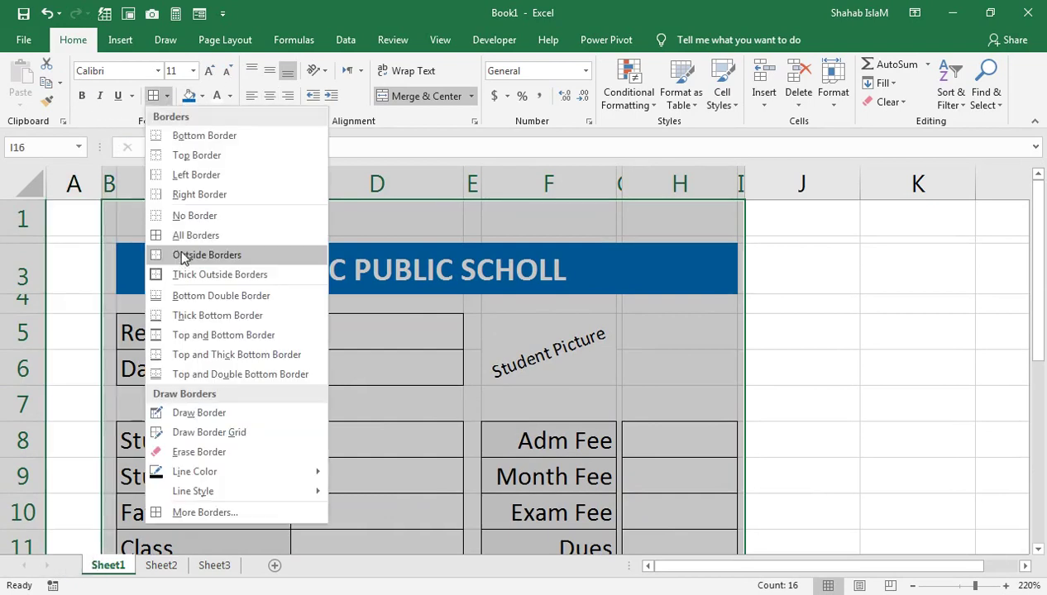
left_click(183, 273)
scroll(184, 273, "down", 3)
scroll(210, 317, "up", 3)
left_click(138, 224)
left_click_drag(98, 190, 106, 183)
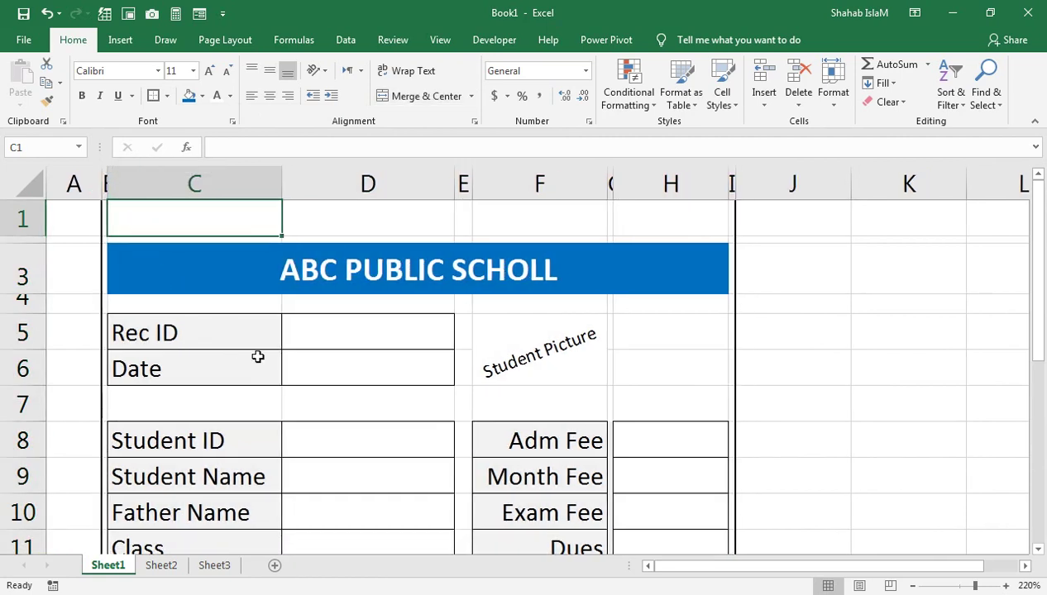
Step: Right-align the TOTAL label and centre it vertically in its box
left_click(297, 362)
scroll(332, 360, "down", 2)
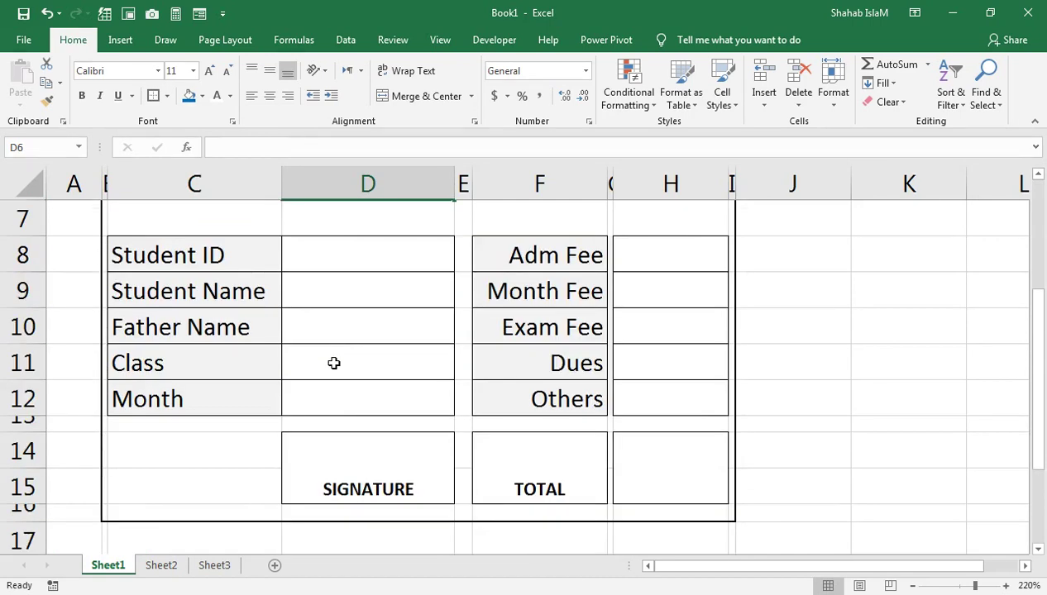
scroll(334, 363, "down", 1)
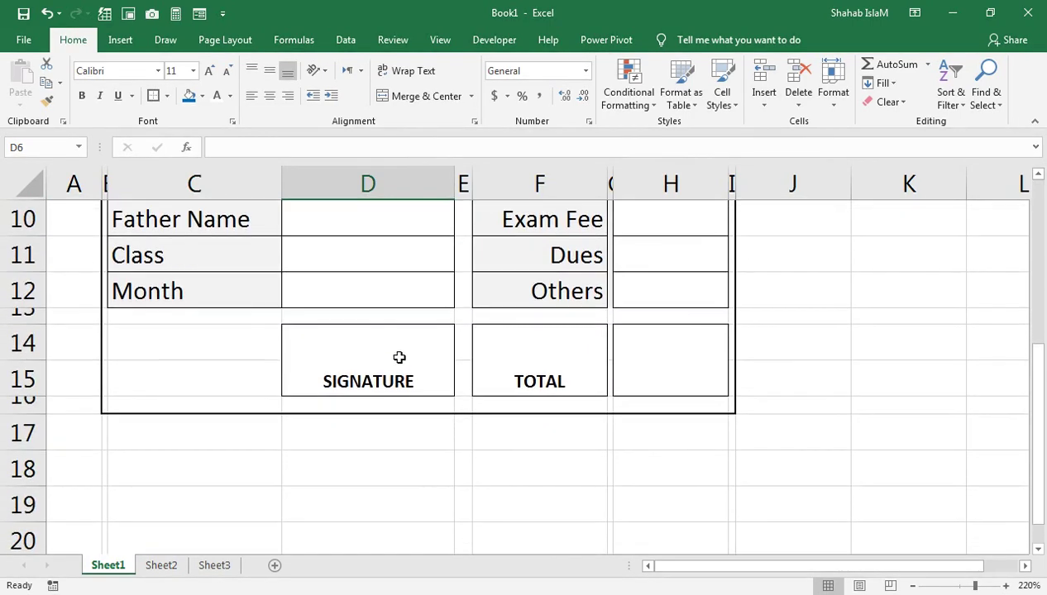
scroll(399, 356, "up", 2)
scroll(413, 356, "down", 1)
left_click(537, 484)
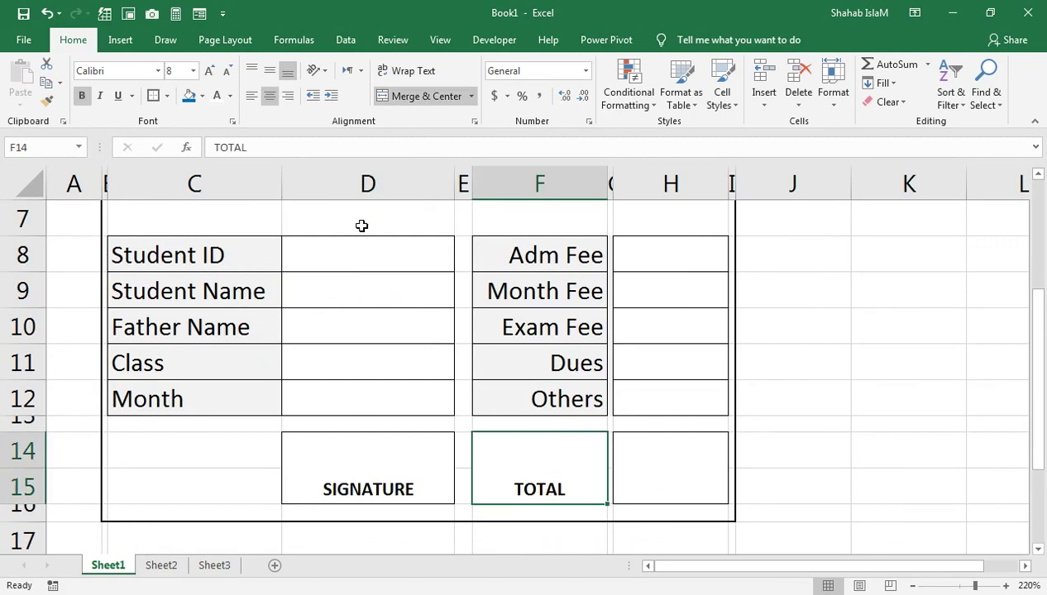
left_click(288, 97)
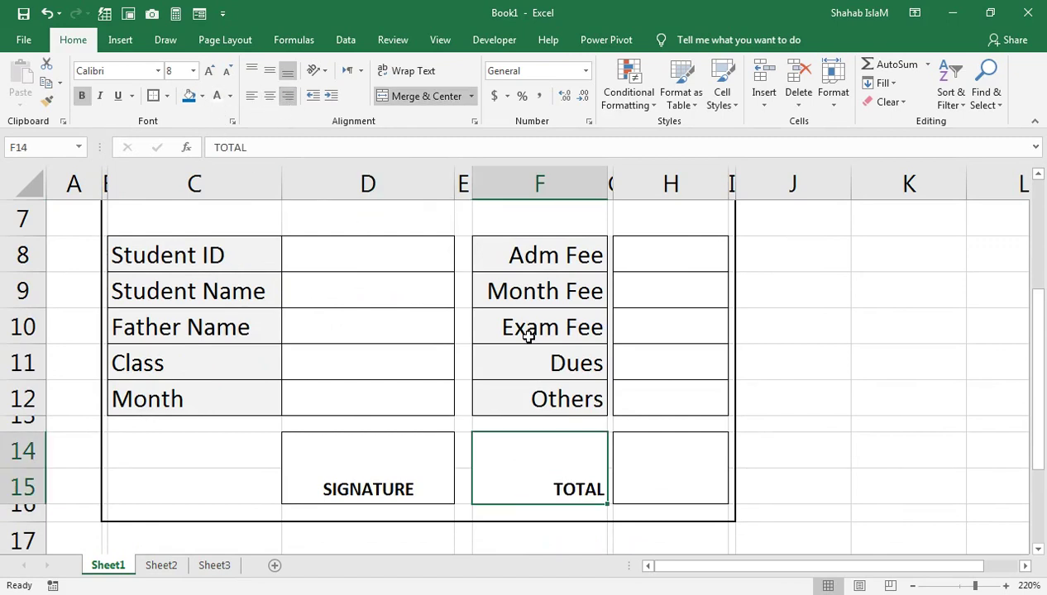
left_click(270, 71)
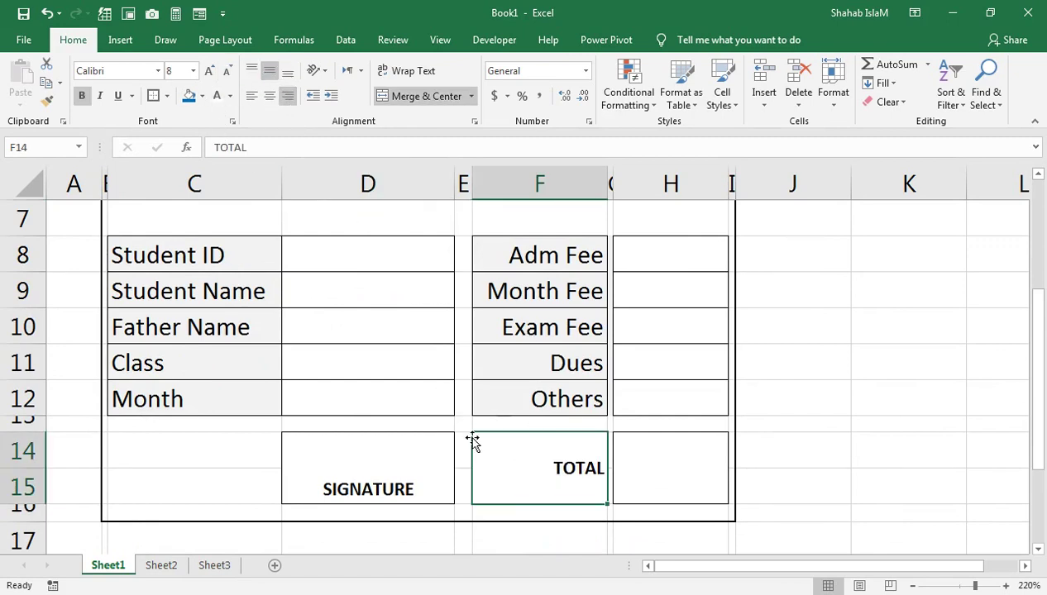
Step: Start a formula in the H14 amount box, then cancel it
left_click(697, 459)
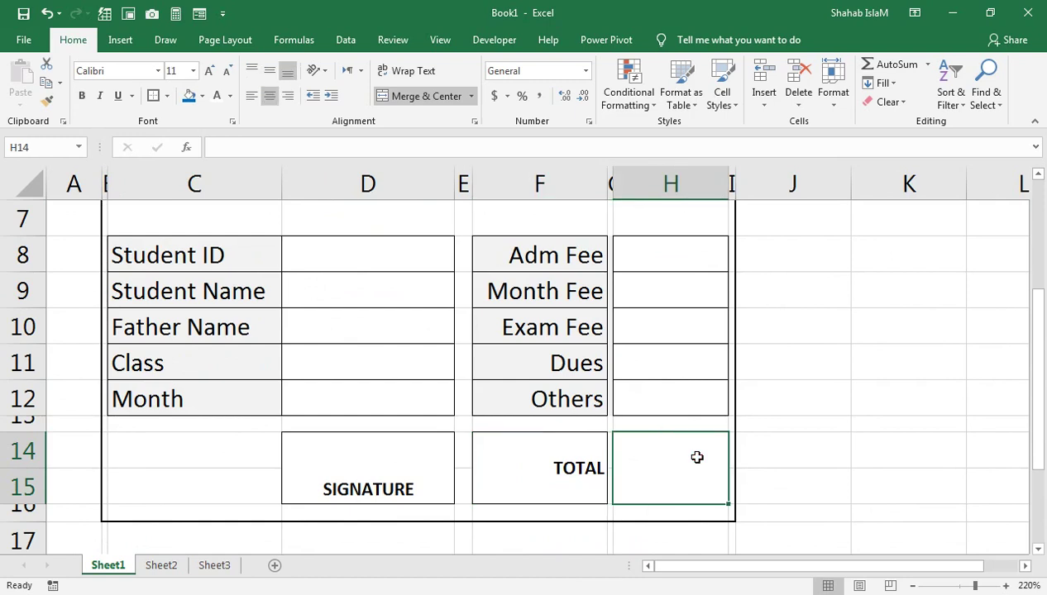
type("=")
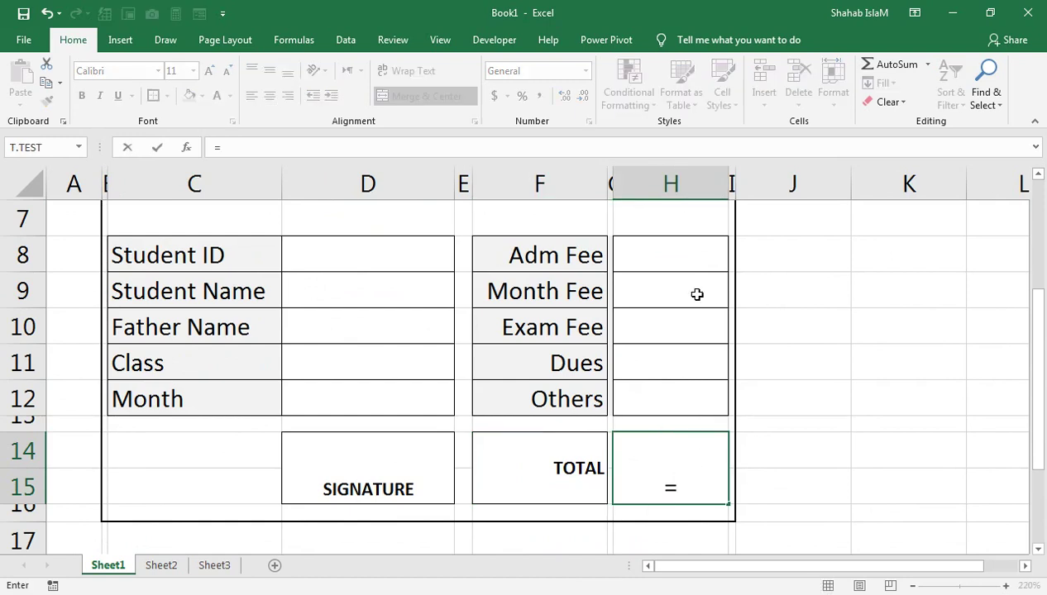
key("Escape")
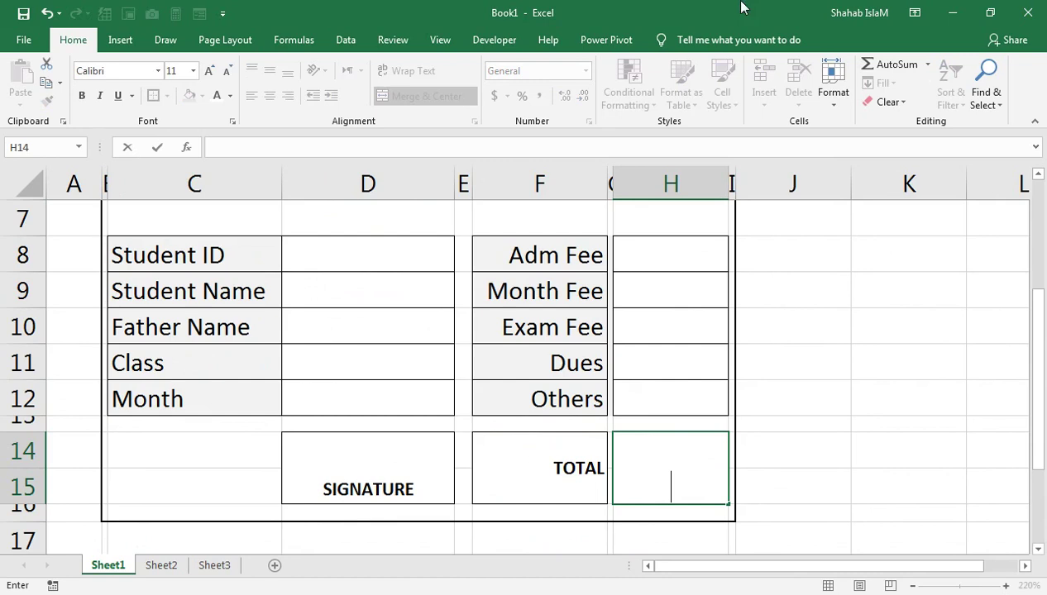
left_click(452, 315)
scroll(446, 322, "up", 2)
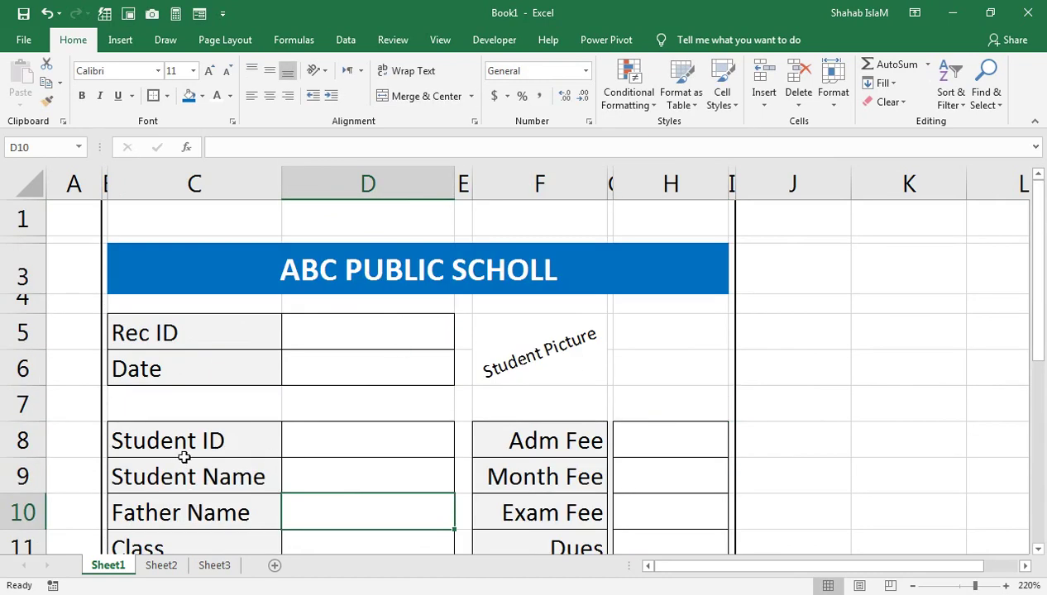
Step: Insert a blank spacer row above the Student Name row and shrink it to a thin gap
scroll(184, 457, "down", 1)
right_click(29, 387)
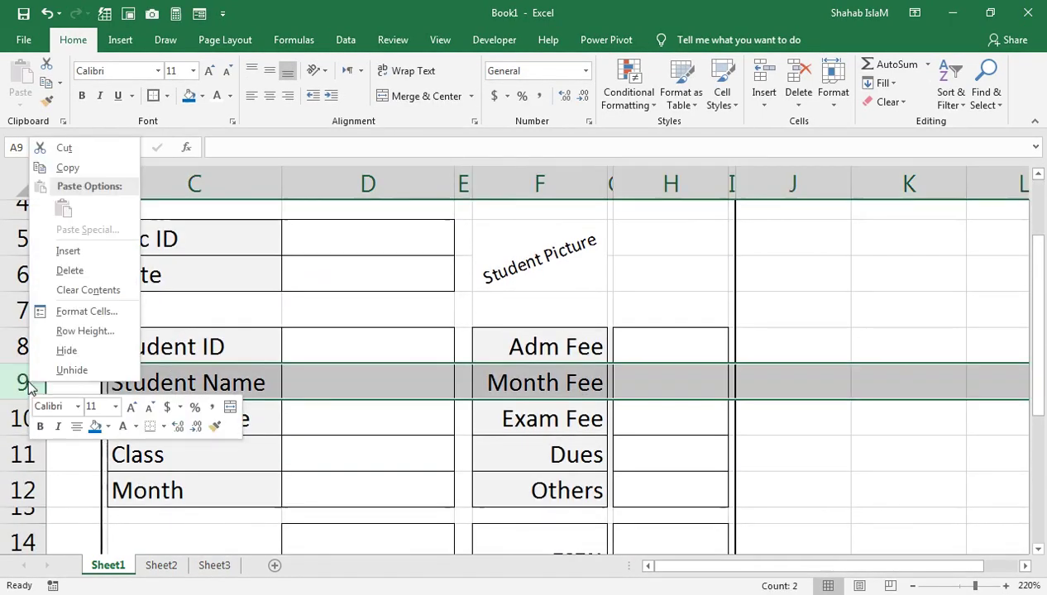
left_click(91, 250)
left_click_drag(28, 398, 40, 366)
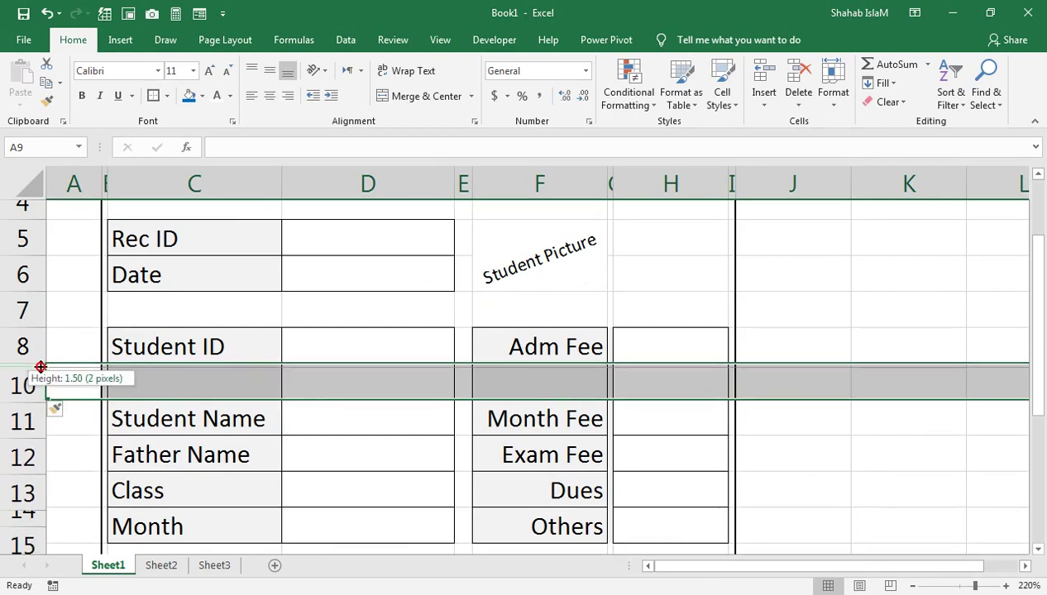
left_click_drag(39, 367, 40, 367)
Step: Insert and collapse a spacer row above Father Name, then undo both changes
right_click(23, 422)
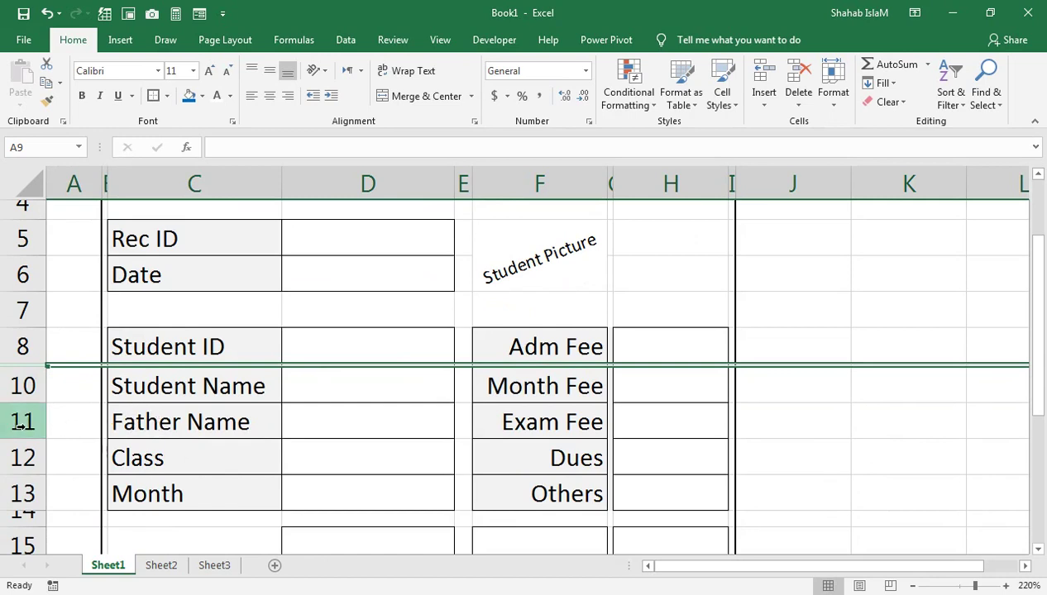
left_click(66, 297)
left_click_drag(17, 449, 40, 407)
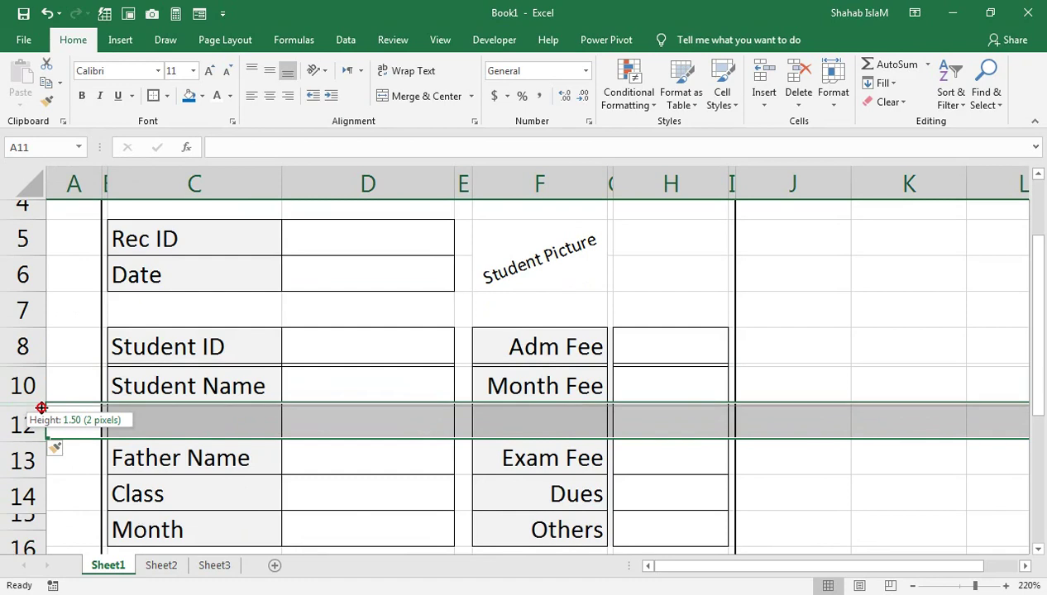
left_click_drag(41, 407, 40, 404)
left_click(206, 432)
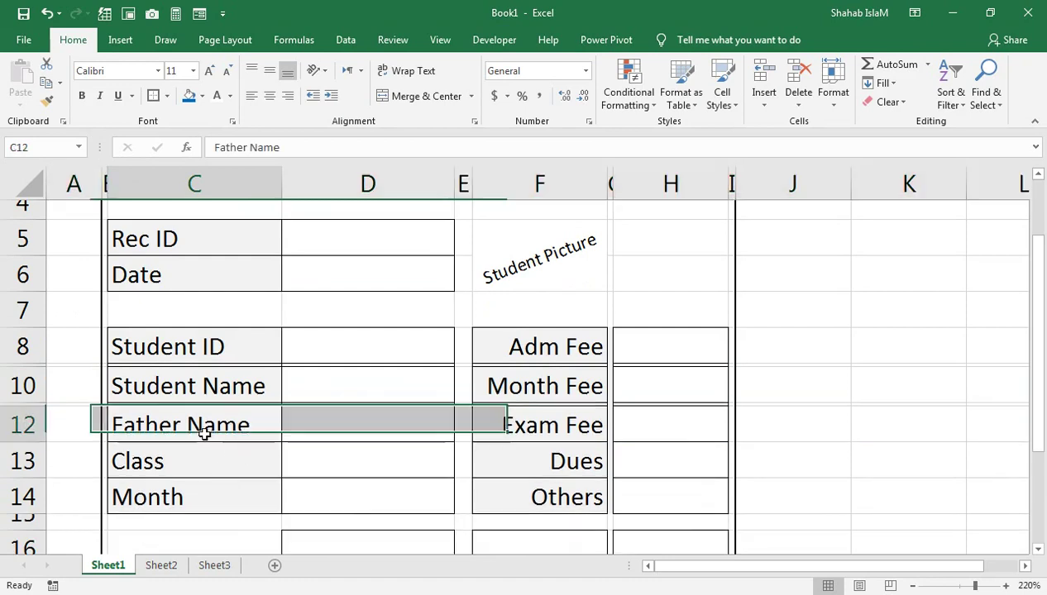
left_click(549, 466)
left_click(35, 363)
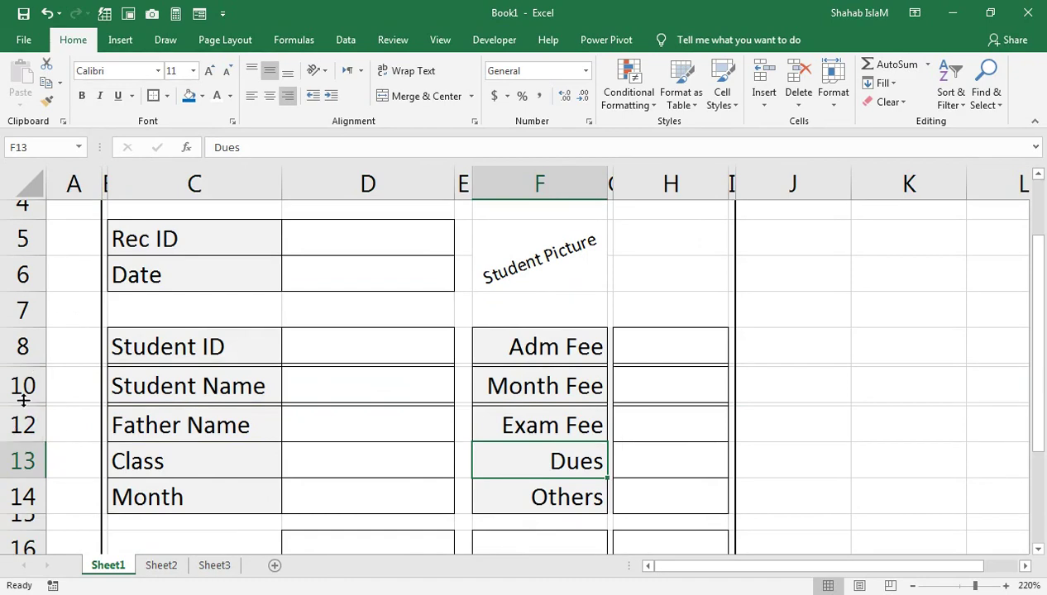
key("ctrl+z")
key("ctrl+z")
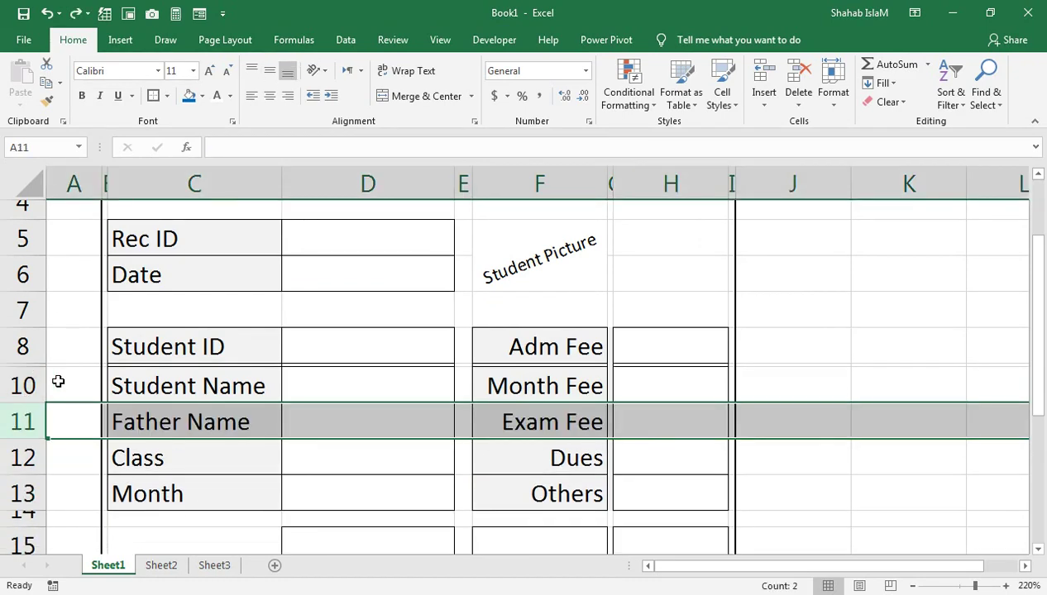
key("ctrl+z")
Step: Insert blank spacer rows above the Father Name and Class rows
right_click(24, 453)
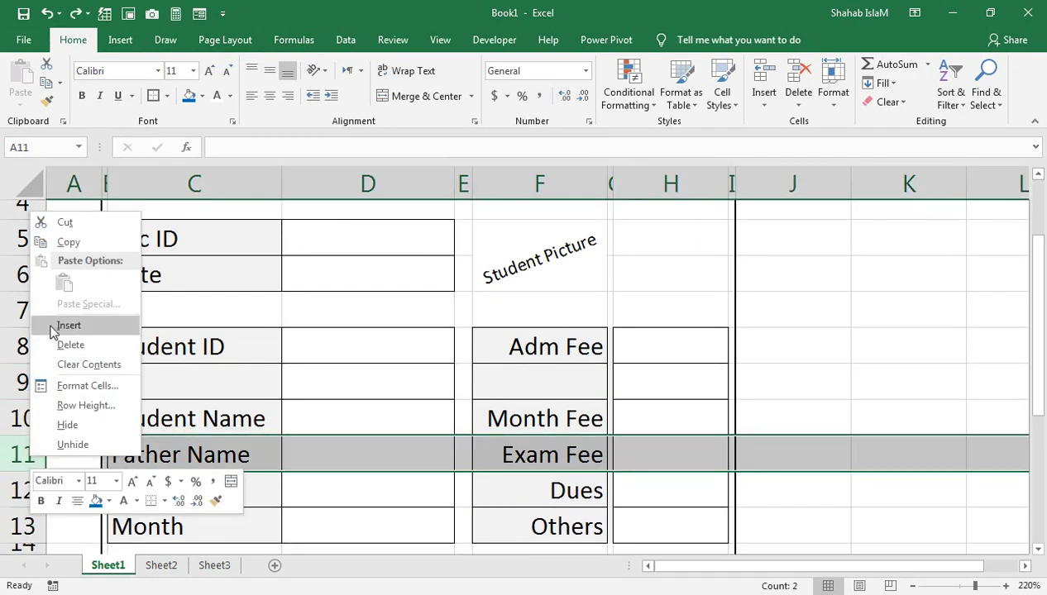
left_click(51, 328)
scroll(96, 469, "down", 1)
left_click(31, 434)
right_click(35, 435)
left_click(70, 303)
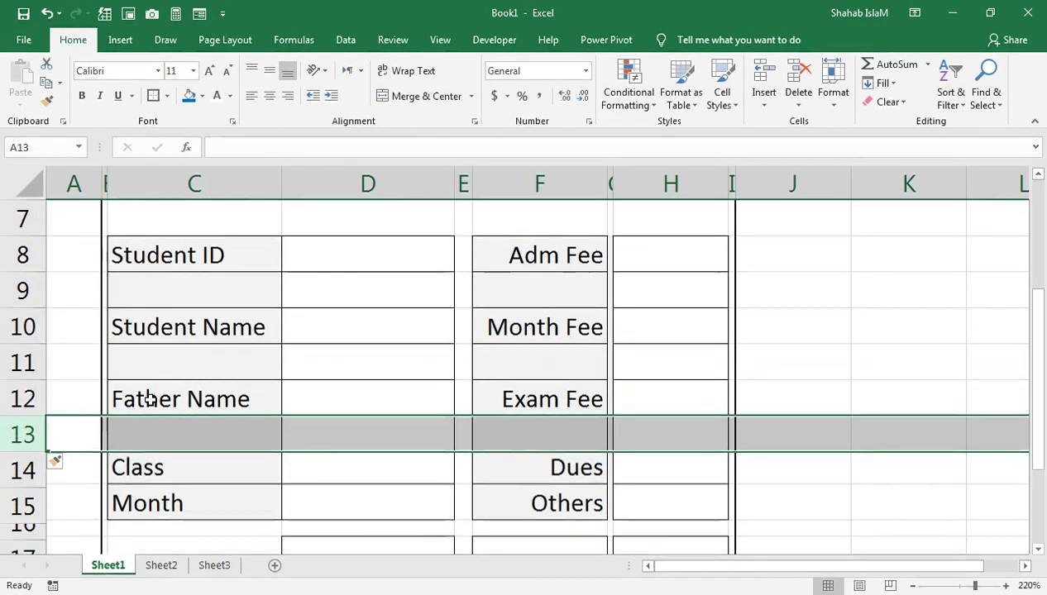
Step: Set spacer rows 9, 11 and 13 to No Fill and shrink them to height 1.5
left_click(22, 362, "ctrl")
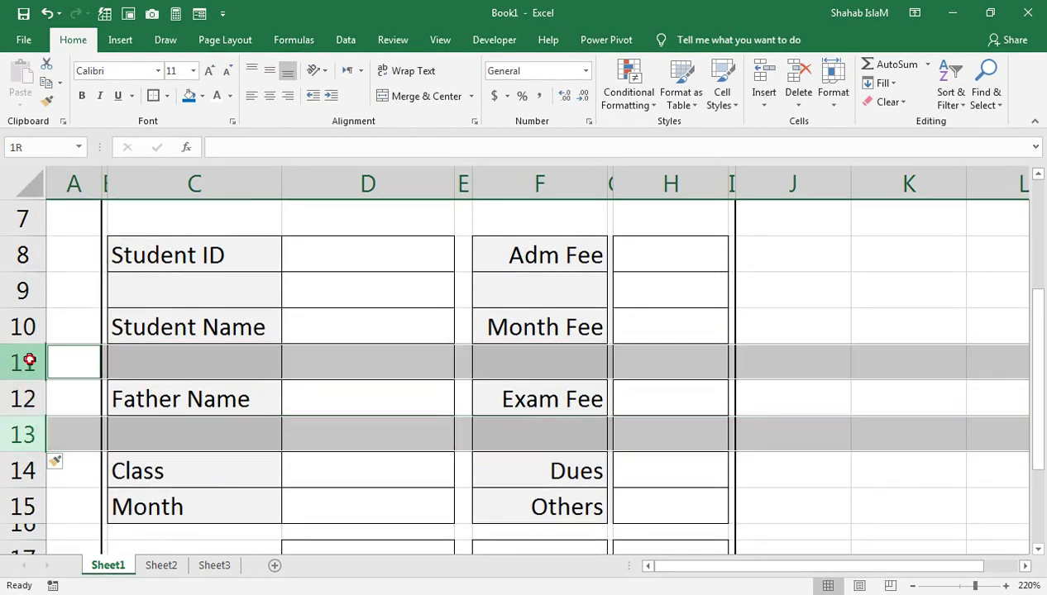
left_click(22, 290, "ctrl")
left_click(202, 96)
left_click(199, 237)
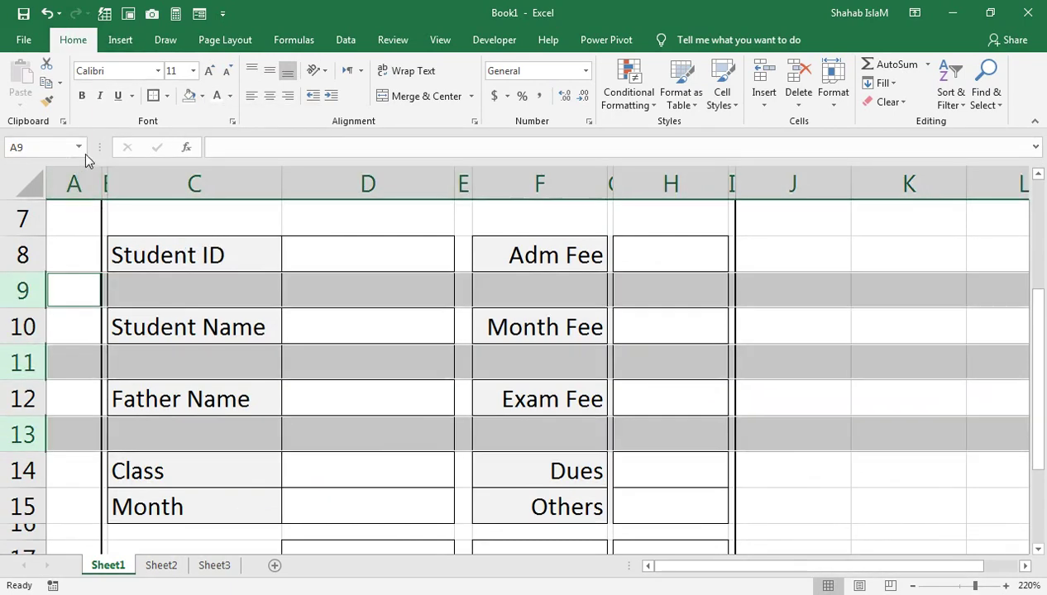
left_click_drag(34, 310, 51, 277)
left_click(248, 370)
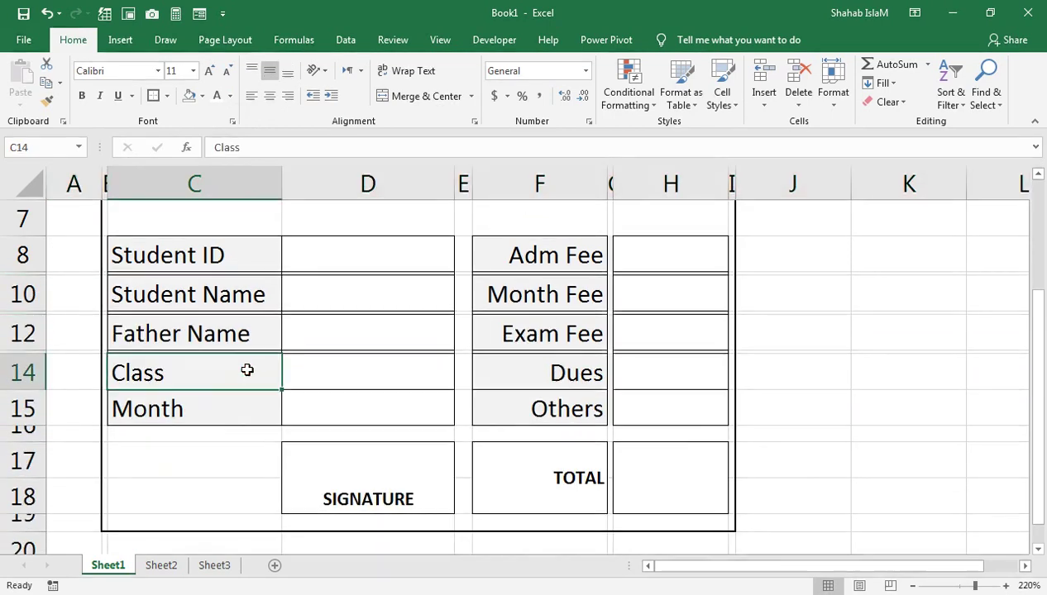
Step: Enter 101 as the Rec ID in cell D5
scroll(471, 360, "up", 3)
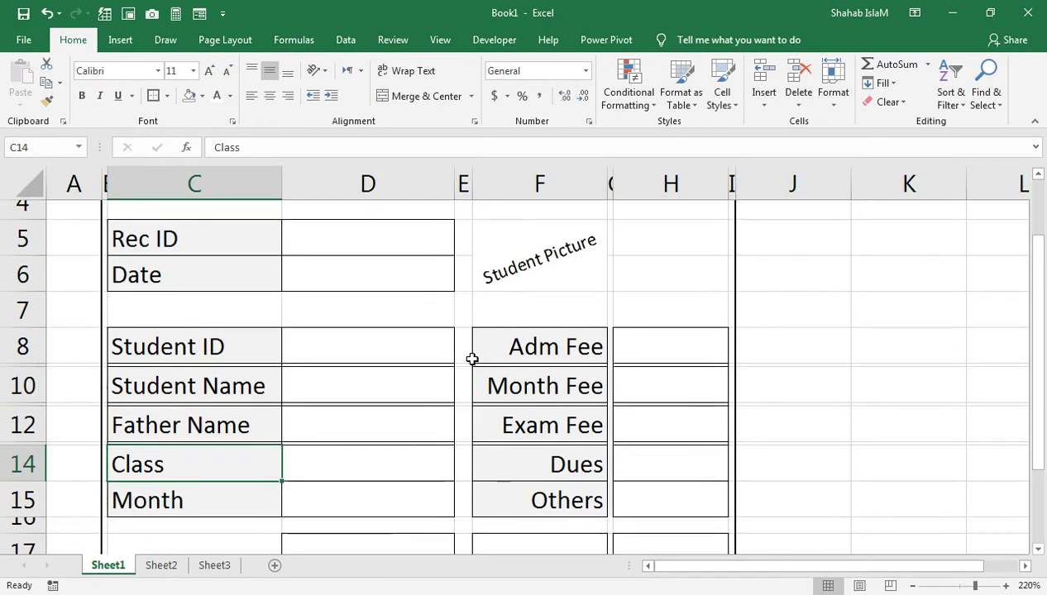
scroll(472, 362, "up", 1)
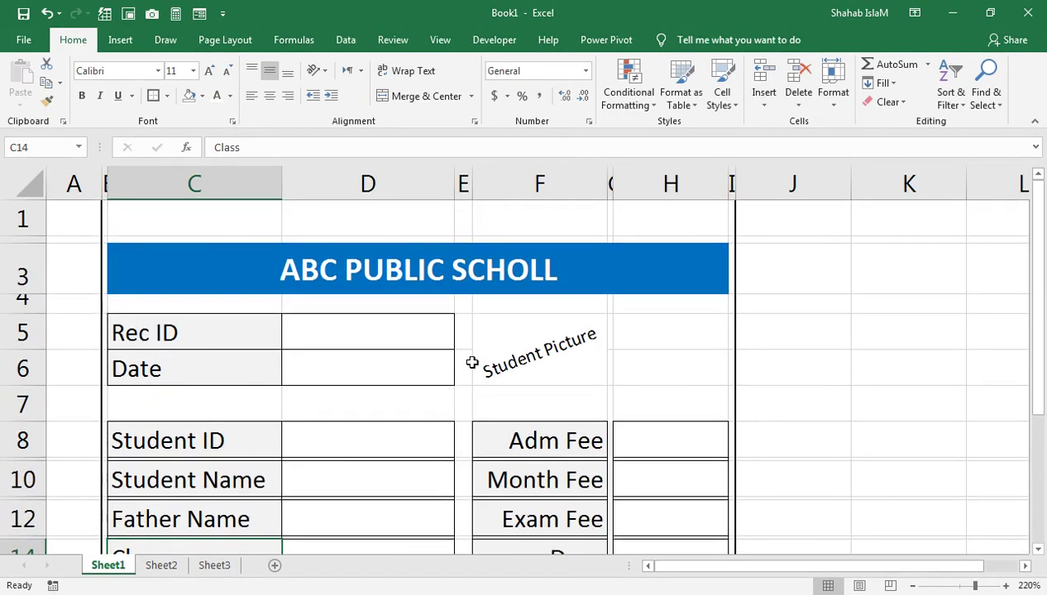
left_click(320, 339)
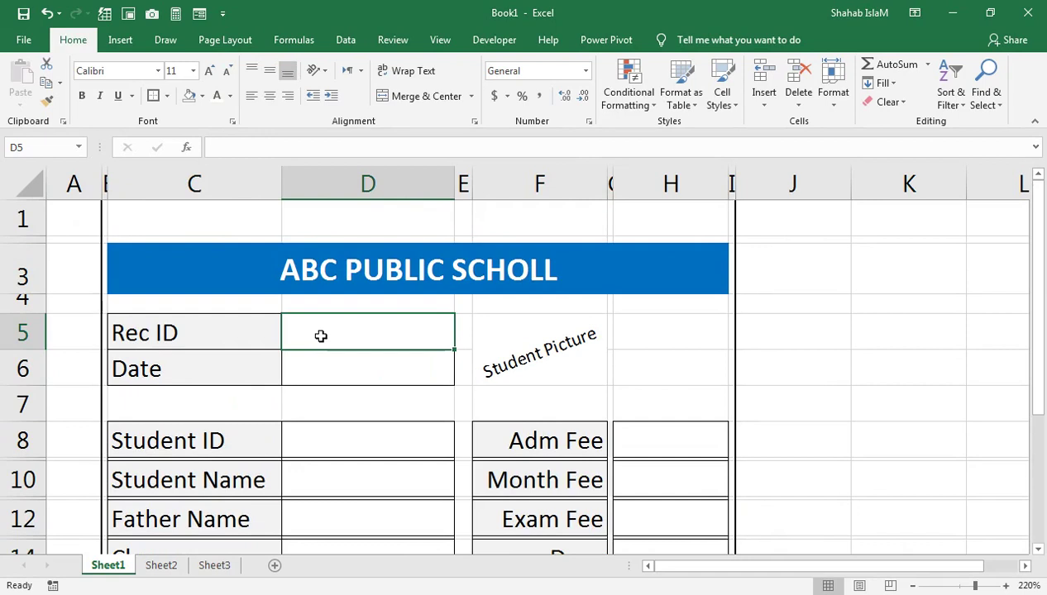
type("101")
key("Return")
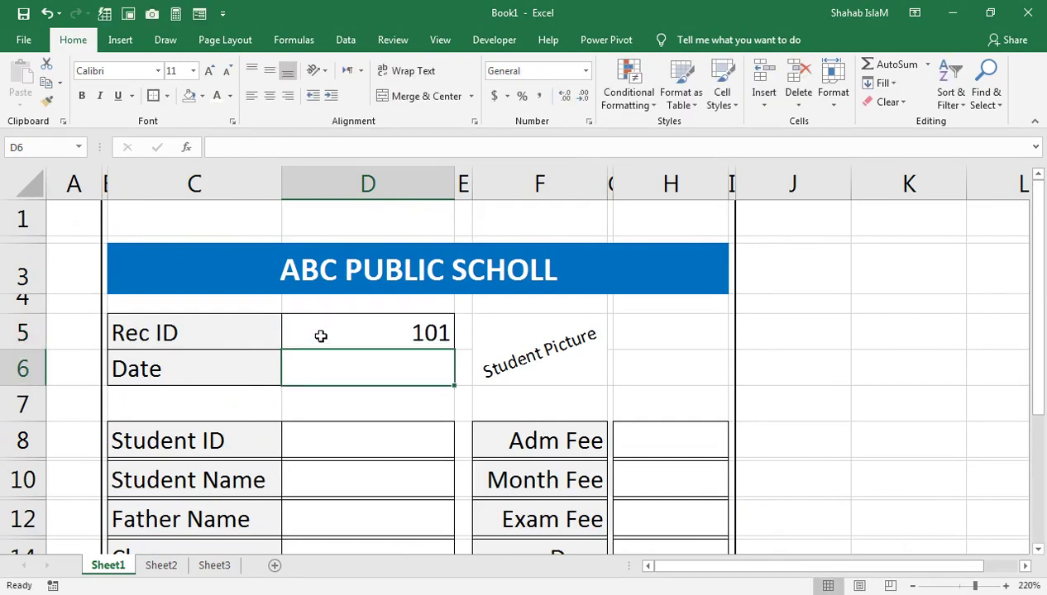
Step: Enter =TODAY() in D6 and format it as a date showing 25-Apr-22
type("=TODAY()")
key("Return")
left_click(343, 368)
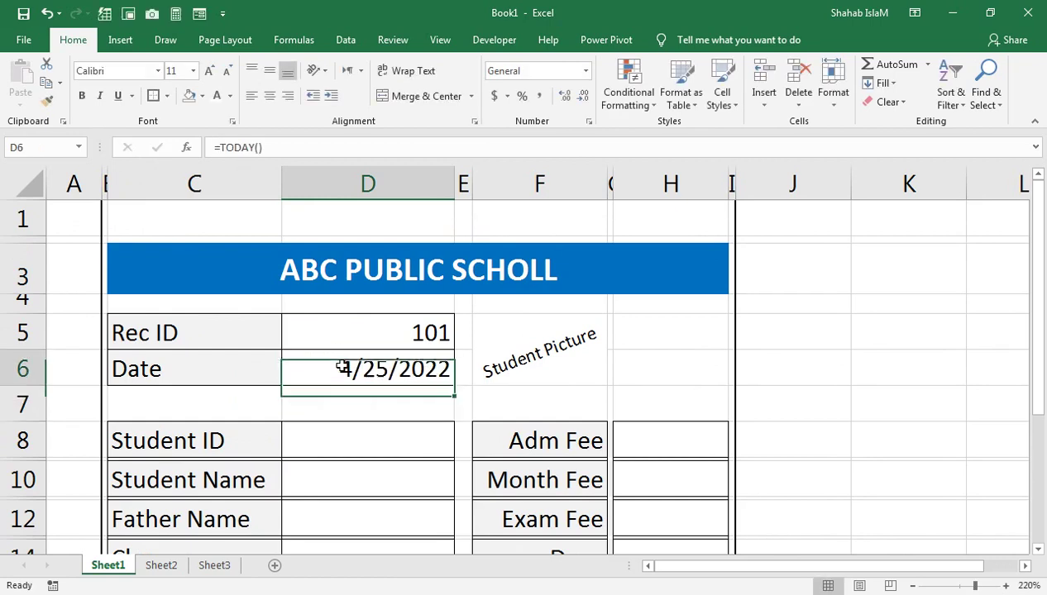
key("ctrl+shift+3")
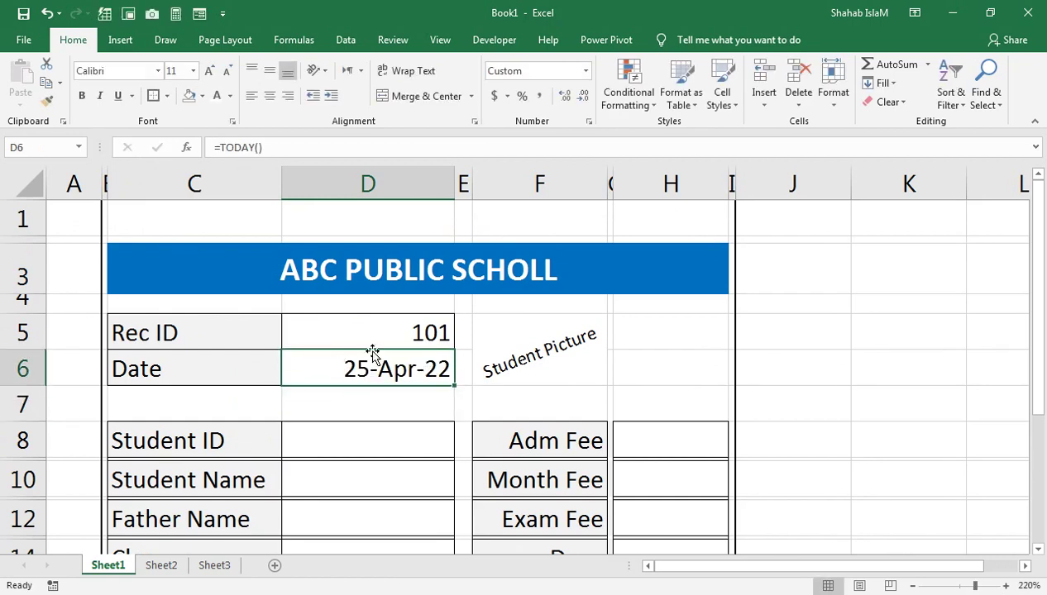
left_click_drag(370, 339, 372, 362)
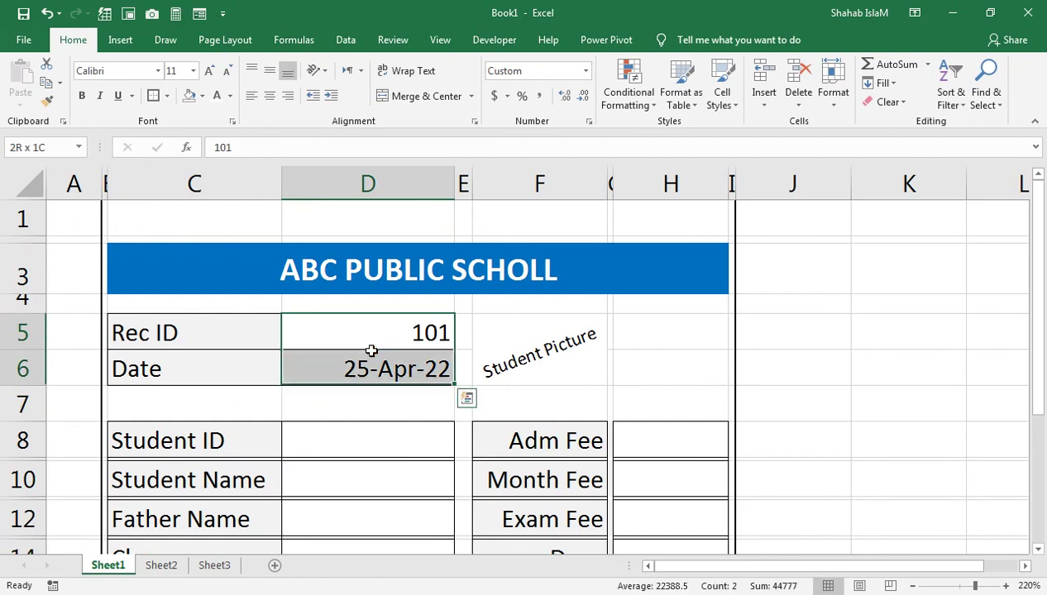
Step: Centre D5:D6 (Rec ID 101 and the date), then enter 1 in D8 and centre it
left_click(273, 98)
left_click(225, 71)
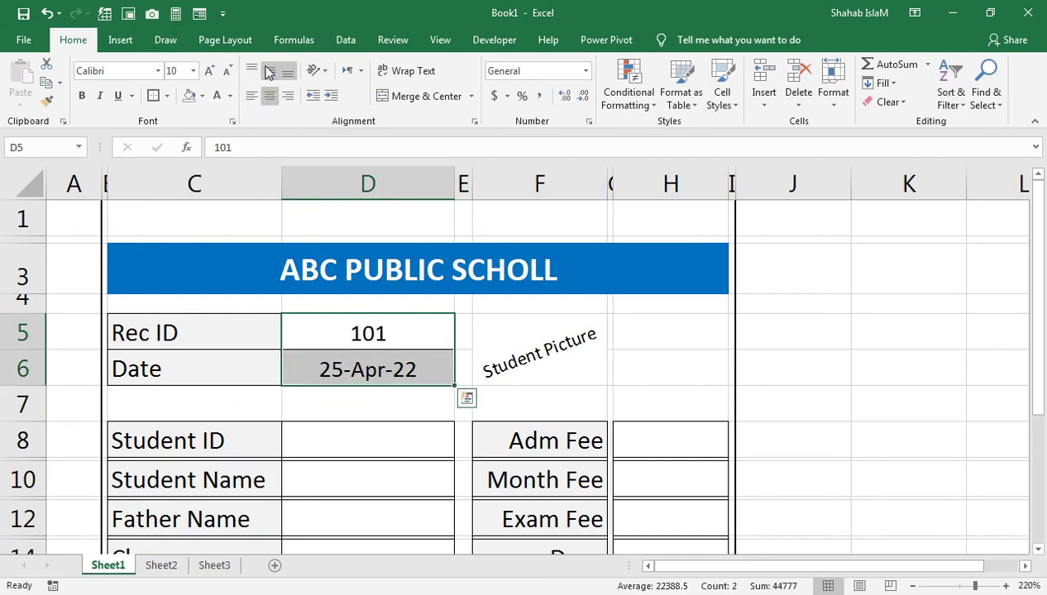
left_click(283, 441)
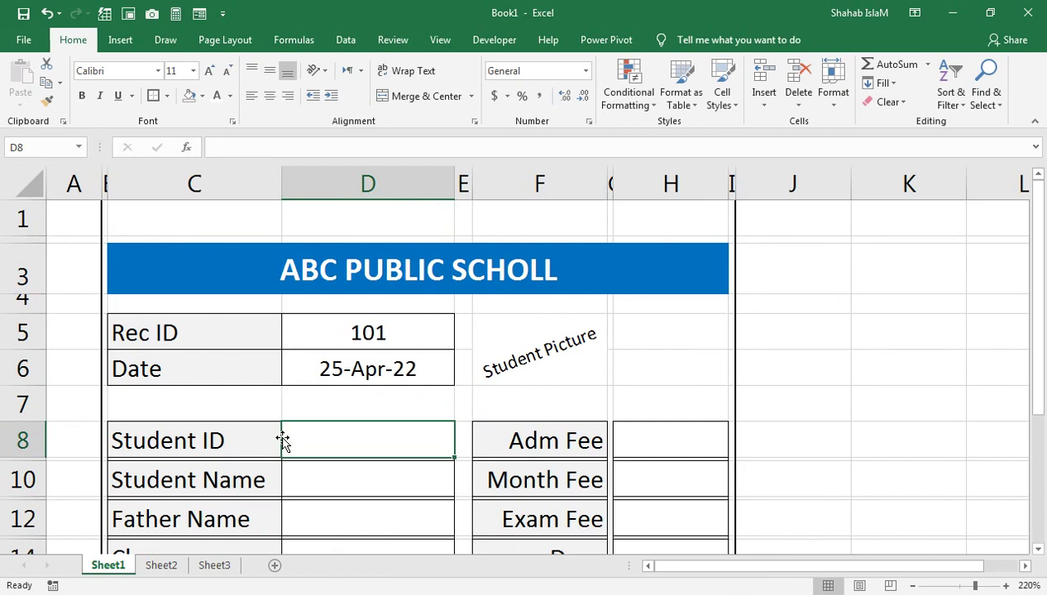
type("1")
key("ctrl+Return")
left_click(270, 96)
scroll(307, 488, "down", 1)
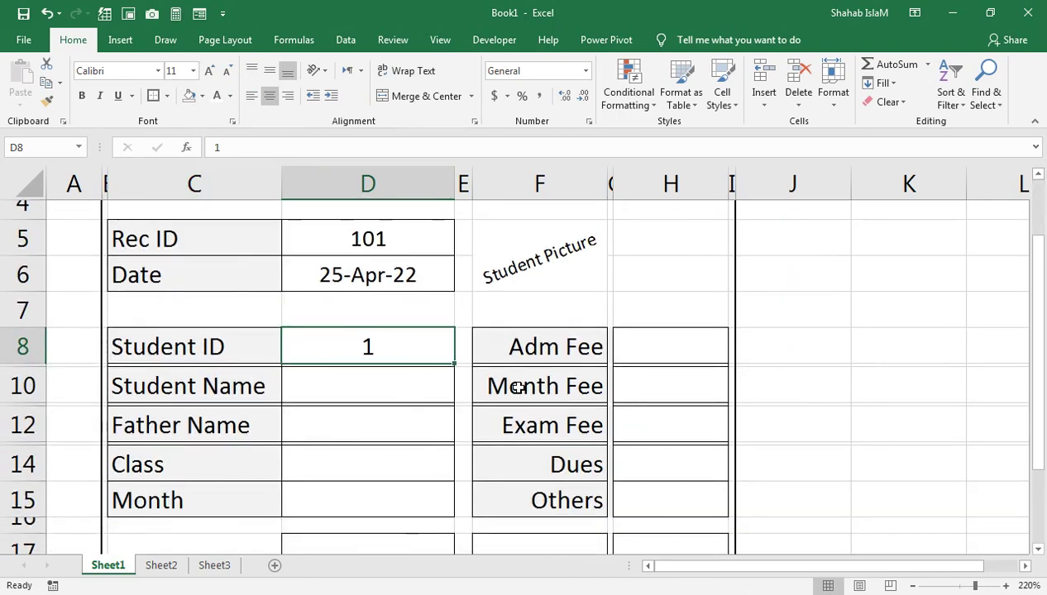
scroll(613, 401, "down", 2)
scroll(613, 405, "up", 1)
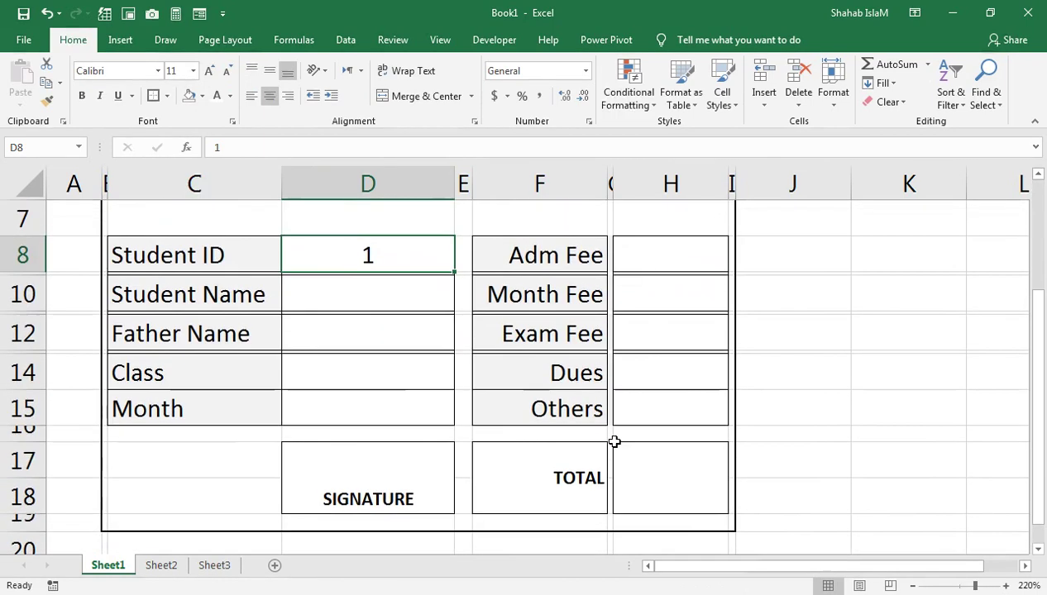
left_click(642, 488)
Step: Enter =H8+H10+H12+H14+H15 in the TOTAL cell H17 to sum the five fees
type("=")
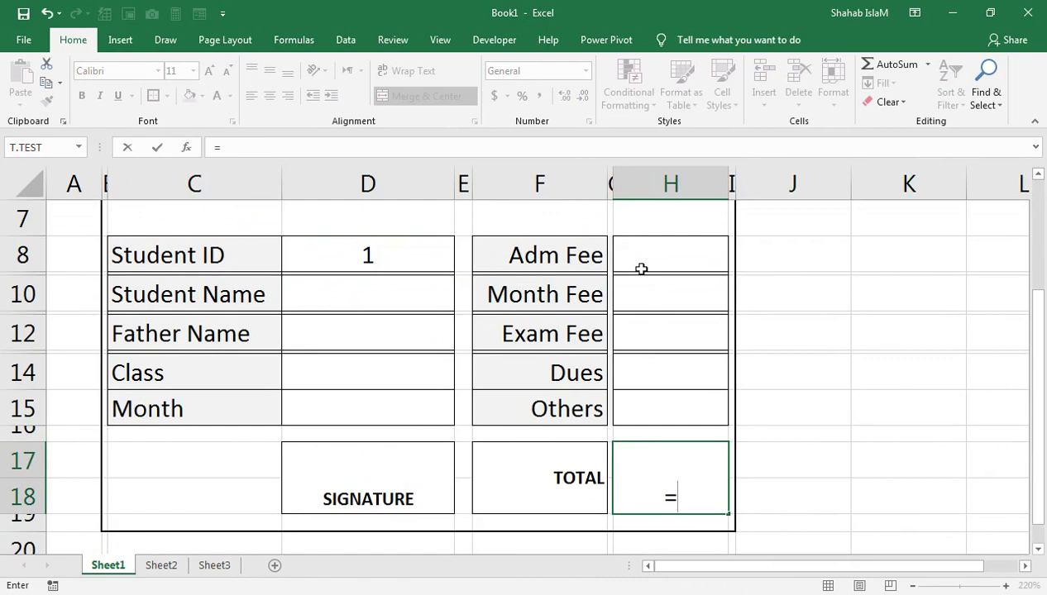
left_click(642, 268)
type("+")
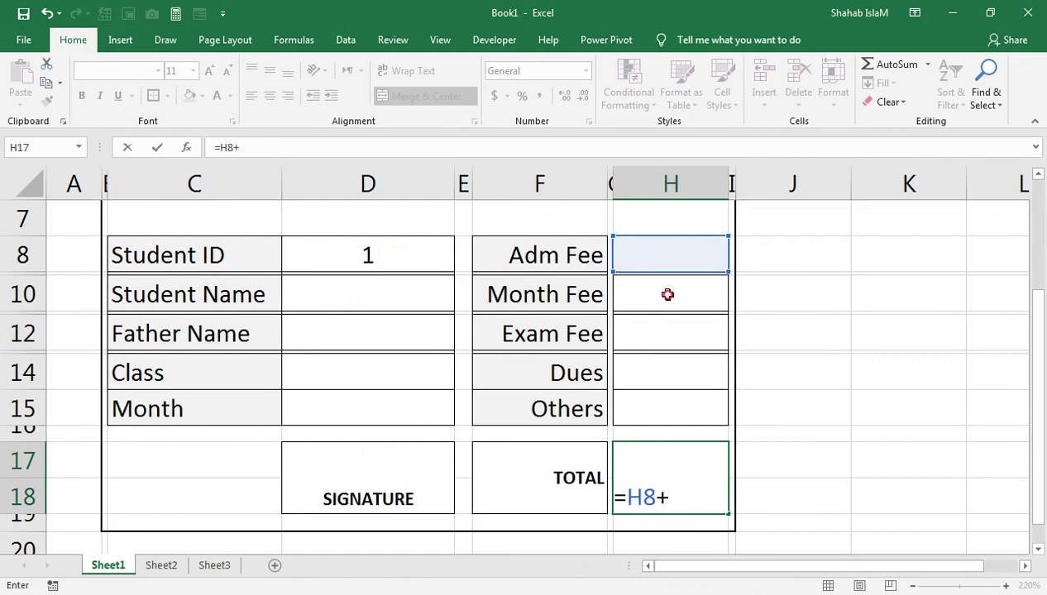
left_click(667, 294)
type("+")
left_click(674, 332)
type("+")
left_click(679, 368)
type("+")
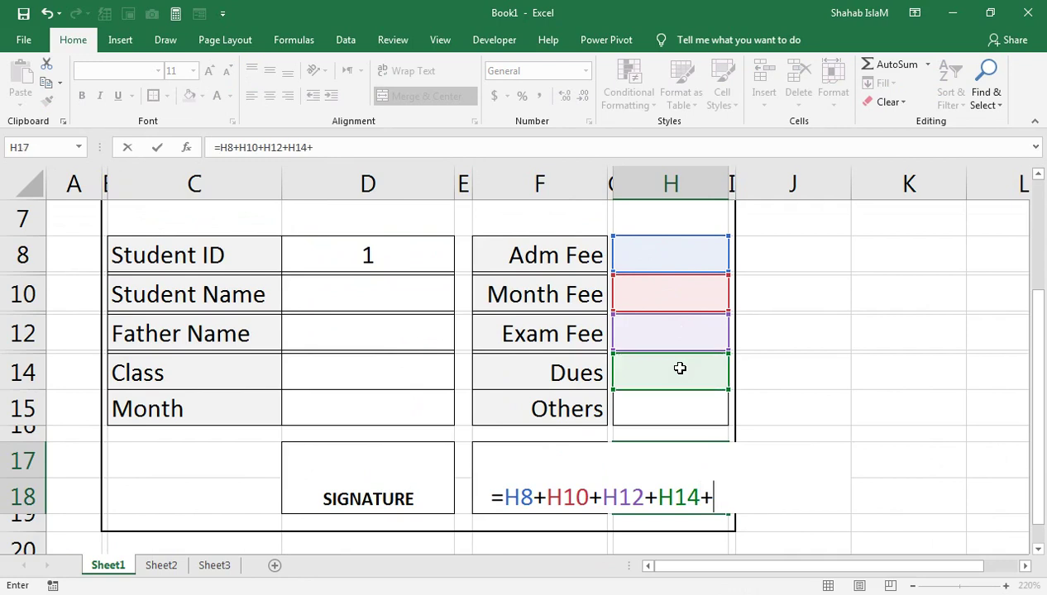
left_click(678, 411)
key("Return")
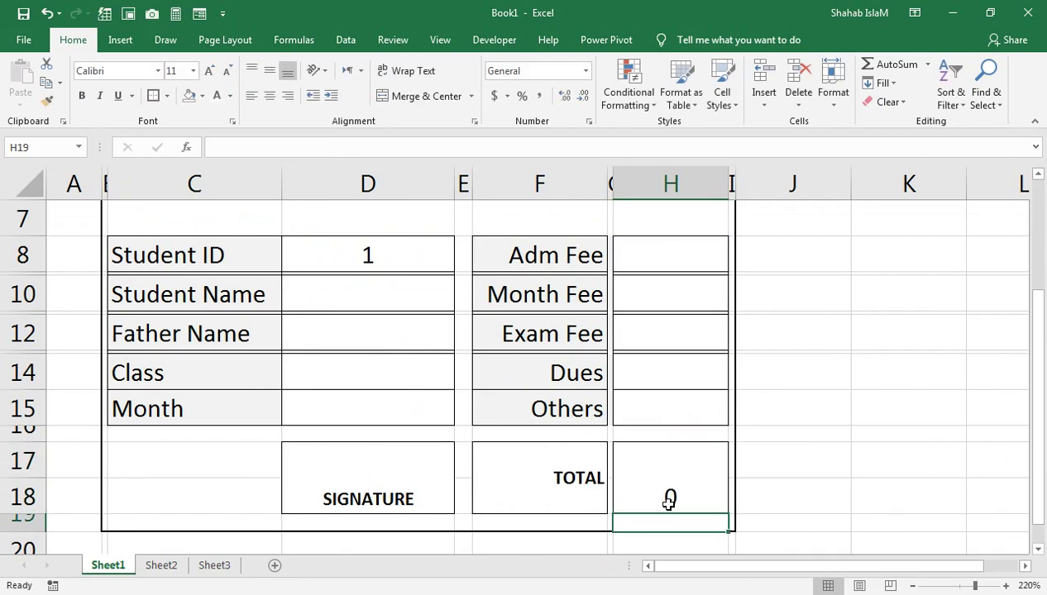
Step: Middle-align the TOTAL value in H17
left_click(668, 493)
left_click(266, 75)
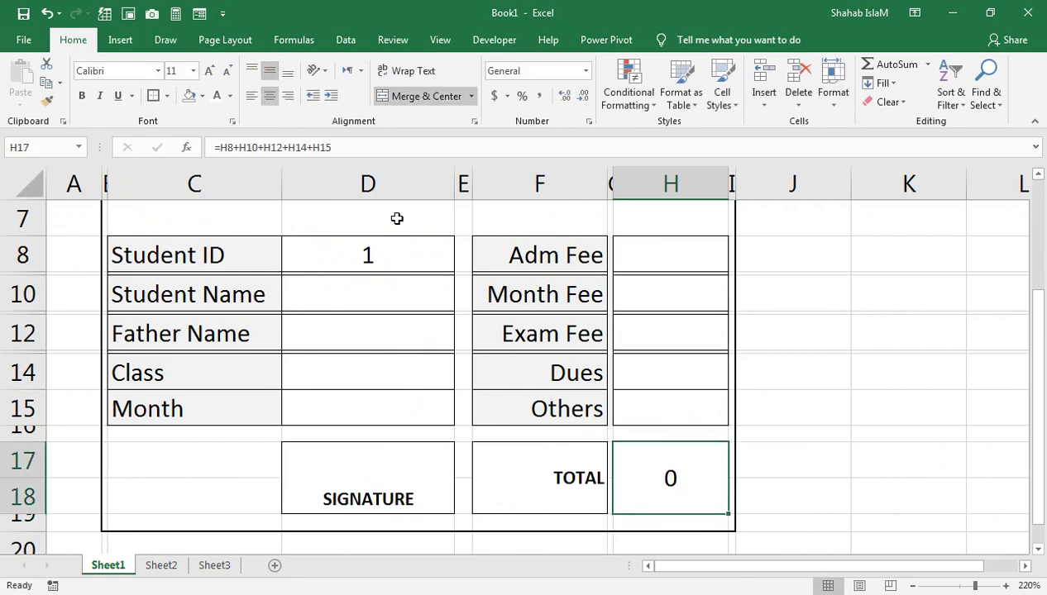
scroll(397, 219, "up", 2)
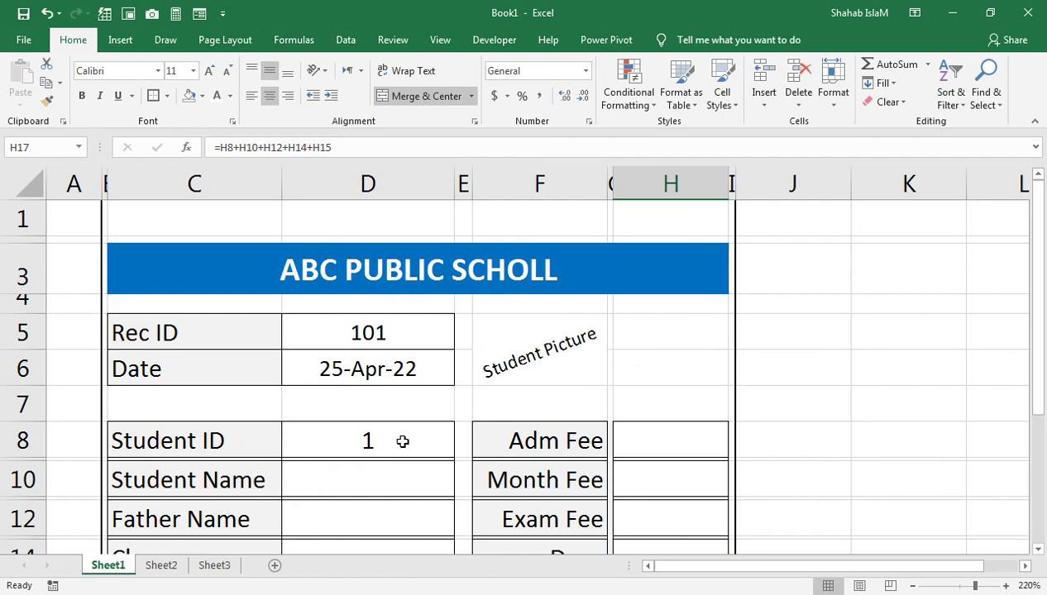
scroll(402, 442, "down", 1)
scroll(402, 441, "down", 2)
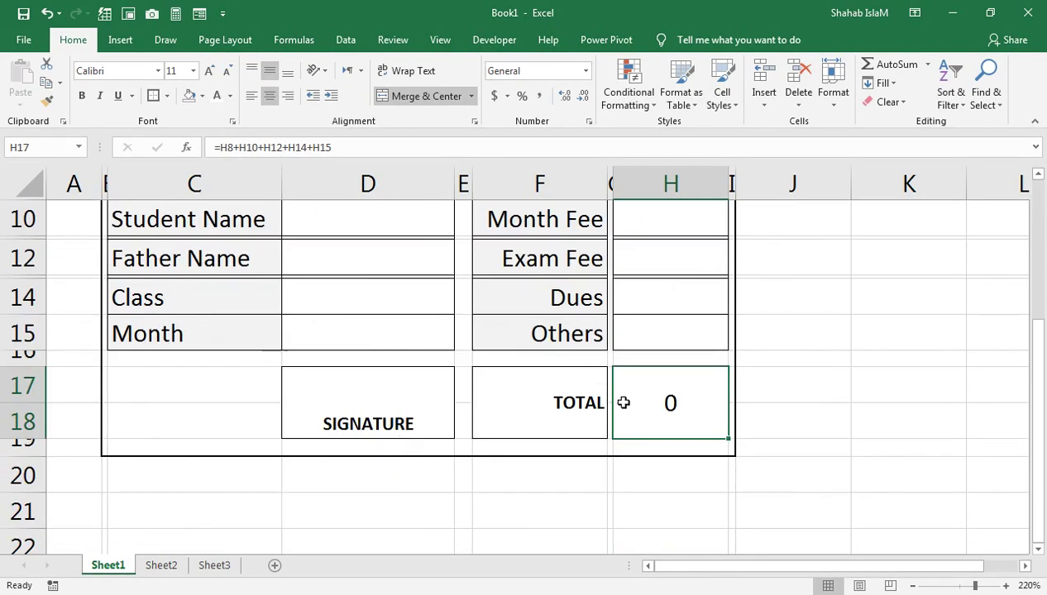
Step: Copy the entire receipt form range B1:H19
mouse_move(646, 443)
left_mouse_down()
mouse_move(135, 112)
mouse_move(101, 204)
left_mouse_up()
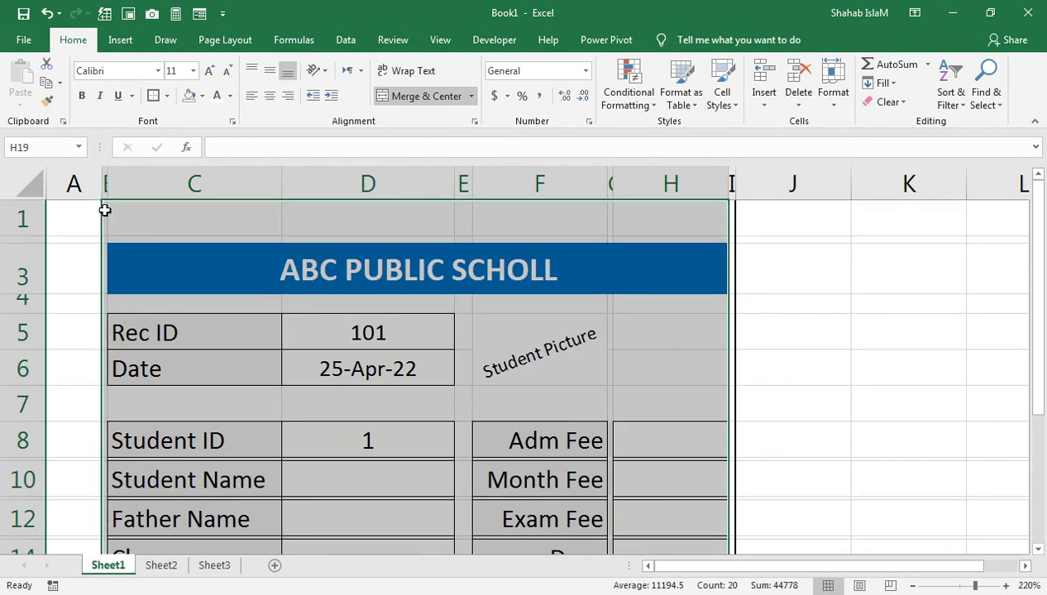
left_click_drag(105, 210, 723, 258)
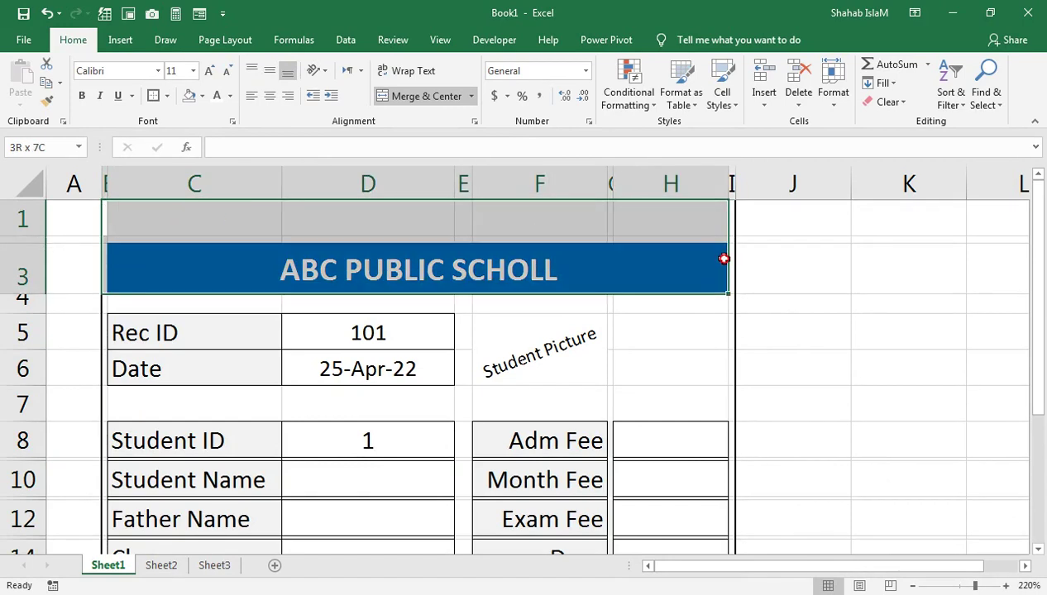
left_click_drag(724, 258, 723, 488)
key("ctrl+c")
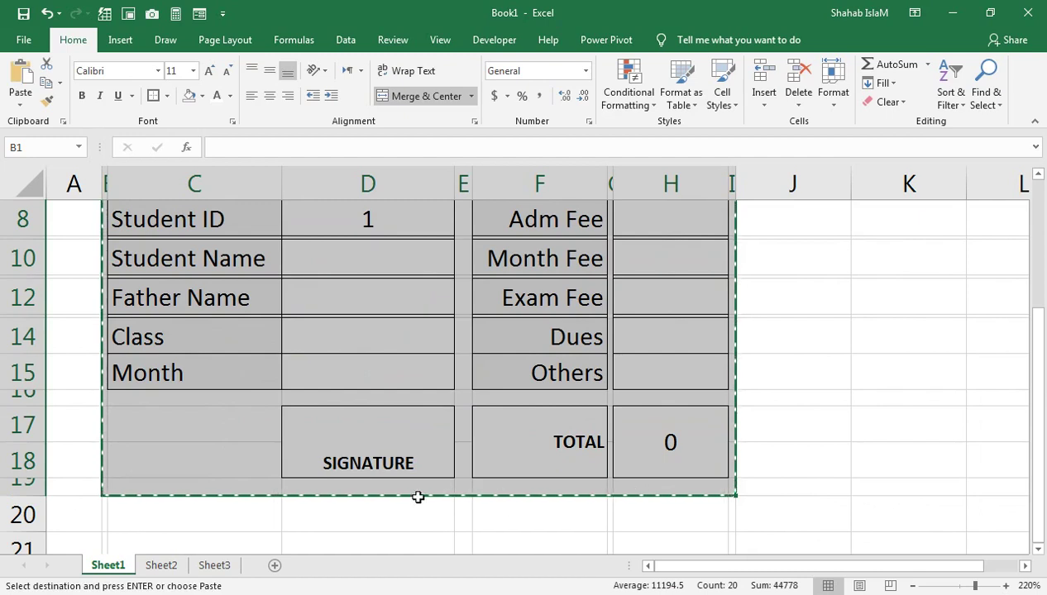
Step: Paste the form at C21, then undo the misaligned paste
scroll(323, 500, "down", 1)
scroll(159, 475, "down", 1)
left_click(152, 474)
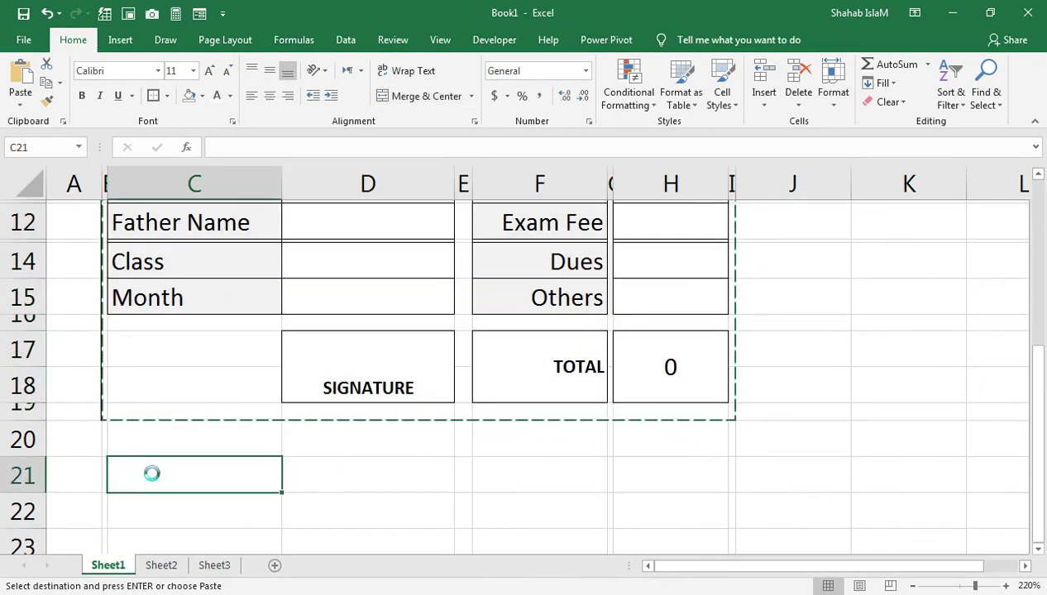
key("ctrl+v")
scroll(153, 473, "up", 1)
scroll(152, 473, "down", 2)
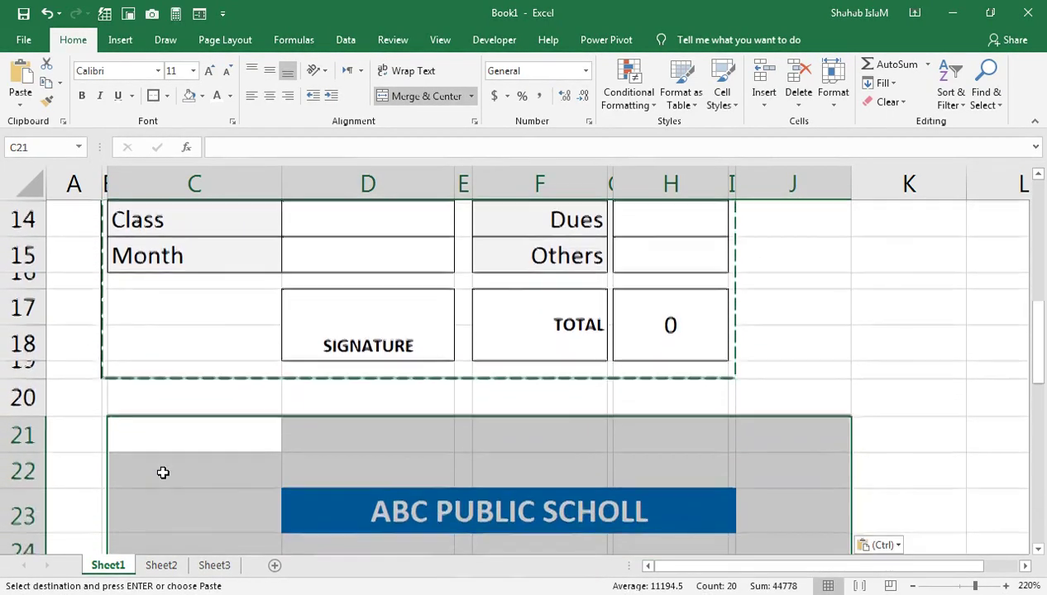
scroll(163, 472, "down", 2)
scroll(163, 472, "down", 1)
scroll(163, 472, "down", 1)
scroll(163, 472, "down", 1)
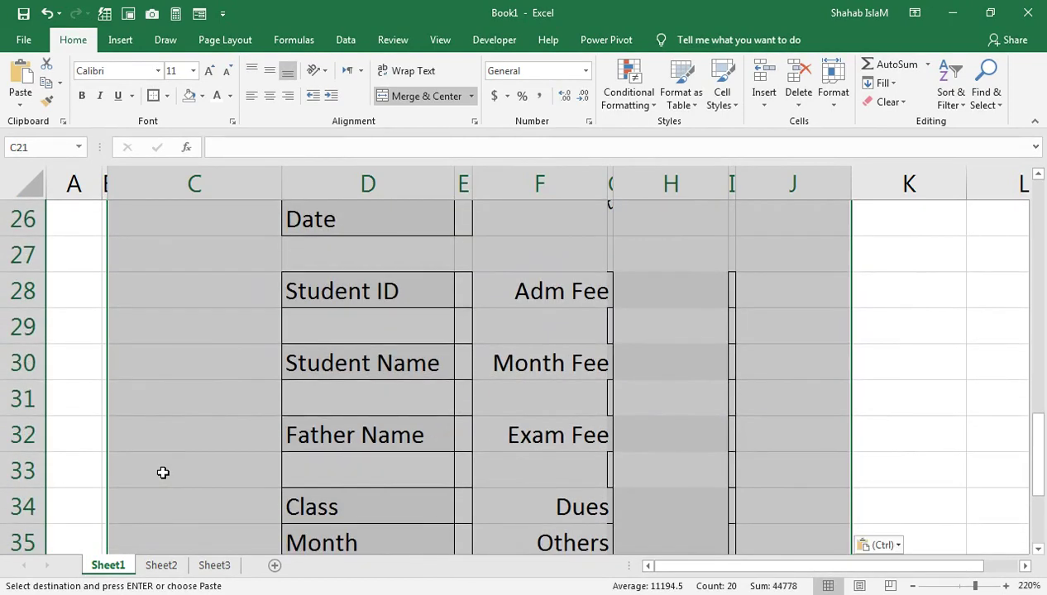
scroll(163, 472, "up", 3)
key("ctrl+z")
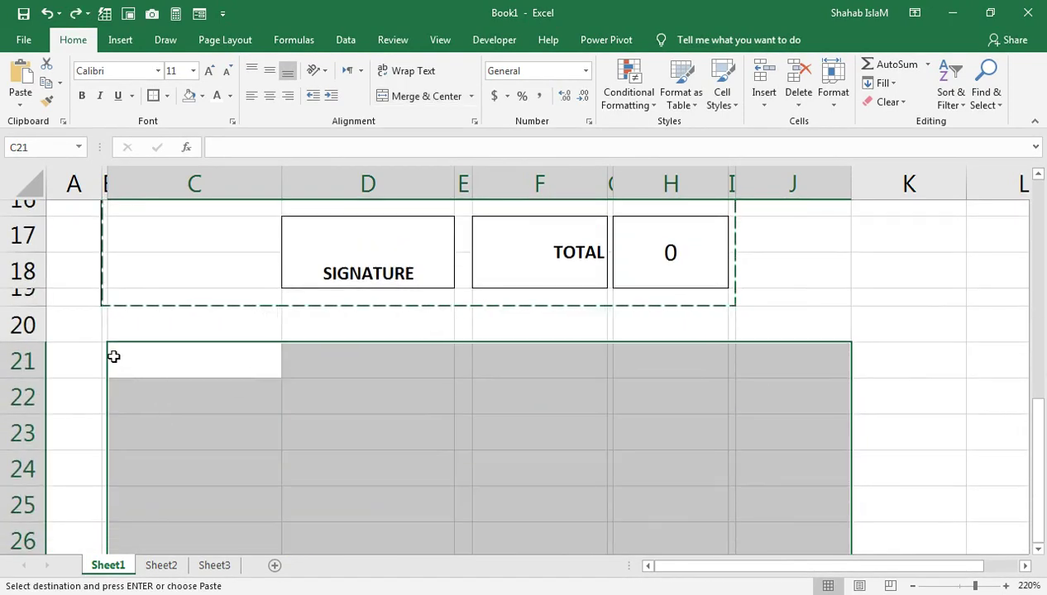
Step: Paste the copied form starting at cell B21
left_click(105, 360)
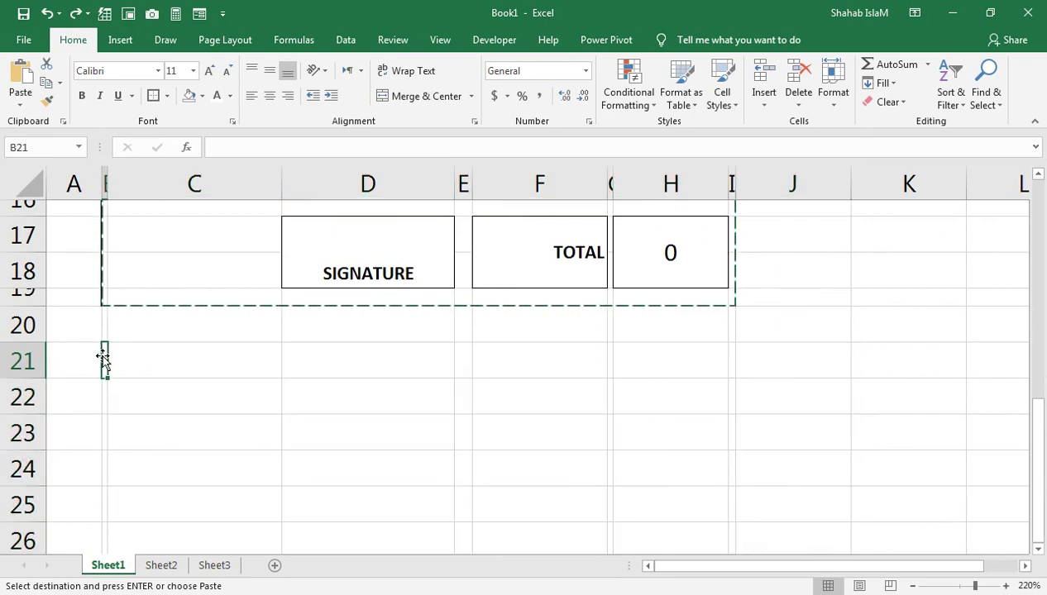
key("ctrl+v")
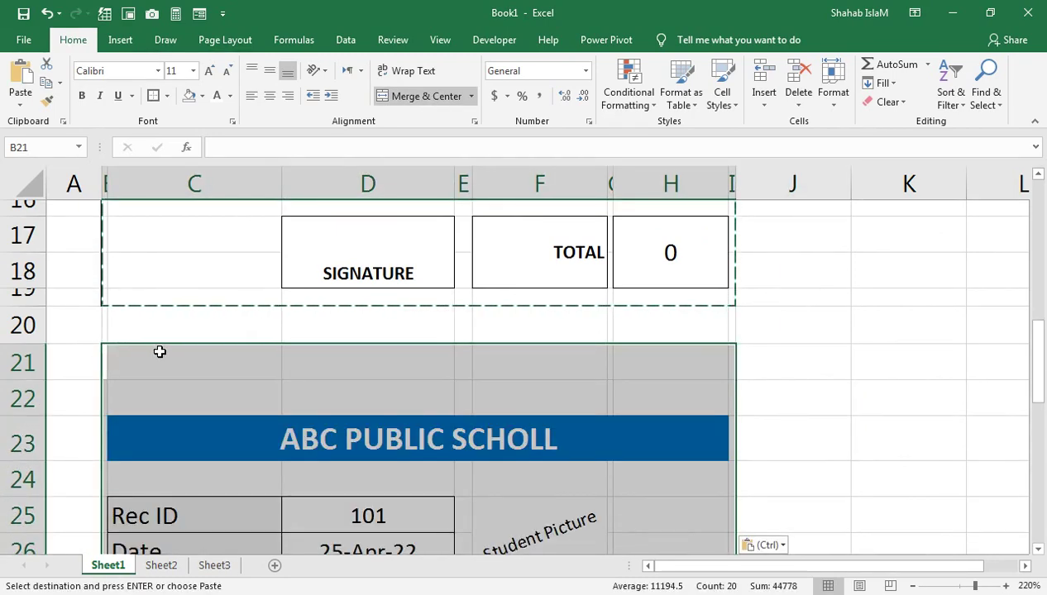
scroll(159, 351, "down", 1)
left_click(194, 388)
scroll(194, 388, "down", 2)
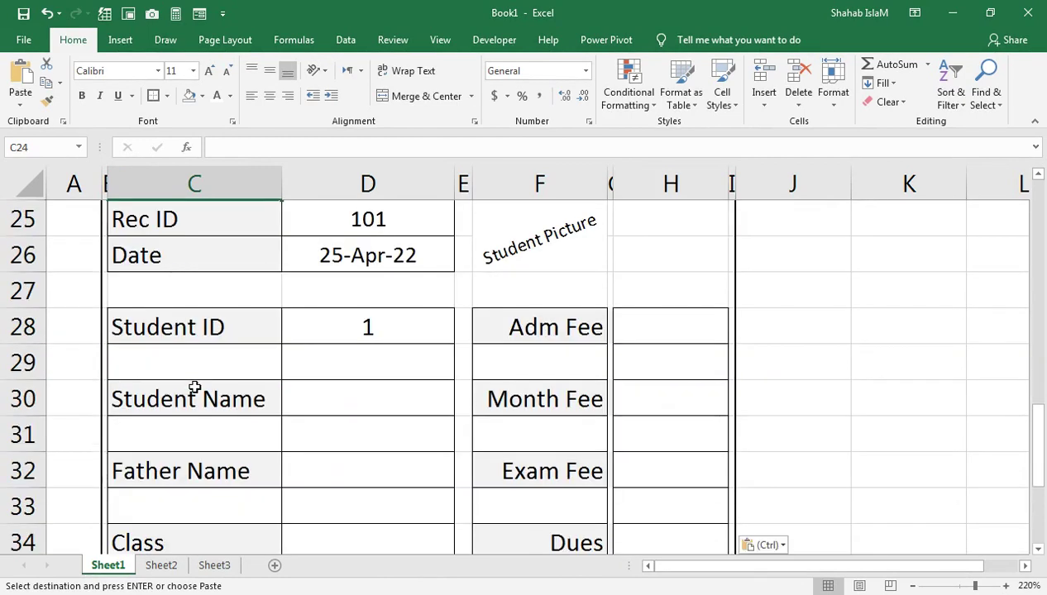
scroll(195, 388, "up", 1)
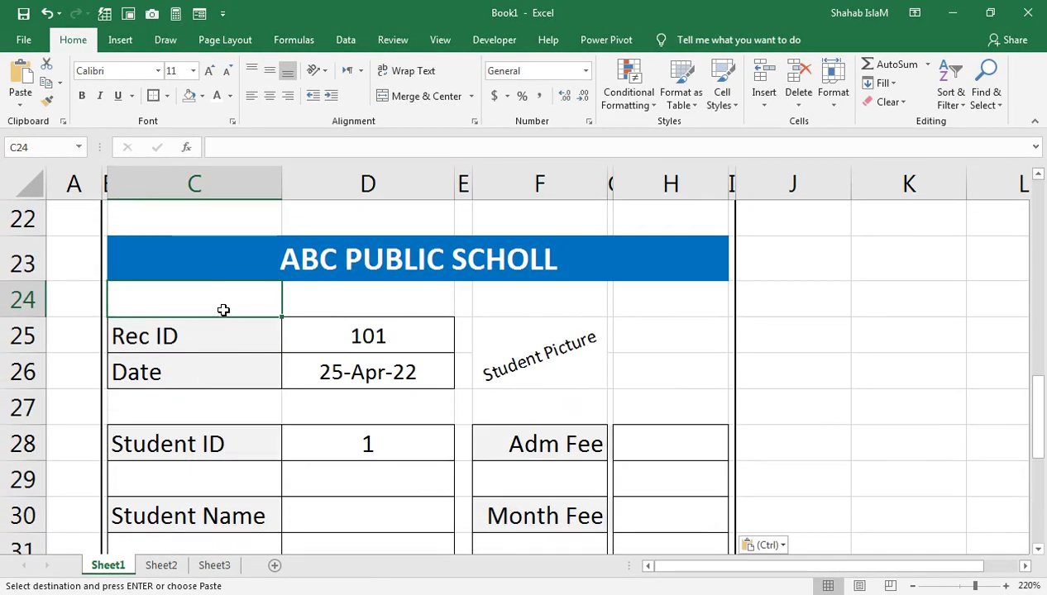
Step: Type STUDENT COPY in C24 and make it bold with a grey fill
type("STUD")
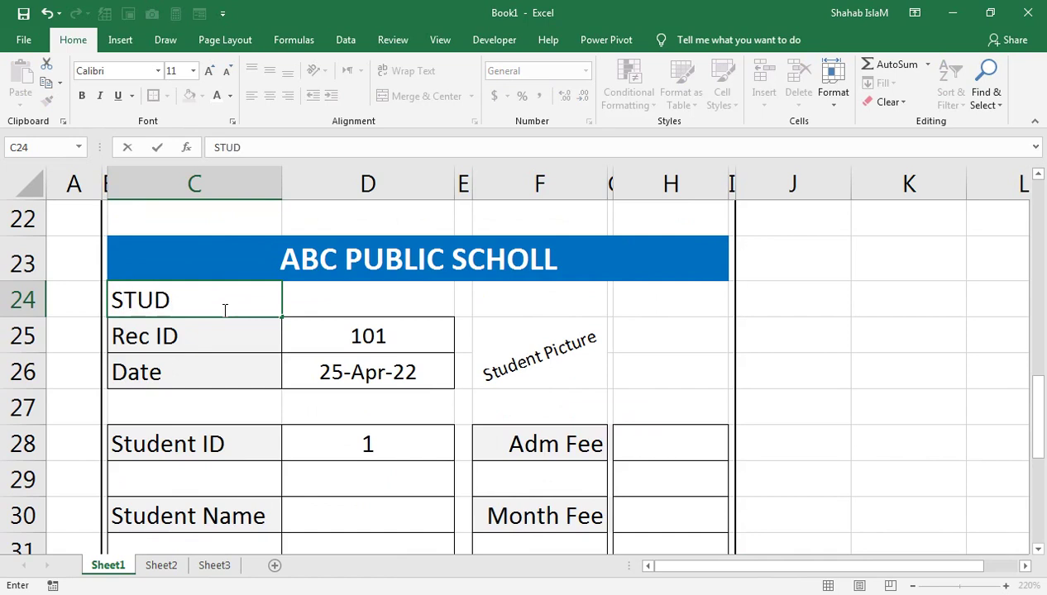
type("ENT CO")
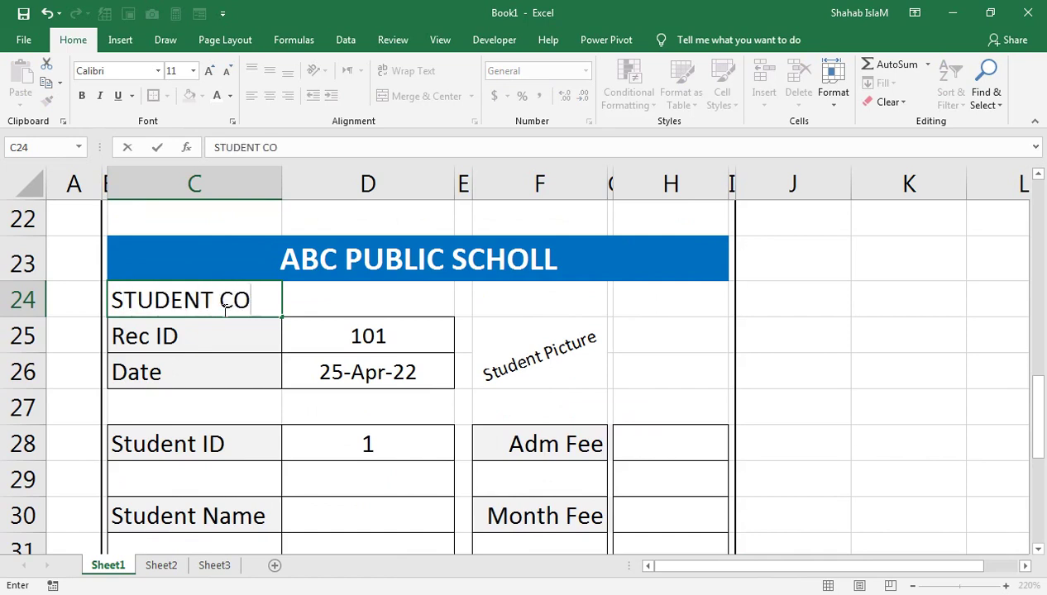
key("Return")
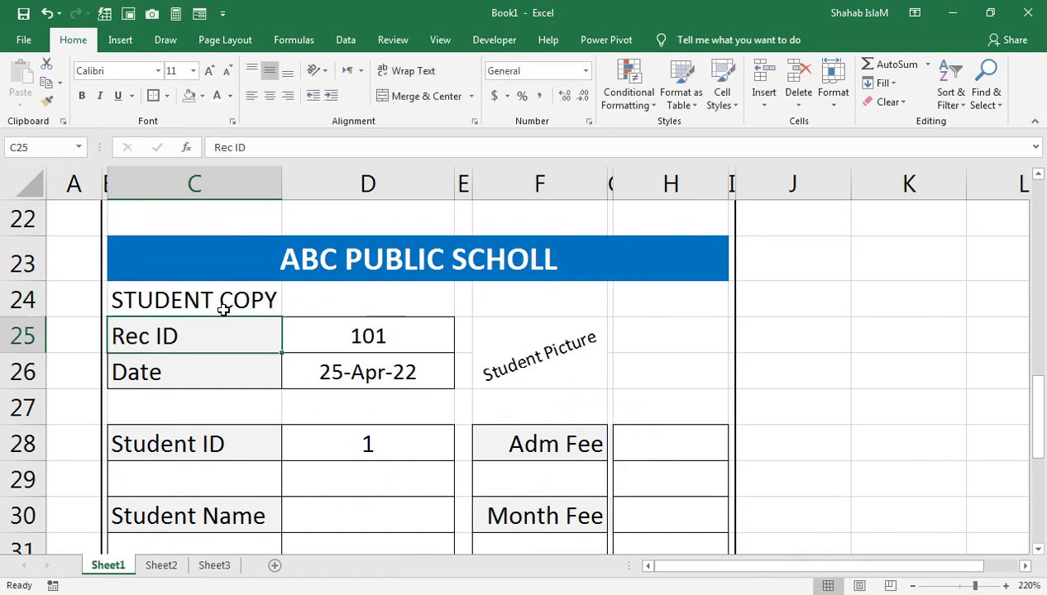
left_click(224, 310)
left_click(203, 98)
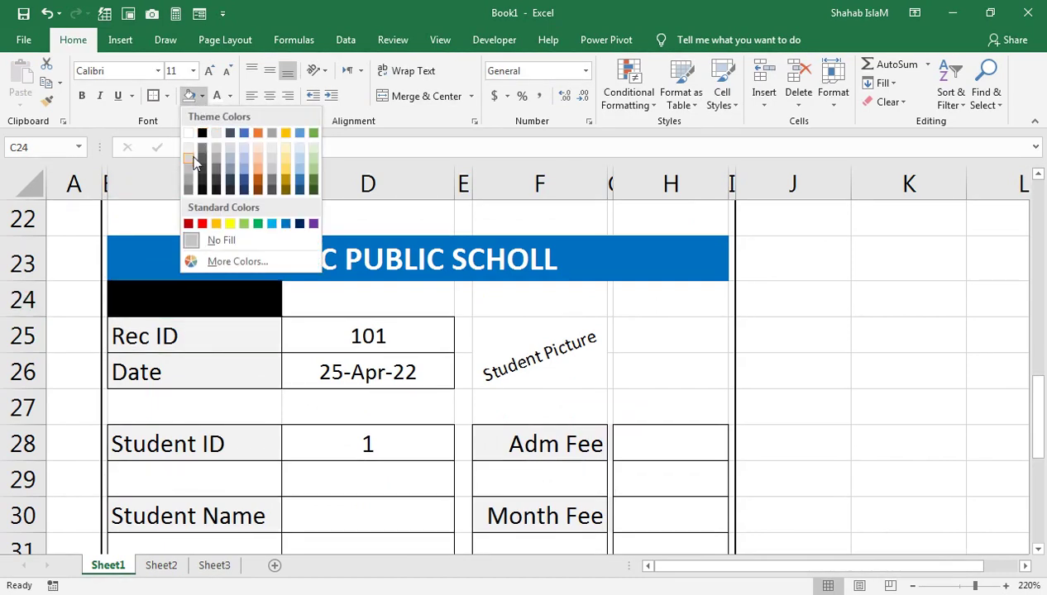
left_click(189, 187)
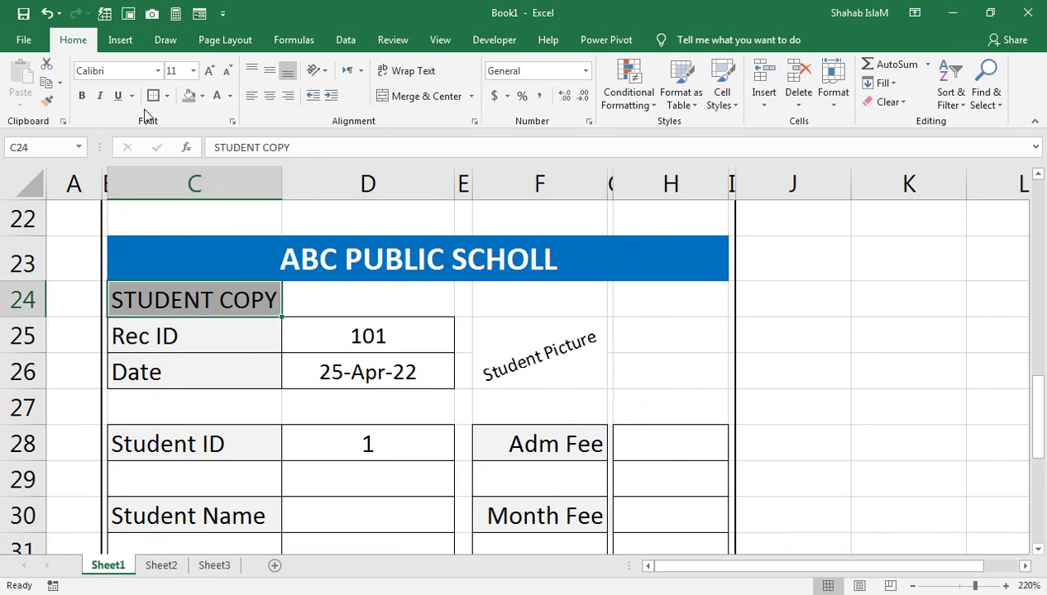
left_click(84, 98)
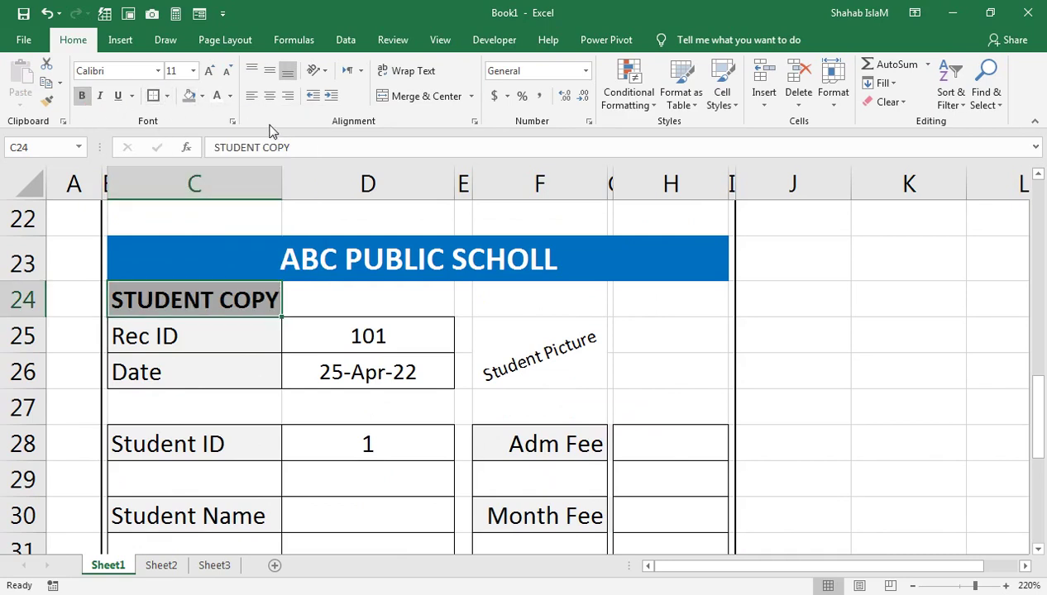
scroll(238, 283, "up", 1)
scroll(238, 286, "up", 2)
scroll(238, 285, "up", 3)
scroll(211, 297, "up", 1)
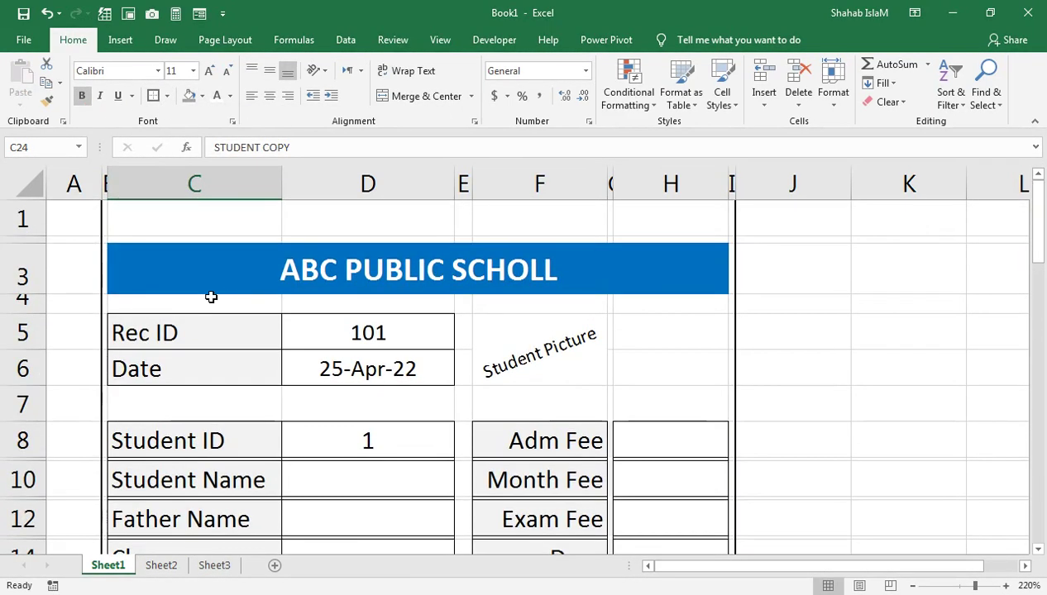
left_click(211, 298)
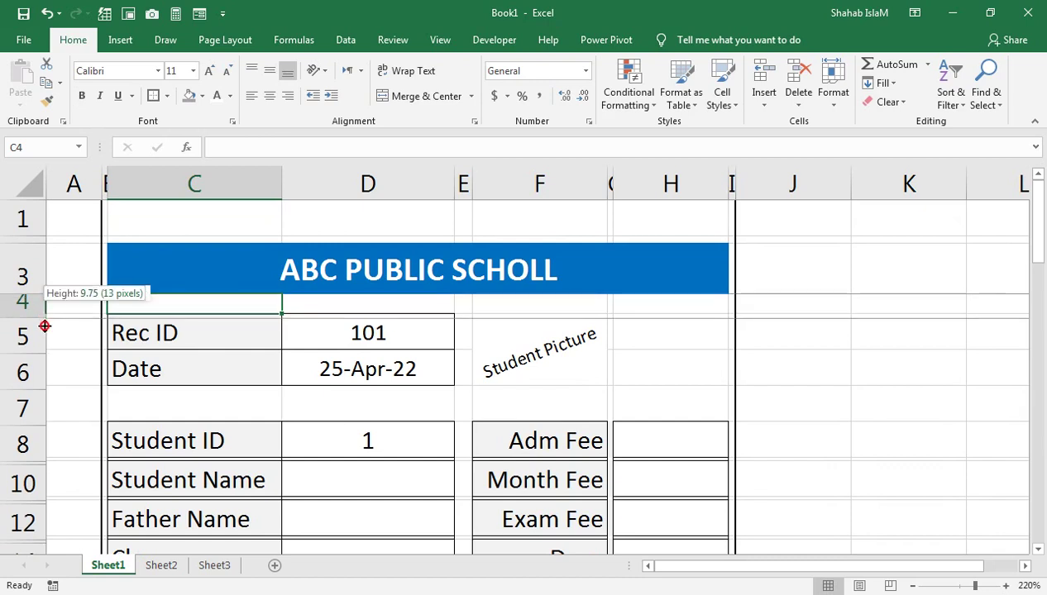
Step: Heighten row 4 and type SCHOOL COPY in cell C4
left_click_drag(43, 314, 45, 329)
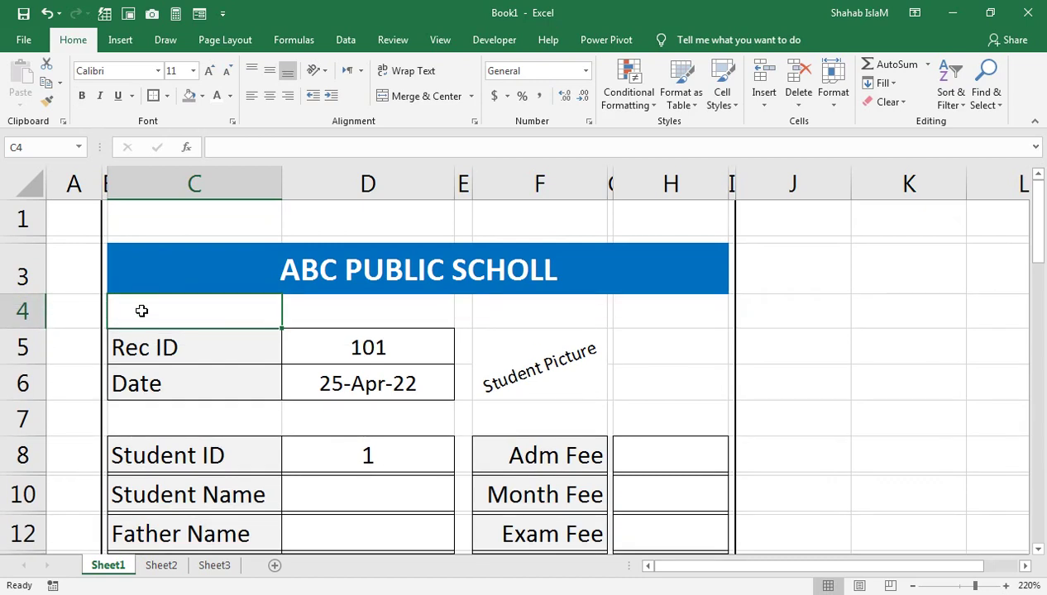
type("SCVHO")
key("BackSpace")
key("BackSpace")
key("BackSpace")
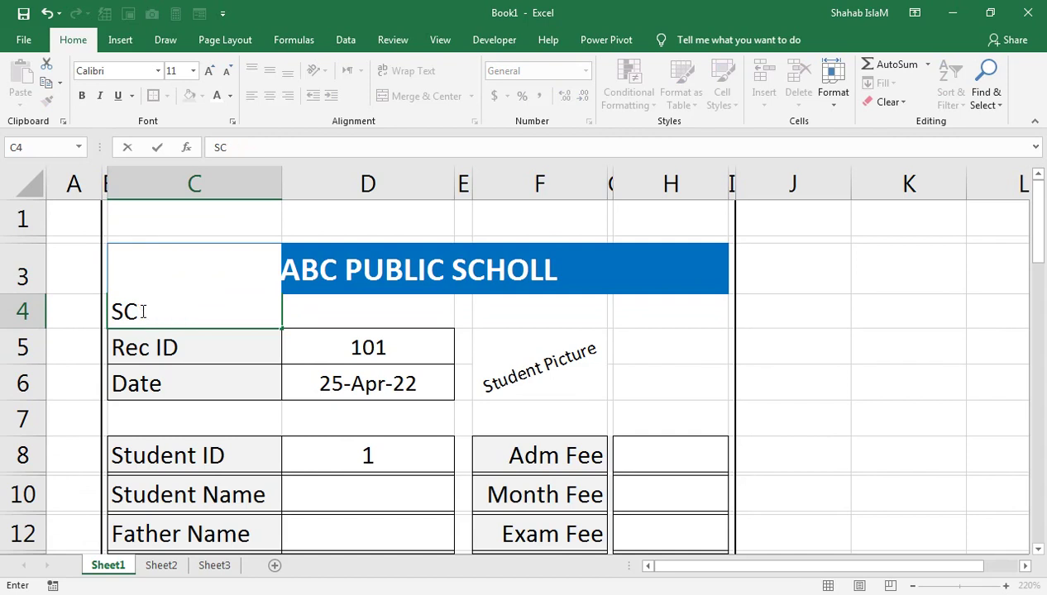
key("BackSpace")
type("OL COP")
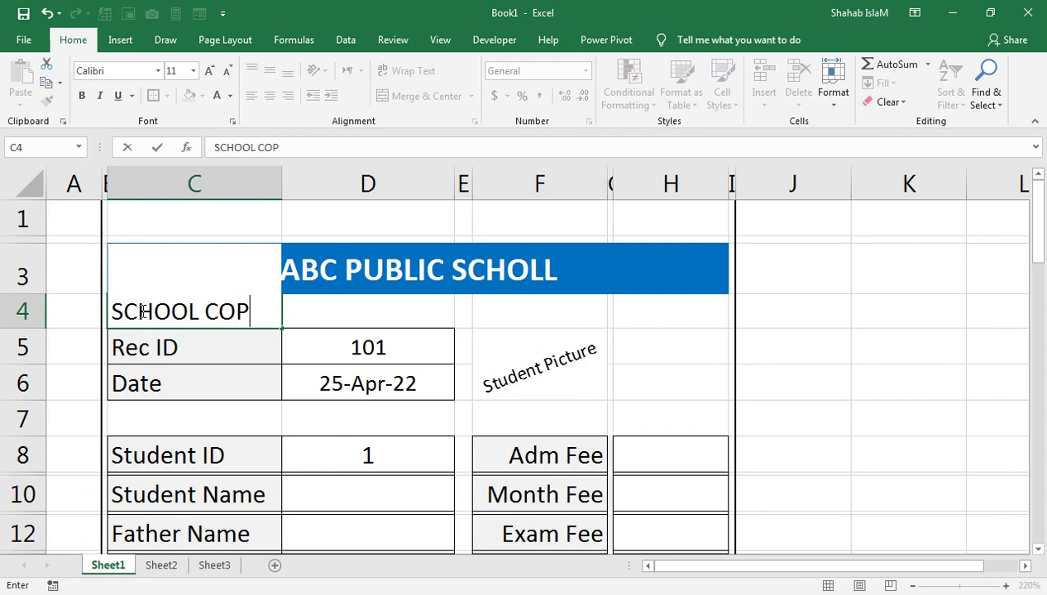
type("Y")
key("Return")
left_click(140, 308)
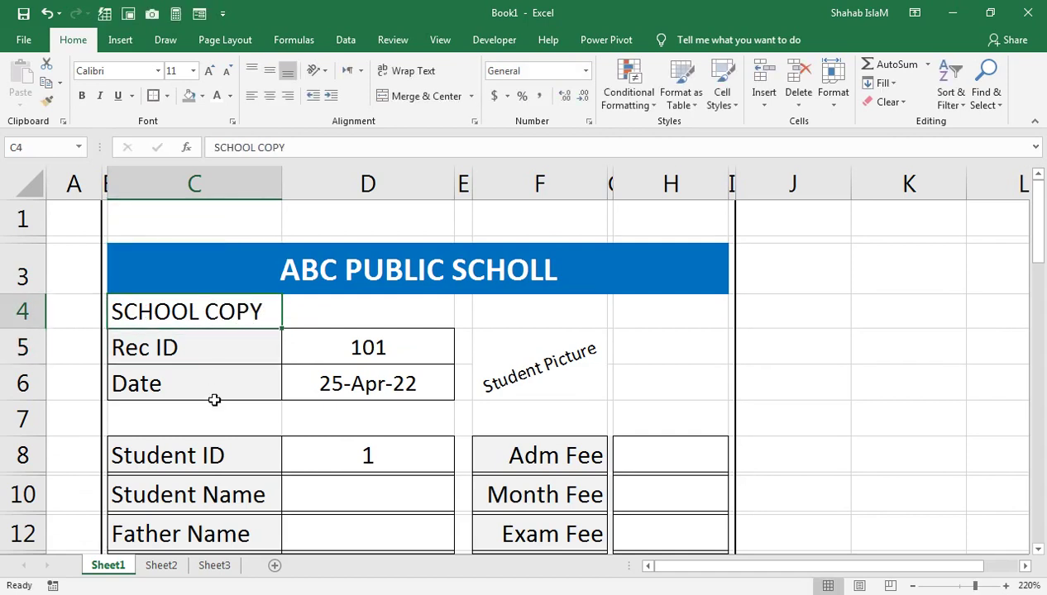
Step: Use Format Painter to copy C24's bold grey STUDENT COPY formatting onto C4
scroll(214, 409, "down", 2)
scroll(214, 408, "down", 2)
scroll(213, 407, "down", 2)
left_click(217, 385)
left_click(47, 100)
scroll(175, 227, "up", 3)
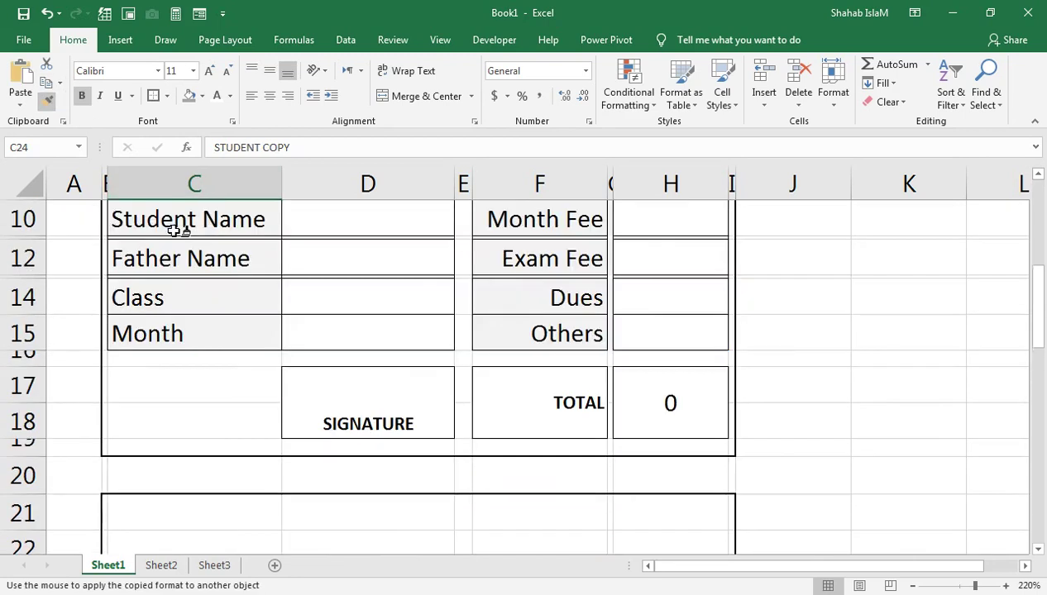
scroll(175, 227, "up", 2)
scroll(191, 266, "up", 1)
left_click(222, 311)
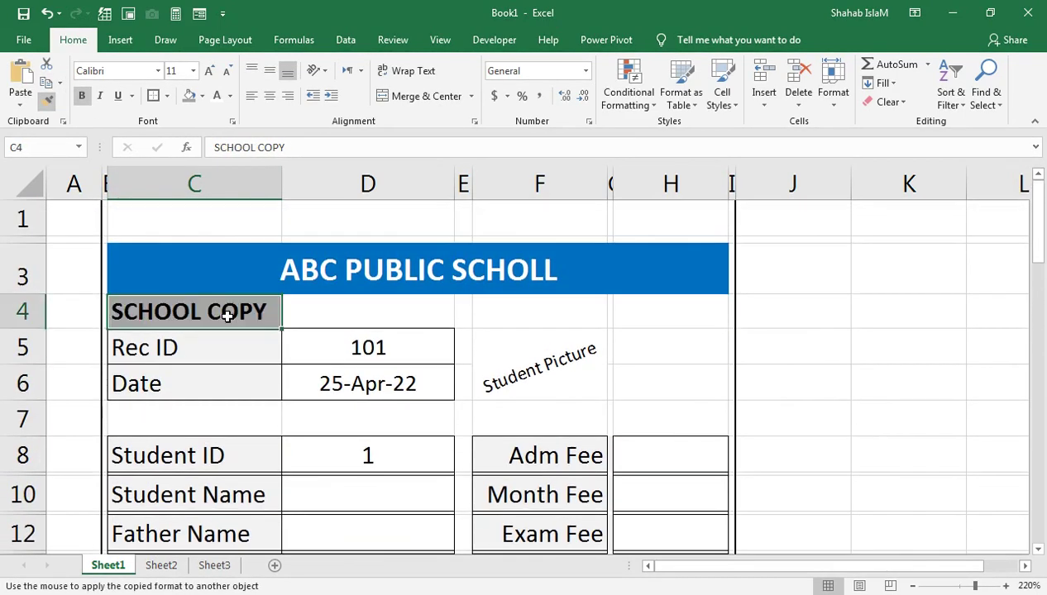
scroll(389, 406, "down", 1)
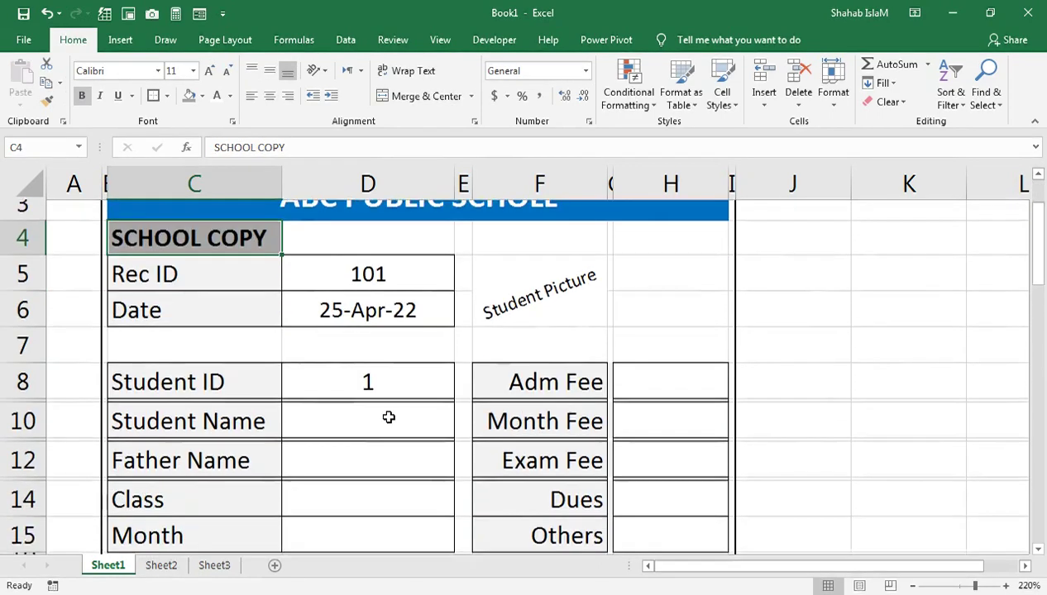
left_click(376, 402)
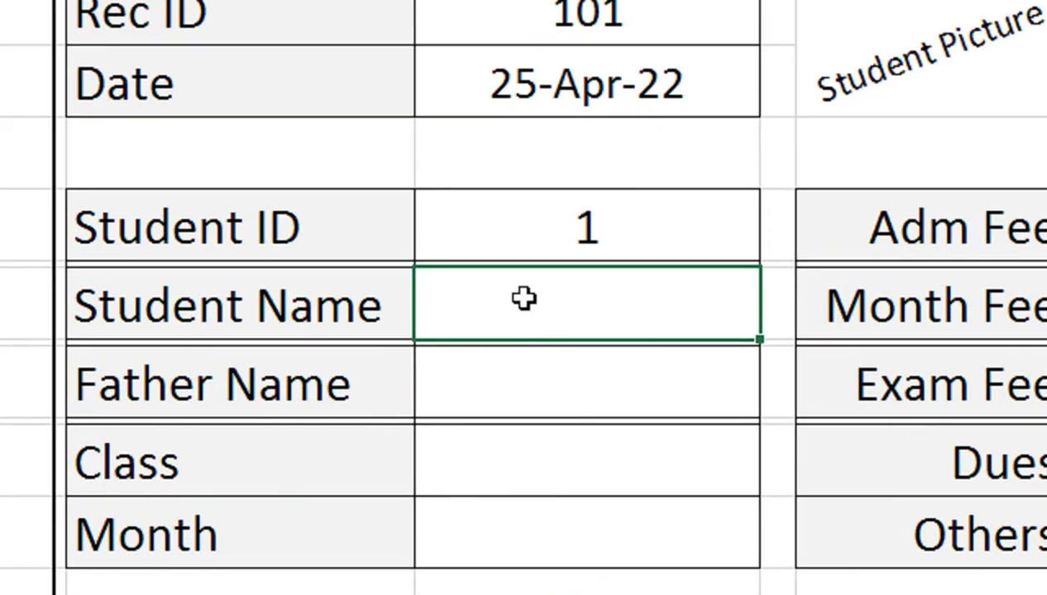
Step: Start an INDEX formula in D10 returning names from Sheet2!B4:B9
type("=I")
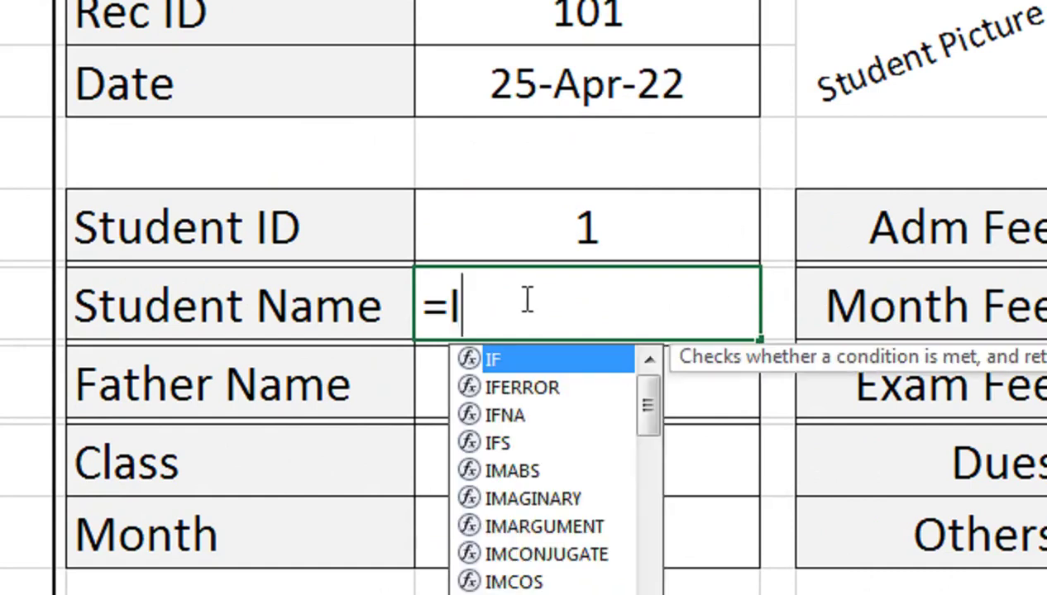
type("NDEX(")
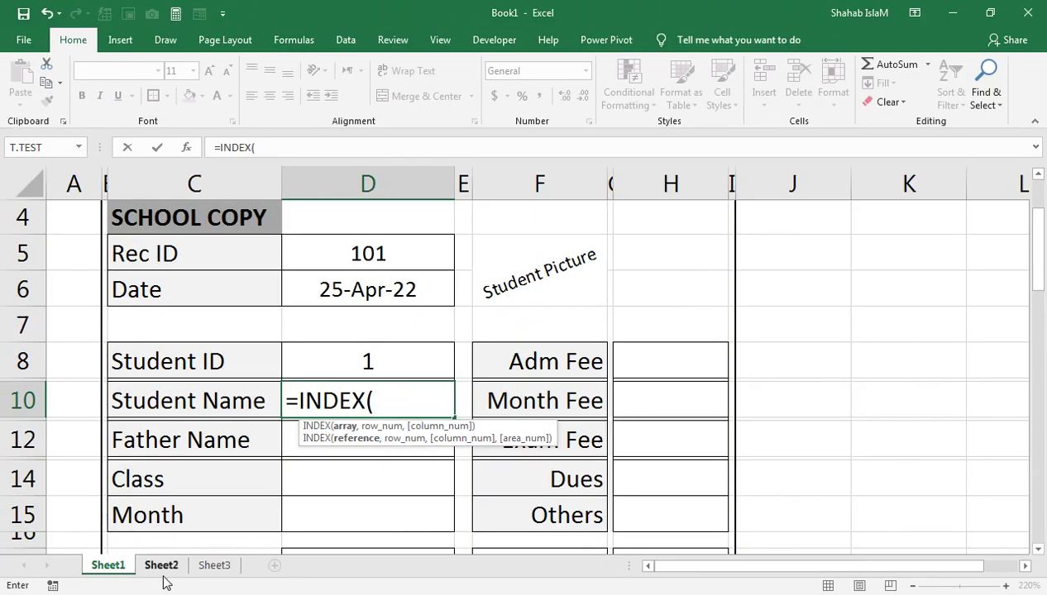
left_click(162, 565)
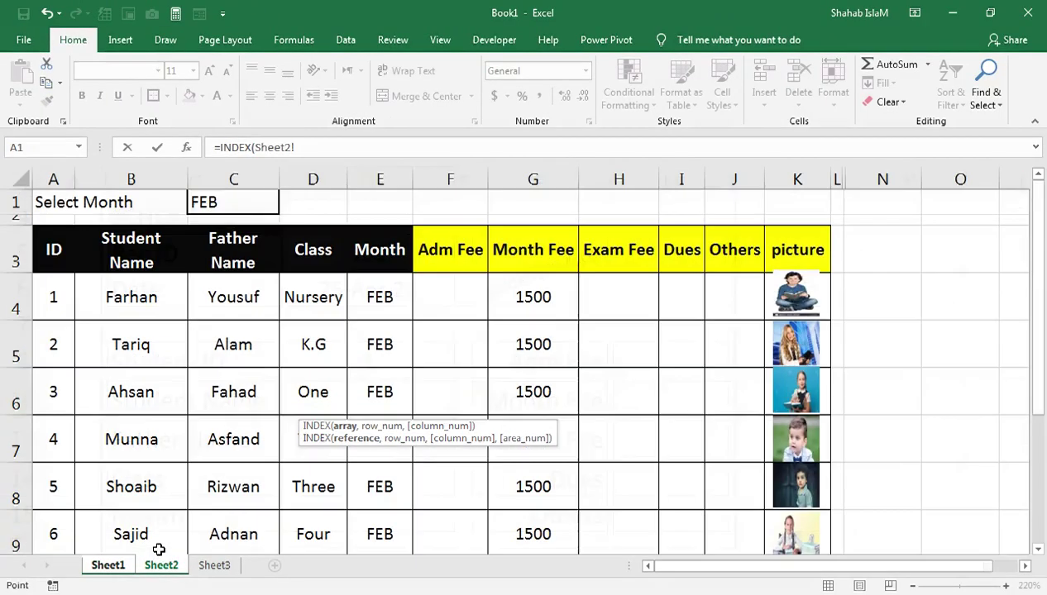
left_click_drag(145, 281, 161, 497)
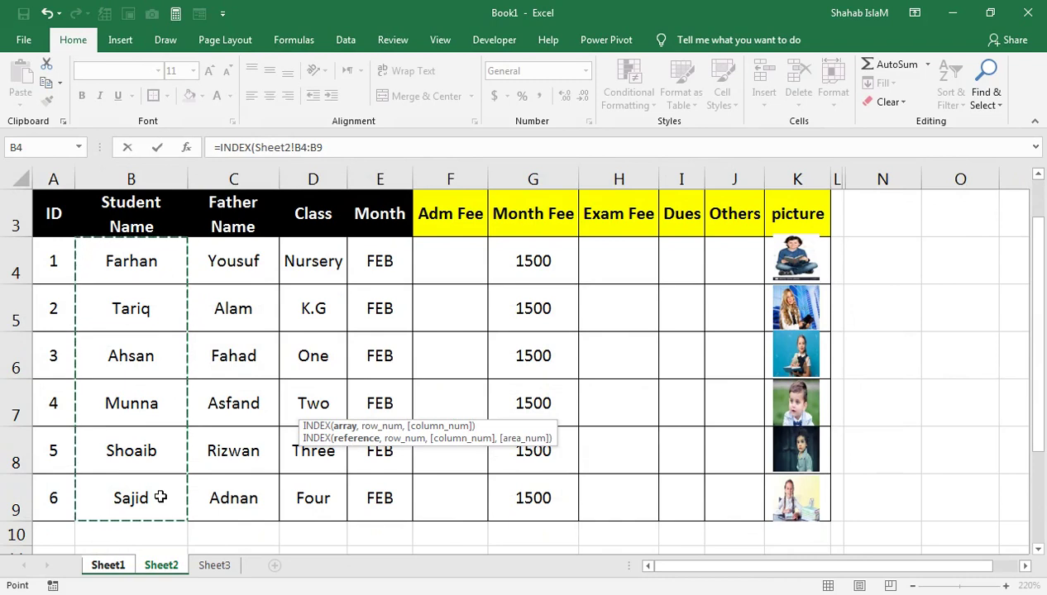
type(",")
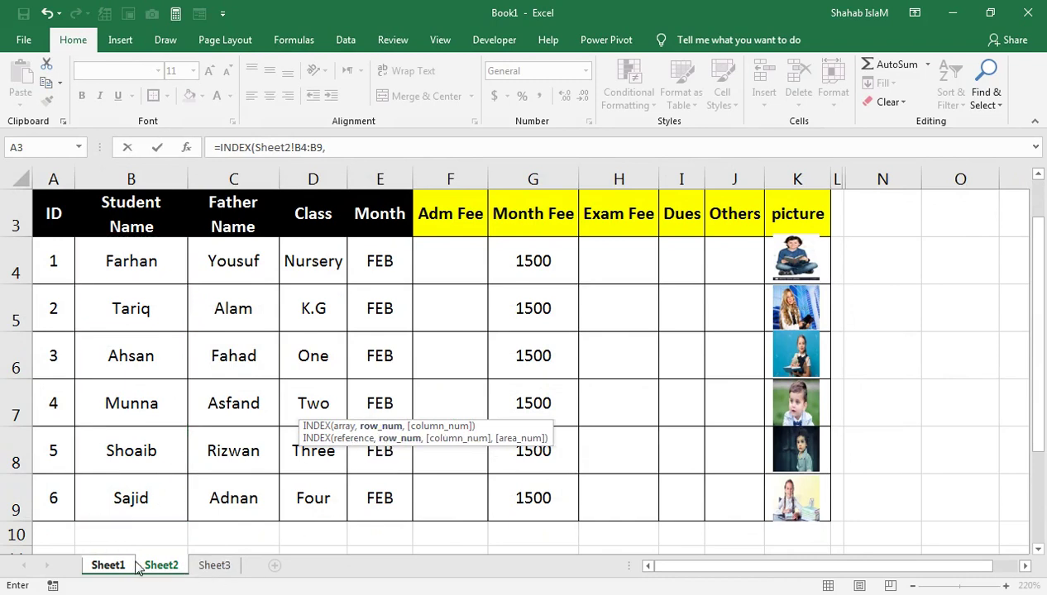
left_click(109, 566)
left_click(364, 347)
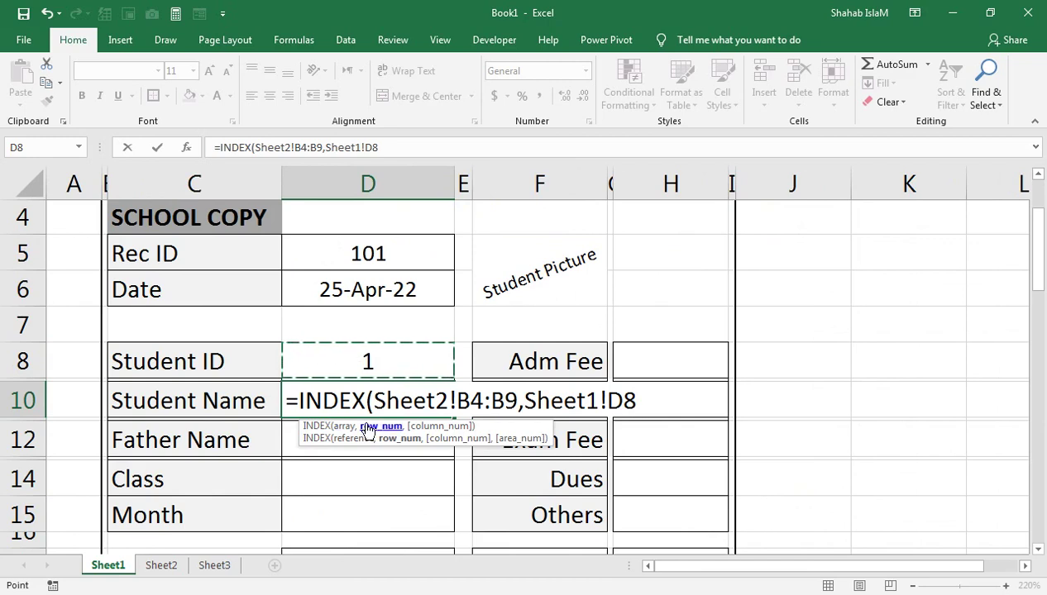
Step: Finish it with MATCH(Sheet1!D8,Sheet2!A4:A9,0) as the row index and enter the formula
left_click_drag(650, 402, 523, 411)
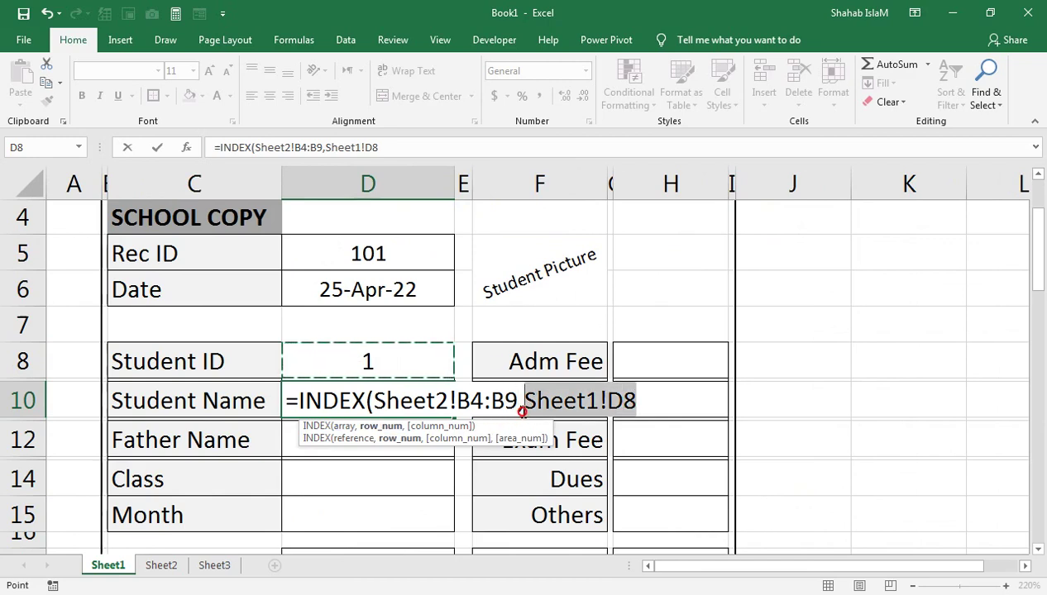
type("MATCH(")
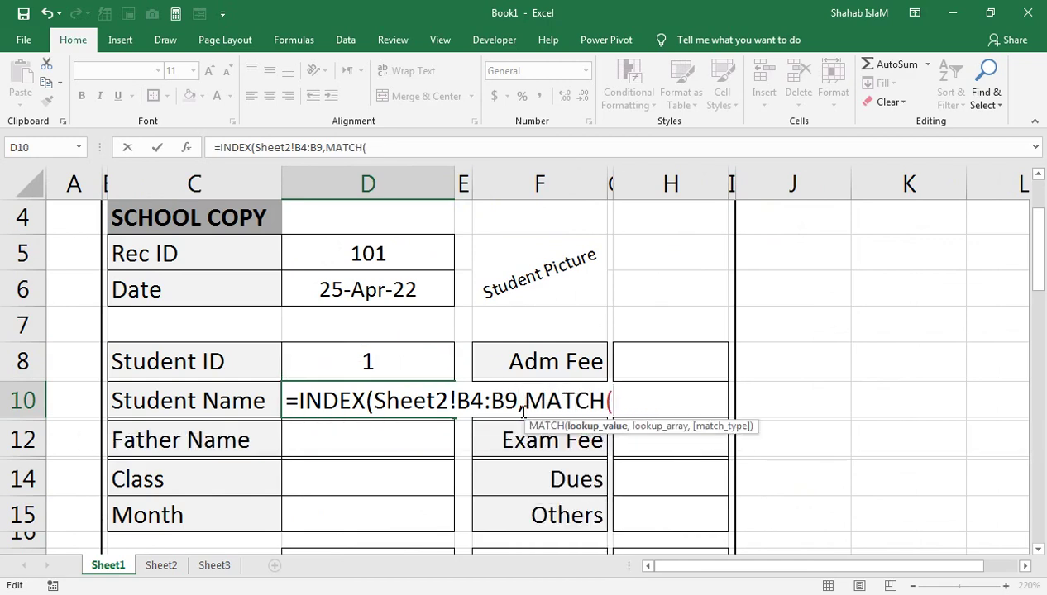
left_click(423, 361)
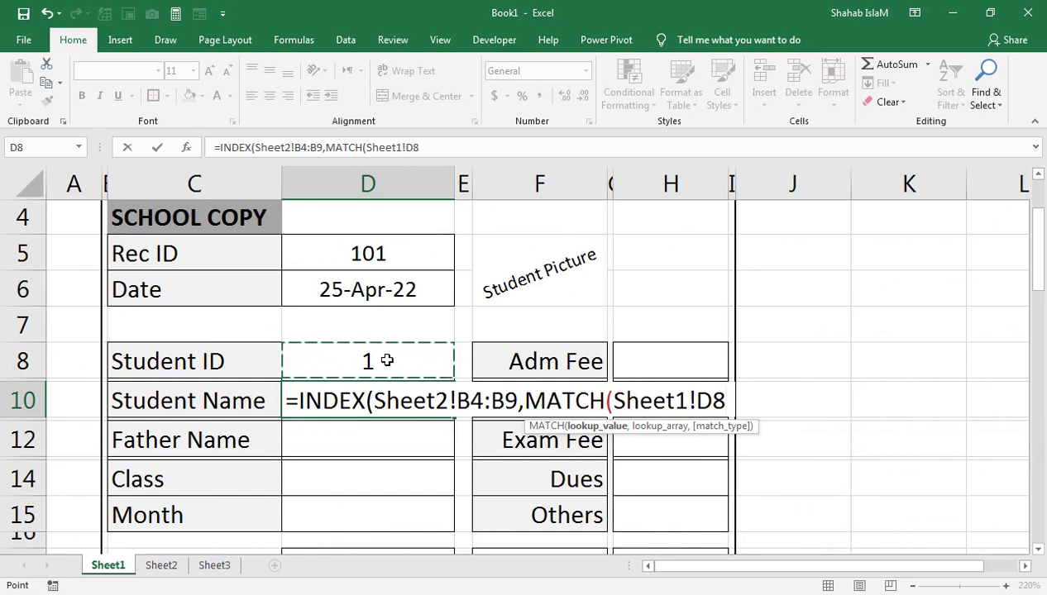
type(",")
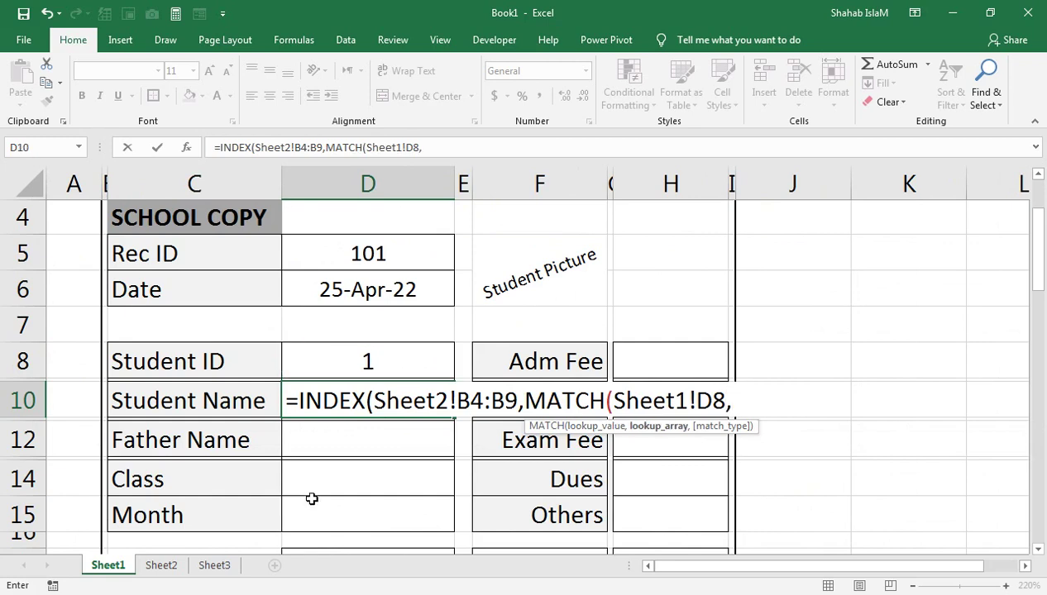
left_click(161, 565)
left_click_drag(62, 262, 55, 494)
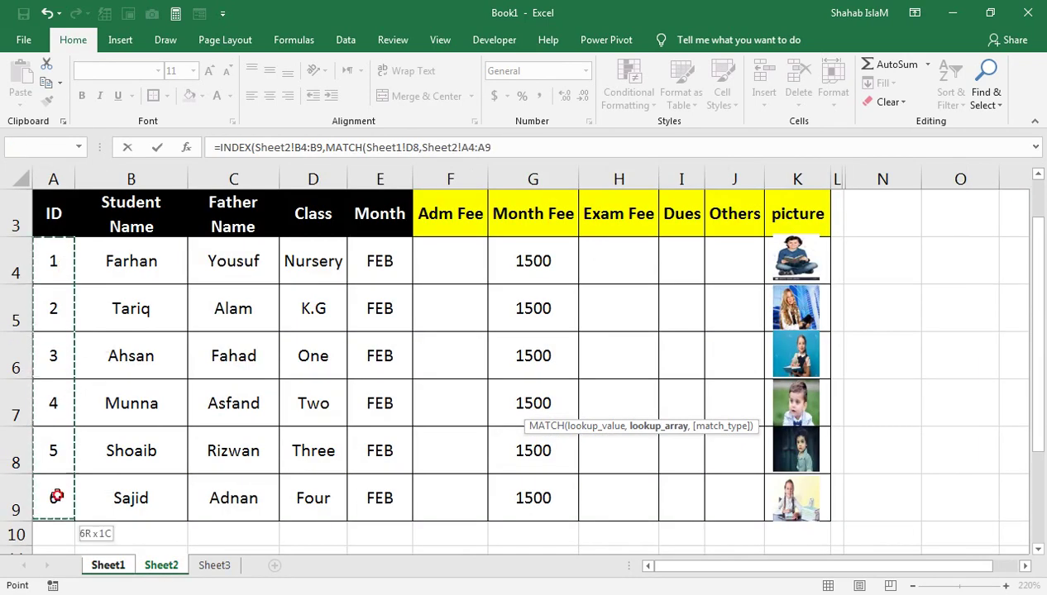
type(",")
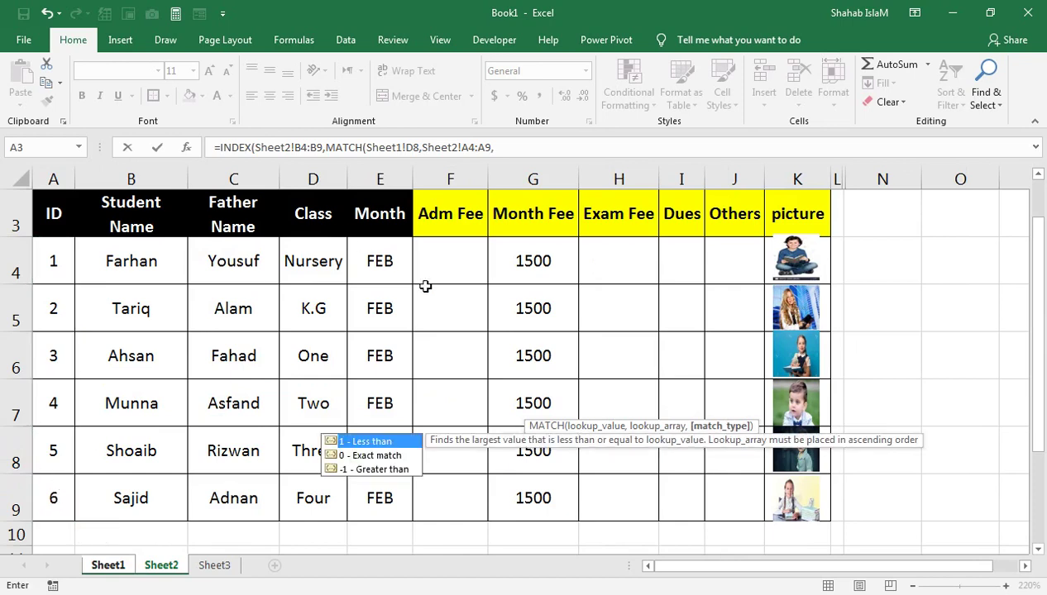
double_click(377, 455)
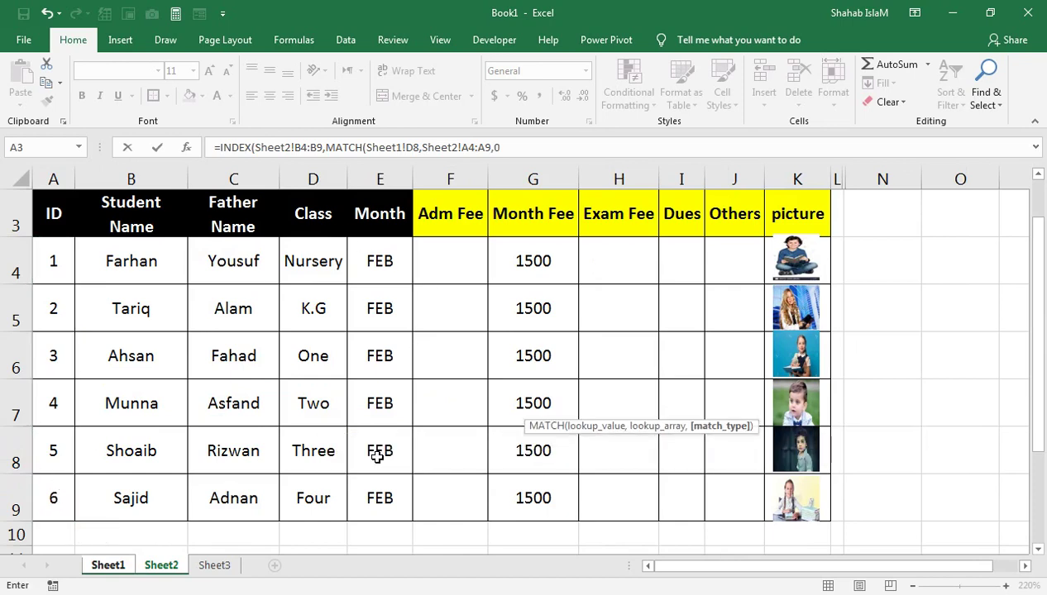
type(")")
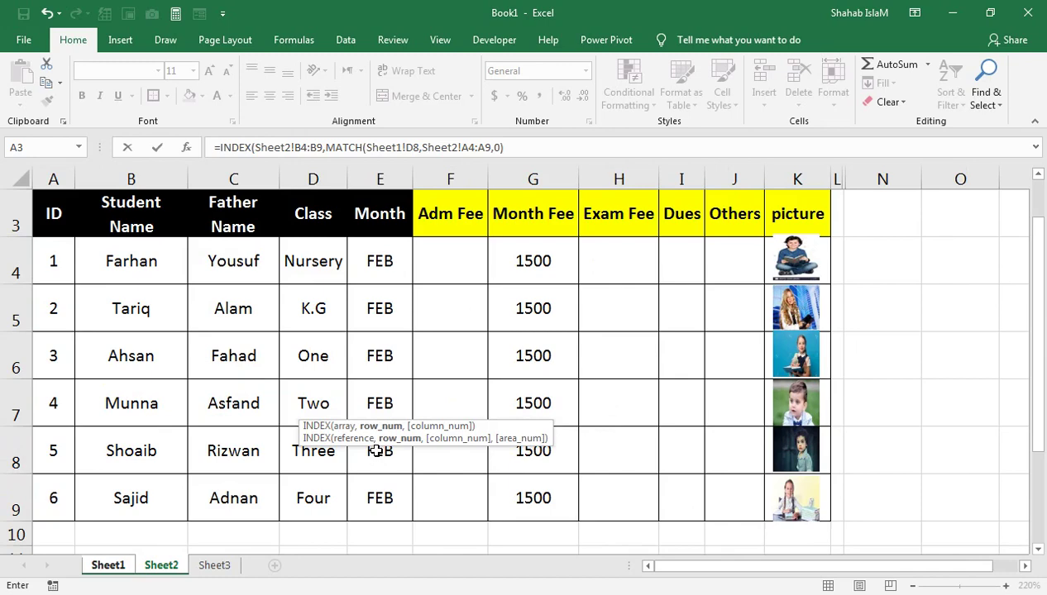
type(")")
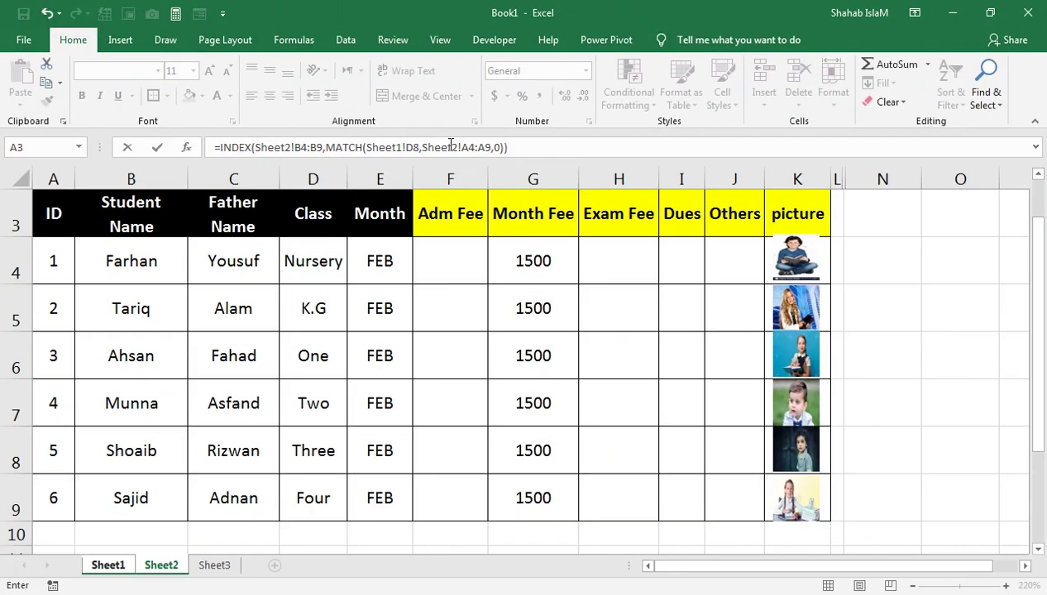
key("Return")
Step: Test the lookup by entering Student IDs 2 and then 3 in D8
left_click(395, 355)
type("2")
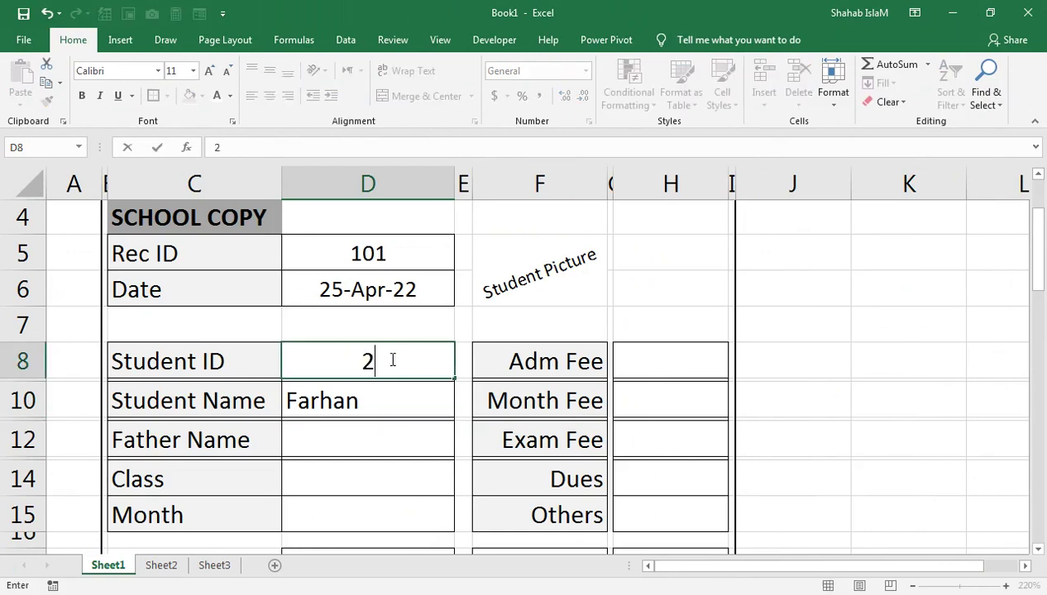
key("Return")
left_click(392, 360)
type("3")
key("Return")
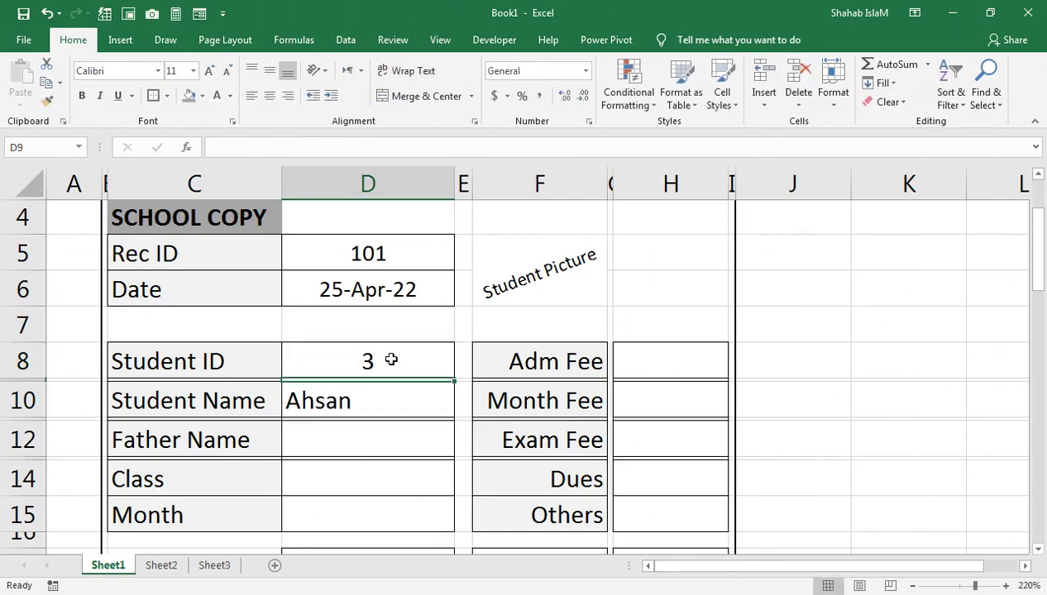
Step: Compare against Sheet2's student table, then set the Student ID to 6 and select the Student Name cell D10
left_click(159, 567)
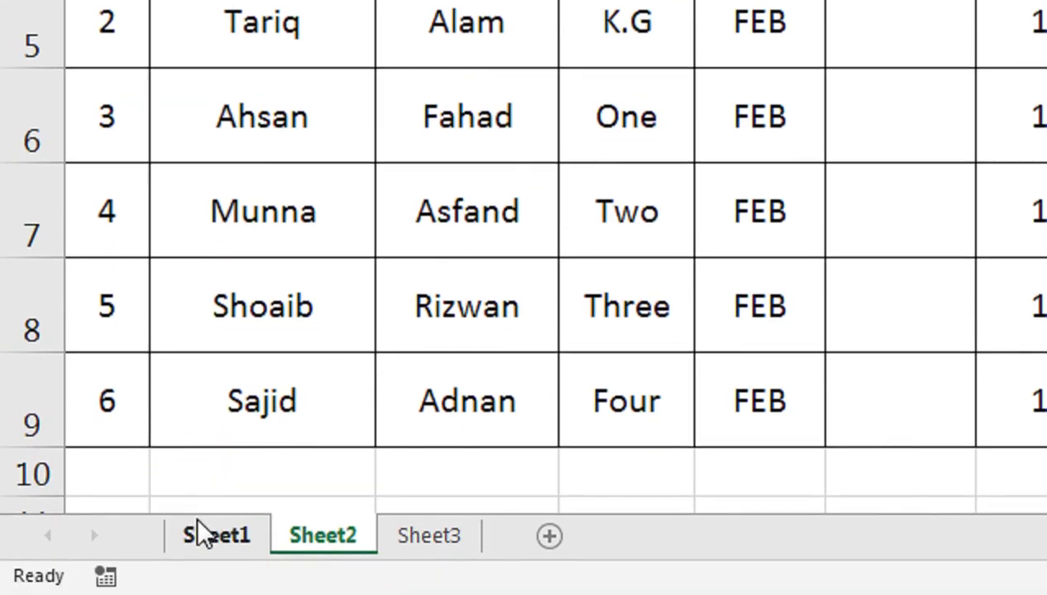
left_click(196, 533)
left_click(729, 151)
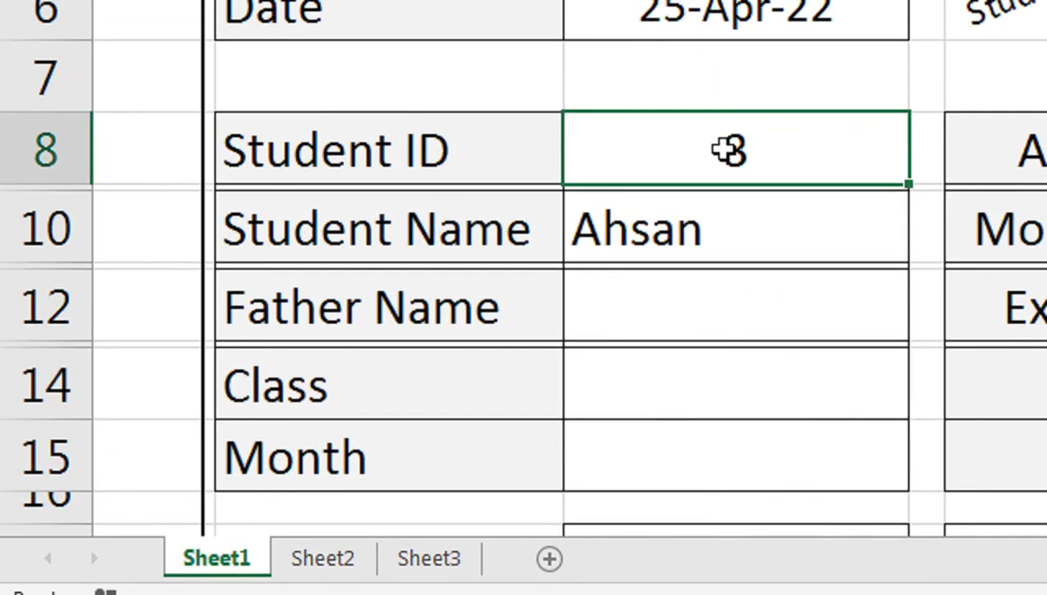
type("6")
key("Return")
left_click(696, 235)
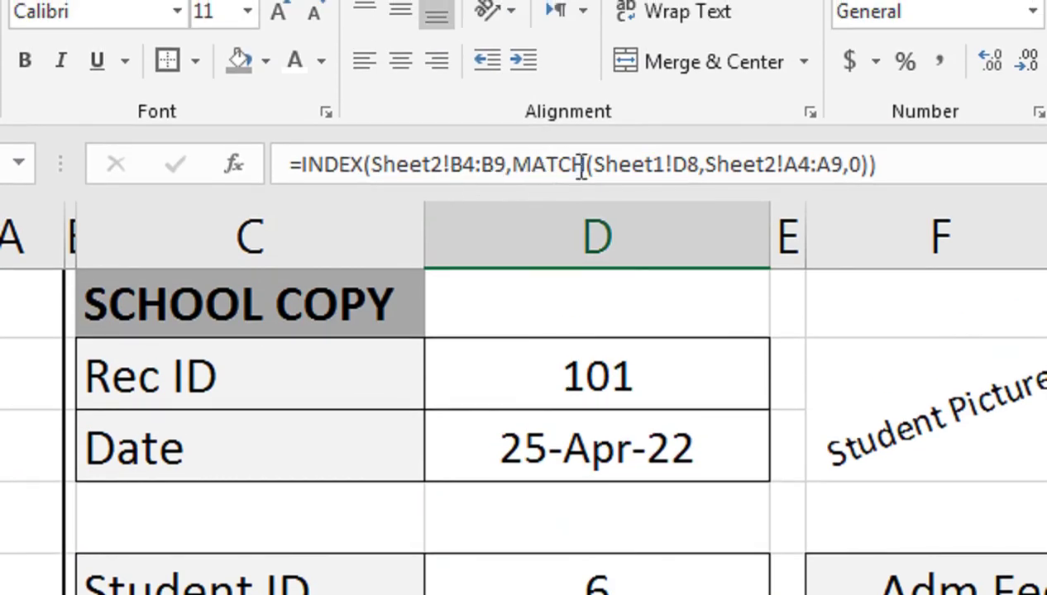
Step: Copy D10's lookup formula into D12 and change its range from Sheet2!B4:B9 to Sheet2!C4:C9
triple_click(604, 164)
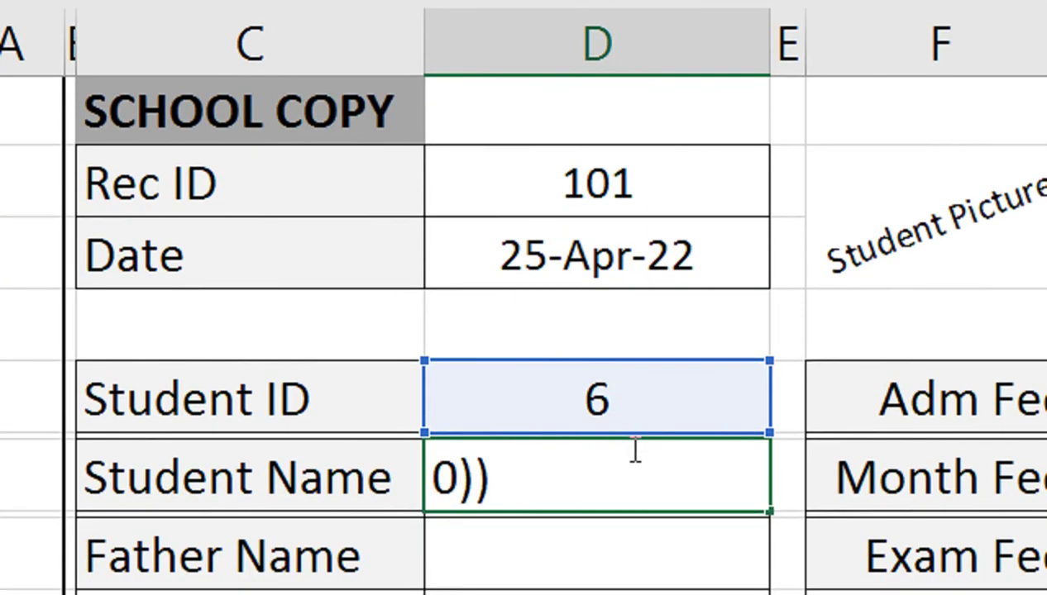
key("Escape")
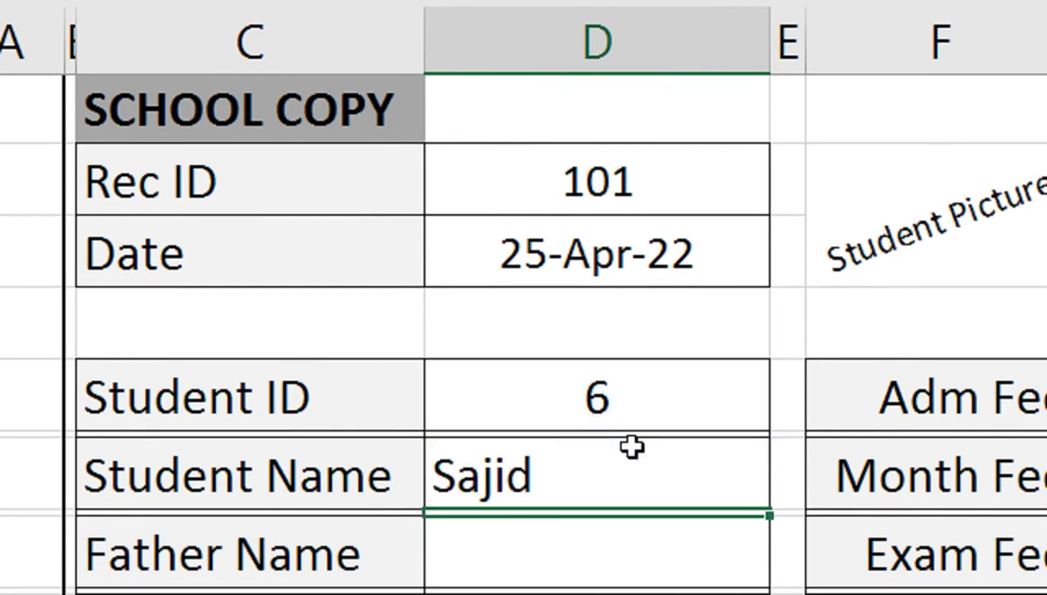
left_click(517, 448)
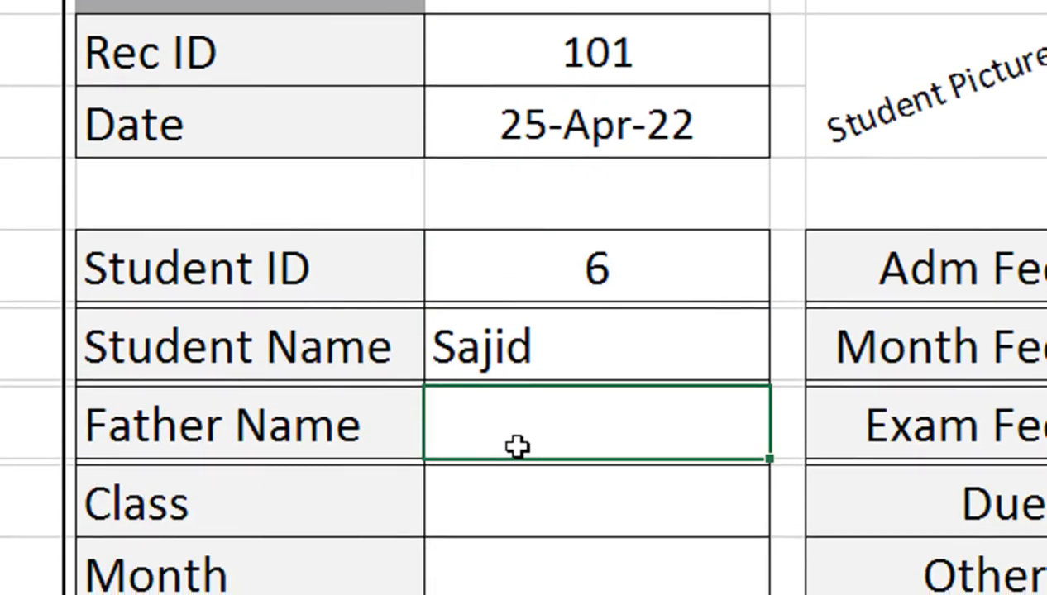
key("ctrl+v")
double_click(516, 447)
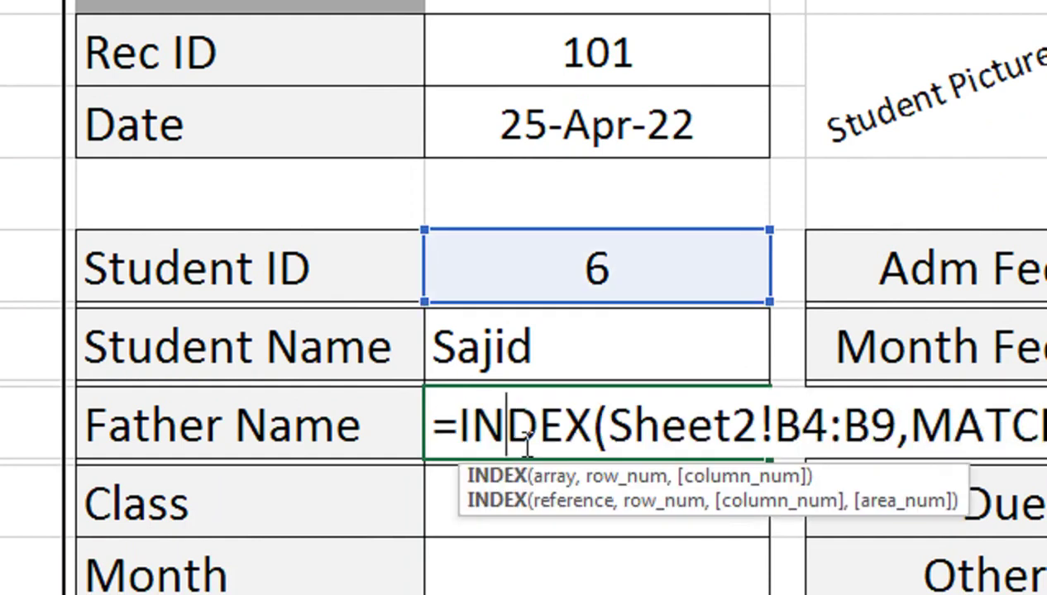
left_click_drag(739, 405, 448, 405)
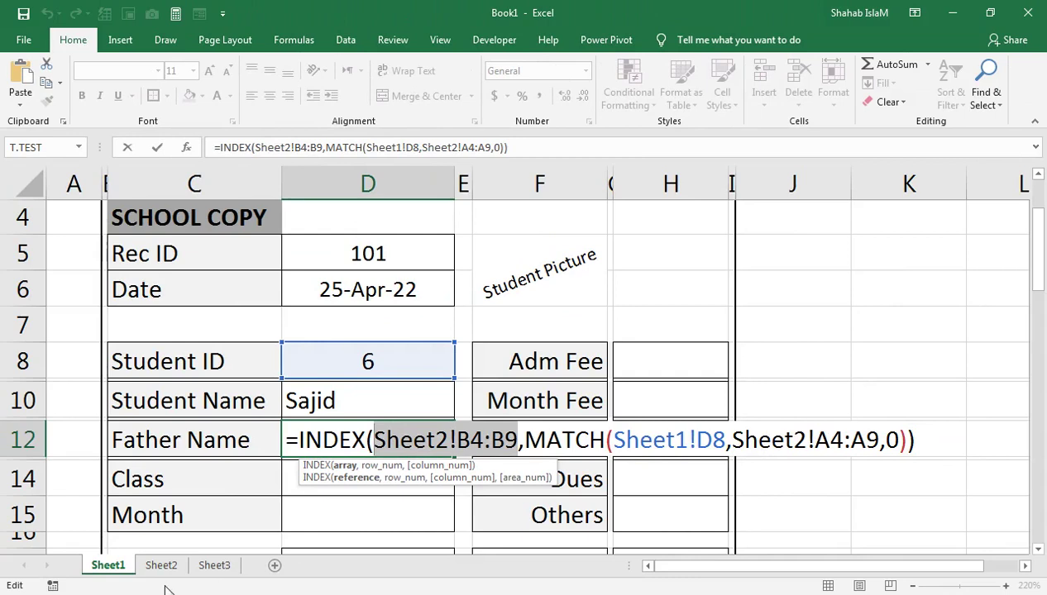
left_click(166, 571)
left_click_drag(192, 248, 203, 497)
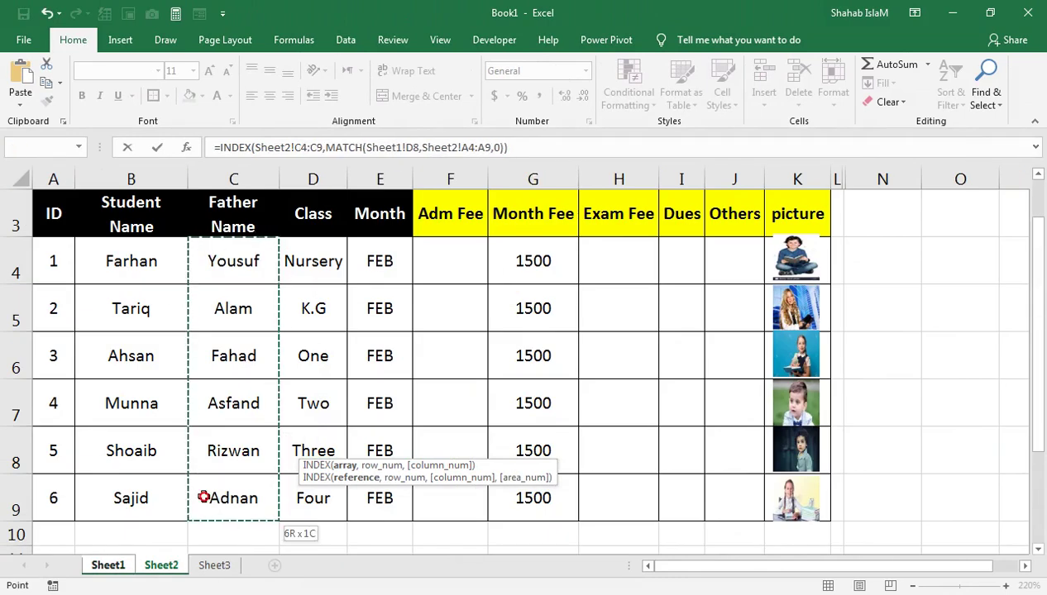
key("Return")
Step: Verify the student and father names against the rows for students 6 and 1 on Sheet2
left_click(336, 410)
left_click(161, 566)
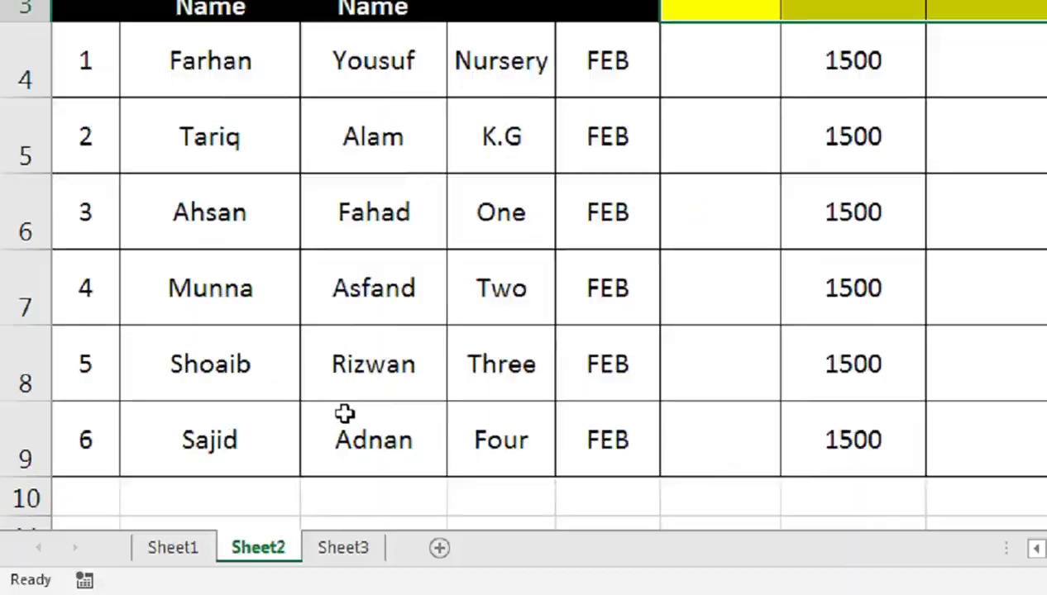
left_click_drag(249, 430, 344, 414)
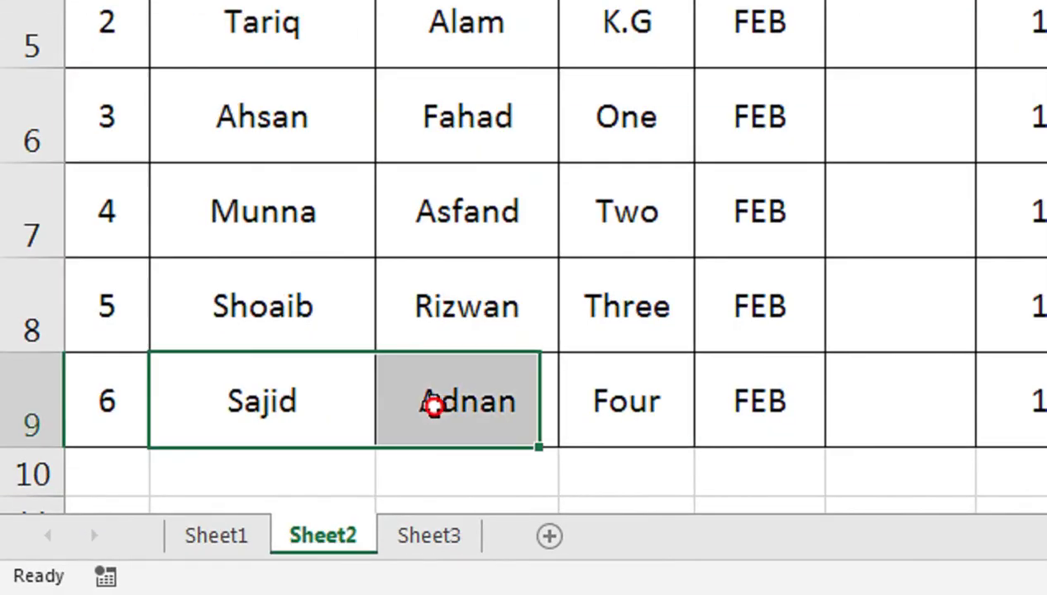
left_click_drag(339, 124, 456, 151)
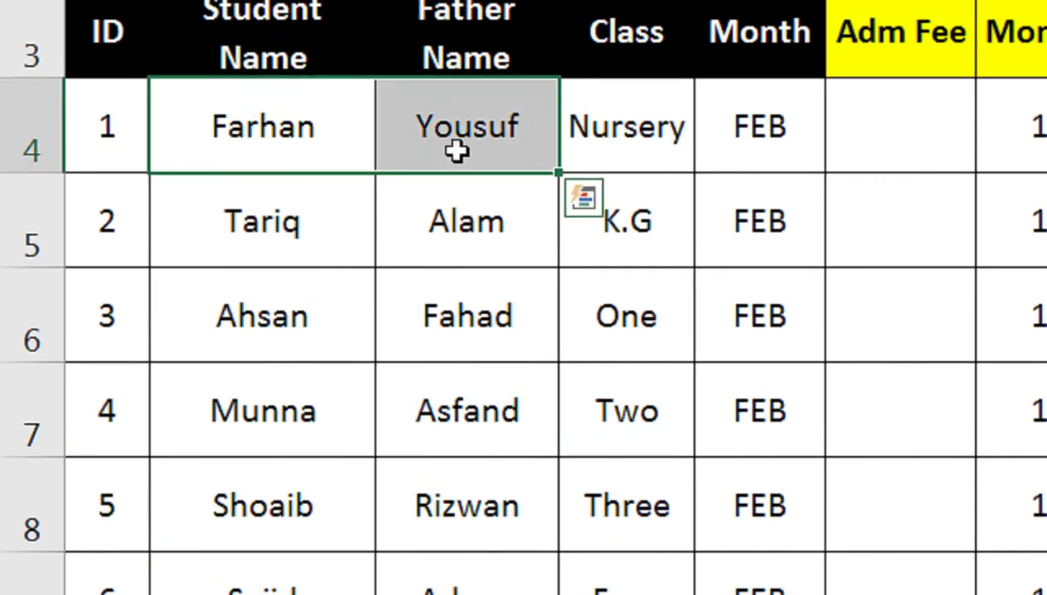
left_click(233, 309)
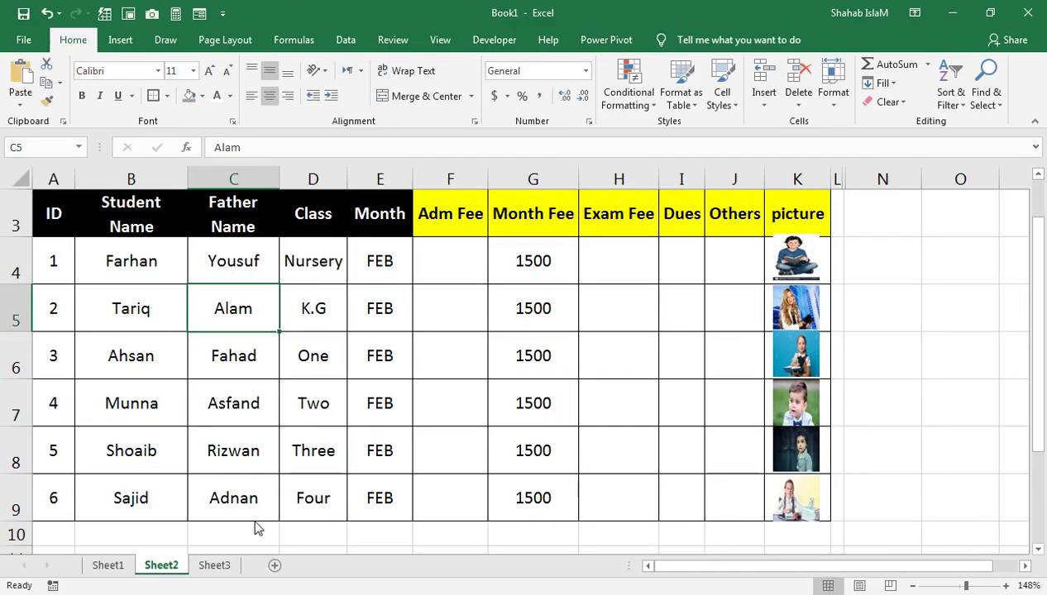
left_click(109, 565)
Step: Set the Student ID in D8 to 1 and check the Student Name and Father Name results
left_click(306, 251)
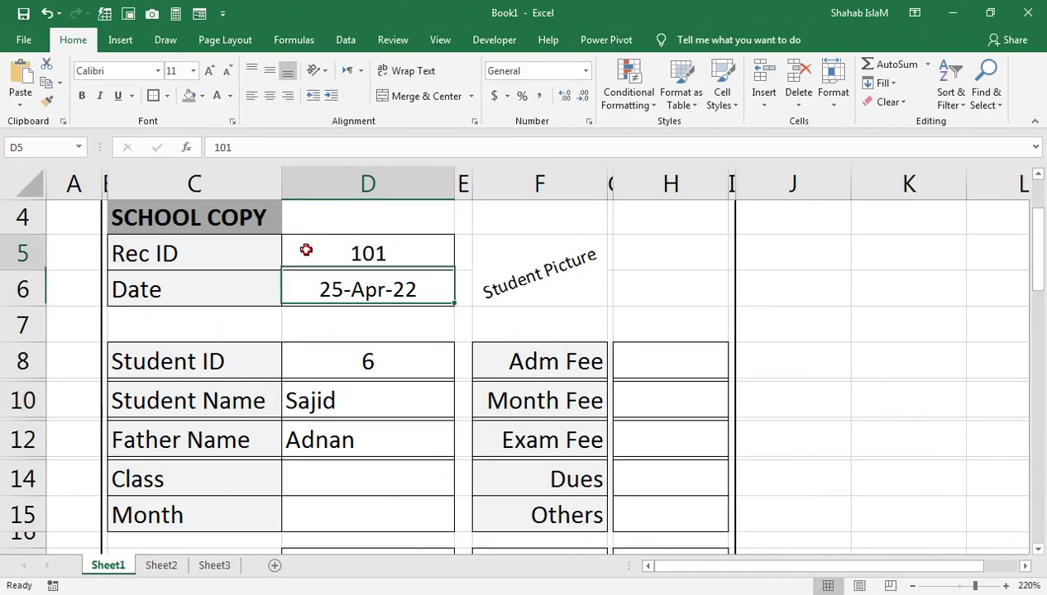
left_click(346, 361)
type("1")
key("Return")
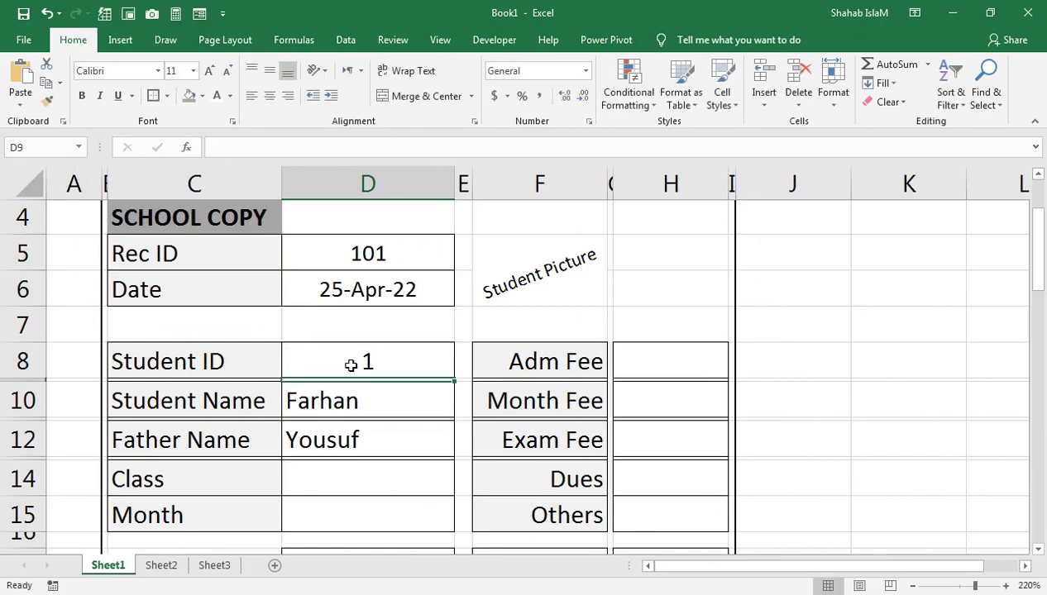
left_click(361, 434)
left_click(358, 404)
left_click(340, 439)
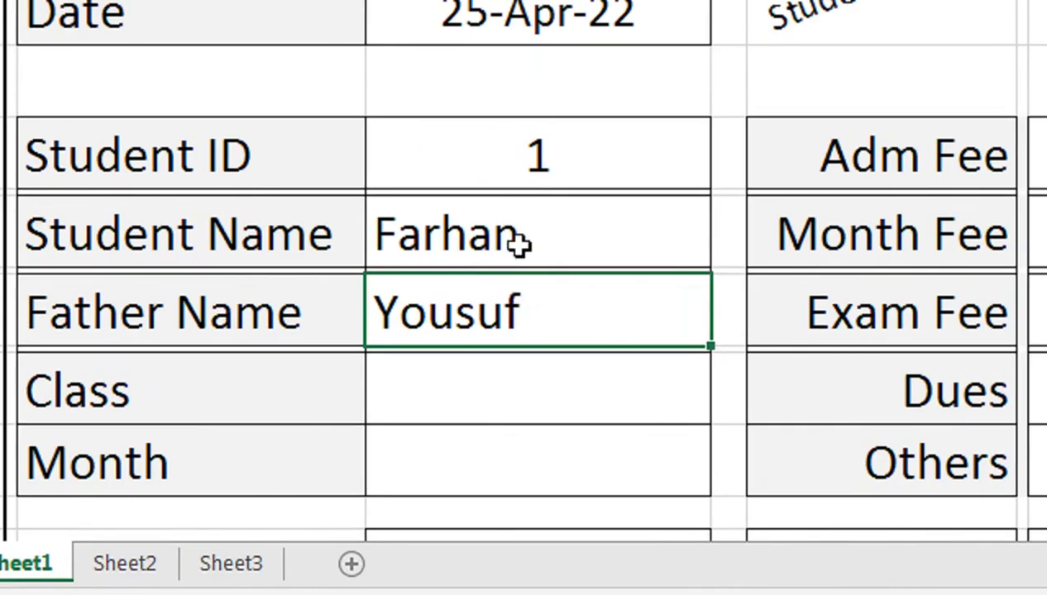
Step: Paste the lookup formula into D14 and point it at Sheet2!D4:D9 so Class shows Nursery
left_click(473, 376)
type("Farhan")
double_click(473, 378)
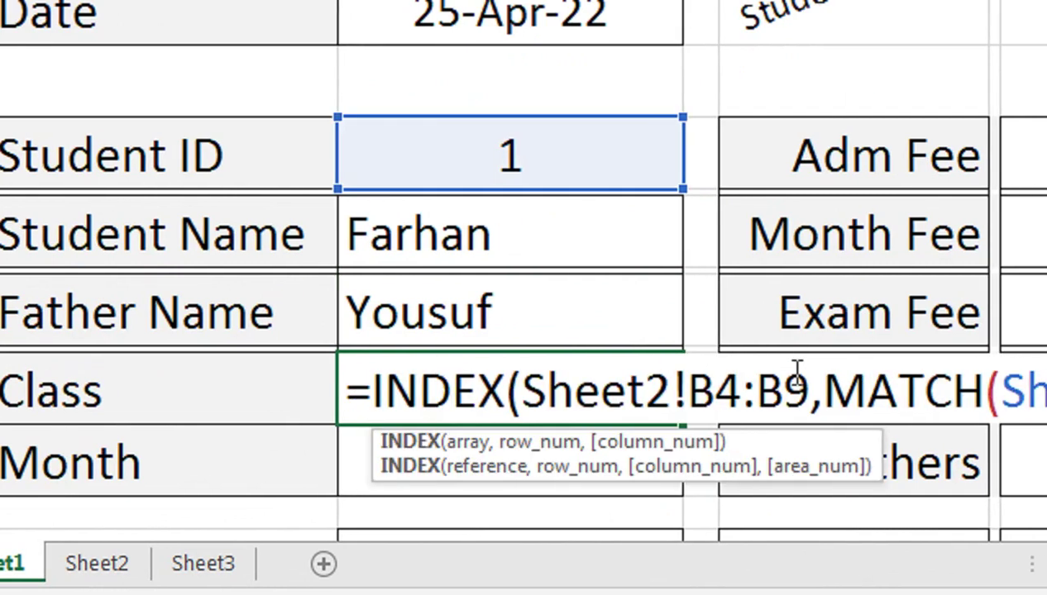
left_click_drag(807, 384, 504, 403)
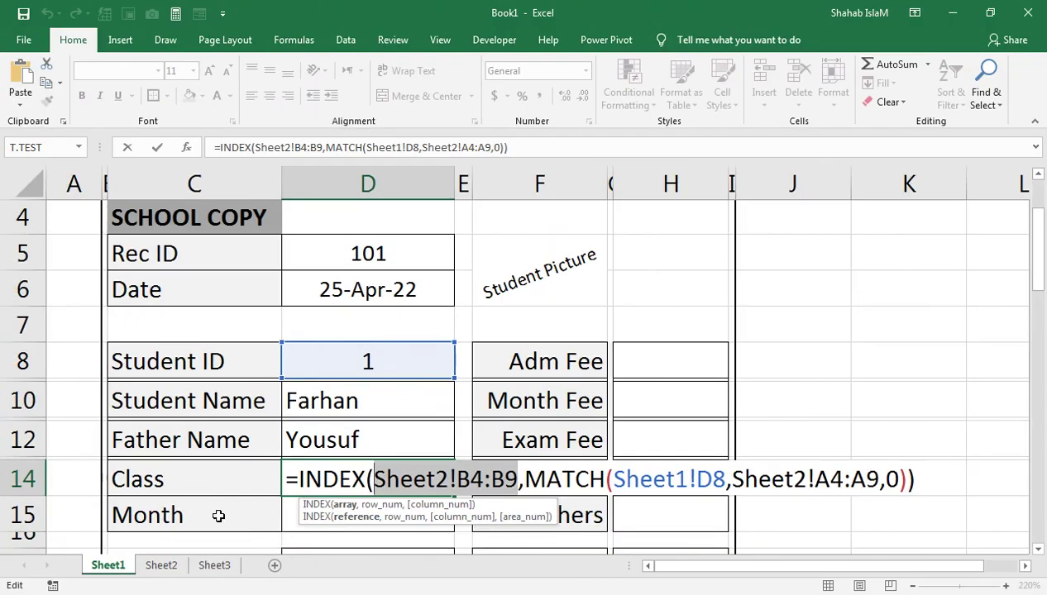
left_click(162, 564)
left_click_drag(329, 259, 324, 486)
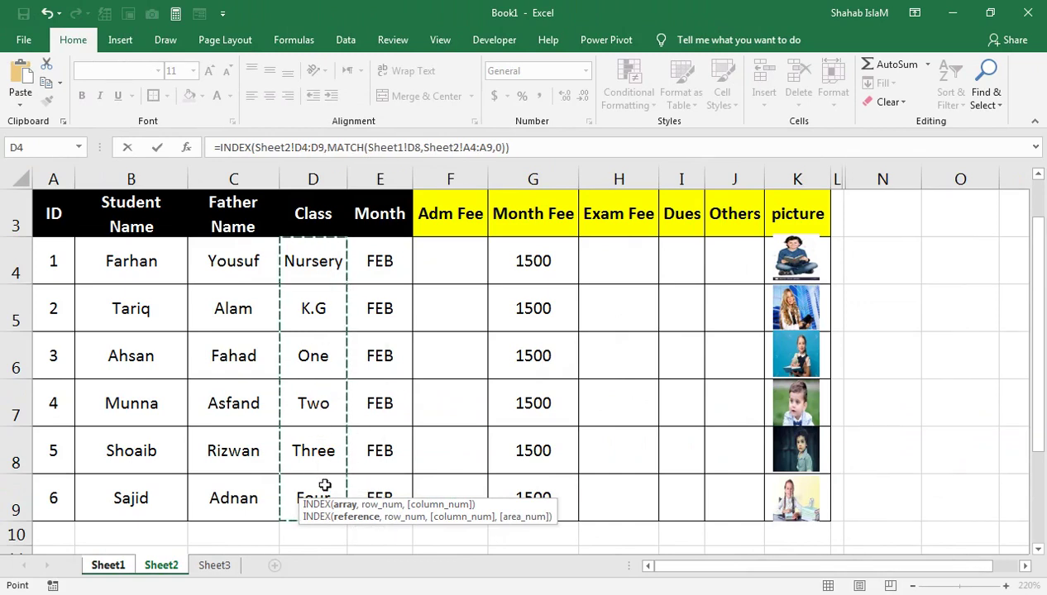
key("Return")
scroll(324, 486, "down", 1)
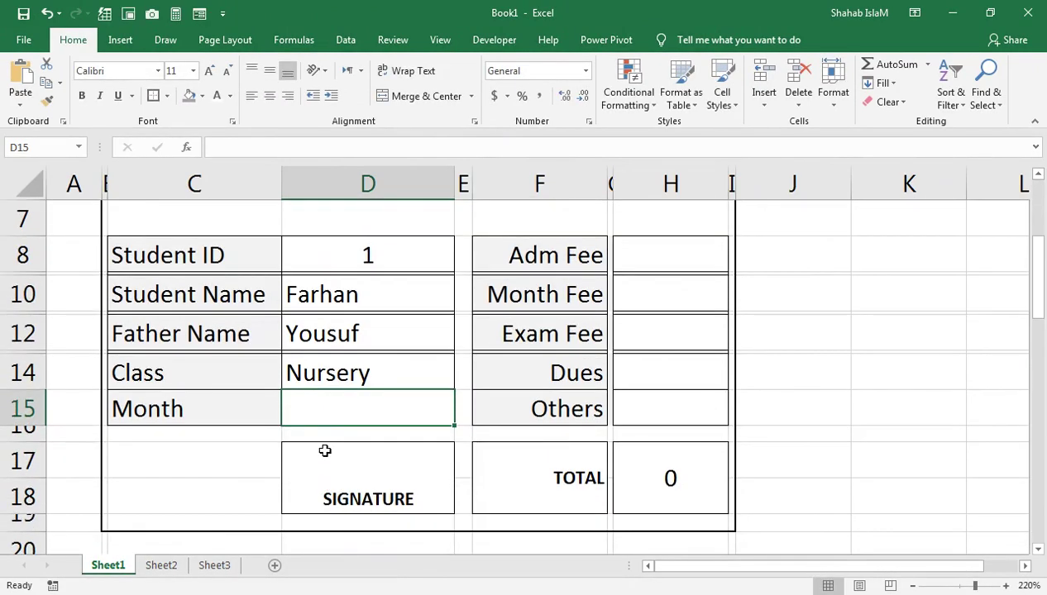
Step: Paste the lookup formula into D15 and retarget it to Sheet2!E4:E9 so Month shows FEB
type("=INDEX(Sheet2!B4:B9,MATCH(Sheet1!D8,Sheet2!A4:A9,0))")
double_click(351, 401)
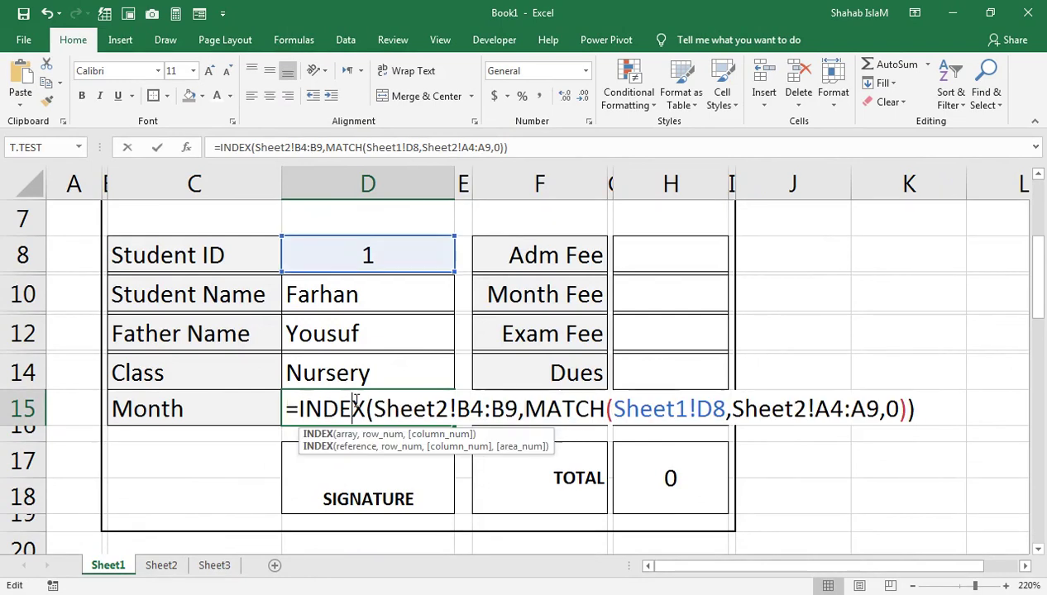
left_click_drag(517, 405, 374, 407)
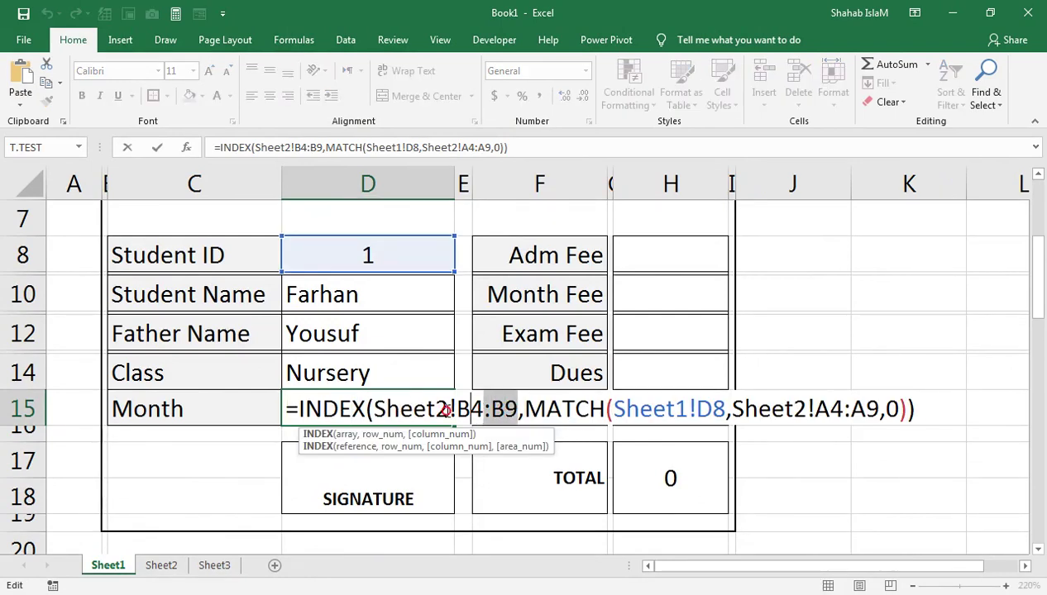
left_click(149, 567)
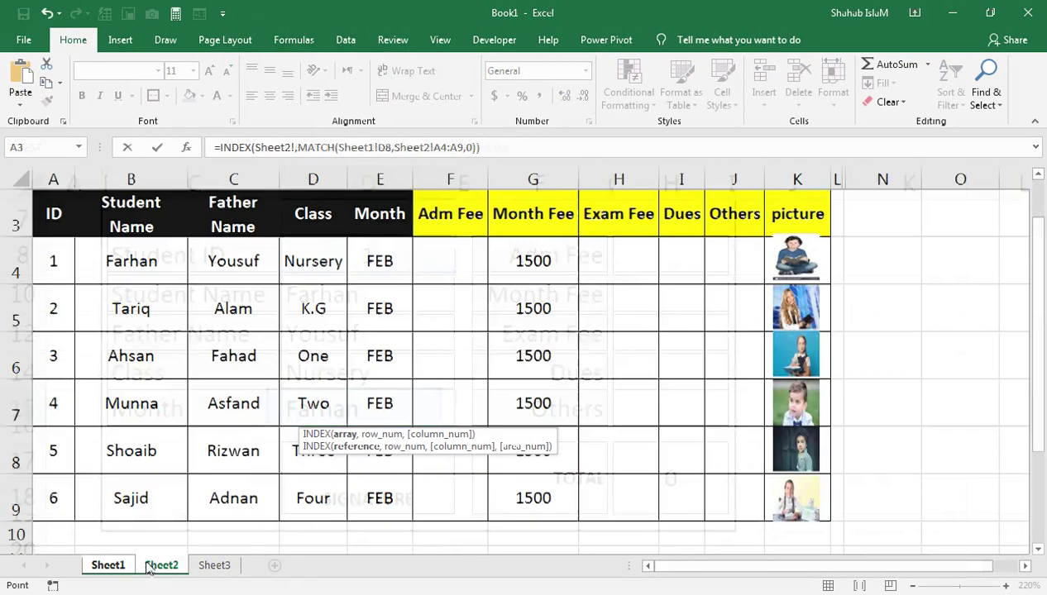
left_click_drag(408, 250, 397, 476)
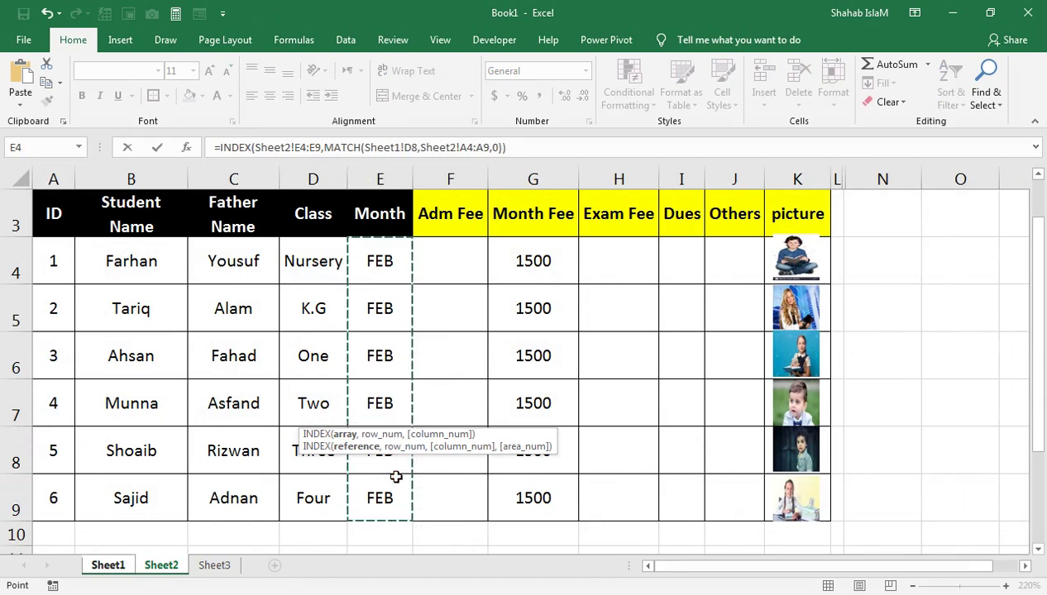
key("Return")
scroll(396, 477, "up", 1)
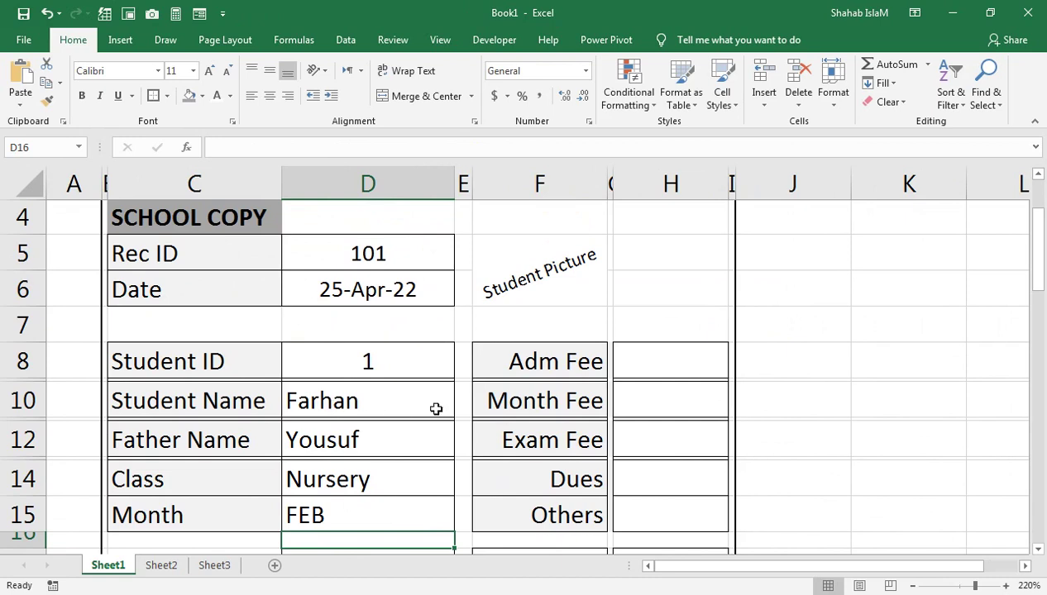
Step: Make the Adm Fee cell H8 look up Sheet2!F4:F9 via the pasted INDEX/MATCH formula
left_click(620, 352)
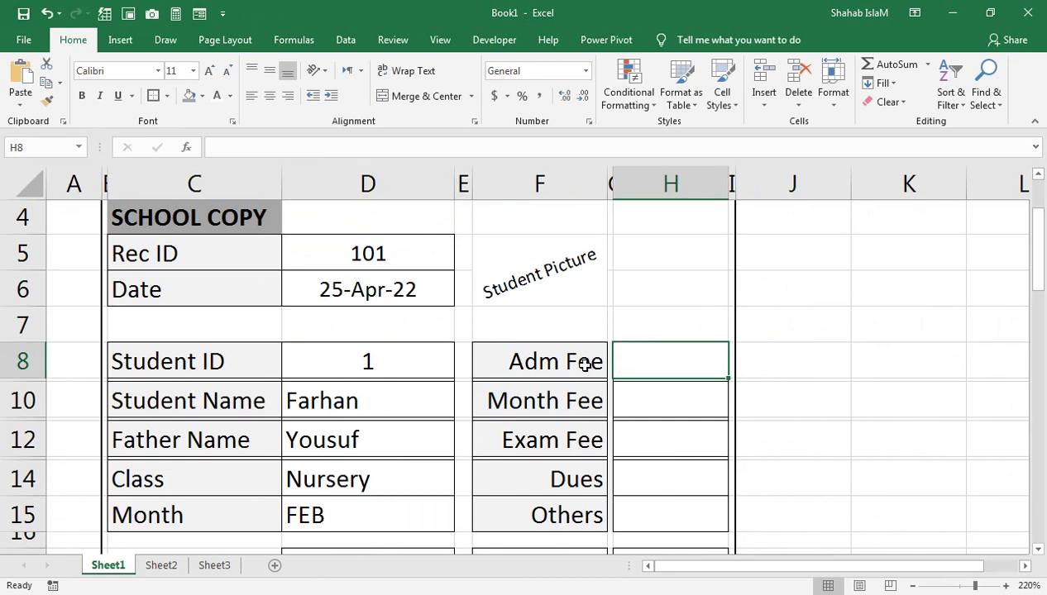
type("=INDEX(Sheet2!B4:B9,MATCH(Sheet1!D8,Sheet2!A4:A9,0))")
double_click(626, 351)
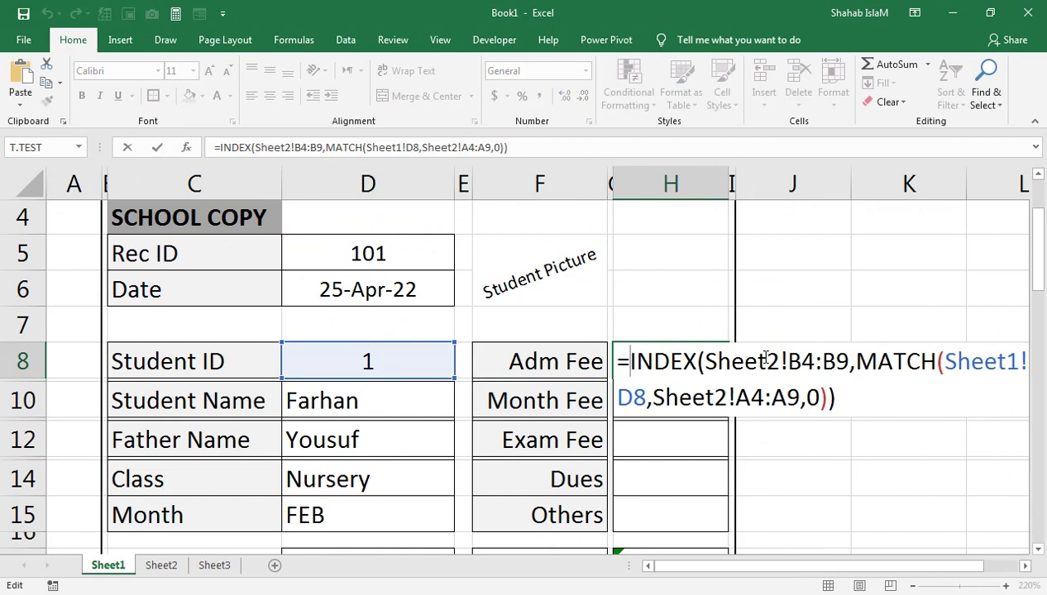
left_click_drag(847, 357, 704, 362)
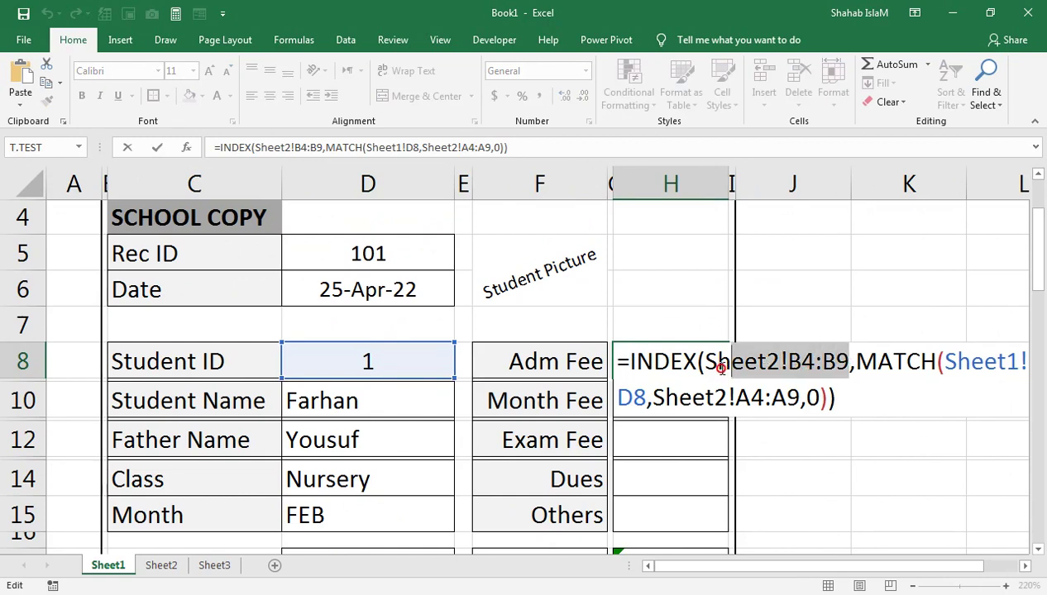
left_click(161, 565)
left_click_drag(454, 261, 431, 474)
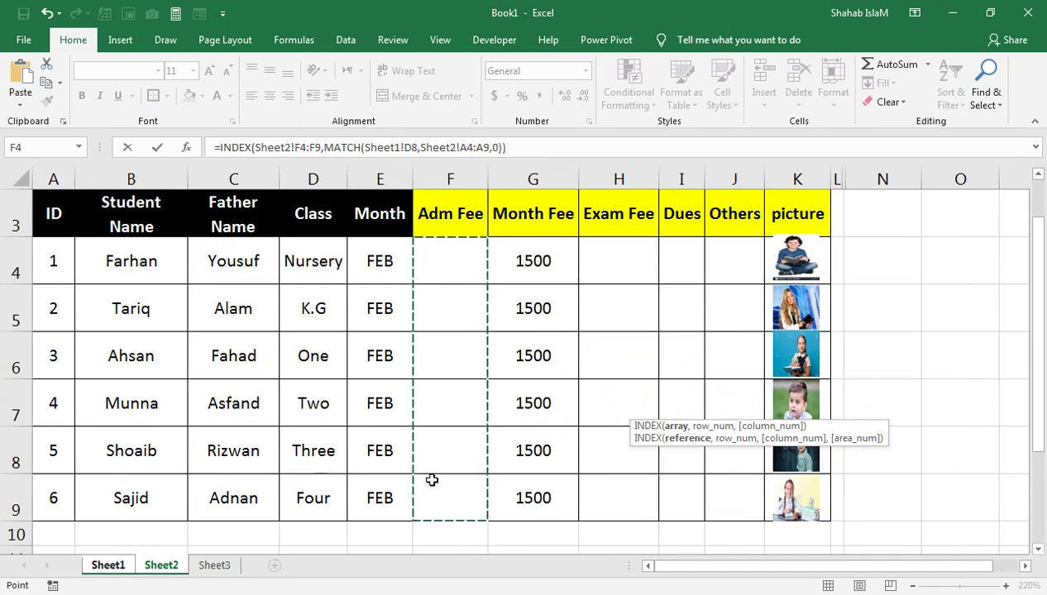
key("Return")
Step: Make the Month Fee cell H10 look up Sheet2!G4:G9, showing 1500
left_click(648, 403)
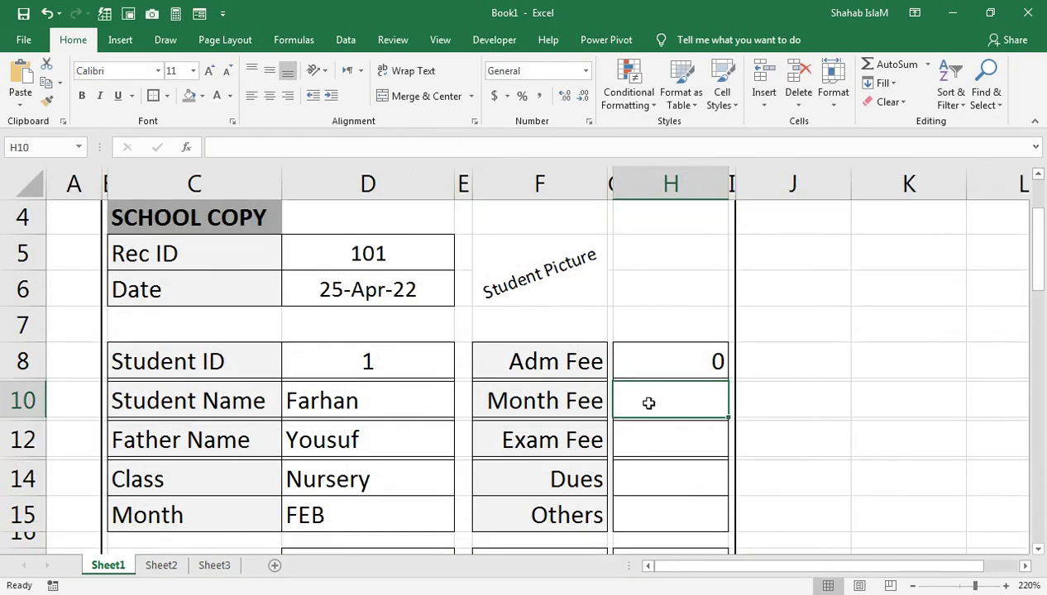
type("=INDEX(Sheet2!B4:B9,MATCH(Sheet1!D8,Sheet2!A4:A9,0))")
double_click(652, 401)
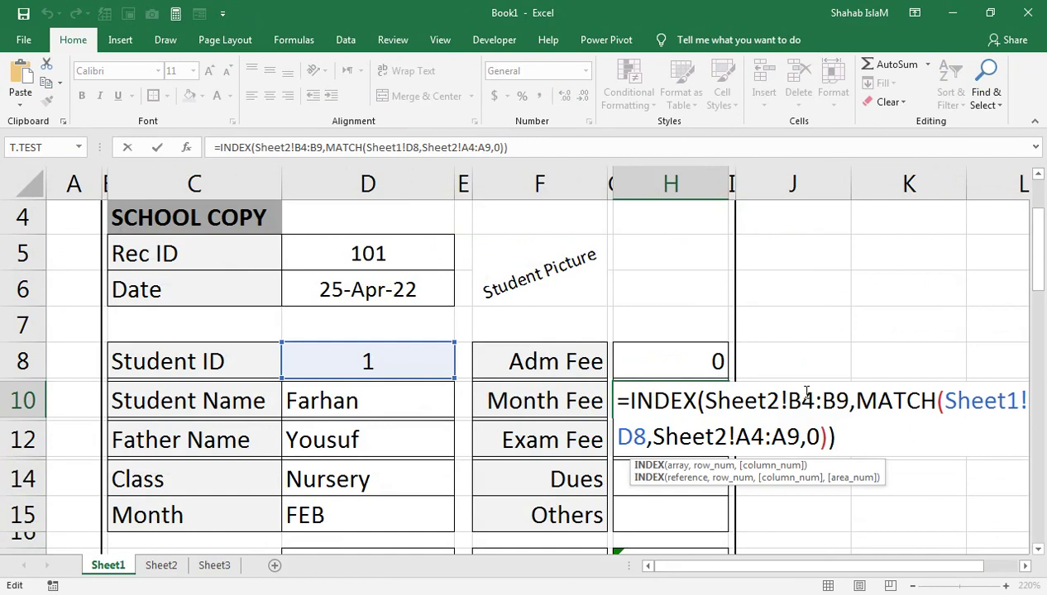
left_click_drag(851, 401, 830, 402)
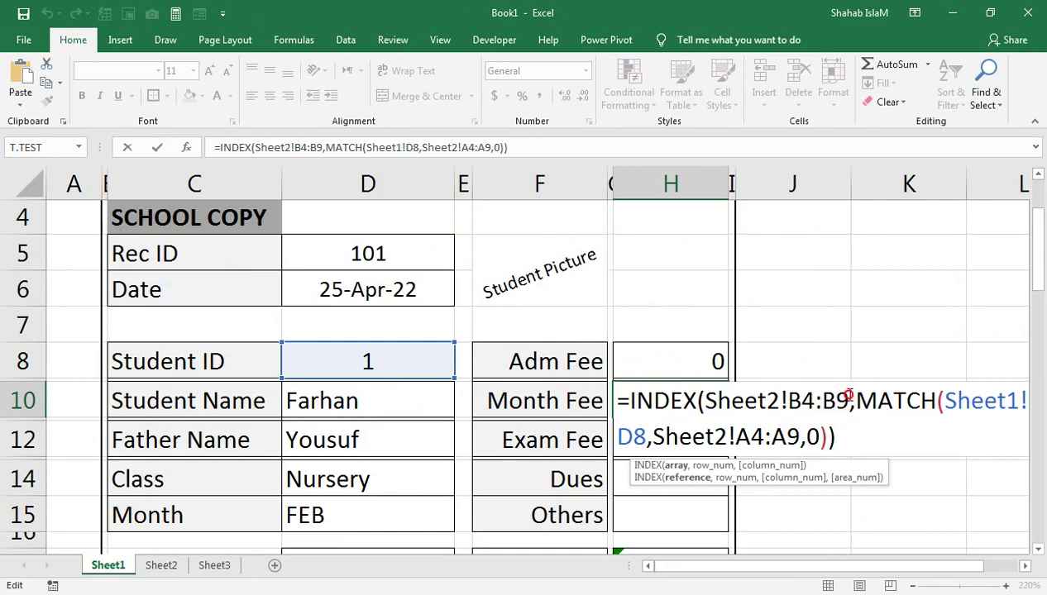
left_click_drag(837, 399, 720, 404)
left_click(162, 566)
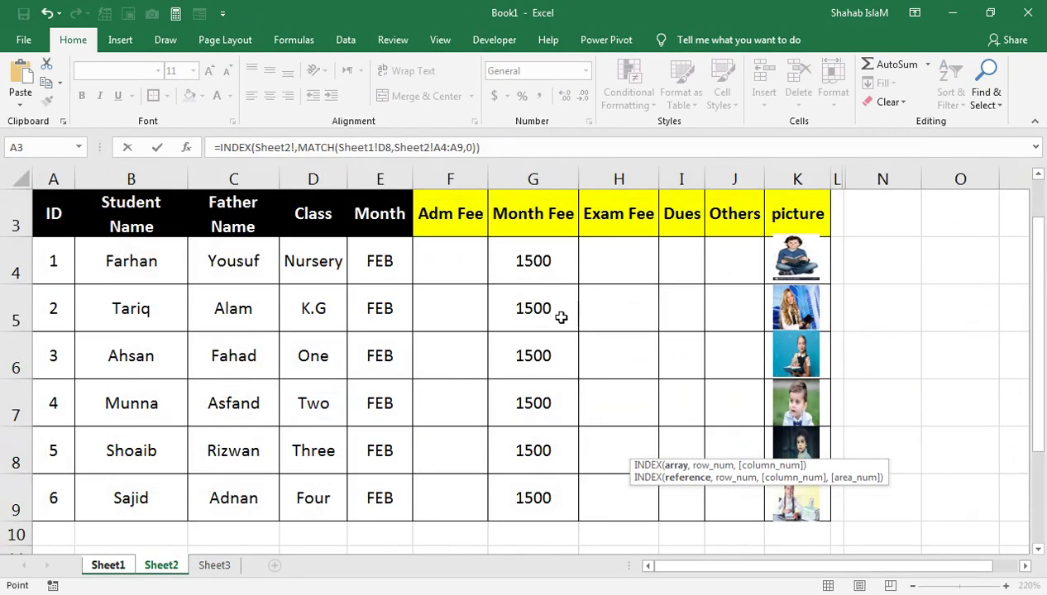
left_click_drag(545, 247, 503, 503)
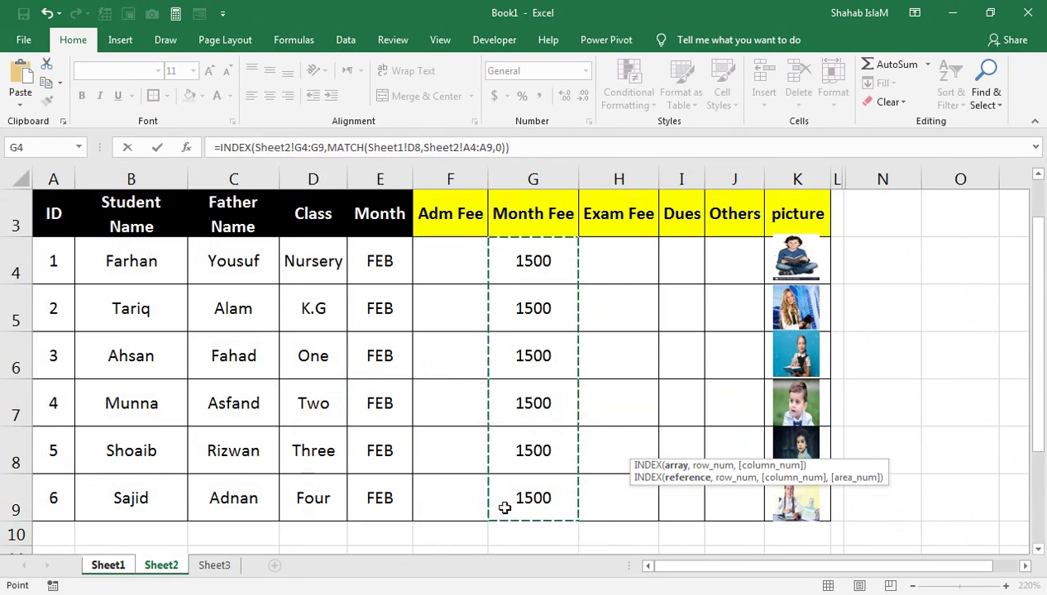
key("Return")
Step: Make the Exam Fee cell H12 look up Sheet2!H4:H9, showing 0
left_click(630, 436)
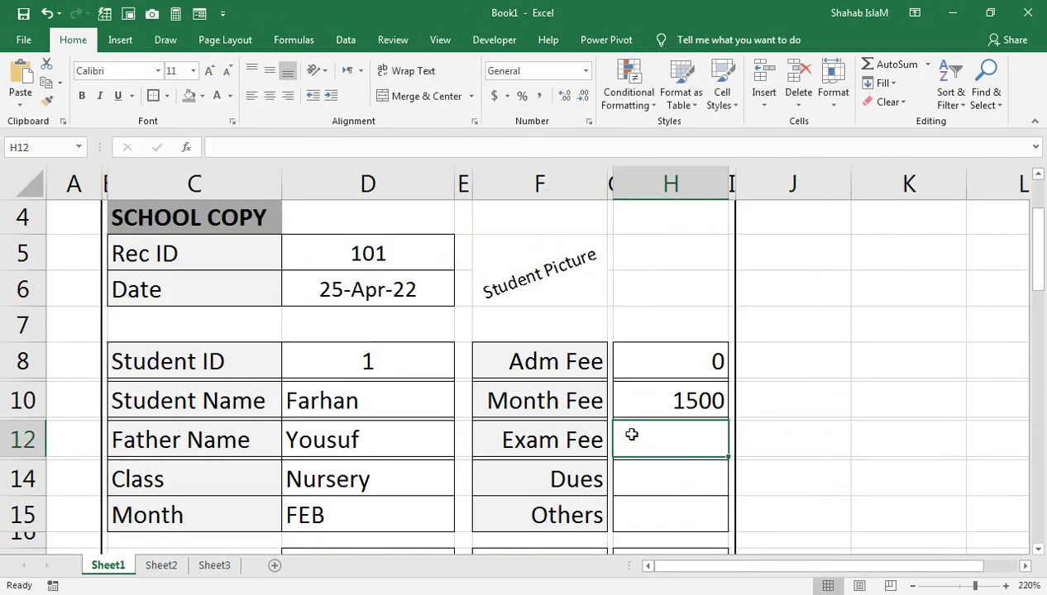
type("=INDEX(Sheet2!B4:B9,MATCH(Sheet1!D8,Sheet2!A4:A9,0))")
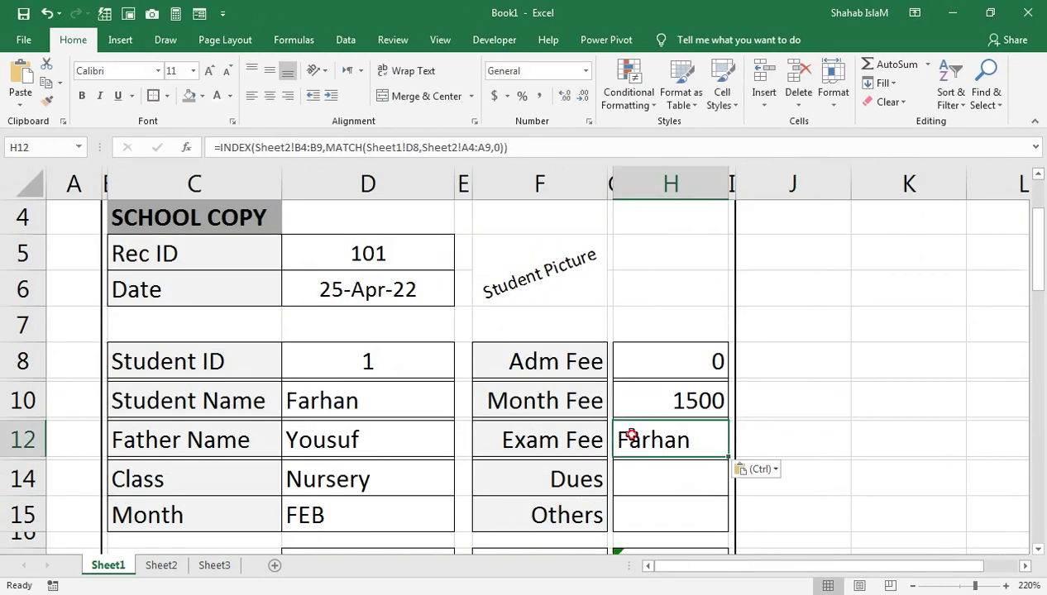
double_click(630, 436)
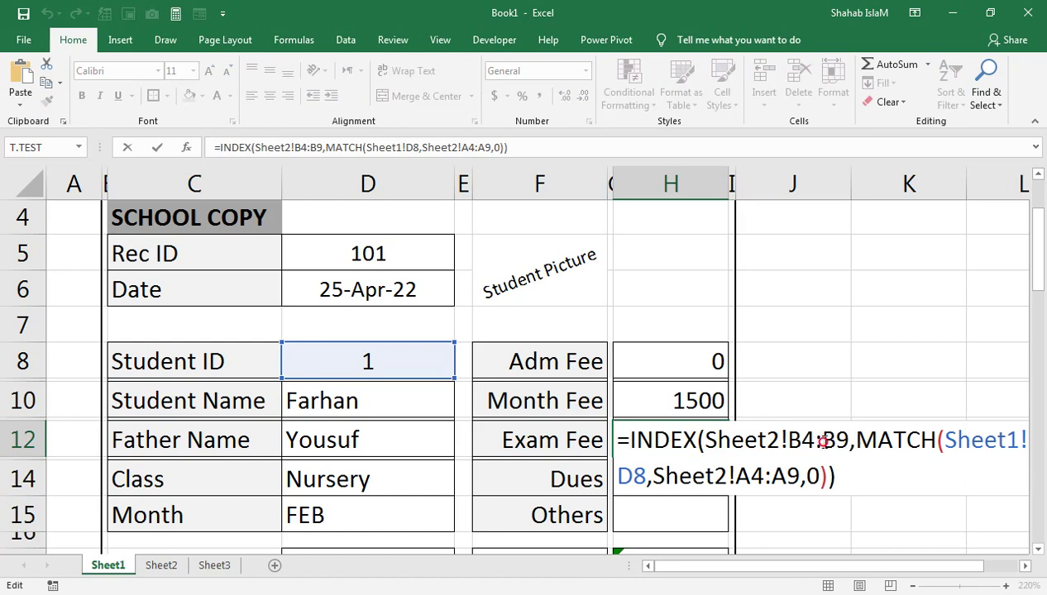
left_click_drag(824, 443, 710, 448)
left_click(161, 565)
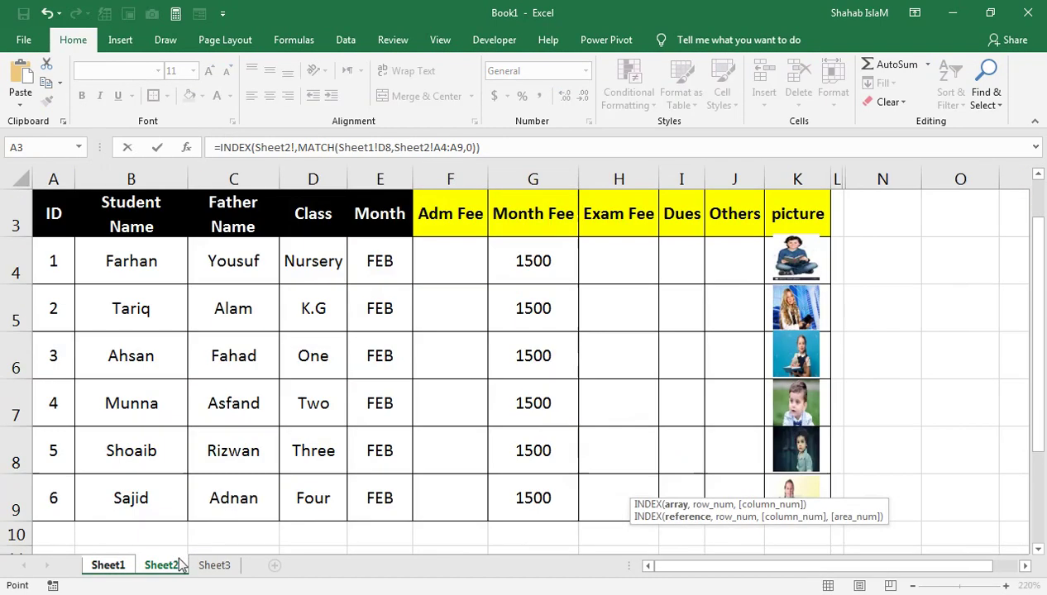
left_click_drag(622, 263, 609, 491)
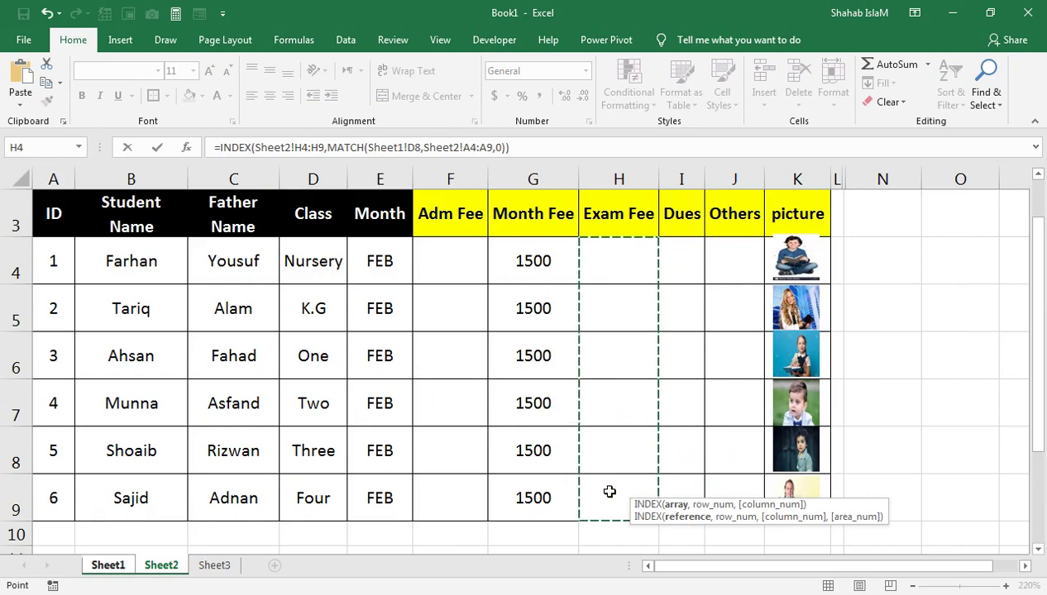
key("Return")
double_click(657, 474)
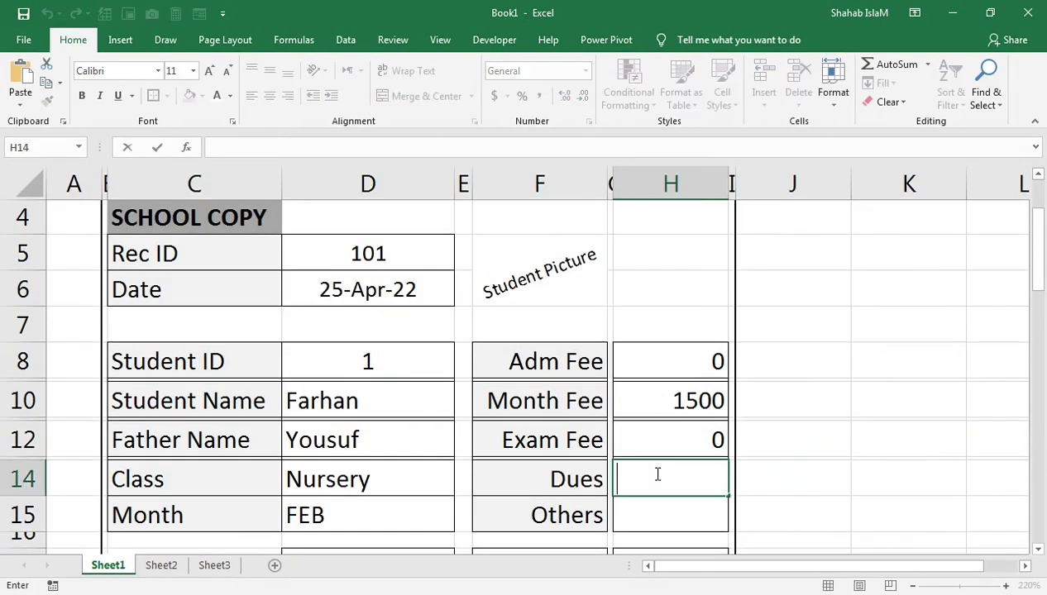
Step: Make the Dues cell H14 look up Sheet2!I4:I9 with the pasted INDEX/MATCH formula
left_click(671, 477)
key("ctrl+v")
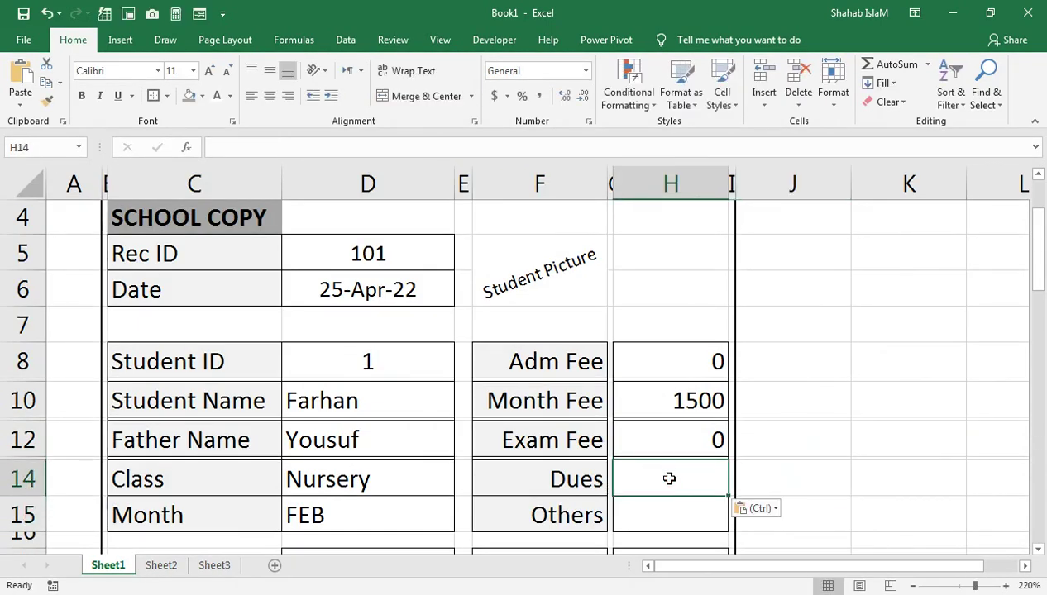
double_click(670, 478)
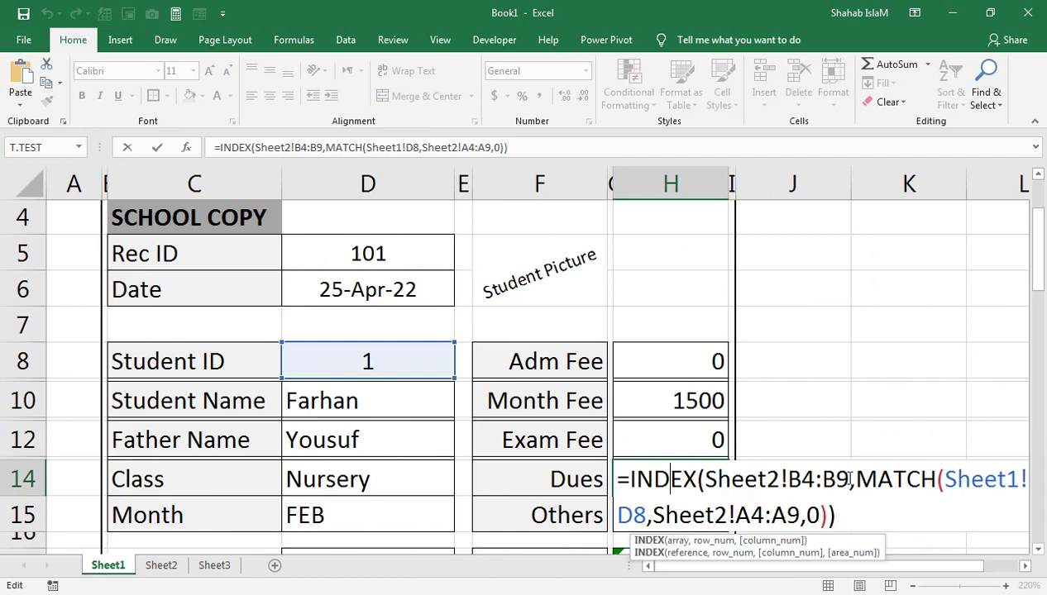
left_click_drag(848, 479, 704, 482)
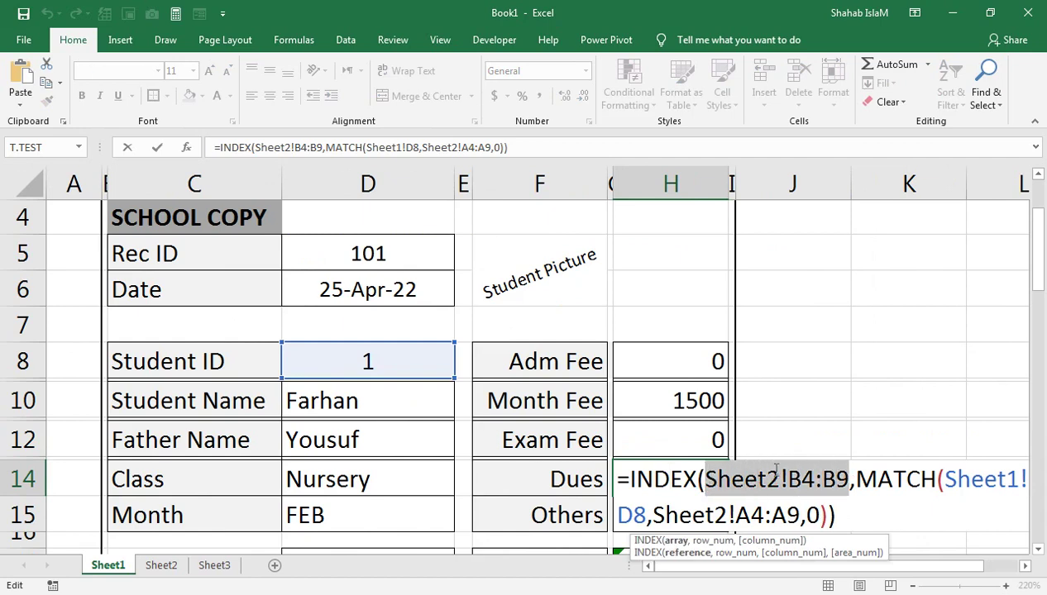
left_click(174, 570)
left_click_drag(680, 258, 683, 481)
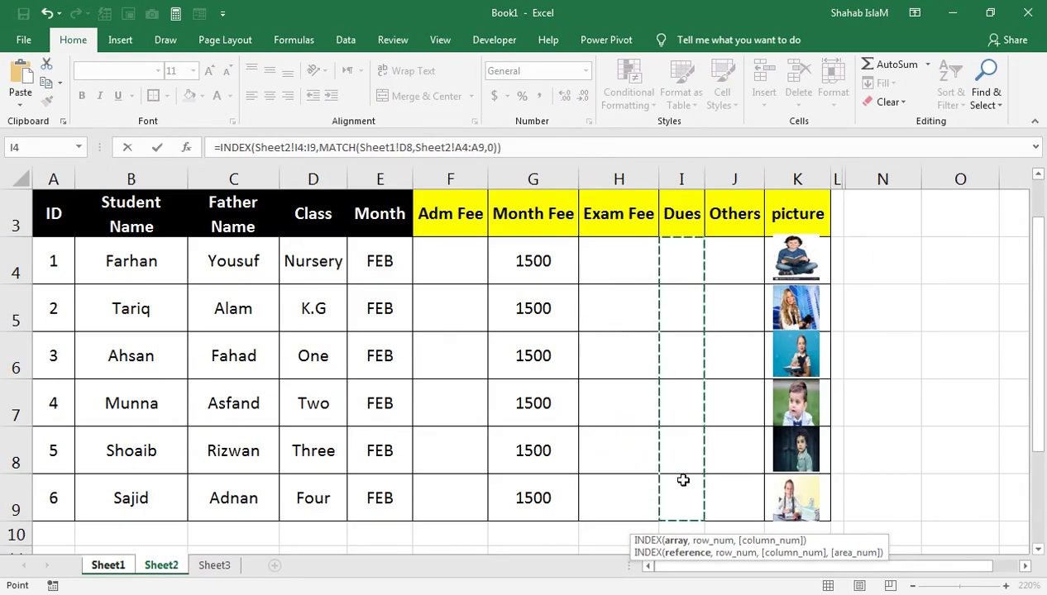
key("Return")
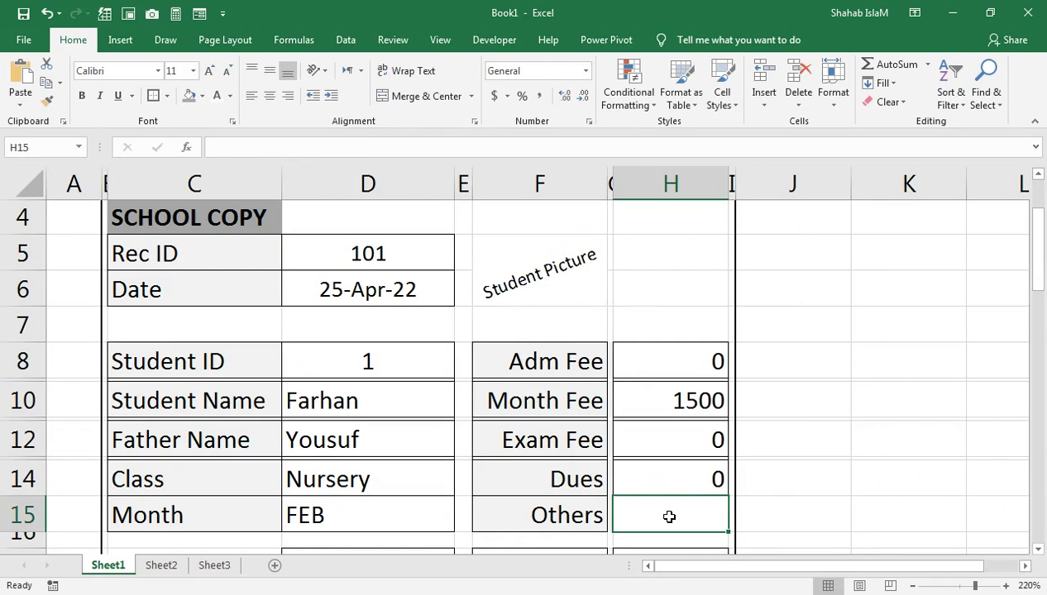
Step: Make the Others cell H15 look up Sheet2!J4:J9, showing 0
key("ctrl+v")
double_click(670, 517)
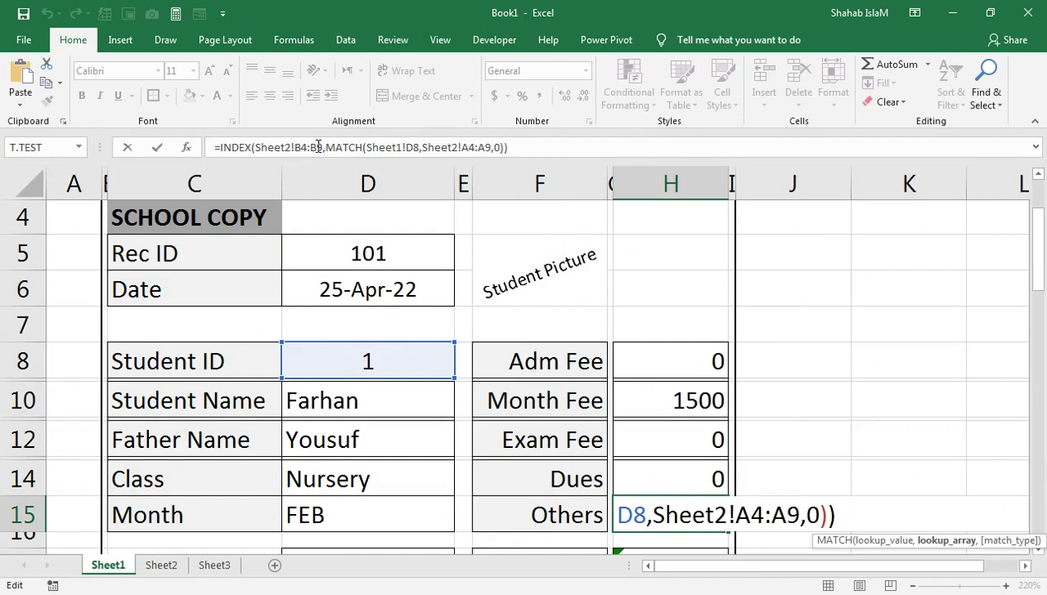
left_click_drag(322, 147, 247, 149)
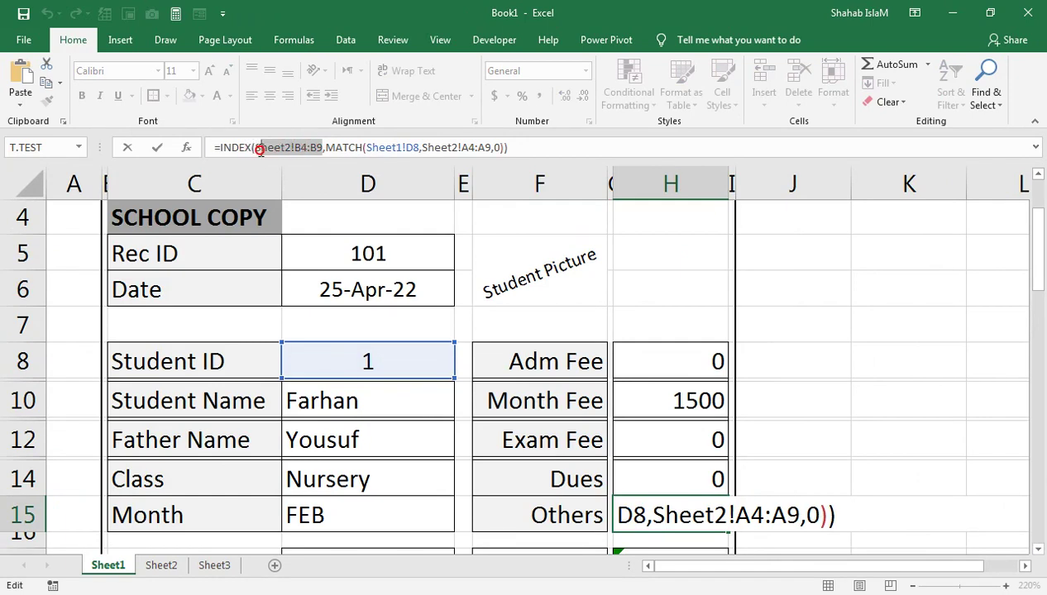
left_click(149, 567)
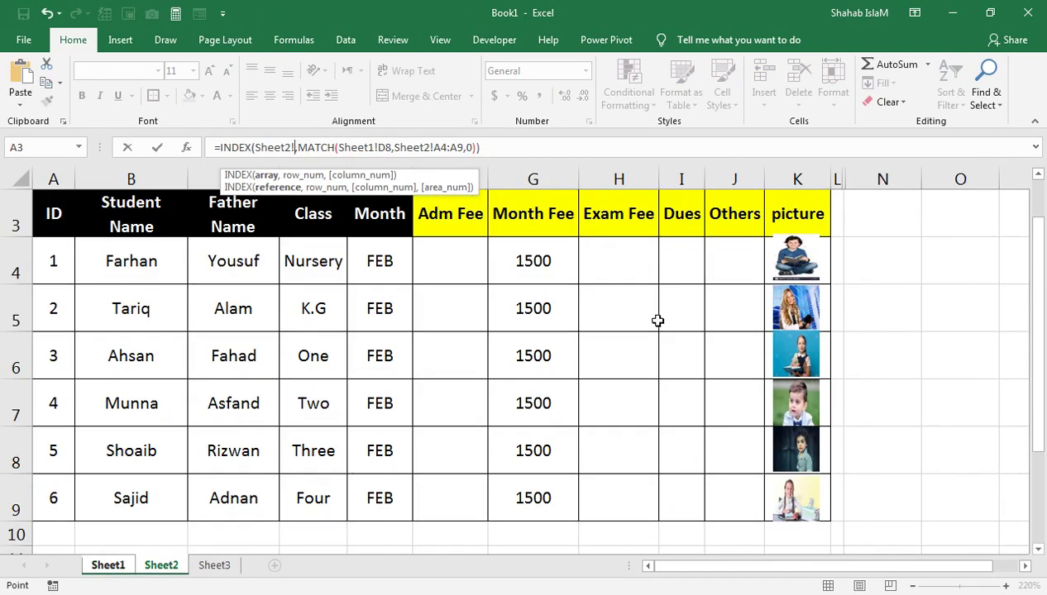
left_click_drag(739, 248, 719, 476)
key("Return")
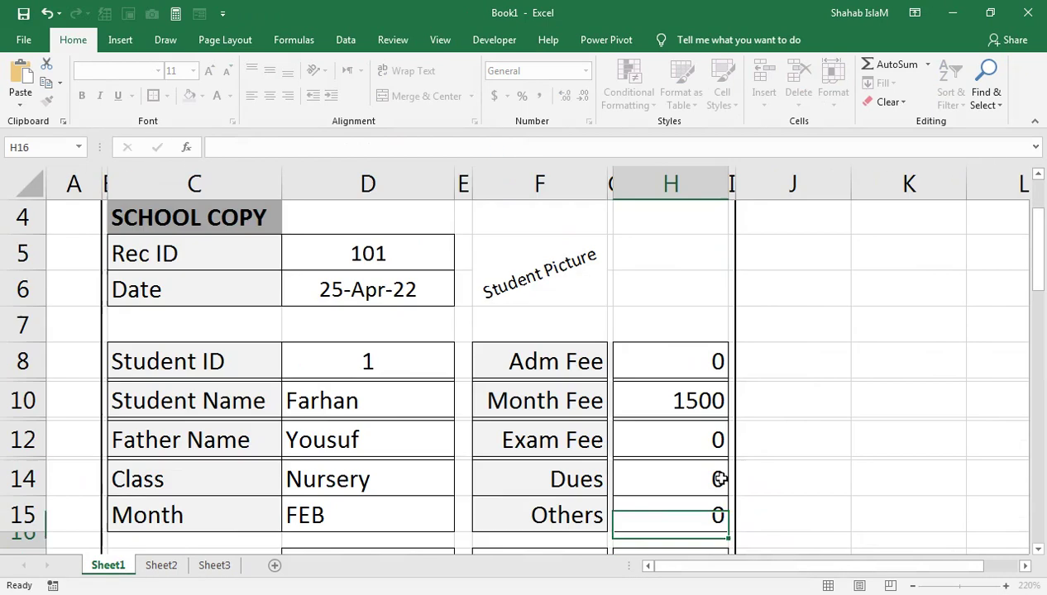
Step: Center the fee values H8:H15 and vertically center the left-aligned student details D10:D15
left_click_drag(674, 368, 654, 497)
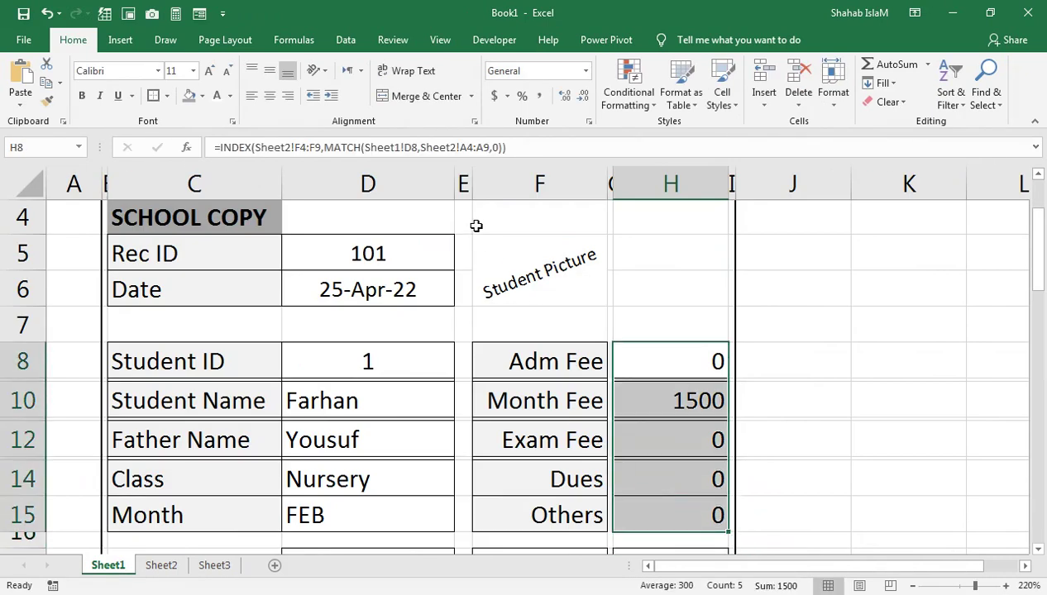
left_click(269, 98)
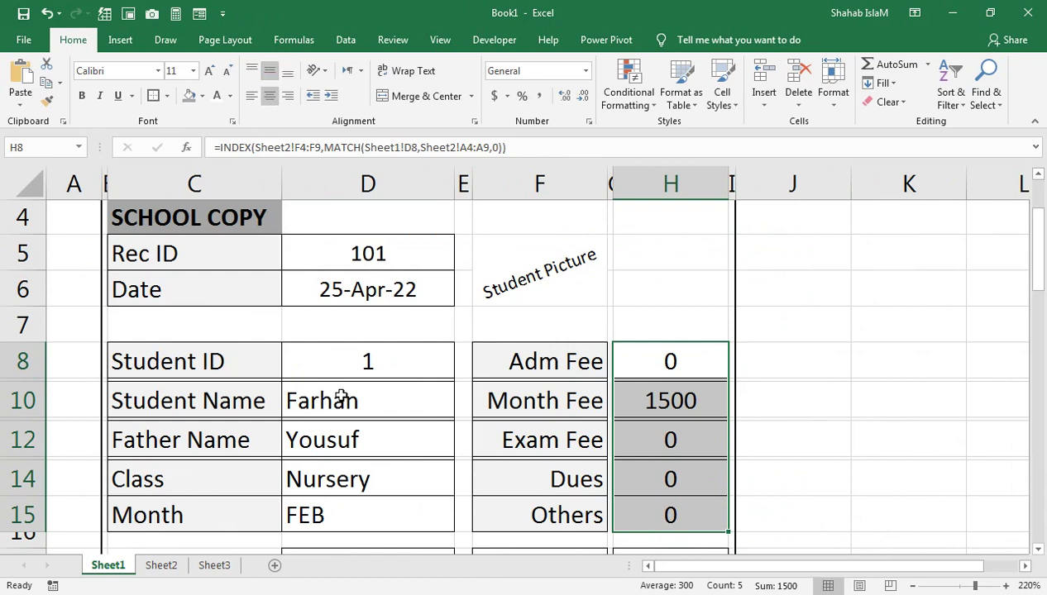
left_click_drag(319, 406, 306, 513)
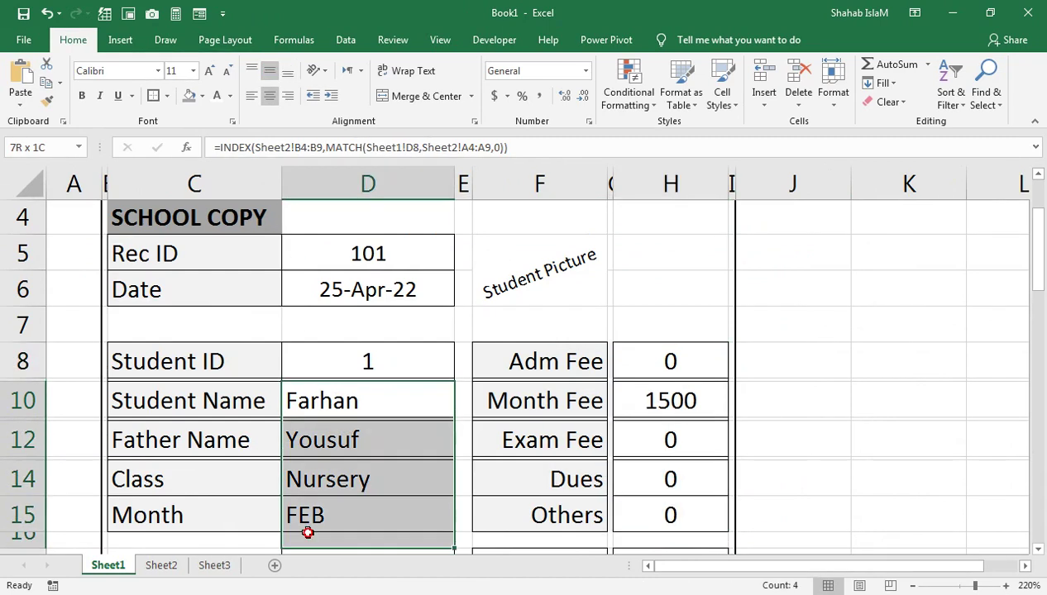
left_click(270, 96)
left_click(270, 70)
left_click(250, 95)
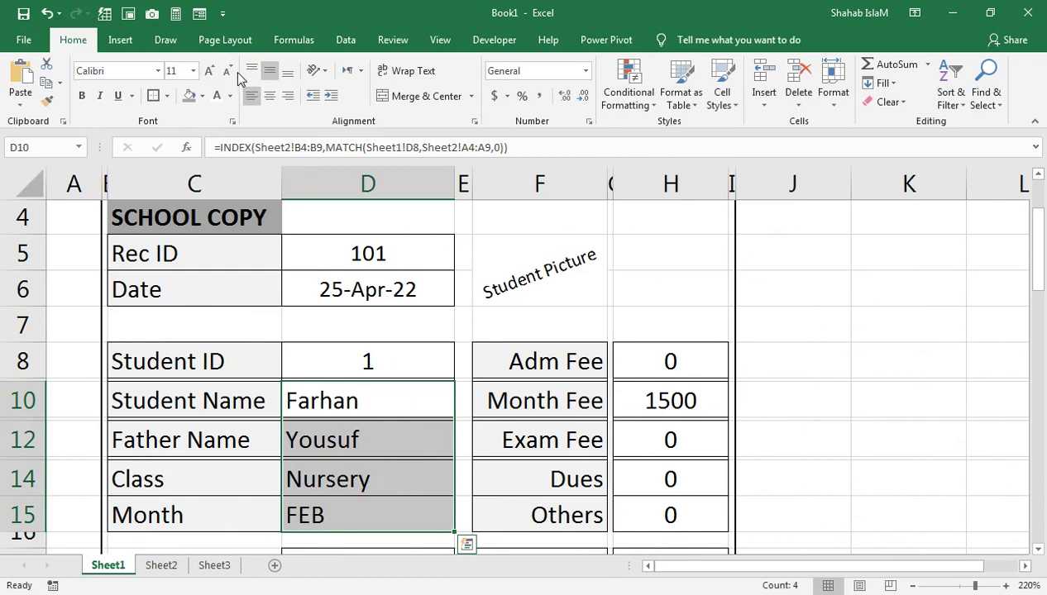
Step: Set both the student details and the fee values to font size 10
left_click(224, 72)
left_click_drag(648, 370, 648, 506)
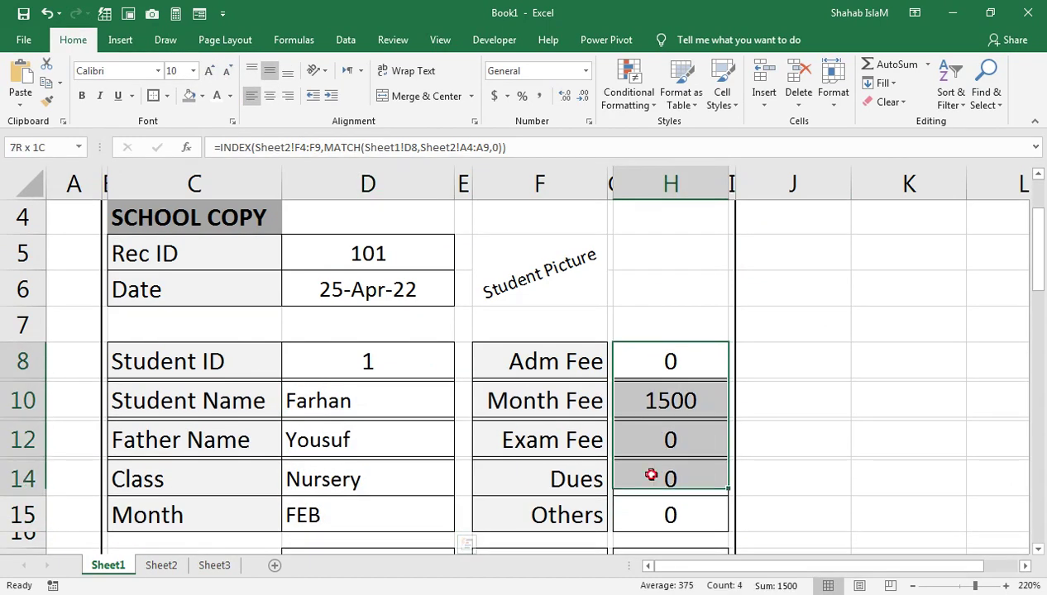
left_click(230, 72)
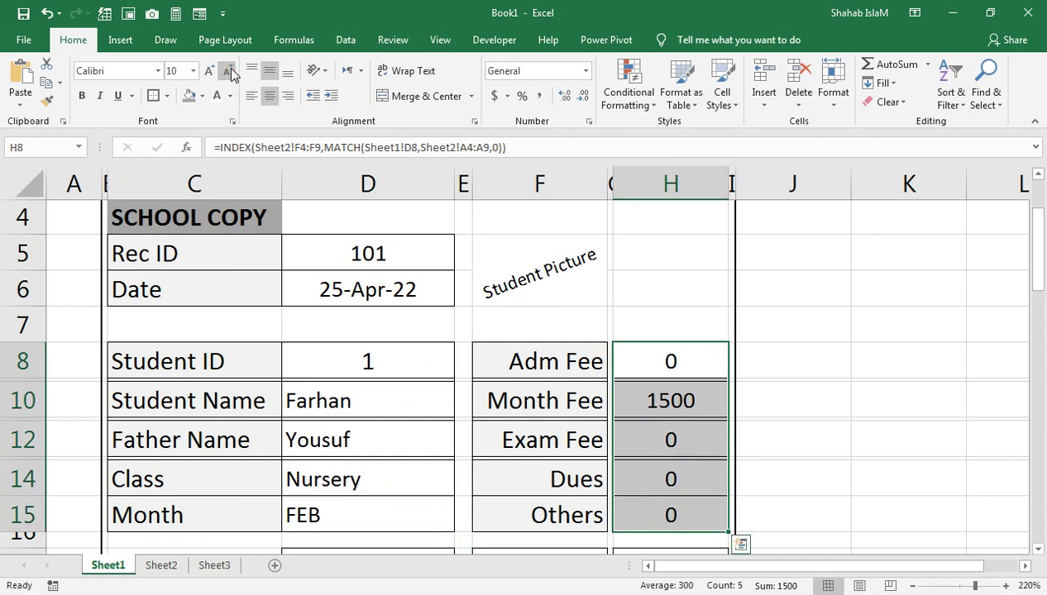
left_click(217, 361)
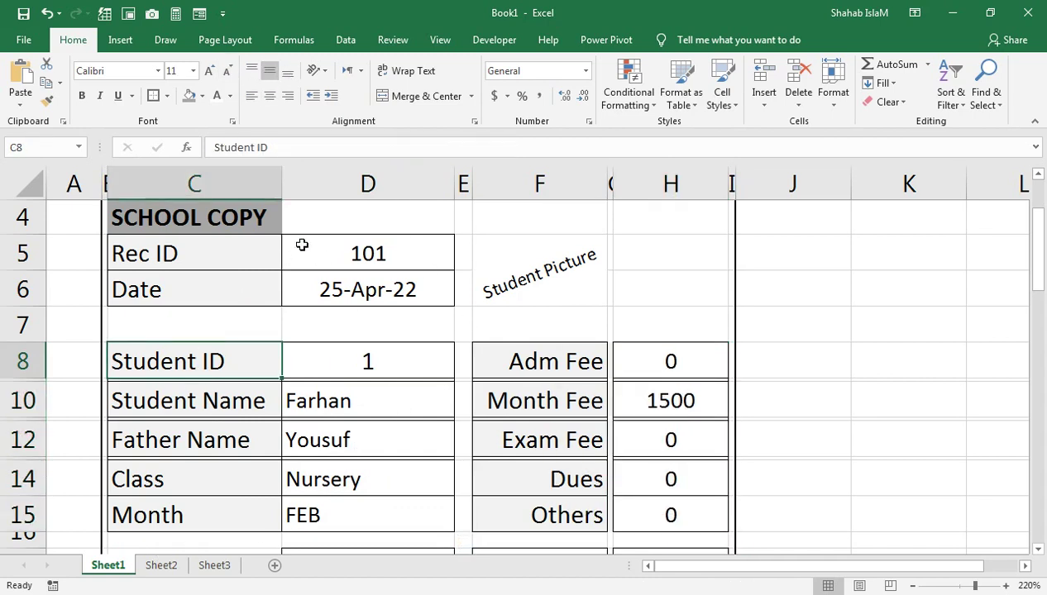
scroll(272, 259, "up", 1)
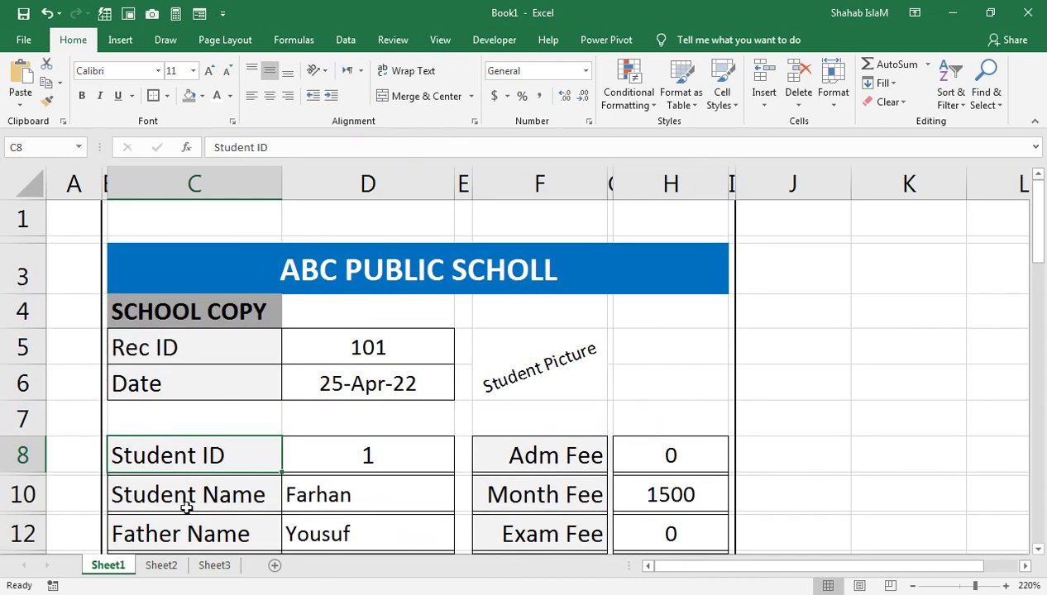
Step: On Sheet2, enter student 1's fees: Adm 500, Exam 300, Dues 200, Others 500
left_click(161, 565)
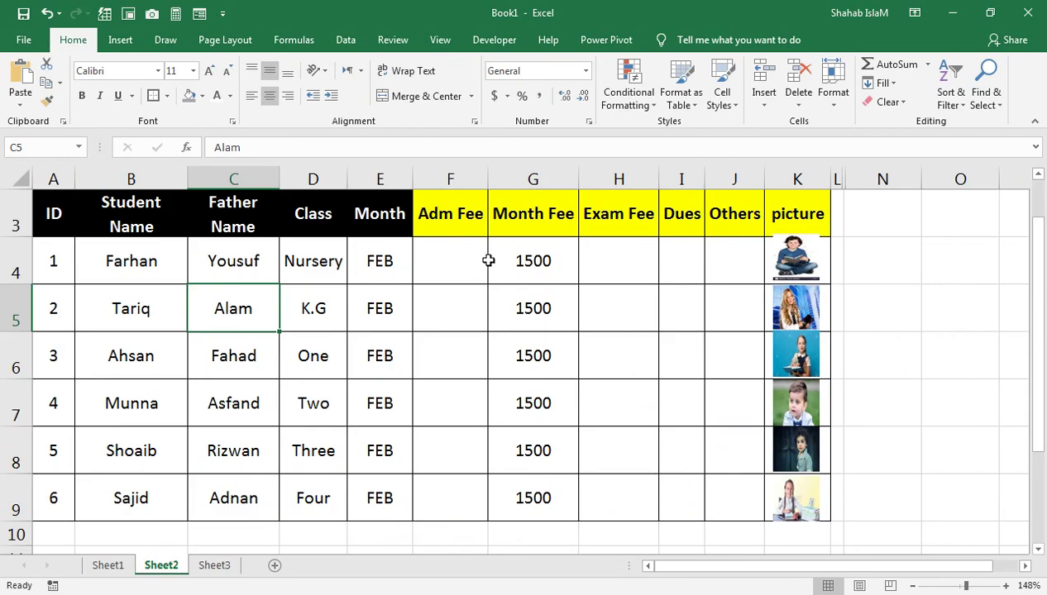
left_click(464, 258)
type("5")
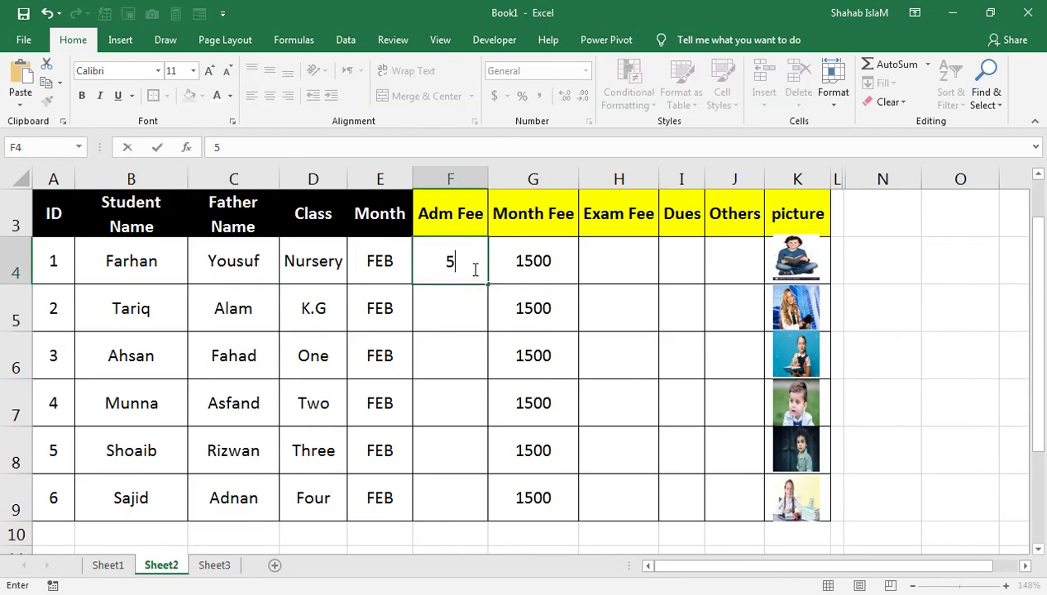
type("00")
key("Return")
key("Return")
key("Up")
key("Up")
key("Right")
key("Right")
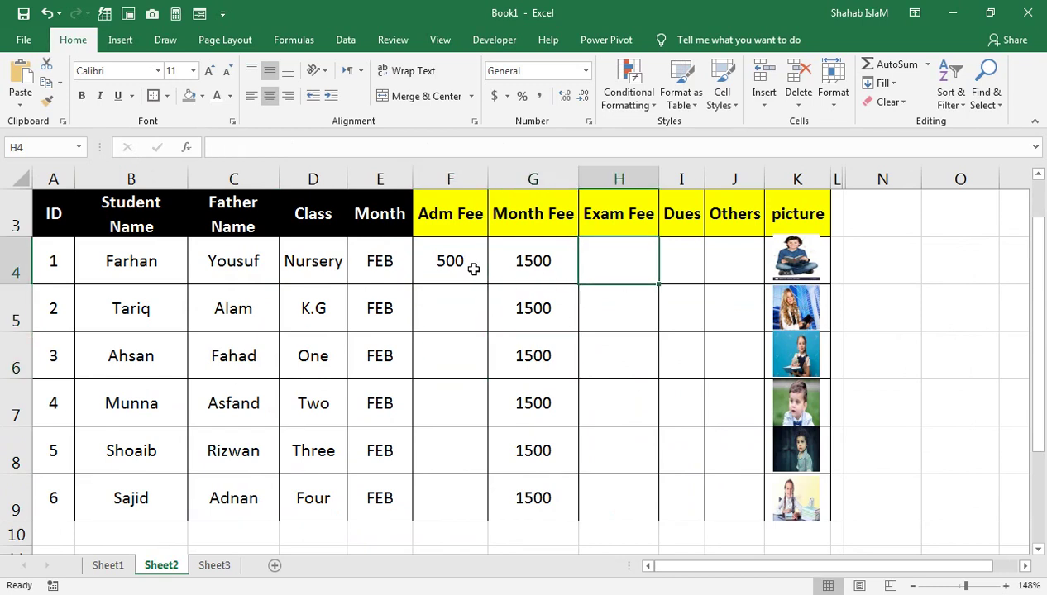
type("300")
key("Return")
key("Up")
key("Right")
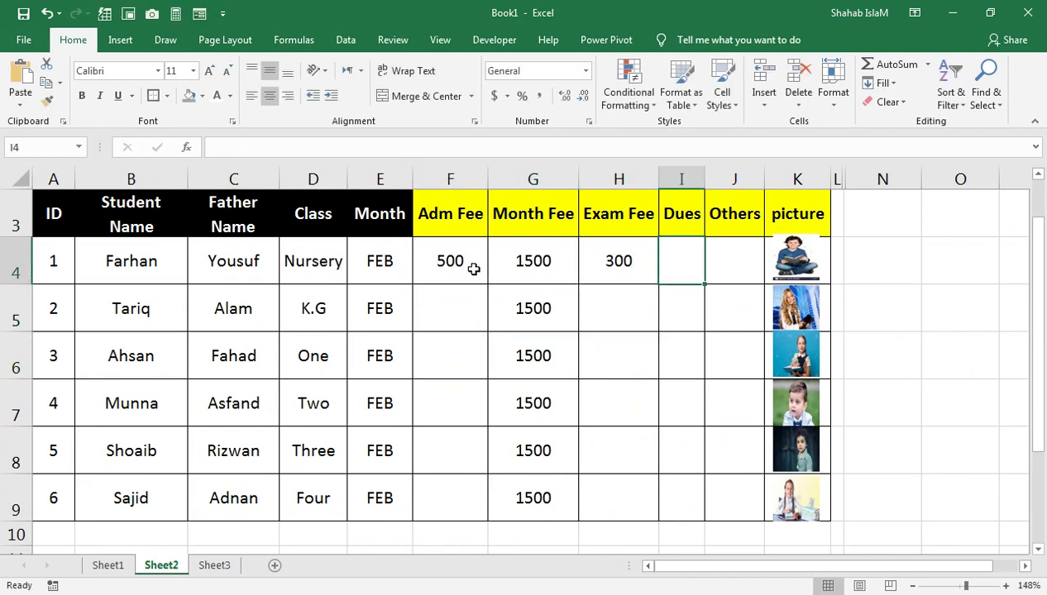
type("0")
key("Return")
key("Up")
key("Right")
type("500")
key("Return")
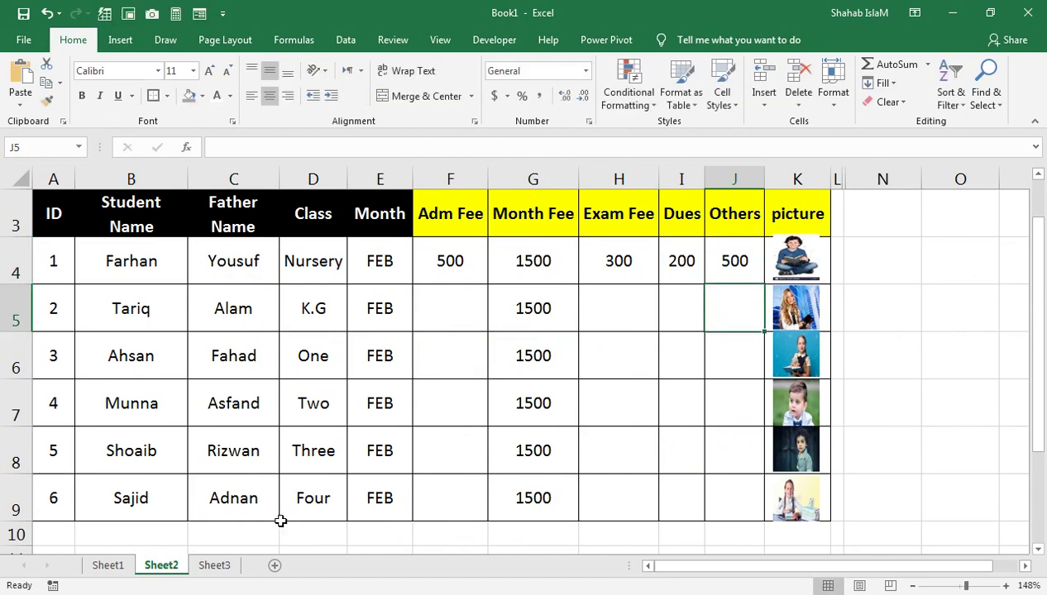
Step: Back on Sheet1, check that the receipt total in H17 now reads 3000
left_click(108, 565)
scroll(528, 512, "down", 1)
scroll(560, 492, "down", 2)
left_click(662, 460)
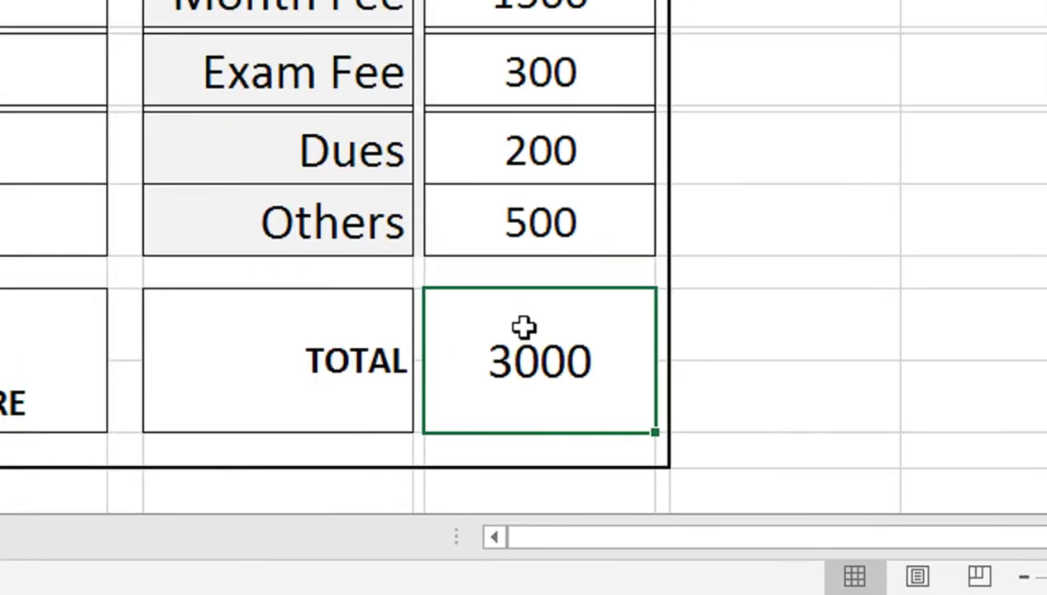
scroll(482, 461, "up", 1)
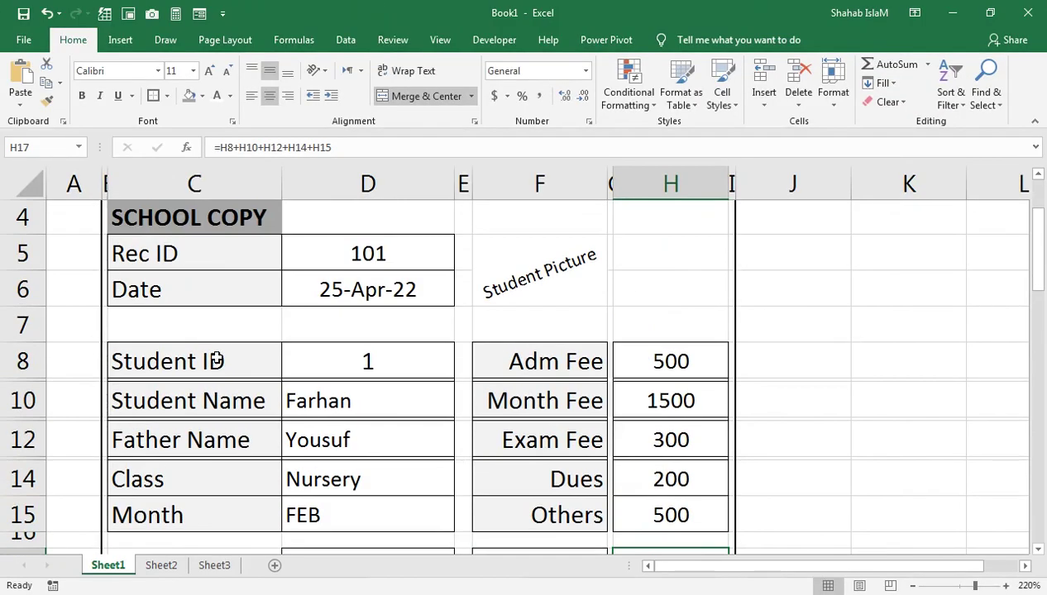
Step: Link the student copy's Rec ID in D25 to the school copy with =D5
scroll(230, 325, "down", 3)
scroll(230, 325, "down", 1)
scroll(230, 325, "down", 1)
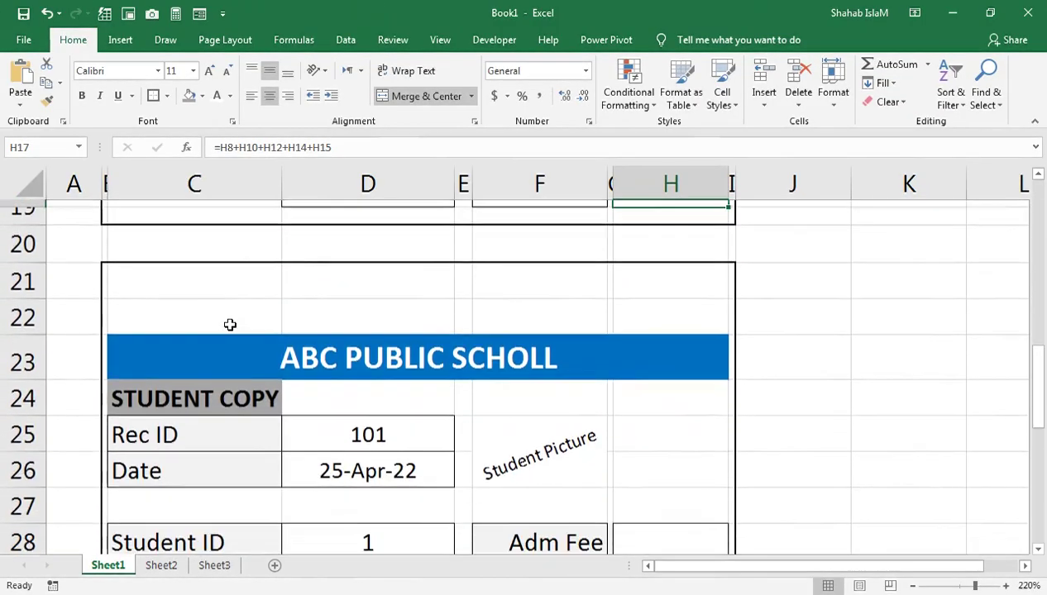
scroll(229, 325, "down", 1)
scroll(230, 325, "down", 1)
left_click(354, 437)
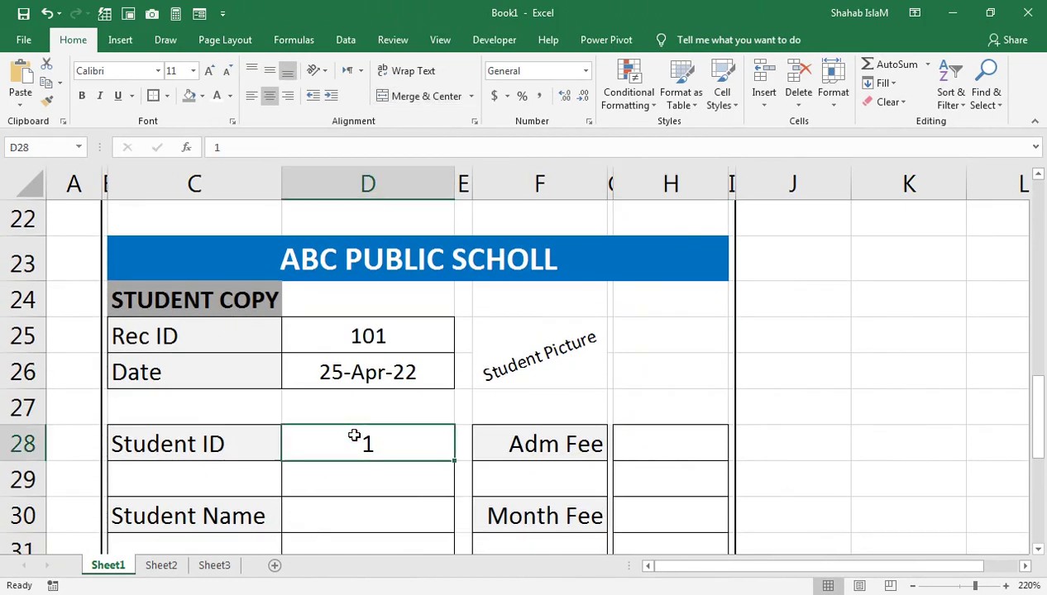
left_click(369, 369)
left_click(374, 333)
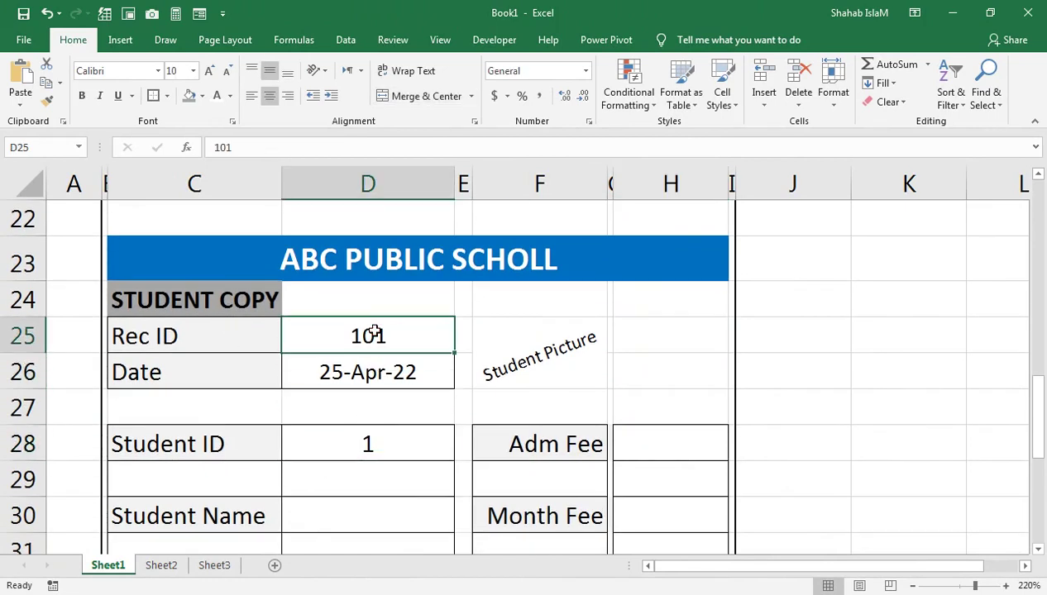
type("=")
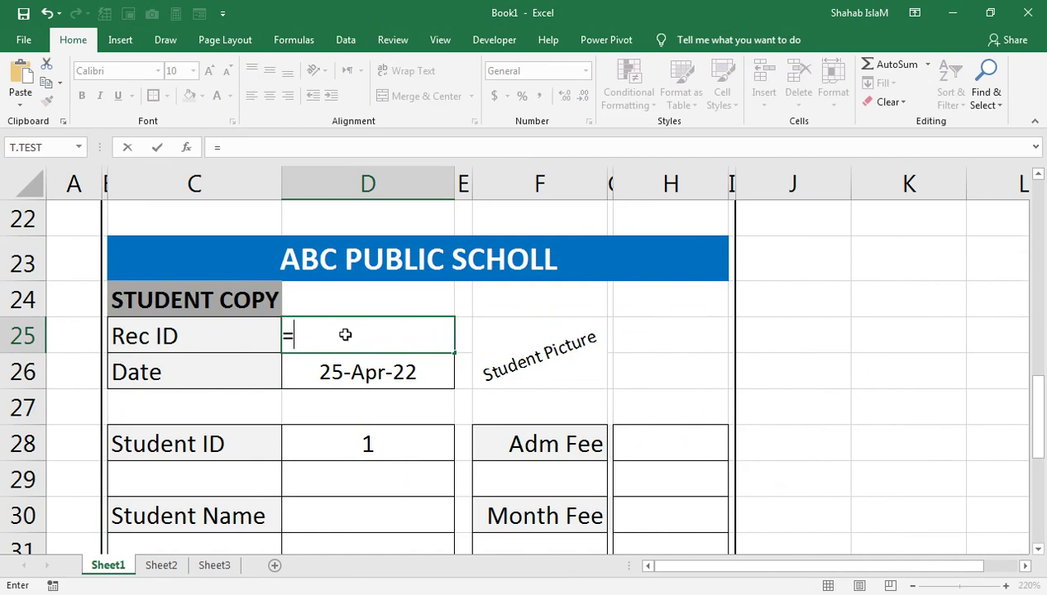
scroll(345, 335, "up", 5)
scroll(317, 267, "up", 3)
left_click(353, 349)
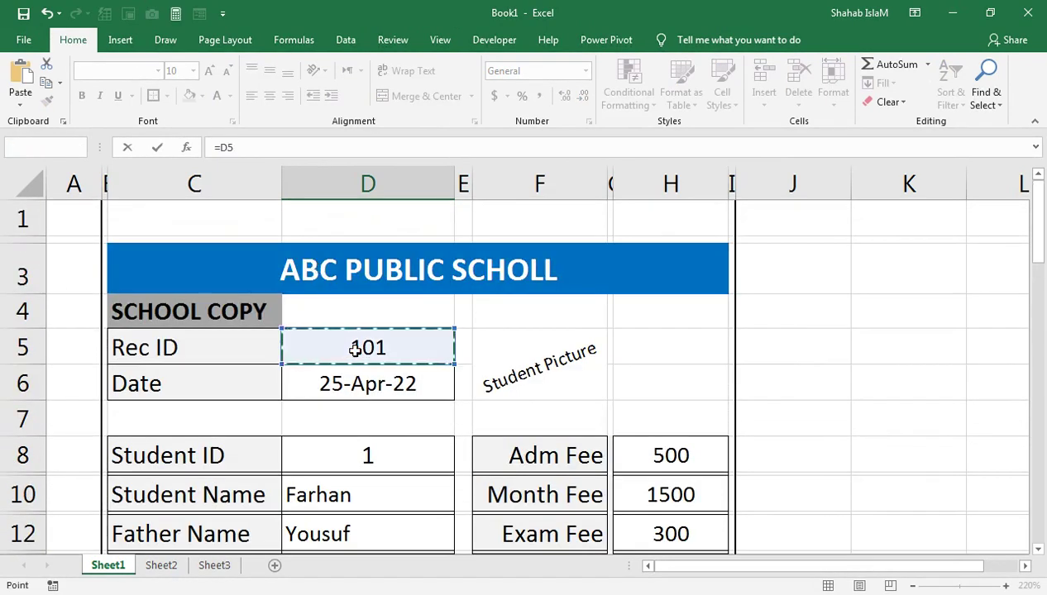
key("Return")
Step: Link the student copy's date in D26 to the school copy with =D6
scroll(356, 350, "down", 5)
scroll(351, 382, "down", 1)
double_click(354, 449)
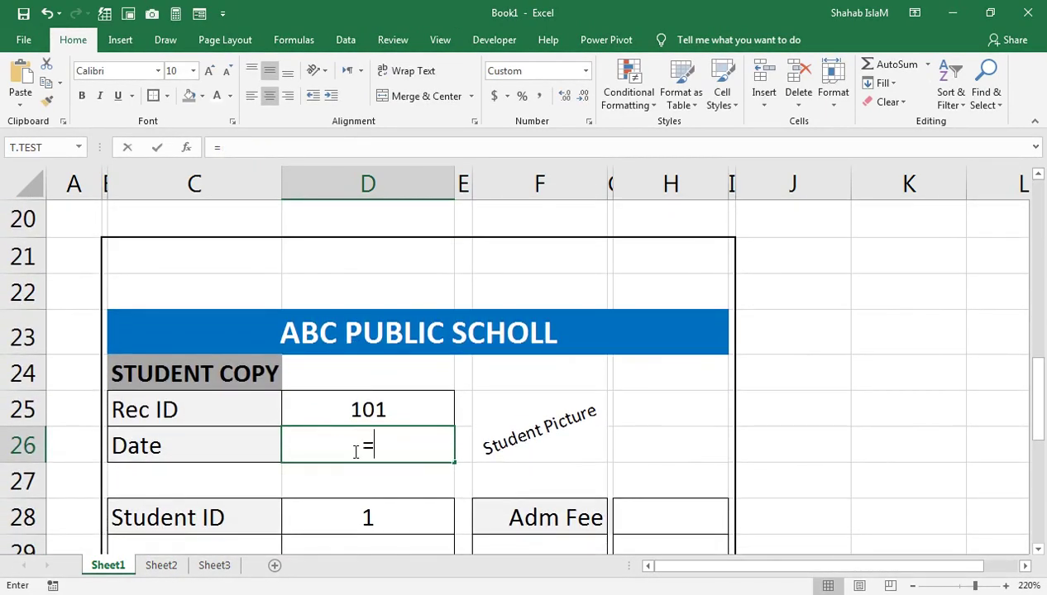
type("=")
scroll(351, 444, "up", 2)
scroll(358, 309, "up", 1)
scroll(351, 271, "up", 2)
left_click(351, 271)
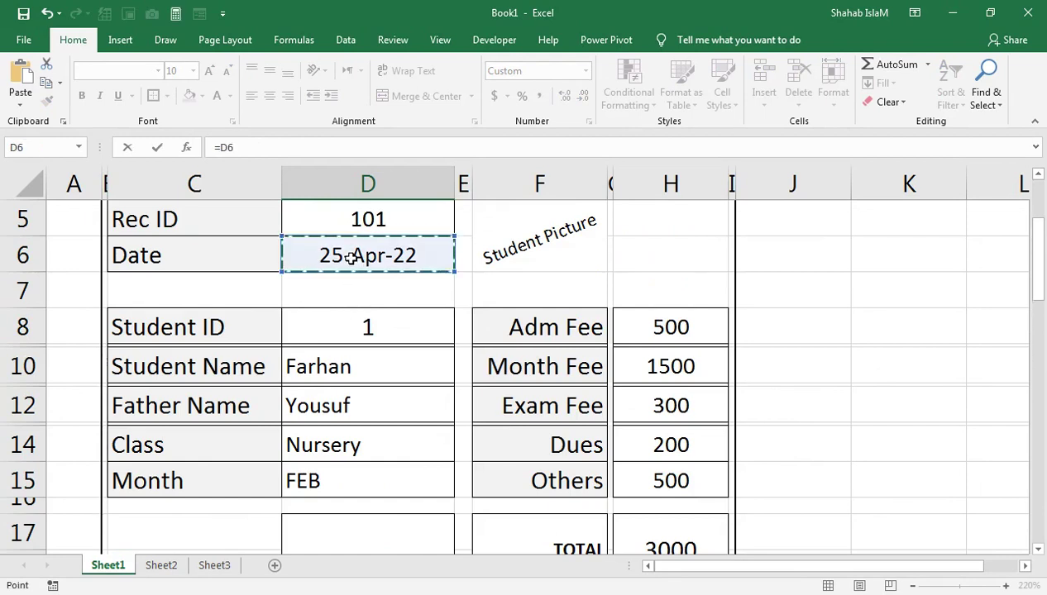
key("Return")
Step: Link the student copy's Student ID in D28 to the school copy with =D8
scroll(346, 257, "down", 4)
scroll(343, 331, "down", 1)
scroll(368, 449, "down", 1)
left_click(369, 480)
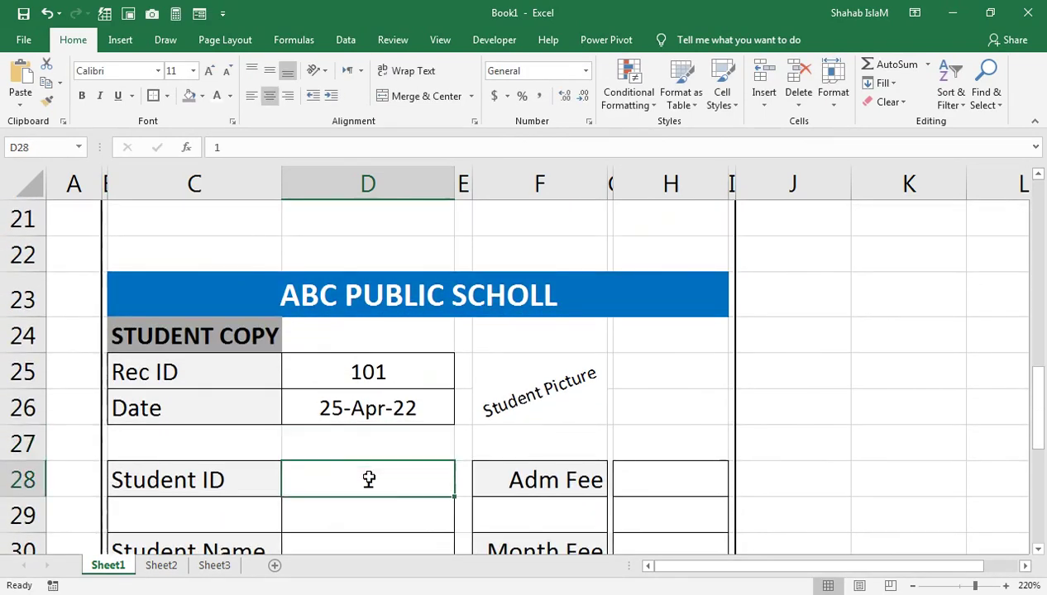
type("=")
scroll(368, 477, "up", 3)
scroll(308, 285, "up", 1)
scroll(317, 306, "up", 2)
left_click(339, 405)
key("Return")
scroll(339, 405, "down", 6)
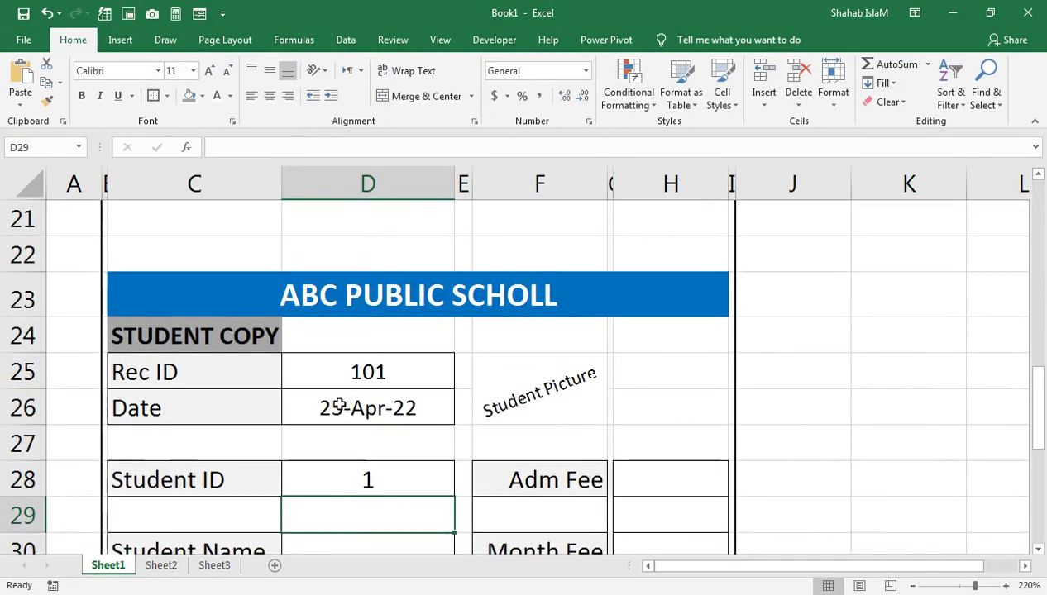
scroll(339, 417, "down", 1)
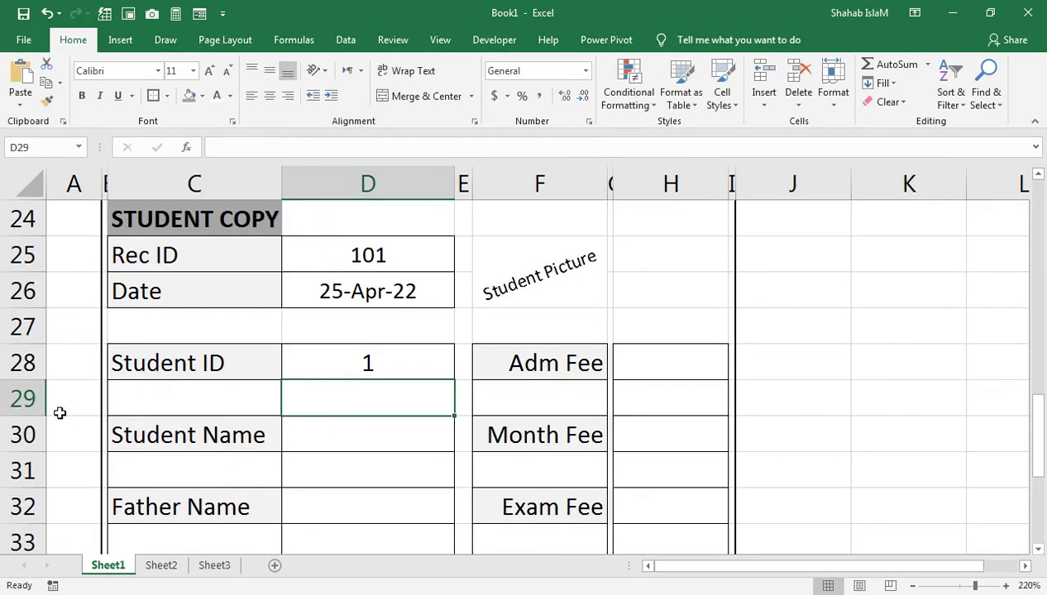
left_click(23, 398)
scroll(24, 398, "down", 1)
Step: Shrink blank rows 29, 31 and 33 to a 2.25 height, undoing an accidental resize first
left_click(23, 362, "ctrl")
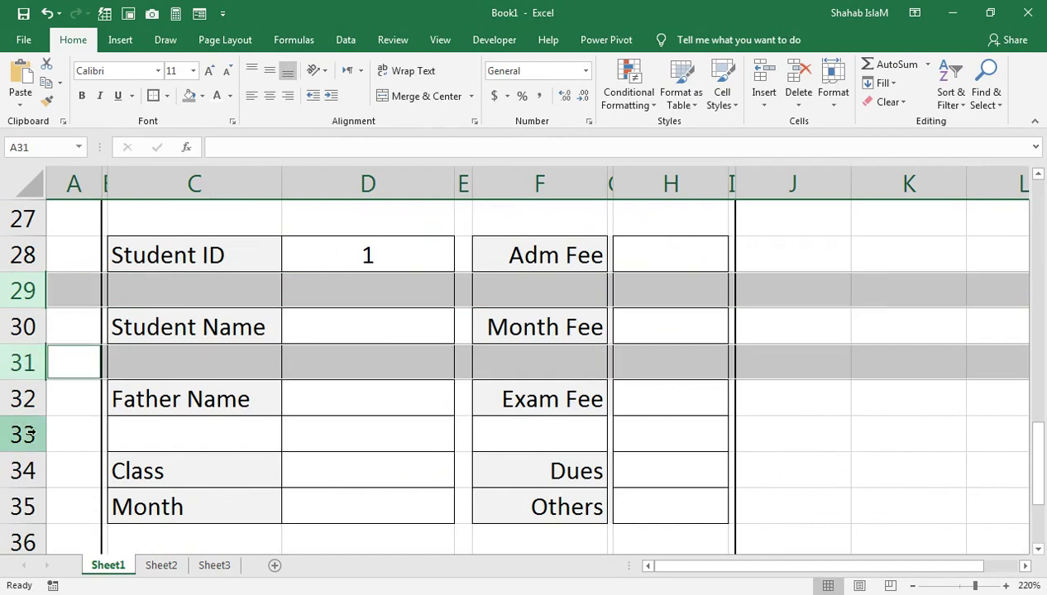
left_click(24, 434, "ctrl")
mouse_move(33, 416)
left_mouse_down()
mouse_move(35, 401)
mouse_move(13, 386)
left_mouse_up()
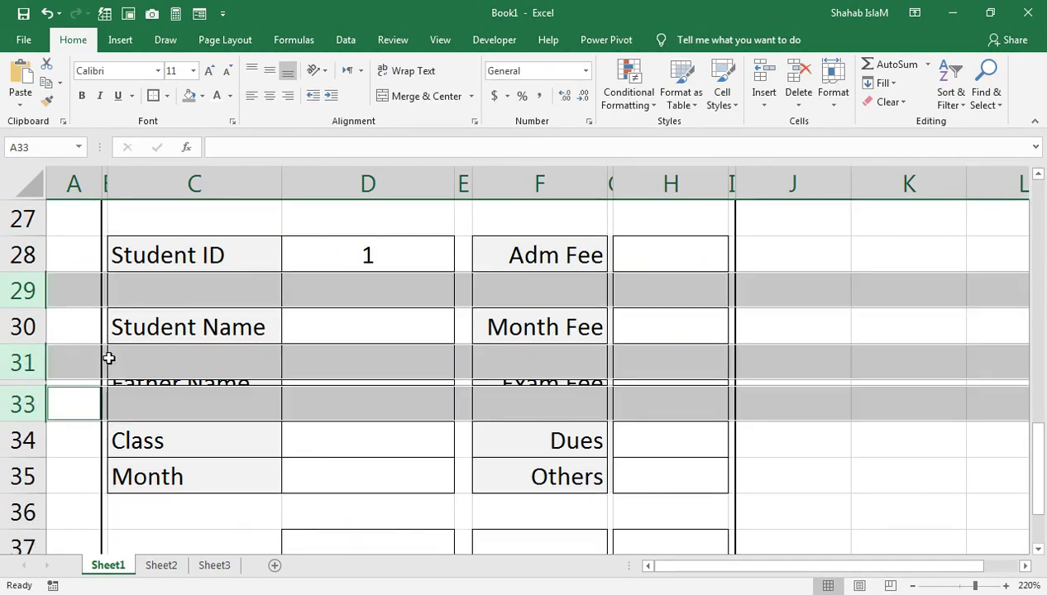
key("ctrl+z")
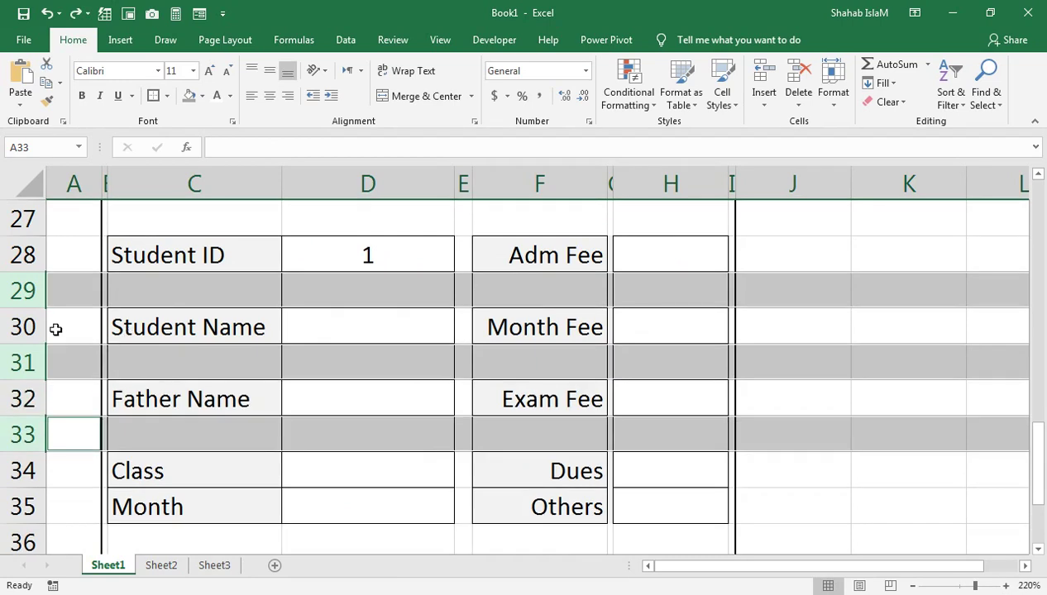
left_click(23, 328)
left_click(18, 290)
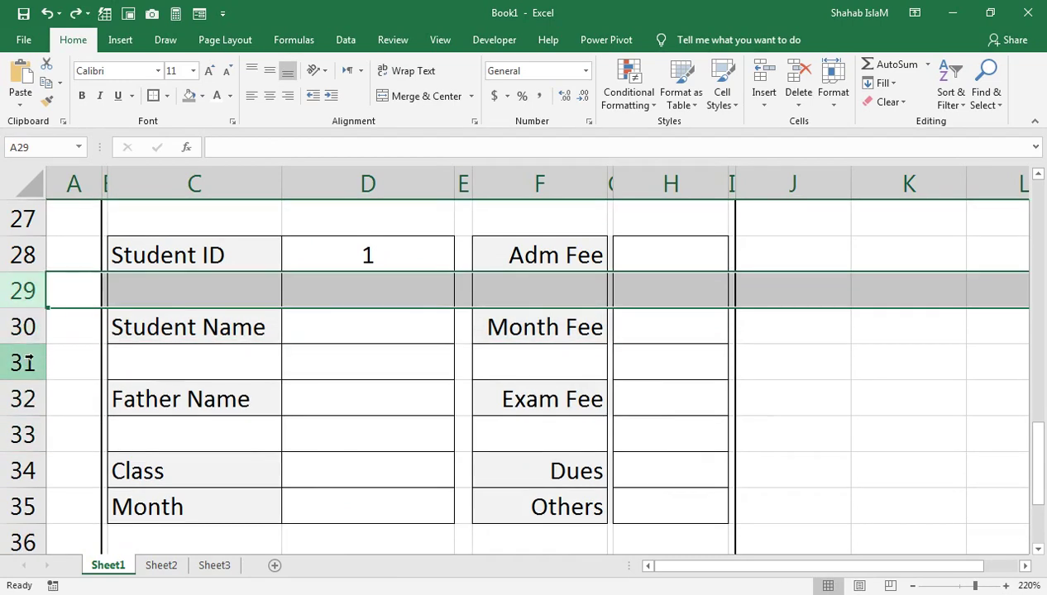
left_click(18, 363, "ctrl")
left_click(17, 434, "ctrl")
left_click_drag(37, 380, 44, 351)
left_click(208, 302)
Step: Link the student copy's Student Name and Father Name to the school copy's D10 and D12
scroll(261, 319, "up", 1)
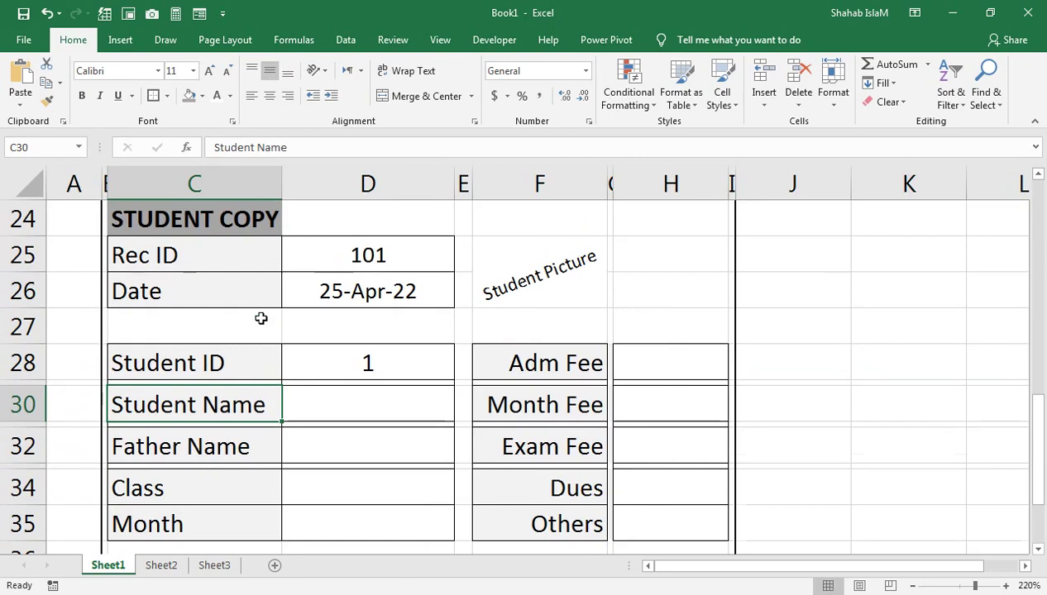
left_click(317, 403)
type("=")
scroll(327, 388, "up", 3)
scroll(331, 379, "up", 2)
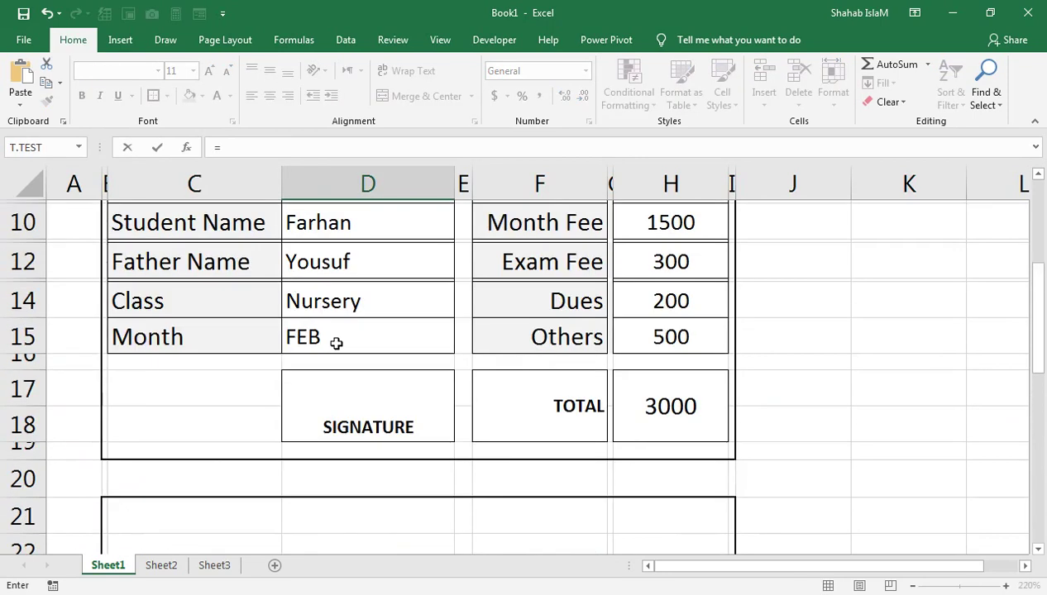
scroll(340, 302, "up", 1)
scroll(340, 300, "up", 2)
left_click(356, 457)
key("Return")
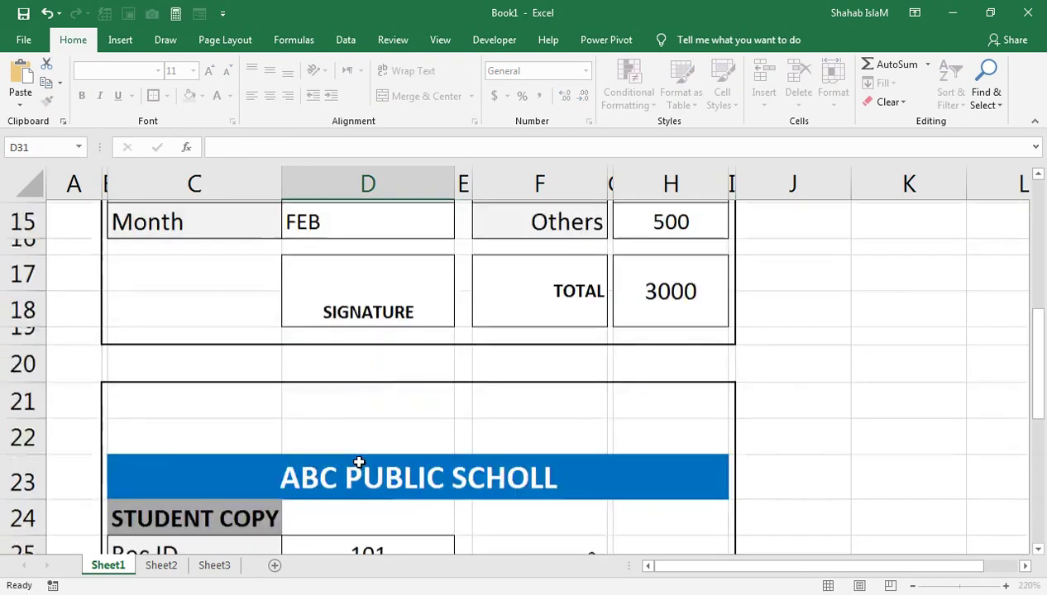
scroll(359, 462, "down", 2)
scroll(357, 461, "down", 1)
left_click(346, 439)
type("=")
scroll(348, 441, "up", 2)
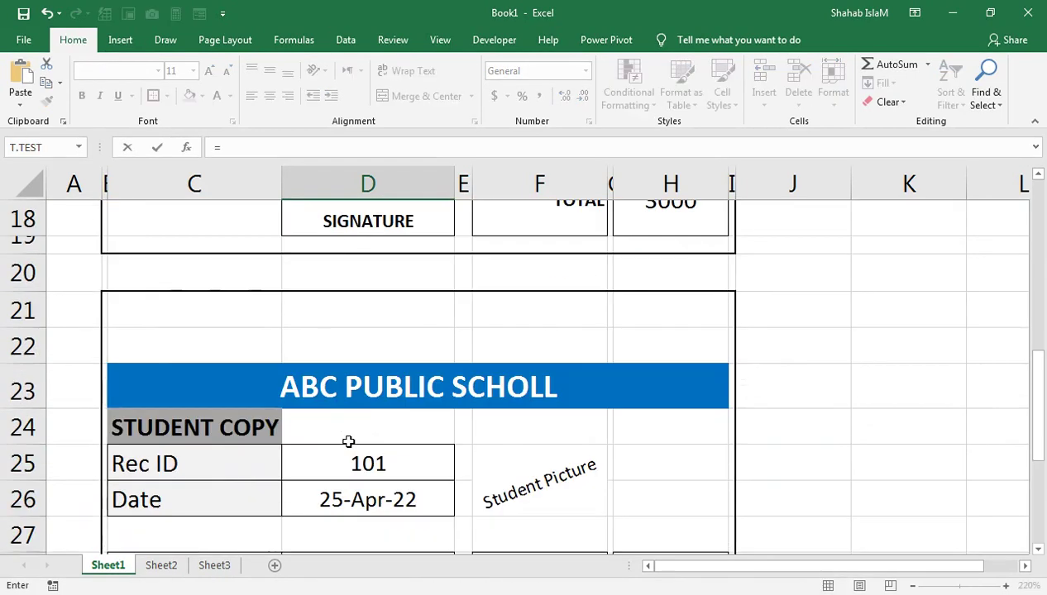
scroll(356, 325, "up", 1)
scroll(356, 325, "up", 2)
left_click(335, 224)
left_click(344, 263)
key("Return")
Step: Link the student copy's Class to D14 and Month to D15, showing FEB
scroll(347, 267, "down", 1)
scroll(347, 285, "down", 2)
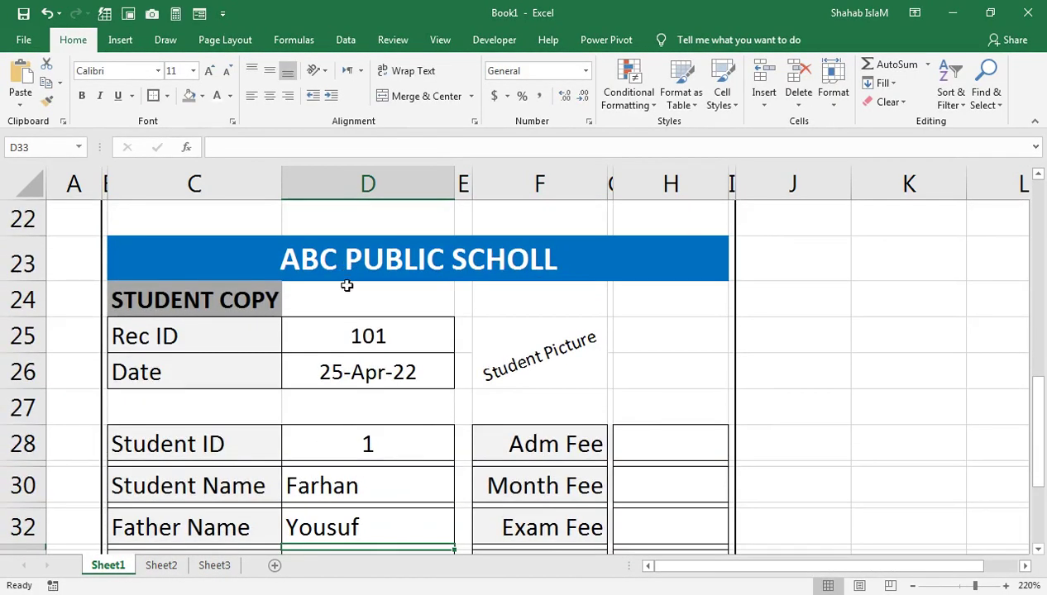
scroll(374, 411, "down", 1)
left_click(367, 446)
type("=")
scroll(367, 437, "up", 1)
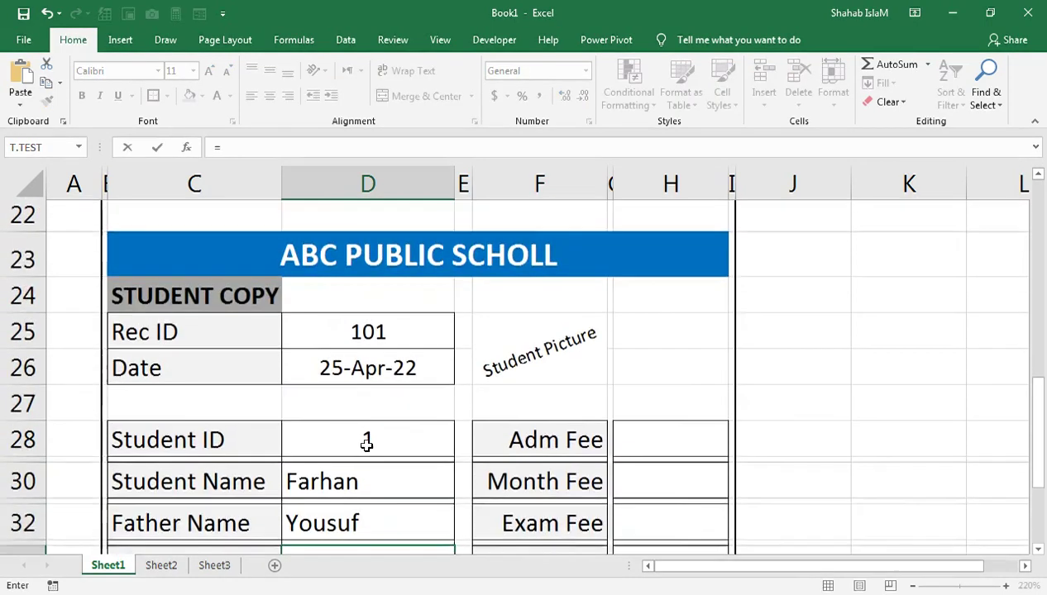
scroll(363, 409, "up", 2)
scroll(335, 342, "up", 1)
scroll(335, 342, "up", 1)
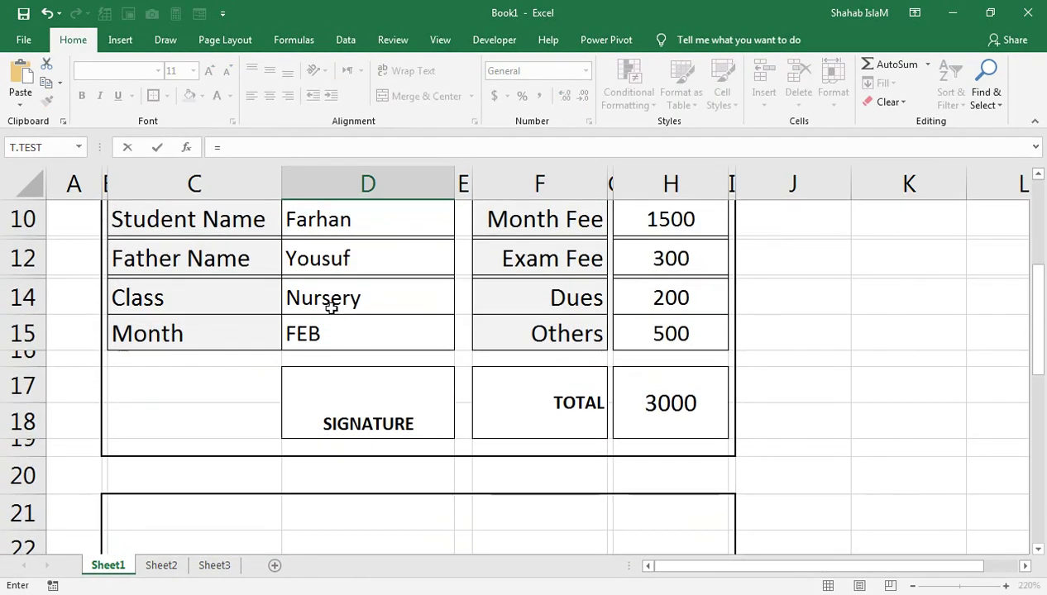
left_click(335, 302)
key("Return")
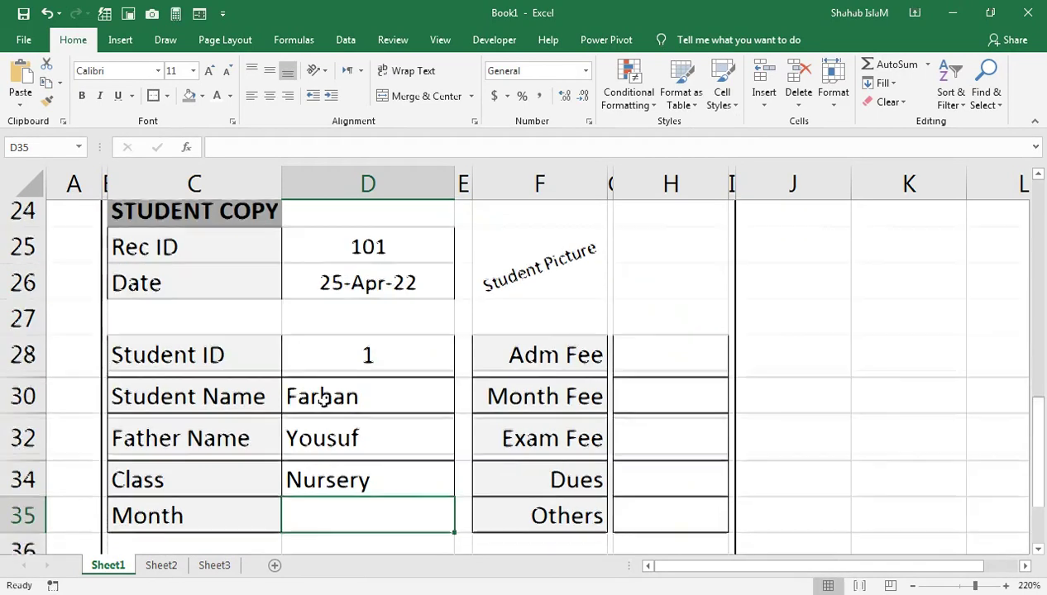
scroll(327, 405, "down", 1)
type("=")
scroll(322, 416, "up", 1)
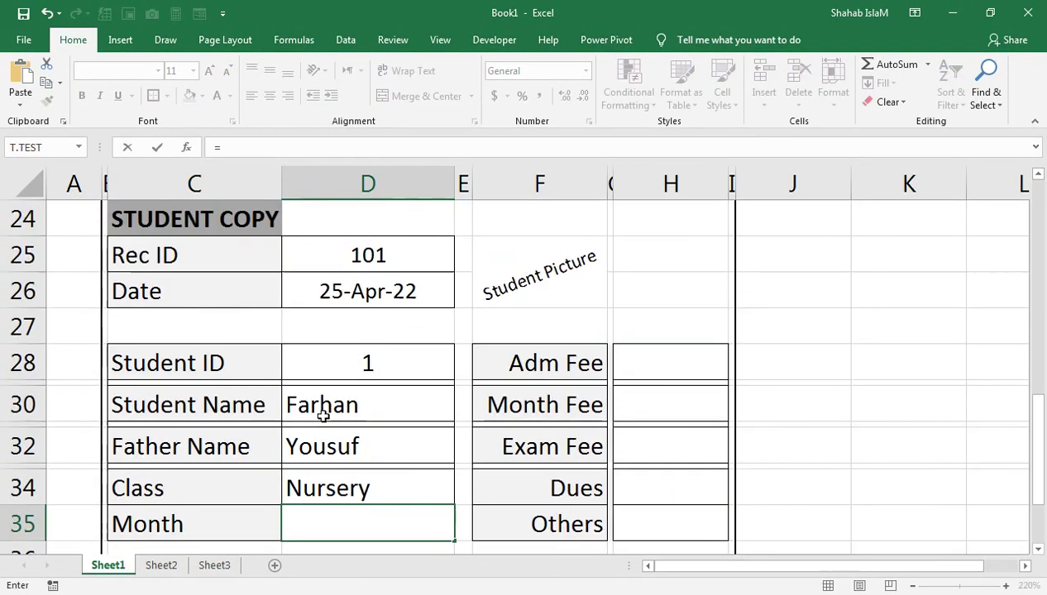
scroll(322, 416, "up", 1)
scroll(323, 416, "up", 1)
left_click(314, 301)
key("Return")
scroll(318, 317, "up", 1)
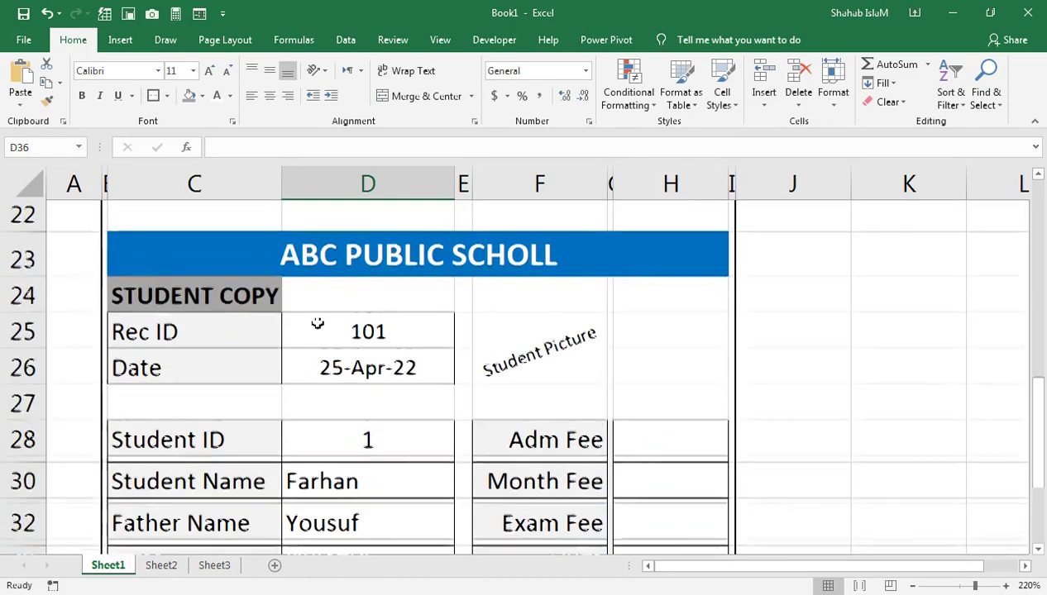
scroll(526, 421, "up", 1)
scroll(528, 423, "down", 1)
left_click(630, 456)
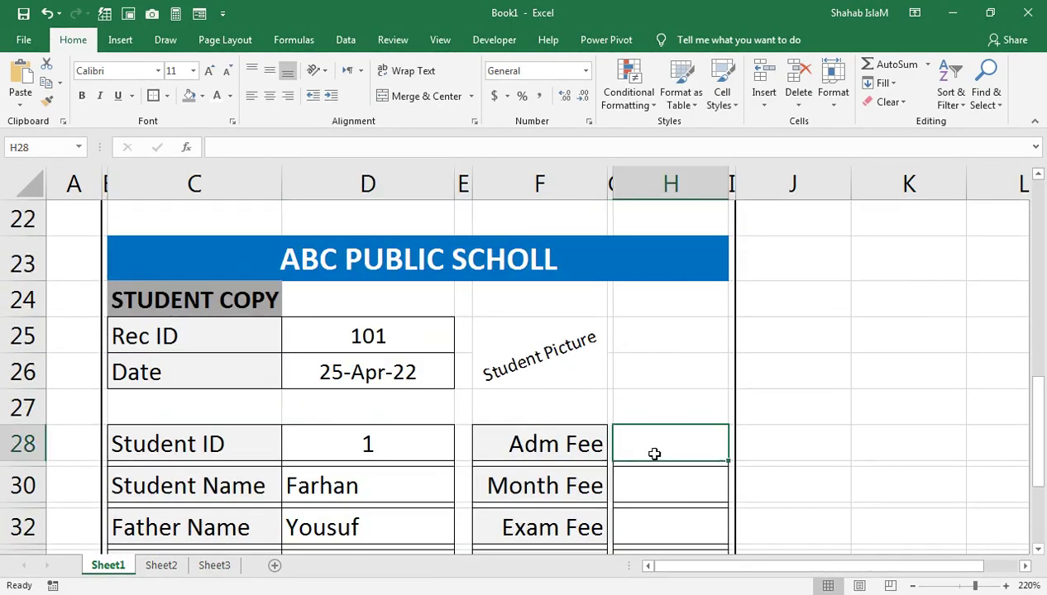
Step: Link the student copy's Adm Fee to the school copy's 500, cancelling a mistaken duplicate entry
scroll(638, 374, "up", 2)
type("=")
scroll(637, 374, "up", 1)
scroll(636, 369, "up", 4)
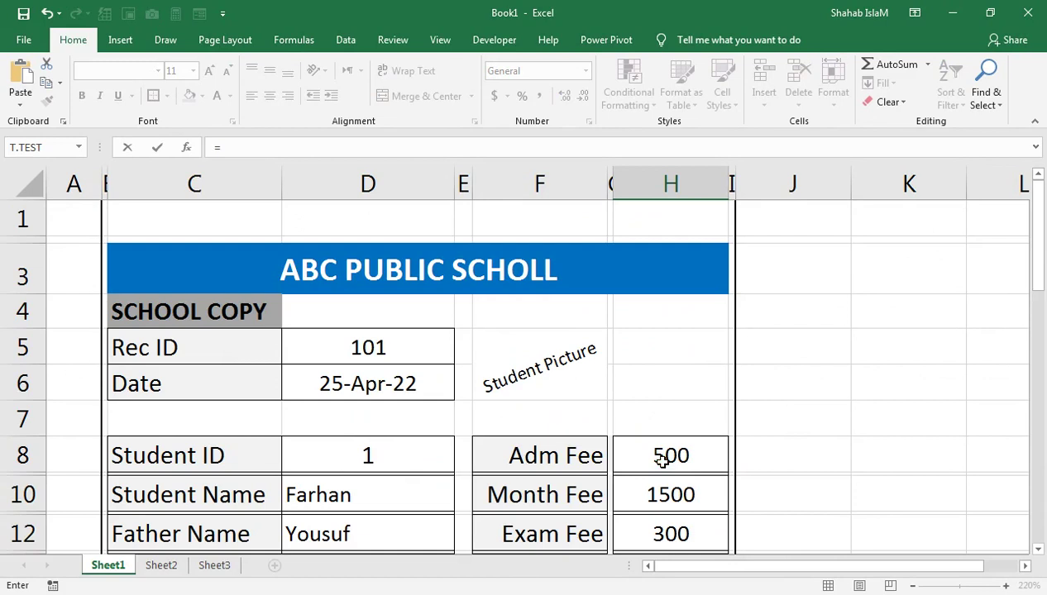
left_click(661, 455)
scroll(663, 463, "down", 1)
scroll(662, 463, "down", 1)
scroll(663, 463, "down", 2)
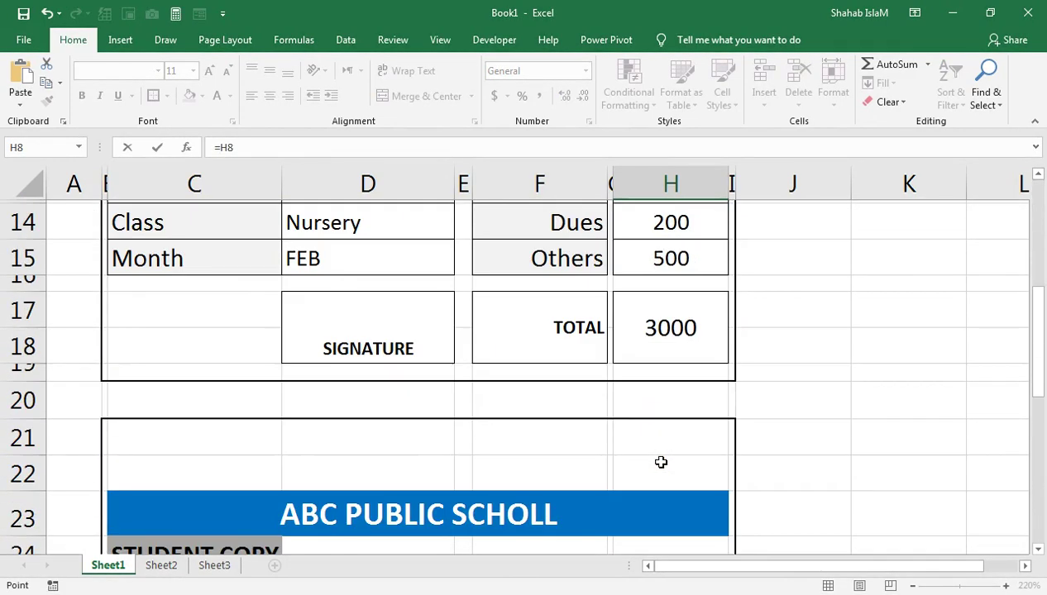
key("Return")
scroll(662, 463, "down", 1)
scroll(652, 465, "down", 1)
scroll(648, 464, "down", 1)
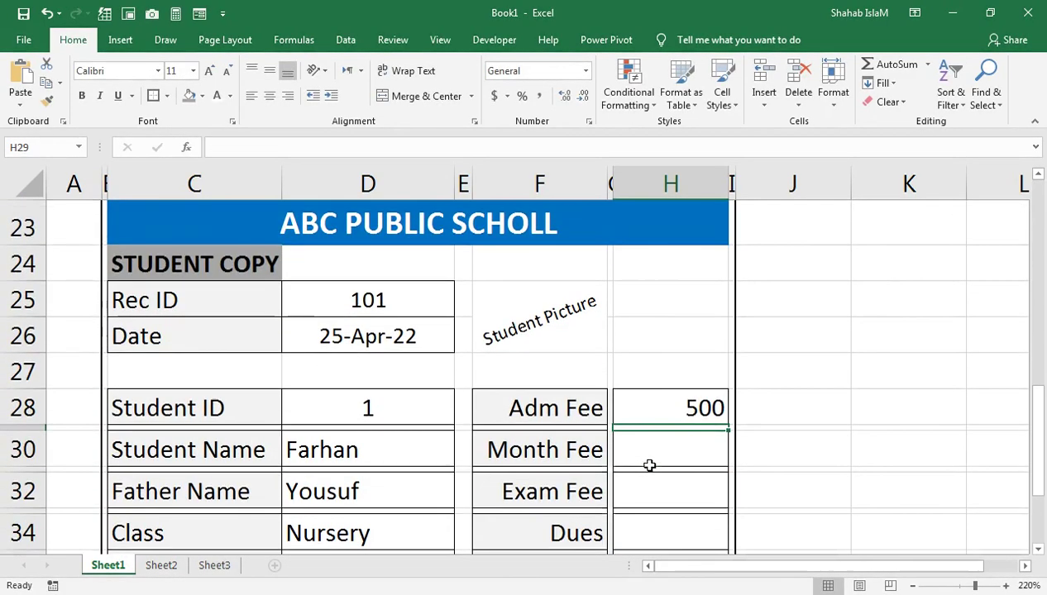
type("=")
scroll(638, 413, "up", 3)
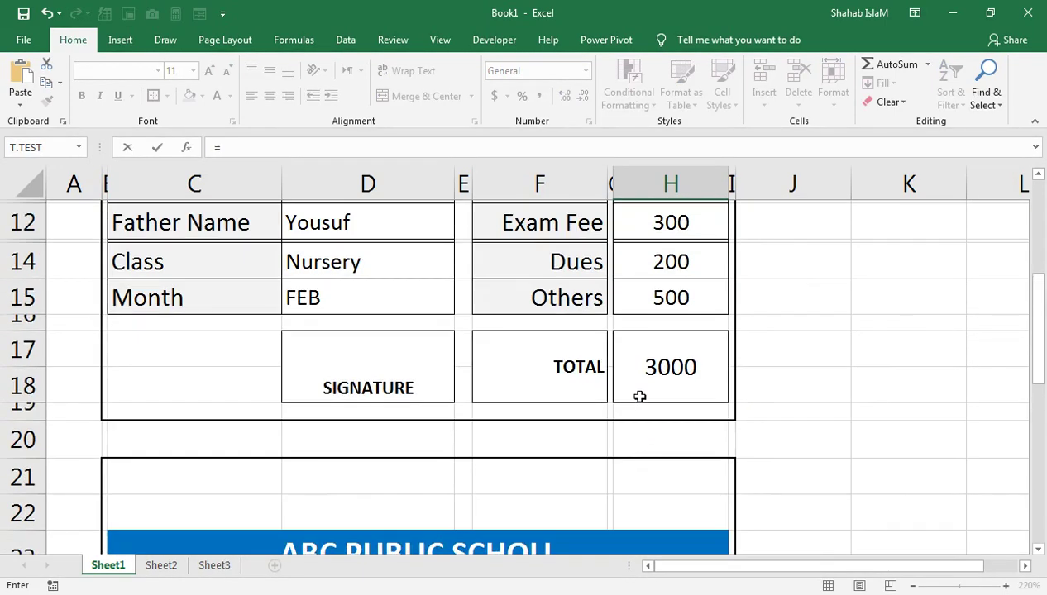
scroll(637, 314, "up", 2)
left_click(631, 326)
key("Escape")
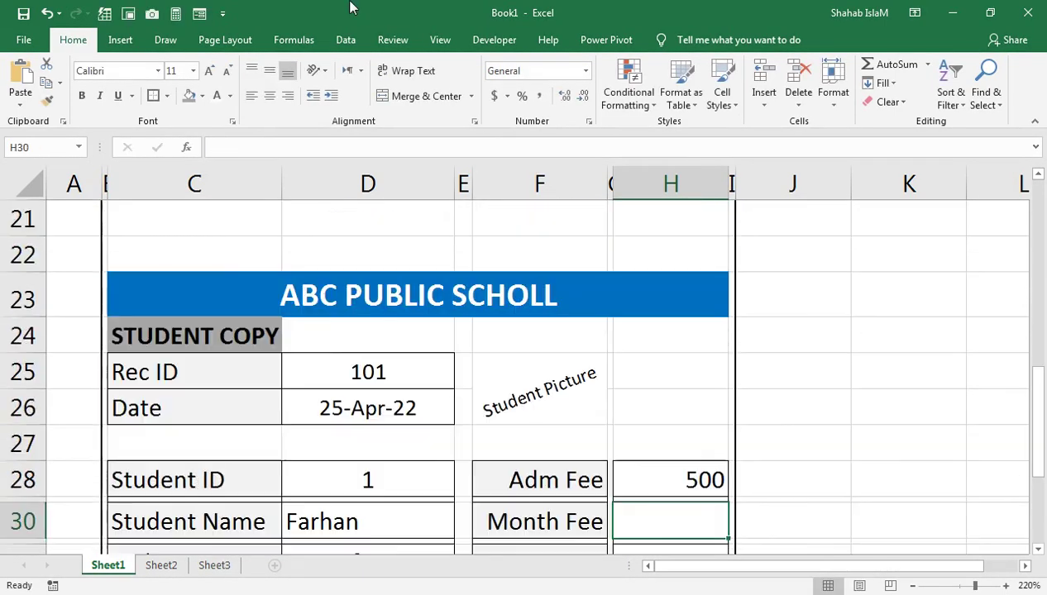
Step: Link the student copy's Month Fee to the school copy's 1500
type("=")
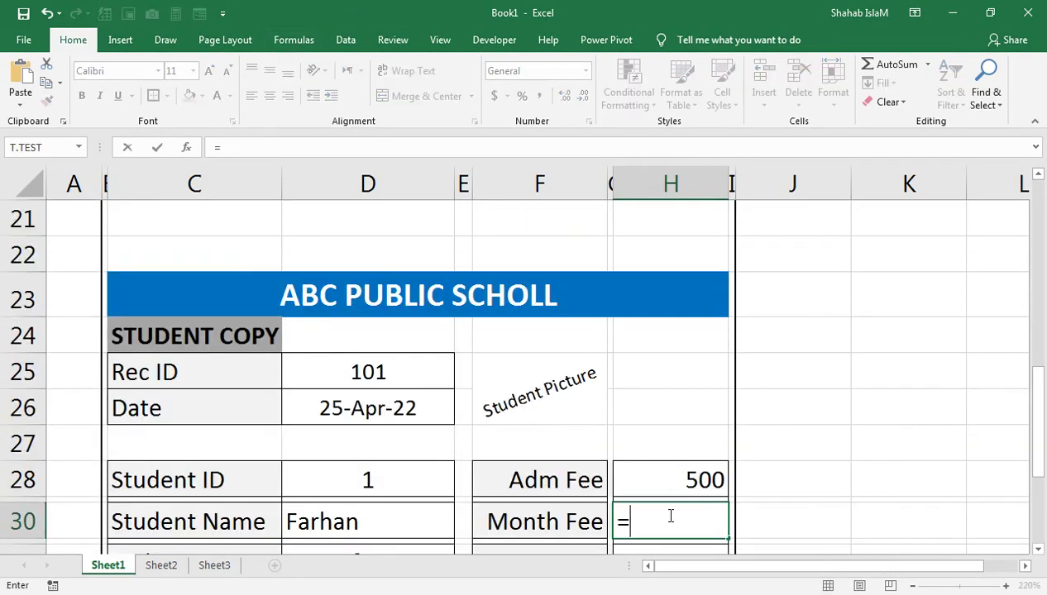
scroll(666, 488, "up", 3)
scroll(668, 240, "up", 1)
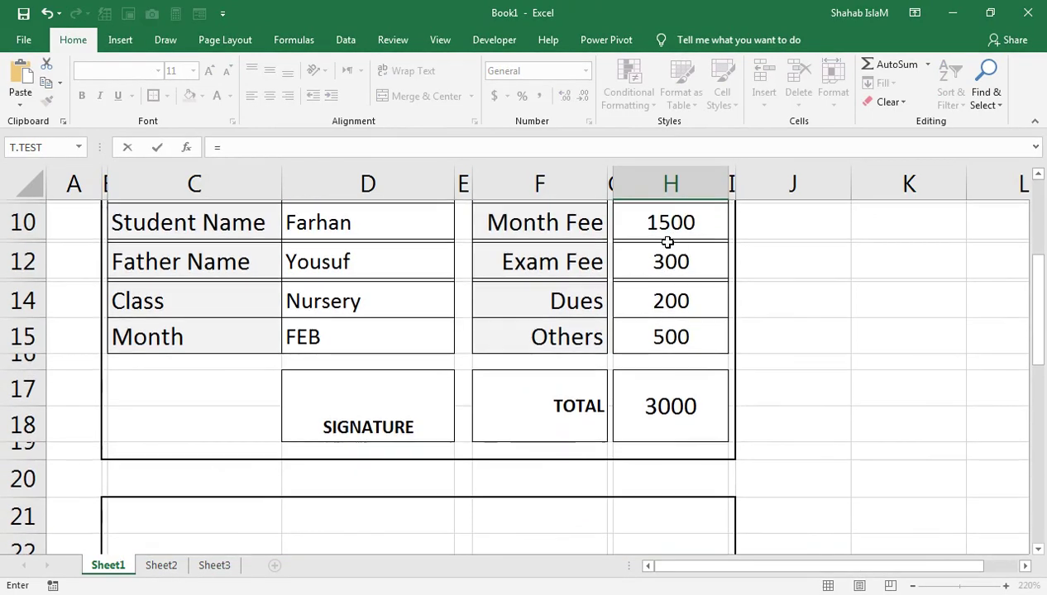
left_click(667, 240)
key("Return")
scroll(661, 240, "down", 1)
scroll(666, 252, "up", 3)
scroll(727, 439, "down", 3)
left_click(651, 499)
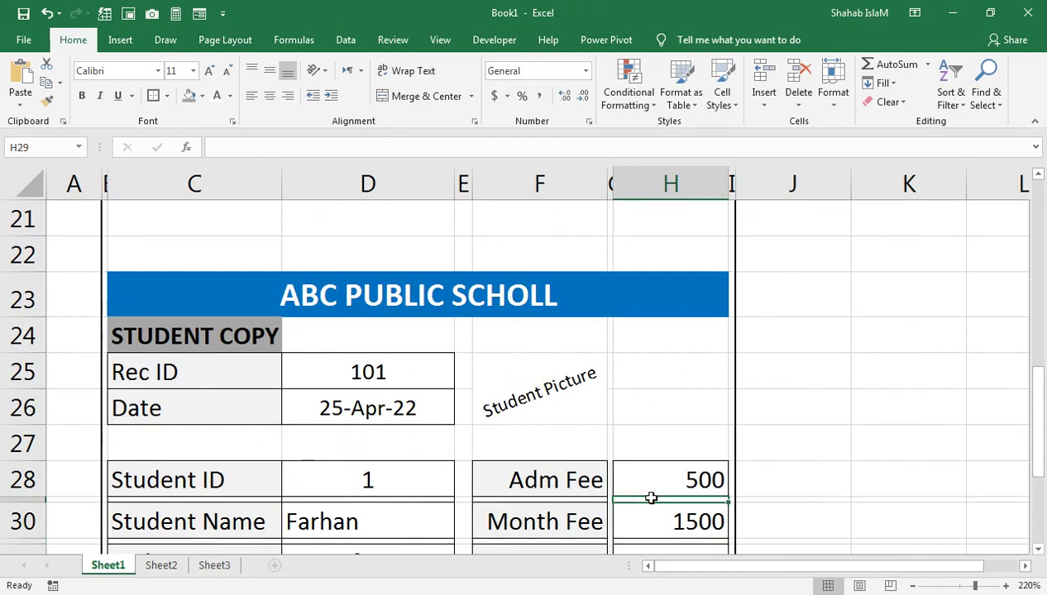
Step: Link Exam Fee to 300 and Dues to 200, bringing the student copy total to 2500
scroll(651, 498, "down", 1)
left_click(641, 432)
type("=")
scroll(642, 447, "up", 2)
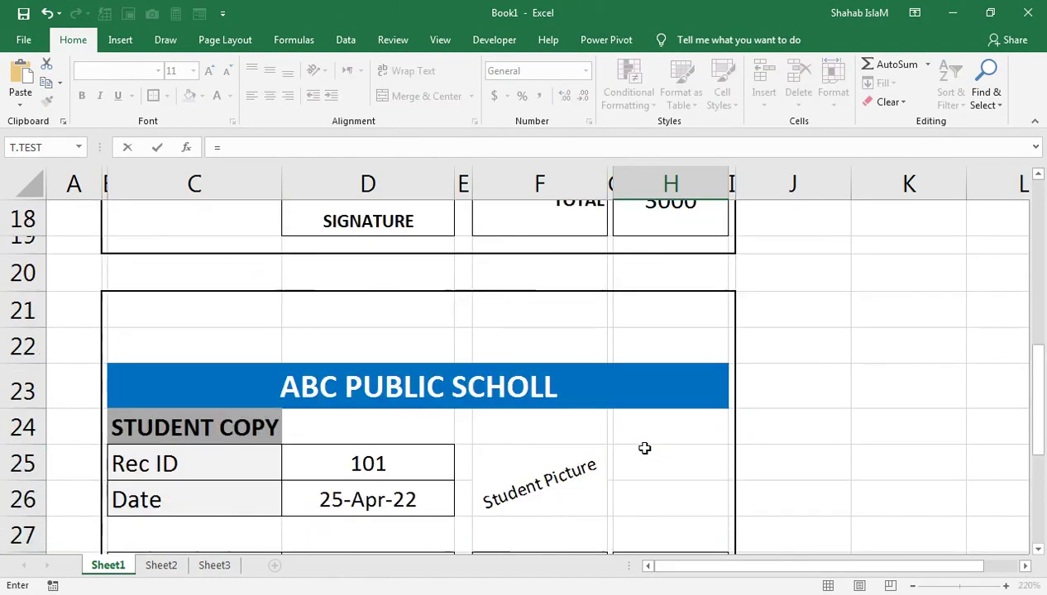
scroll(644, 434, "up", 2)
left_click(633, 219)
key("Return")
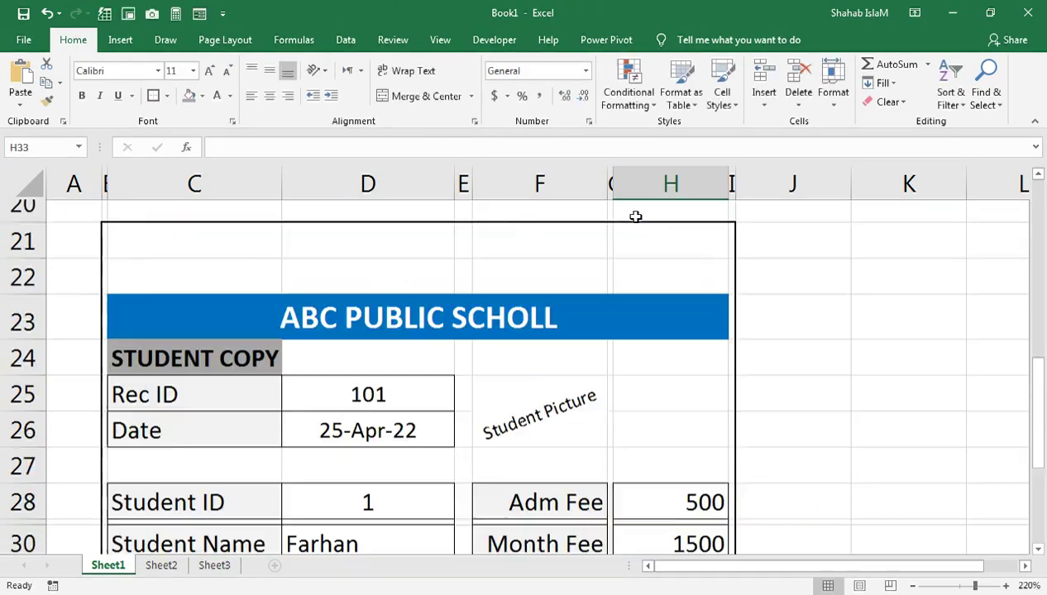
scroll(629, 430, "down", 1)
left_click(631, 453)
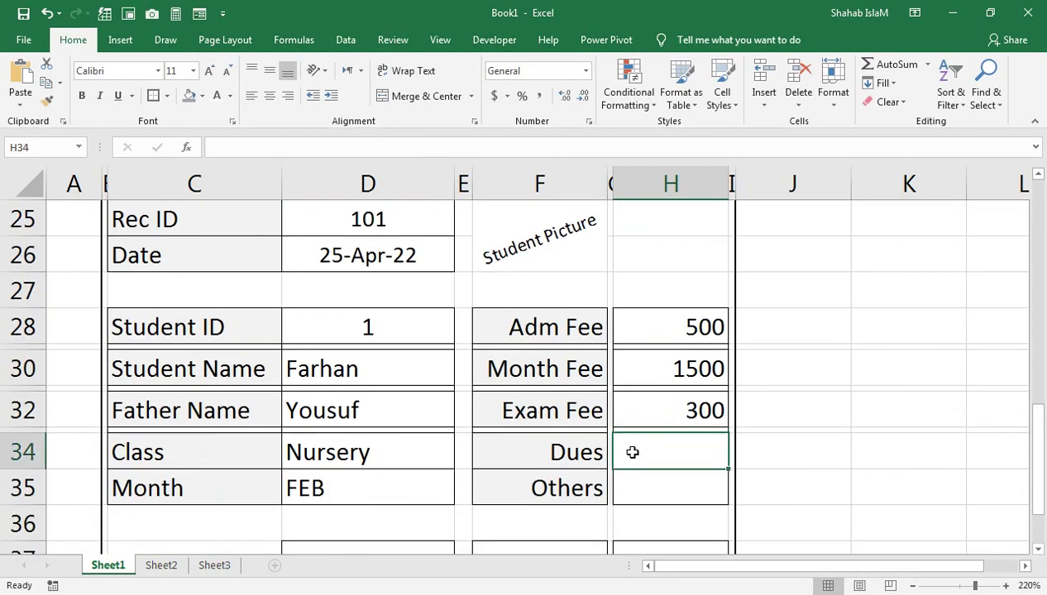
type("=")
scroll(631, 453, "up", 2)
scroll(631, 452, "up", 3)
left_click(634, 321)
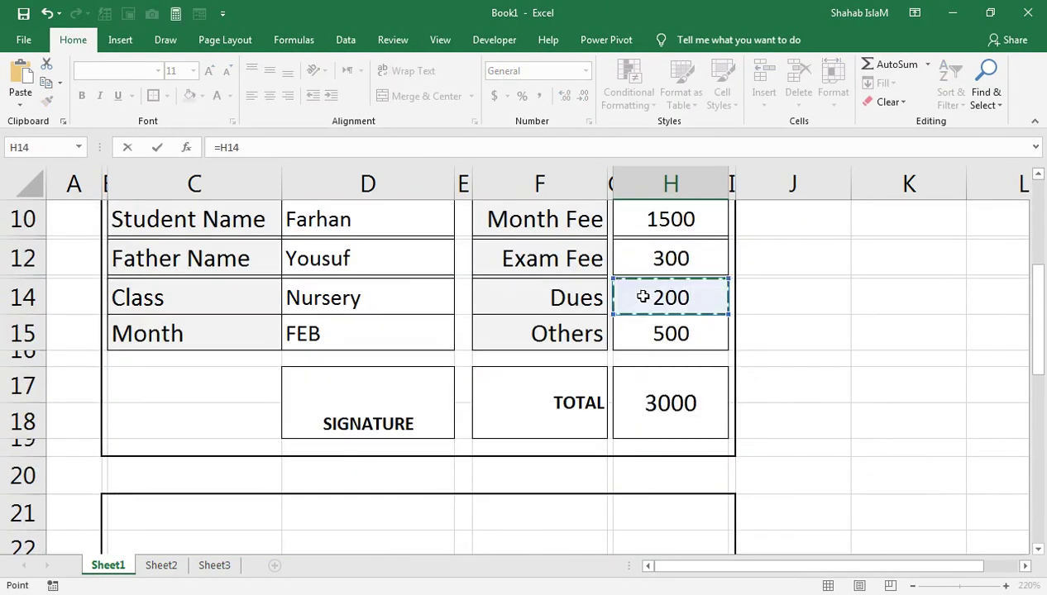
key("Return")
scroll(641, 322, "down", 1)
scroll(643, 323, "down", 2)
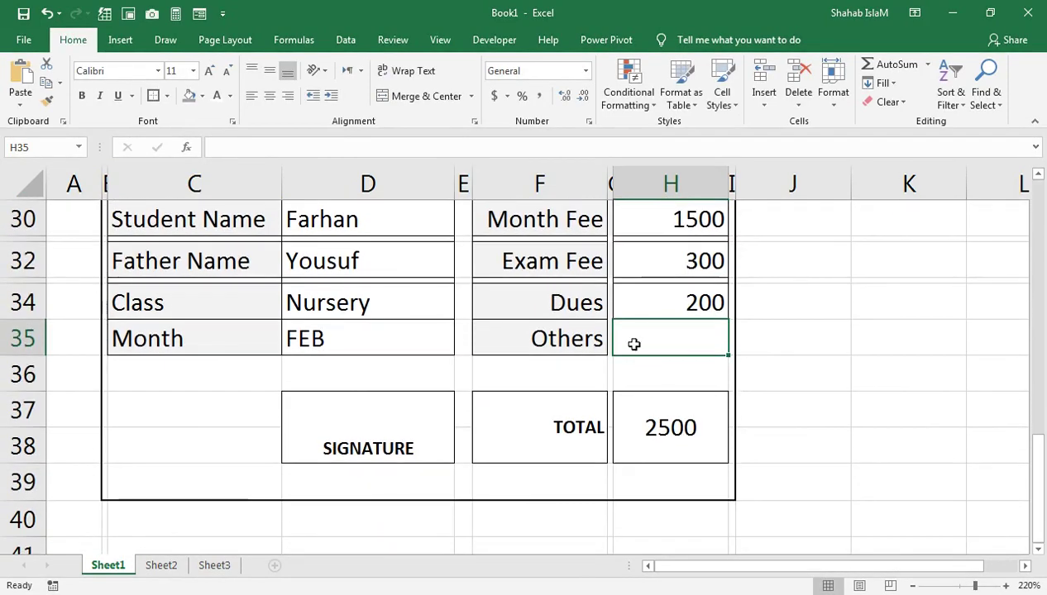
scroll(635, 342, "up", 4)
scroll(634, 342, "up", 2)
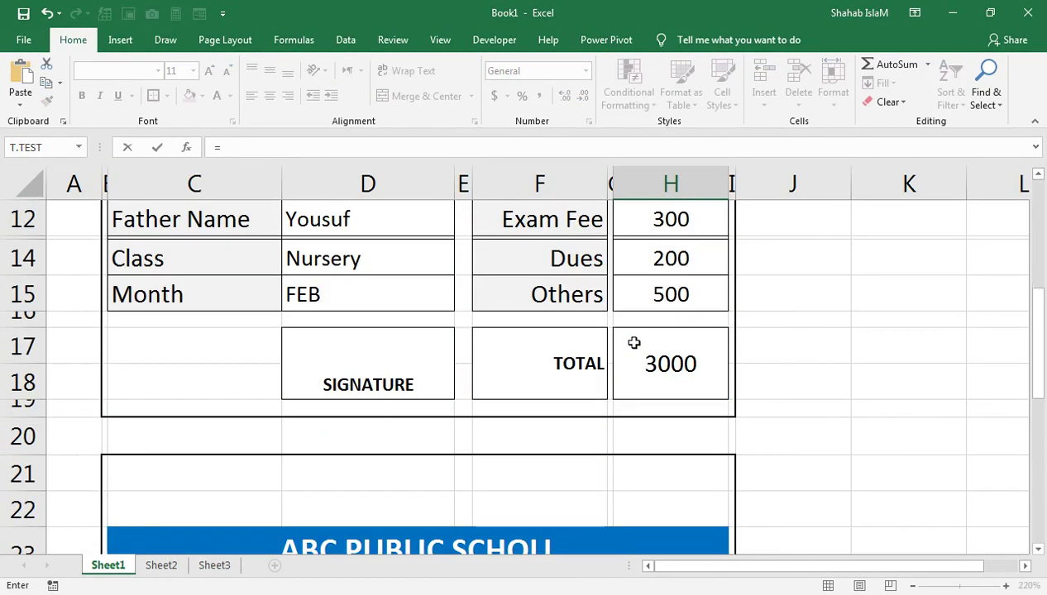
Step: Link Others to the school's 500 with =H15, then insert a thin row above Month at row 35
left_click(644, 294)
key("Return")
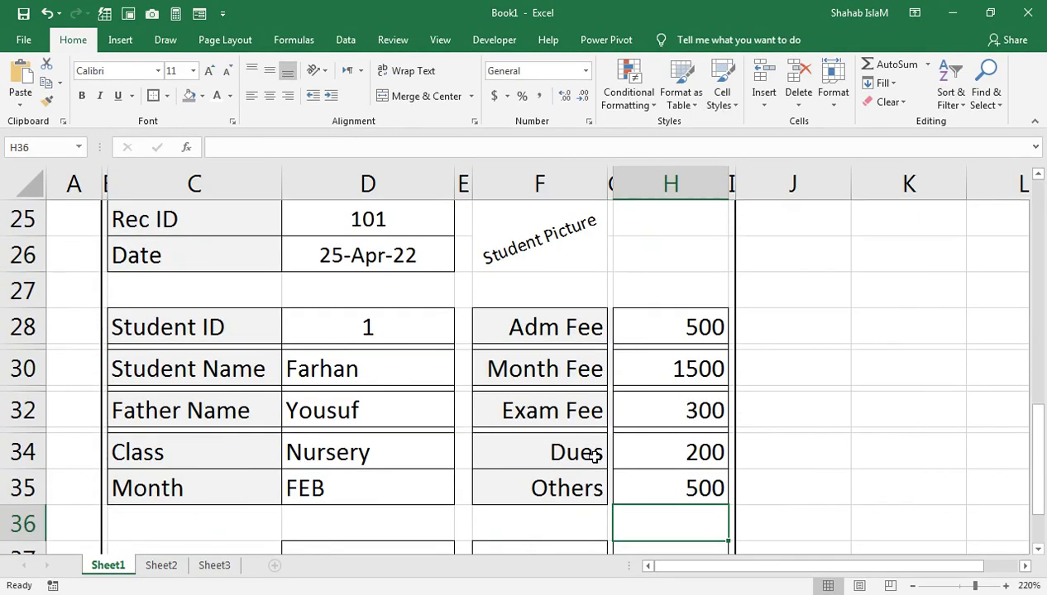
left_click(16, 488)
right_click(24, 489)
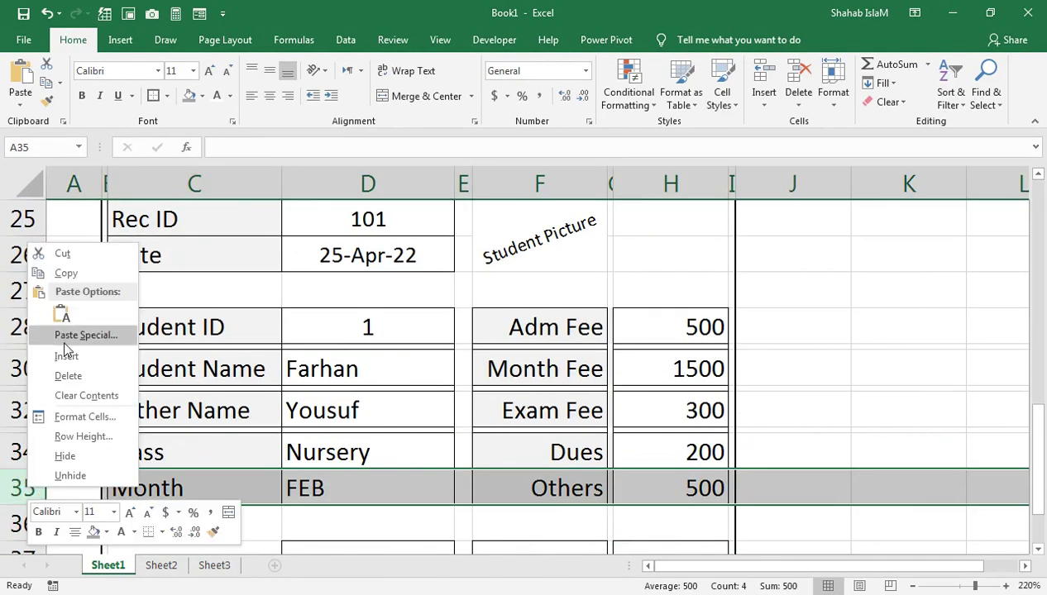
left_click(69, 359)
left_click_drag(47, 504, 47, 469)
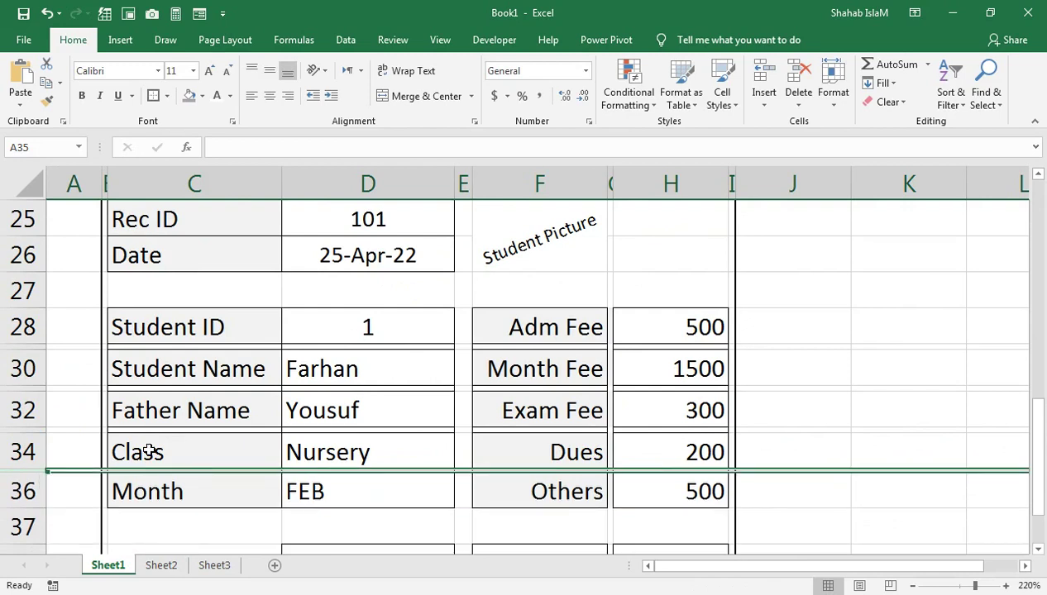
left_click(288, 420)
scroll(288, 420, "up", 2)
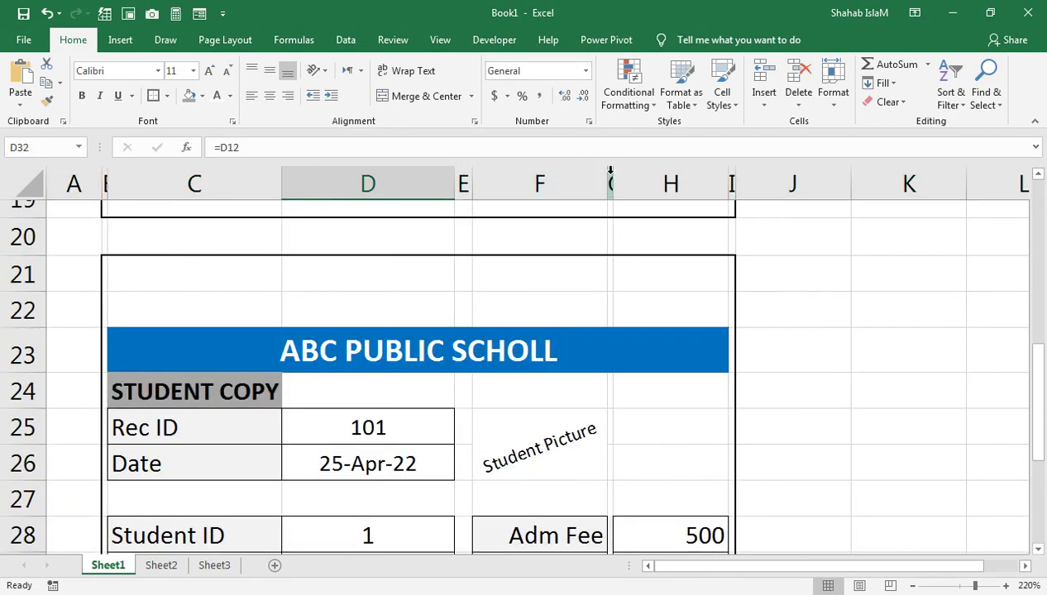
Step: Apply a fill colour to the narrow column G between fee labels and amounts
left_click(610, 173)
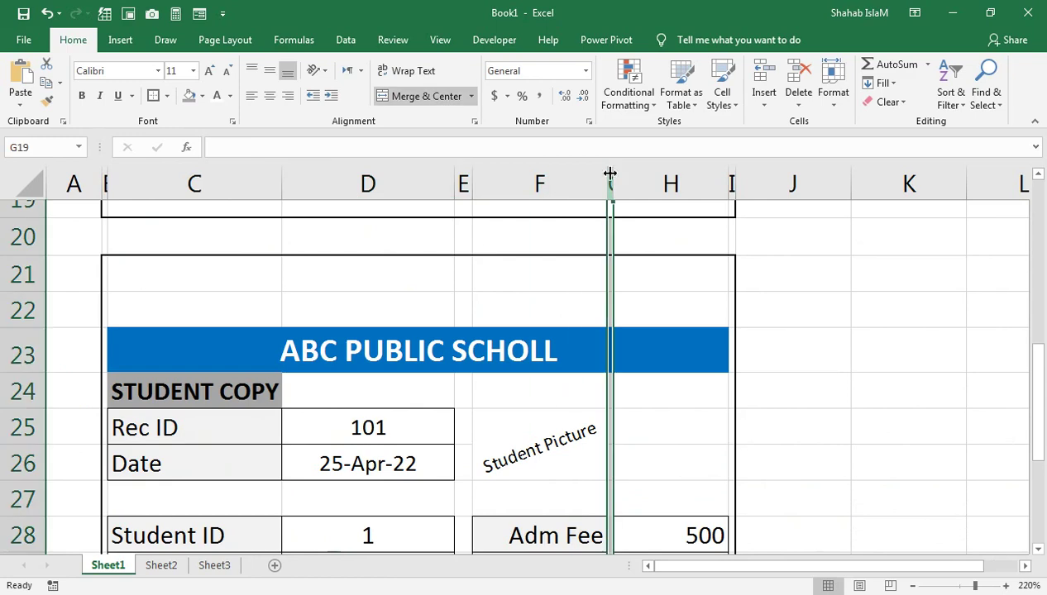
left_click(202, 96)
left_click(234, 259)
scroll(265, 314, "down", 1)
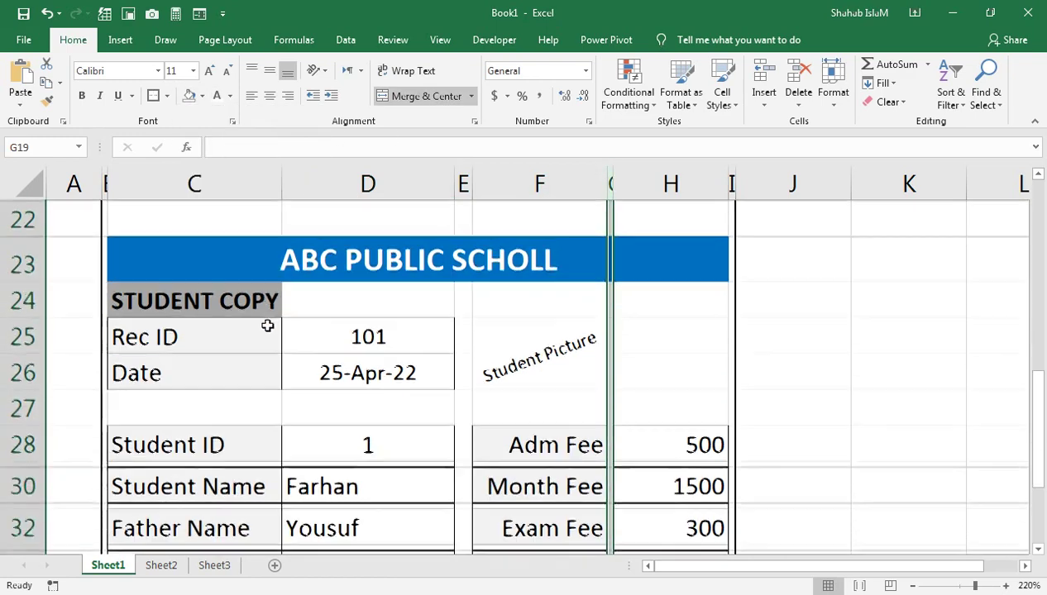
Step: Readjust the student copy's spacer row 35 above Month to a thin height
left_click(297, 346)
scroll(297, 345, "down", 1)
scroll(298, 347, "up", 2)
scroll(298, 347, "down", 1)
scroll(299, 346, "down", 2)
scroll(293, 344, "down", 1)
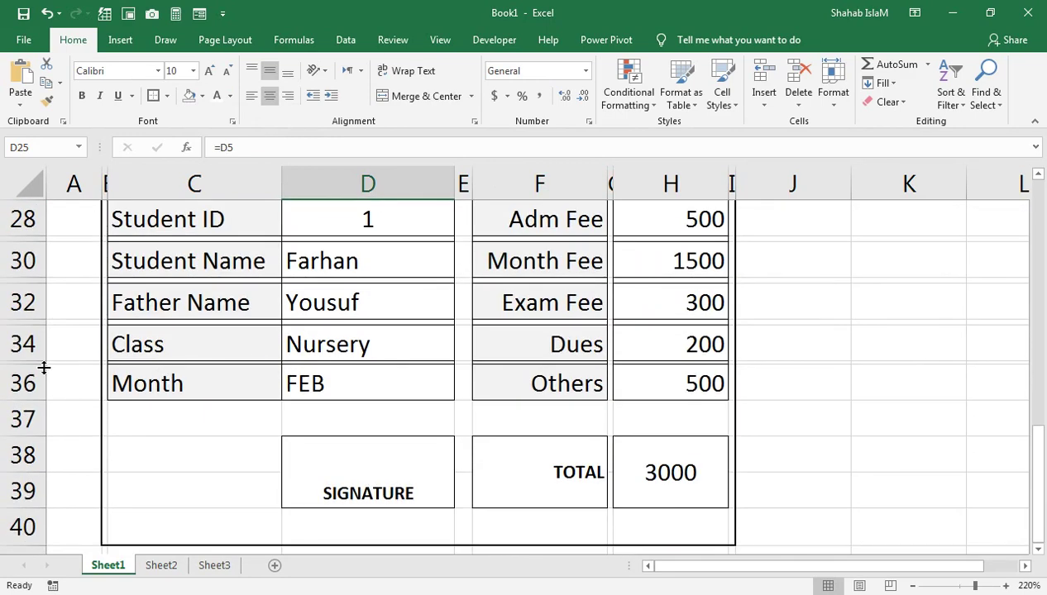
left_click_drag(30, 367, 33, 378)
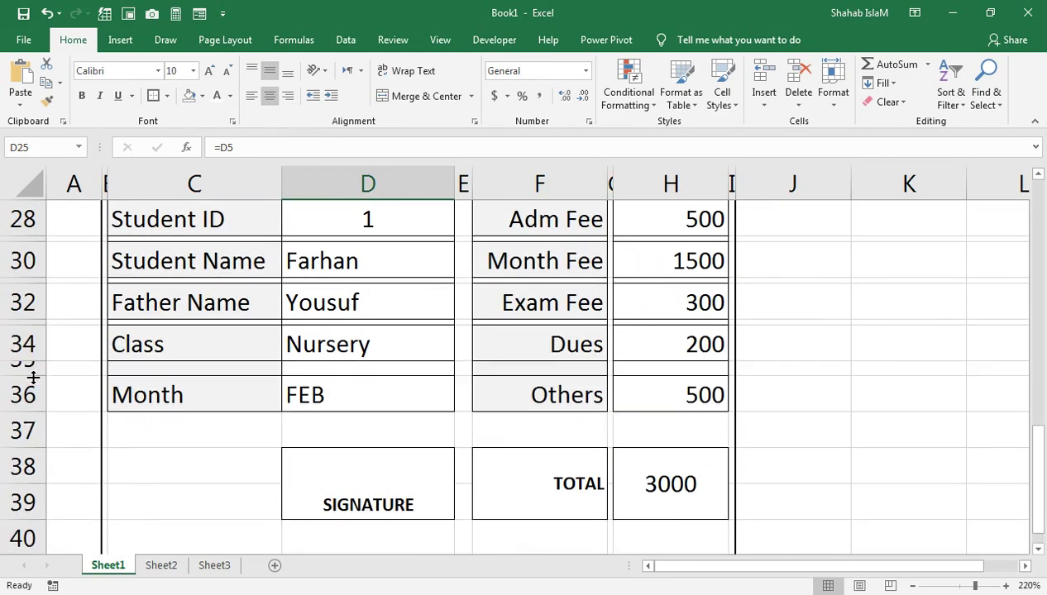
left_click(25, 367)
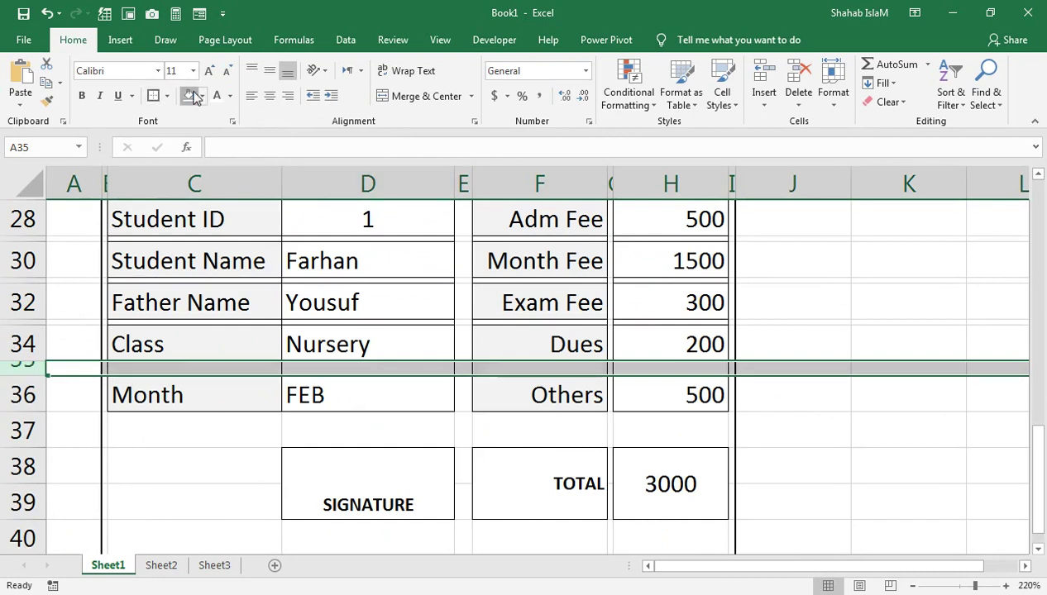
left_click_drag(30, 376, 31, 365)
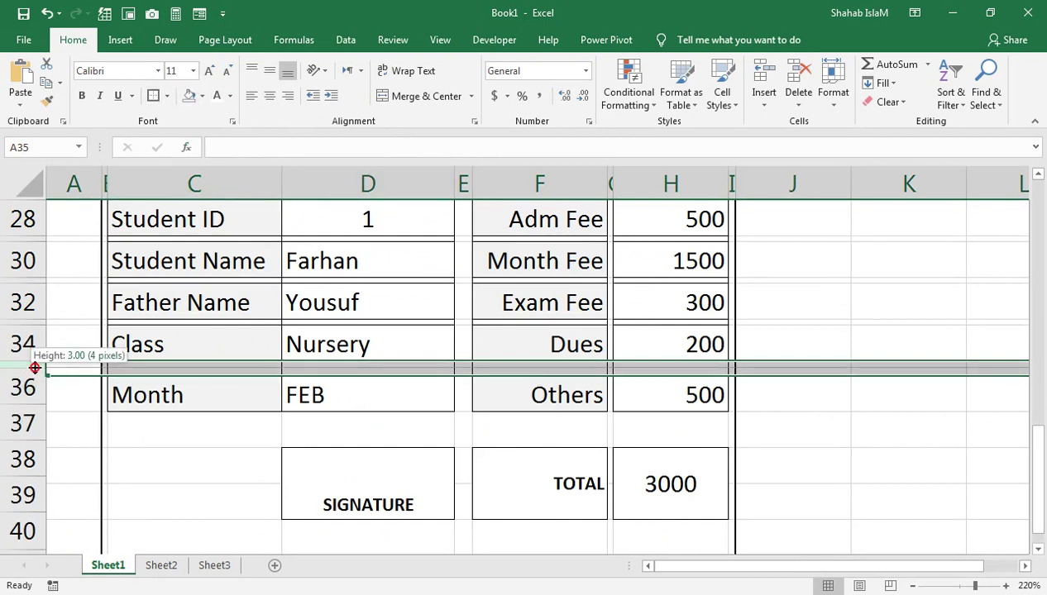
left_click(116, 425)
scroll(132, 424, "up", 4)
scroll(132, 425, "up", 2)
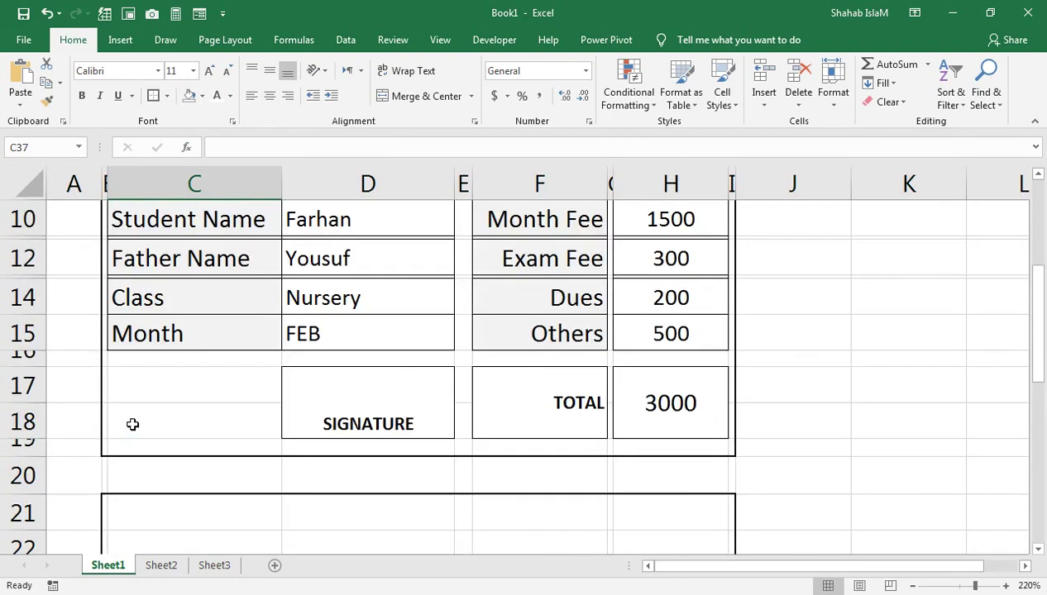
Step: Insert a thin spacer row above Month at row 15 in the school copy
left_click(25, 334)
right_click(24, 333)
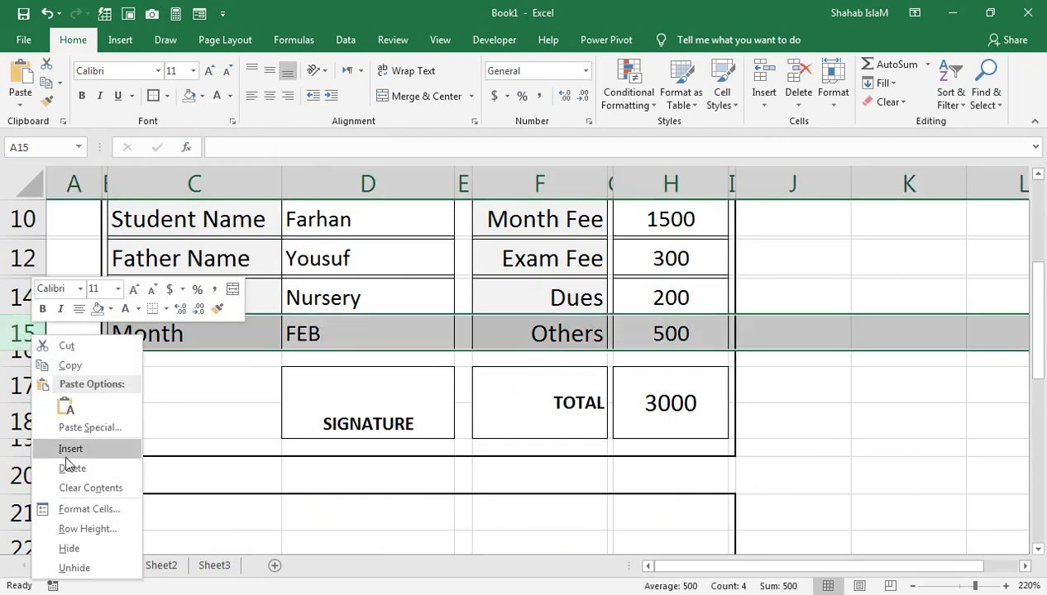
left_click(67, 447)
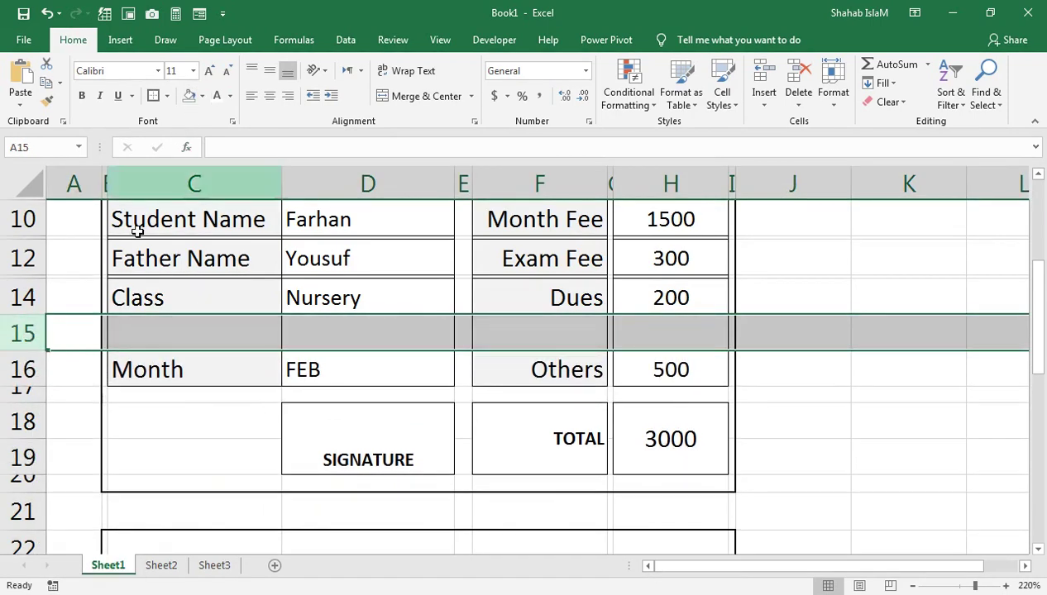
mouse_move(33, 352)
left_mouse_down()
mouse_move(43, 325)
mouse_move(13, 318)
left_mouse_up()
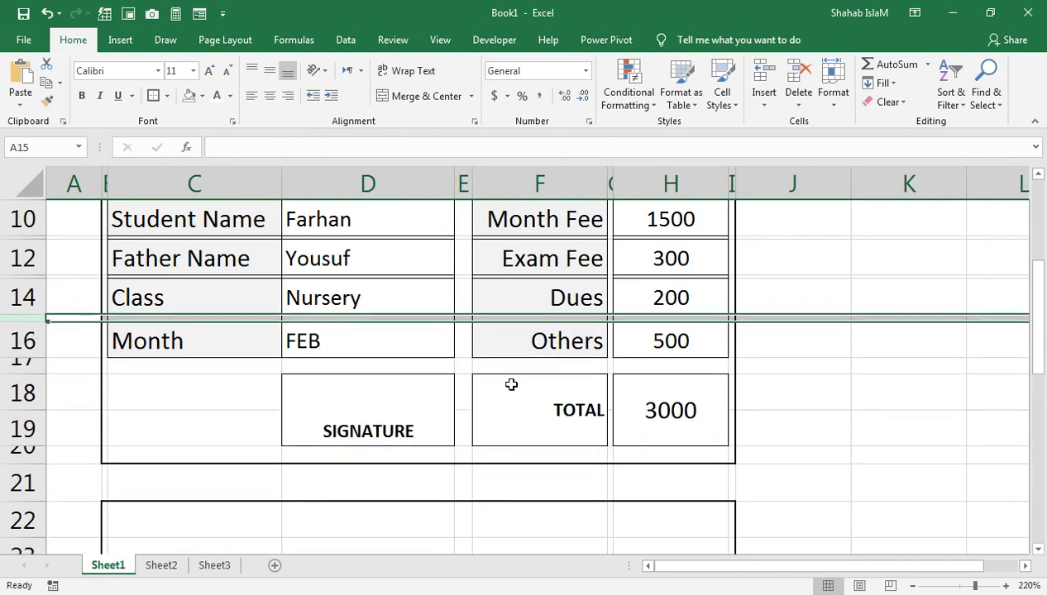
left_click(473, 410)
scroll(468, 408, "up", 2)
scroll(468, 409, "up", 1)
left_click(629, 332)
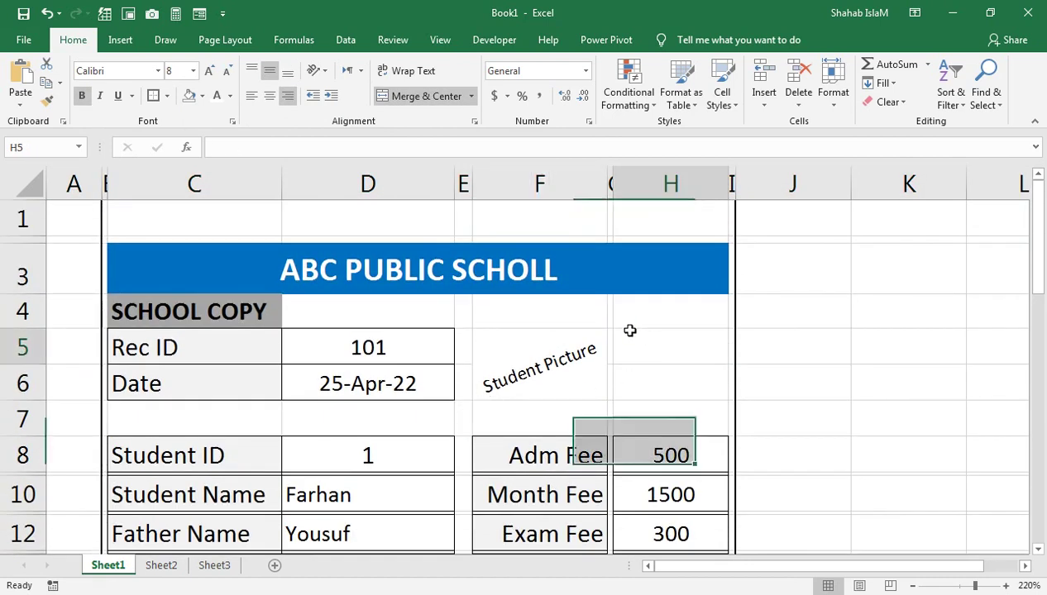
Step: Correct the school copy title in C3 from SCHOLL to ABC PUBLIC SCHOOL
left_click(164, 564)
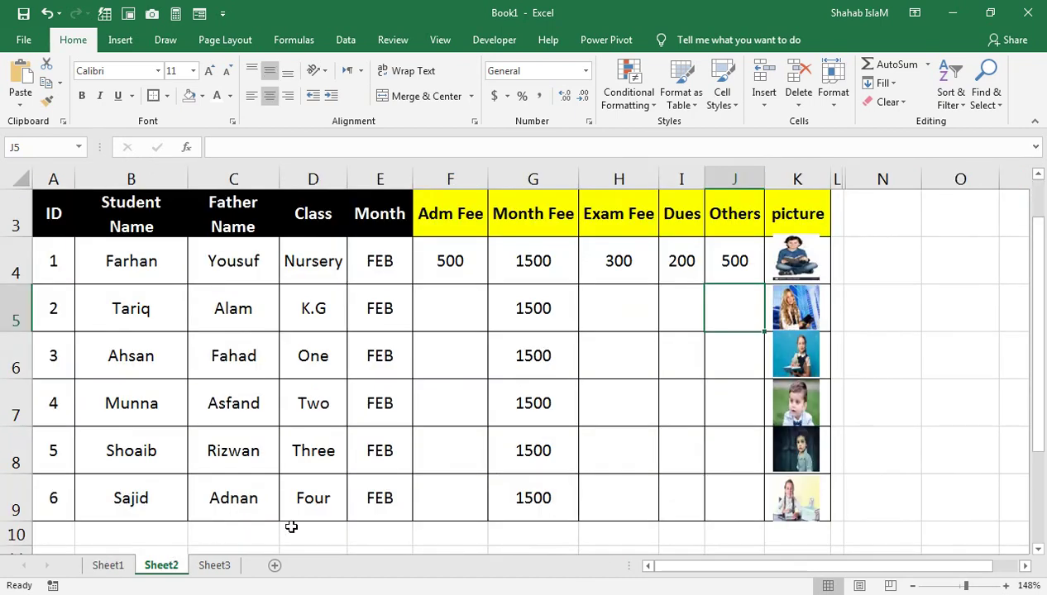
key("ctrl+Page_Up")
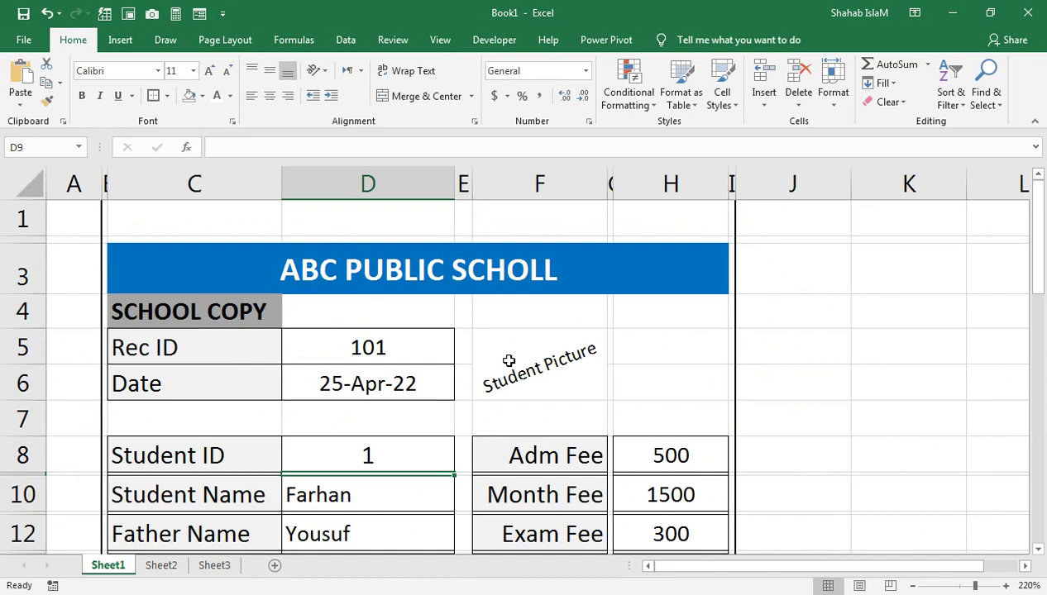
left_click(530, 273)
double_click(550, 273)
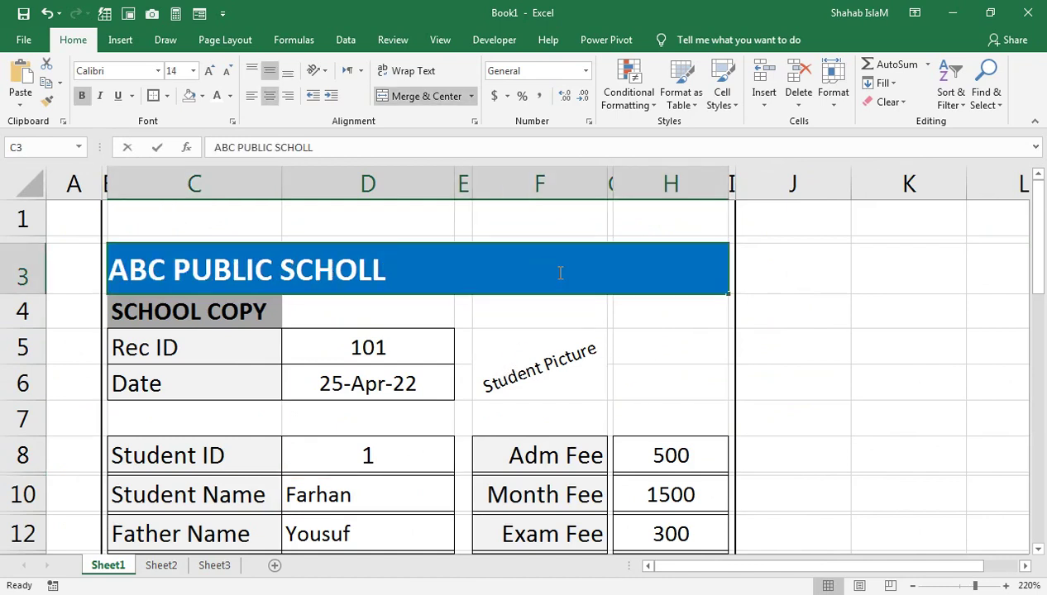
key("BackSpace")
key("BackSpace")
type("OL")
key("Return")
Step: Correct the student copy title in C24 to ABC PUBLIC SCHOOL
scroll(444, 293, "down", 3)
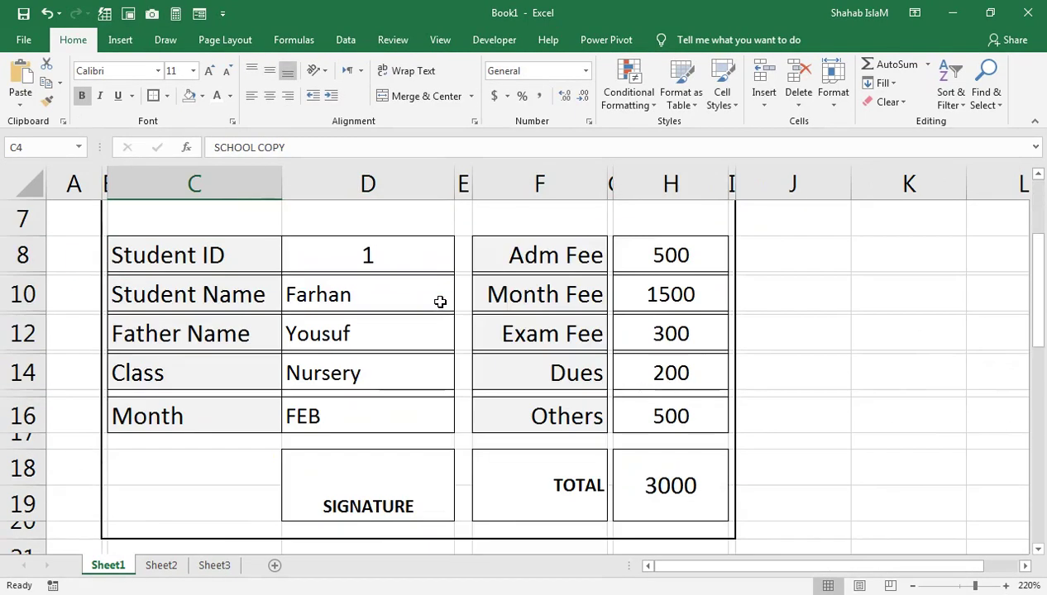
scroll(438, 301, "down", 3)
double_click(593, 482)
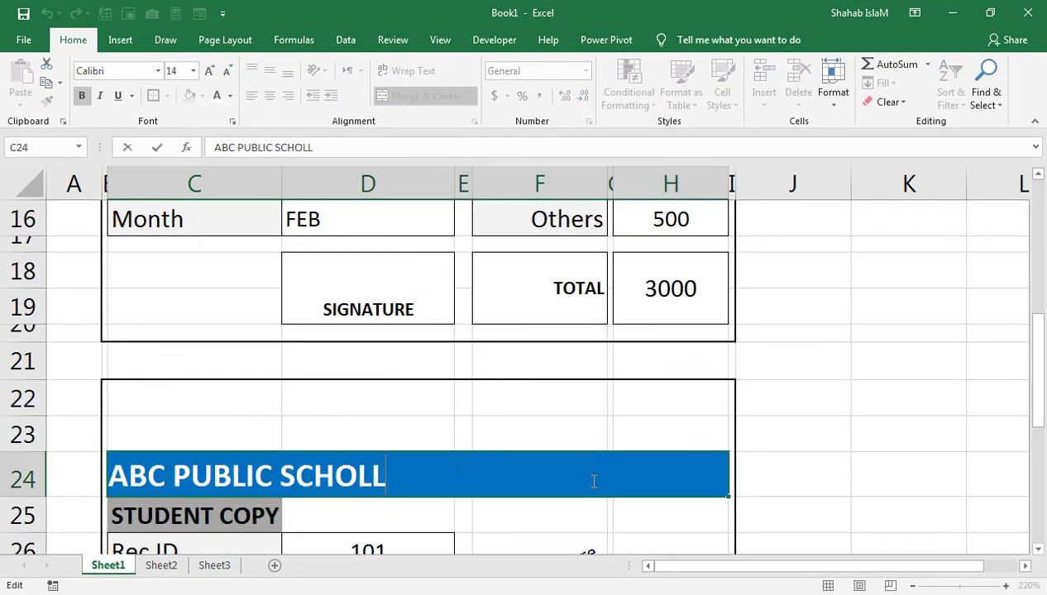
key("BackSpace")
key("BackSpace")
type("O")
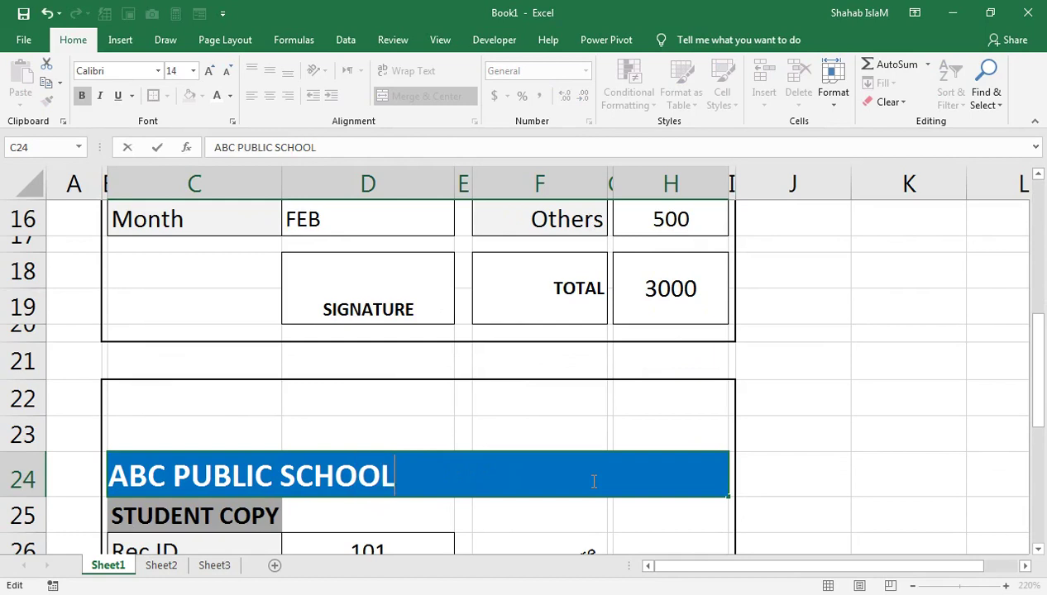
type("L")
key("Return")
scroll(557, 474, "up", 3)
scroll(559, 473, "up", 3)
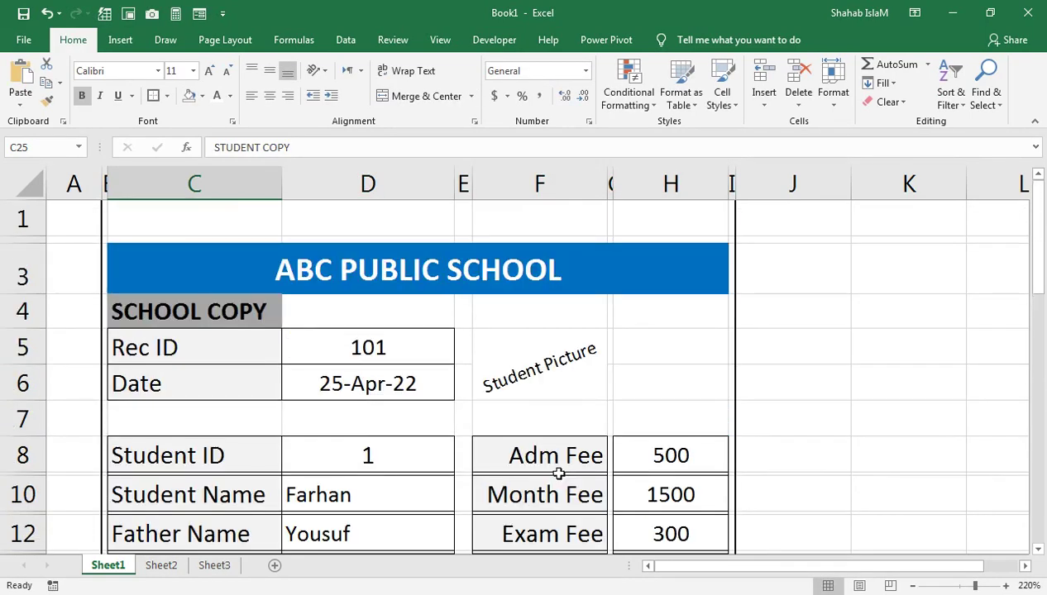
left_click(648, 332)
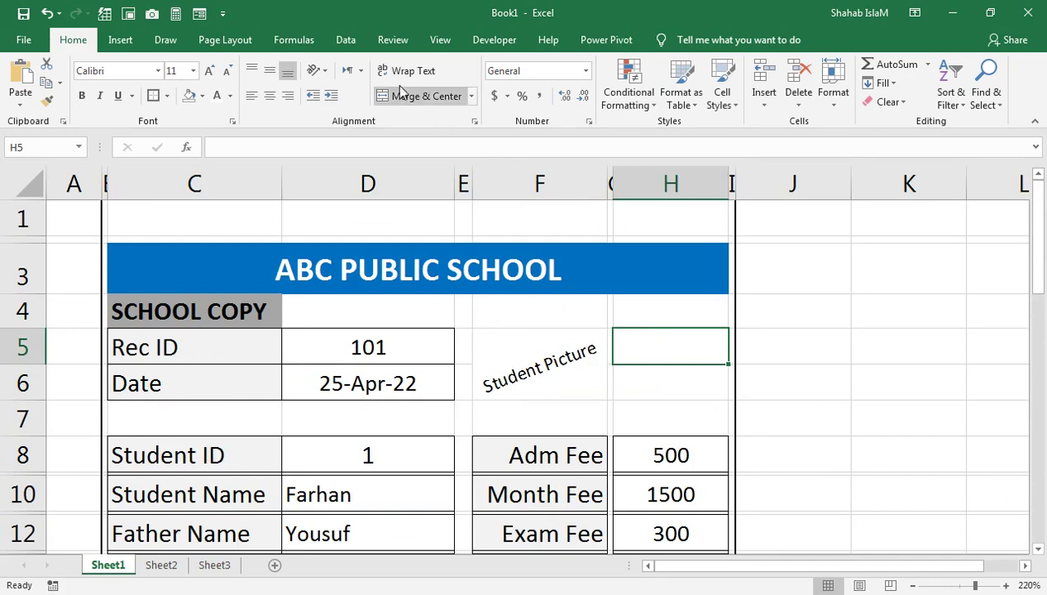
Step: In Name Manager, create a new name PP whose Refers to formula begins =INDEX(Sheet2!
left_click(302, 43)
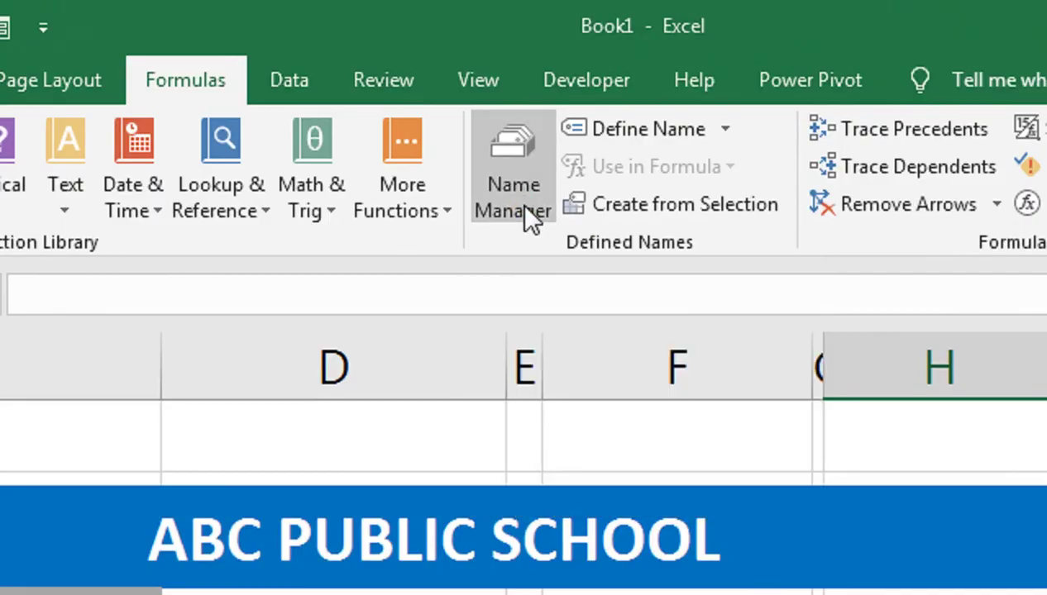
left_click(524, 207)
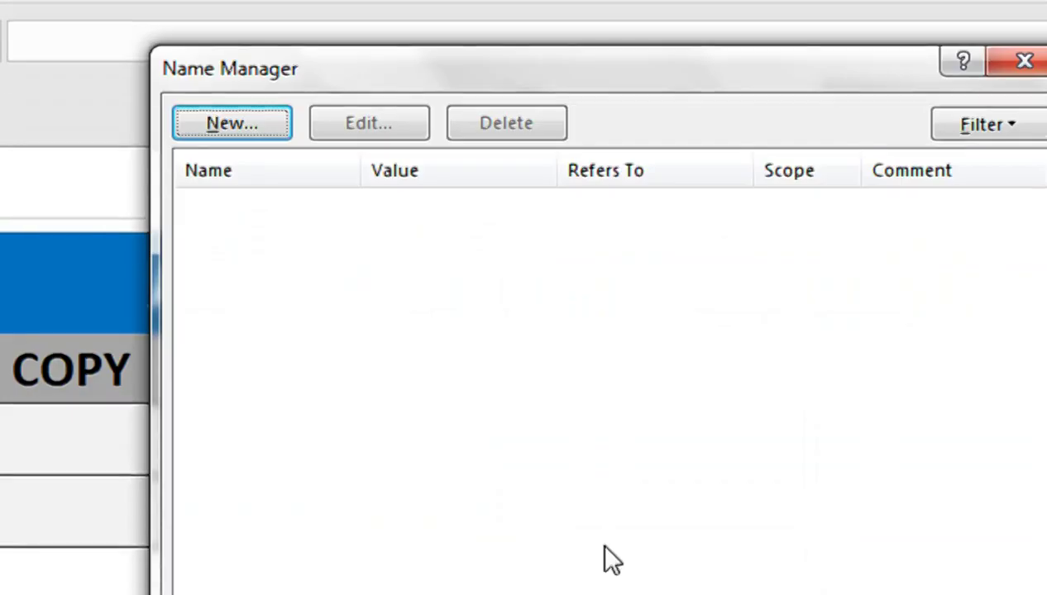
left_click(291, 121)
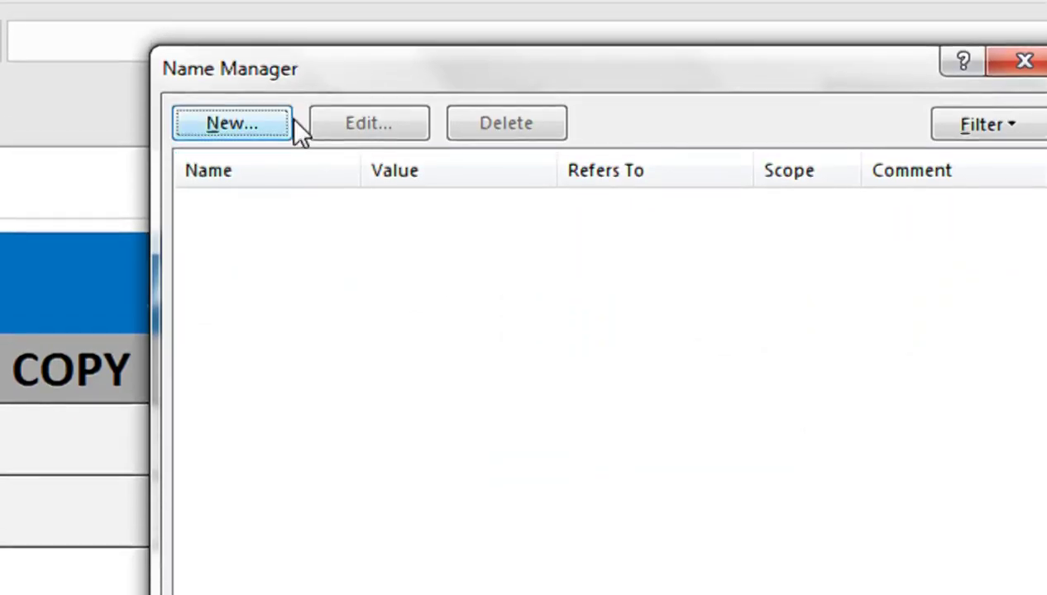
type("PP")
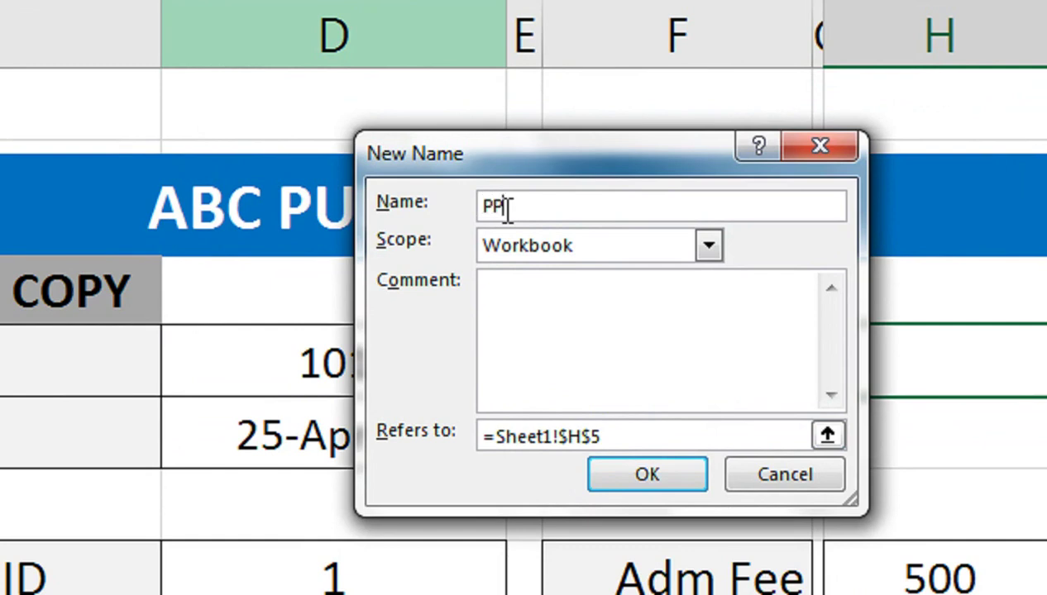
left_click_drag(633, 438, 492, 445)
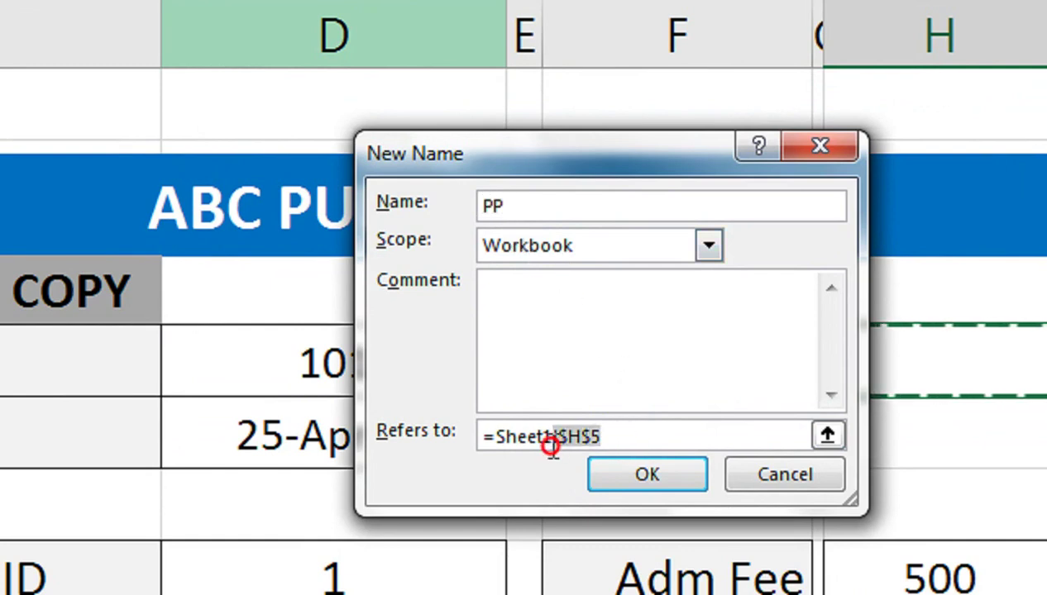
type("INDEX(")
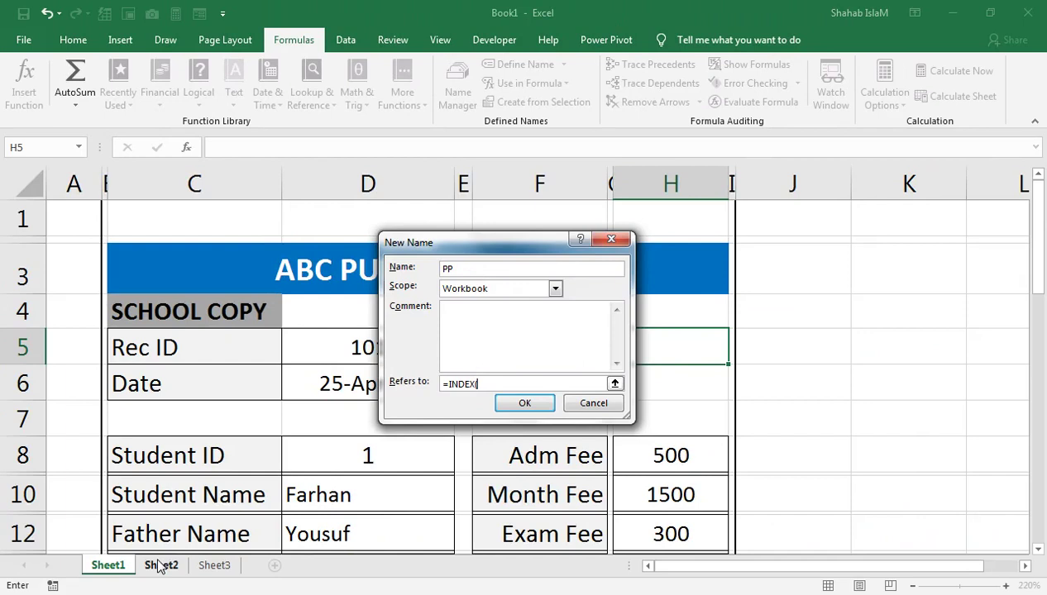
left_click(160, 565)
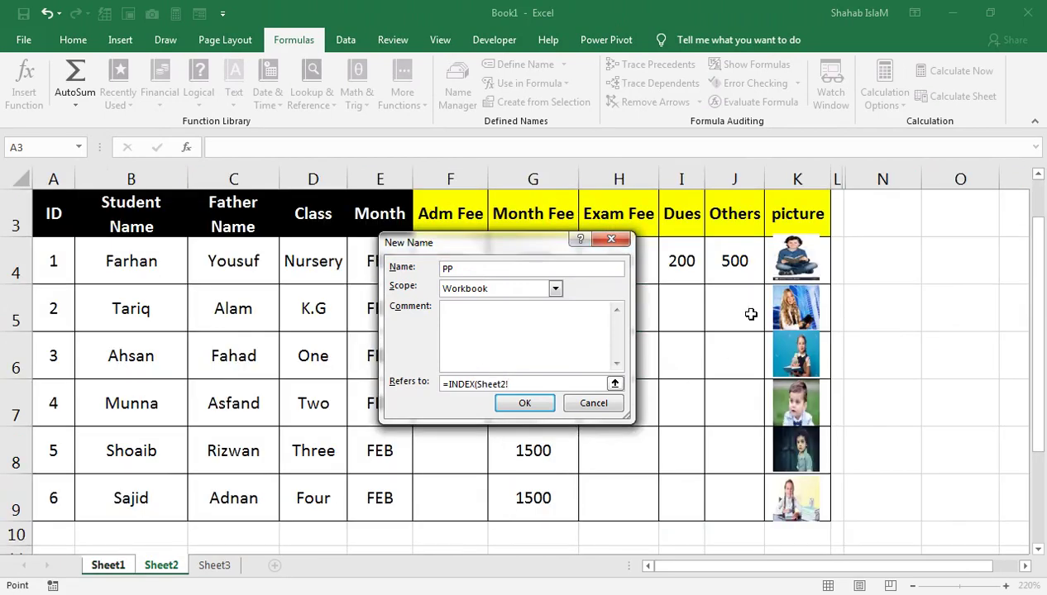
Step: Give PP the formula =INDEX(Sheet2!$K$4:$K$9,MATCH(Sheet1!$D$8,Sheet2!$A$4:$A$9,0)) and save it
left_click(824, 253)
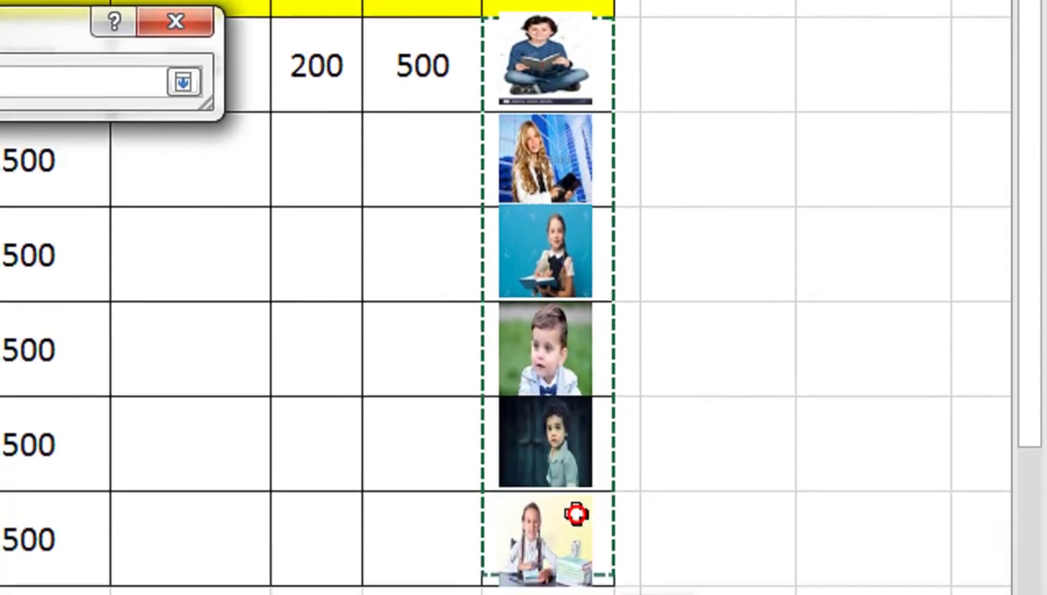
left_click_drag(605, 265, 537, 331)
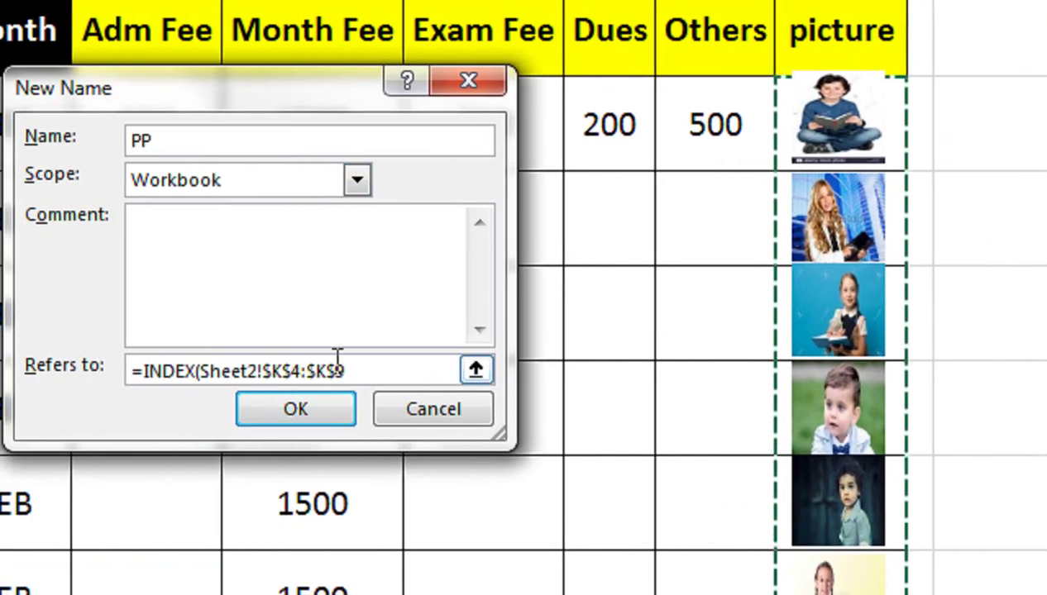
type(",MATCH(")
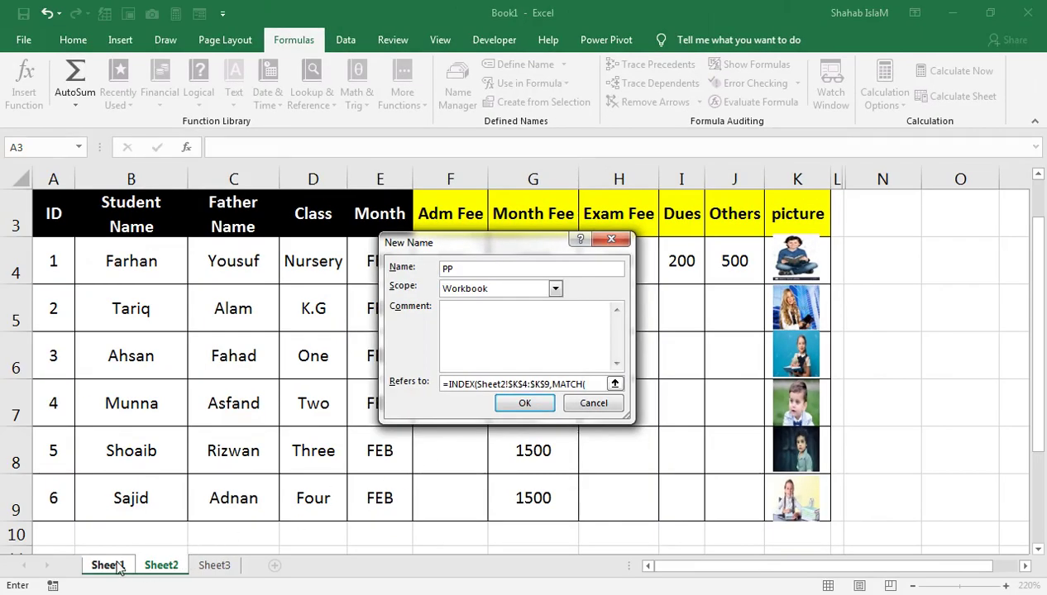
left_click(119, 566)
left_click(335, 399)
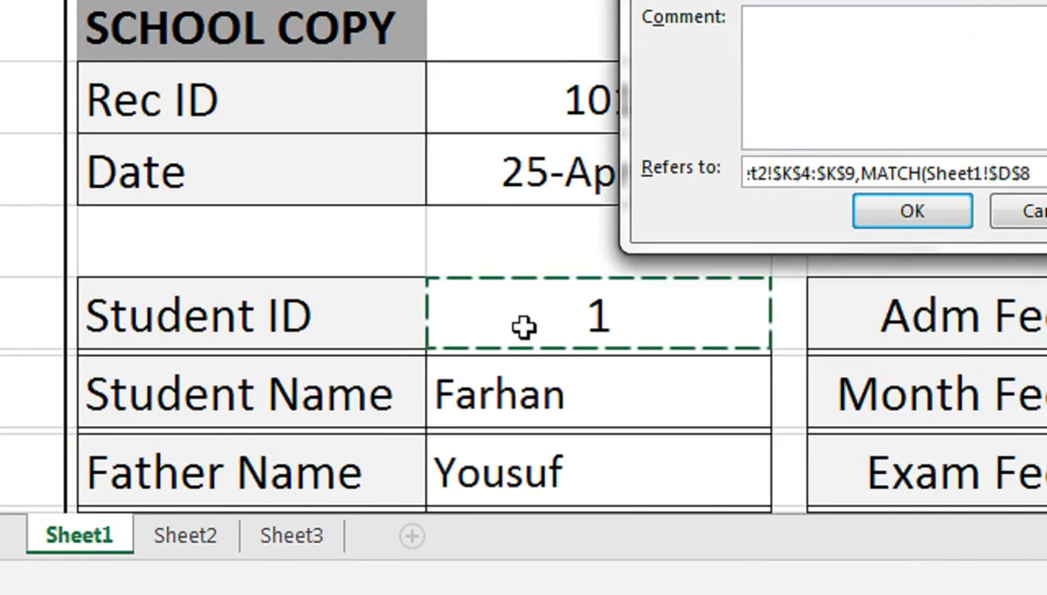
type(",")
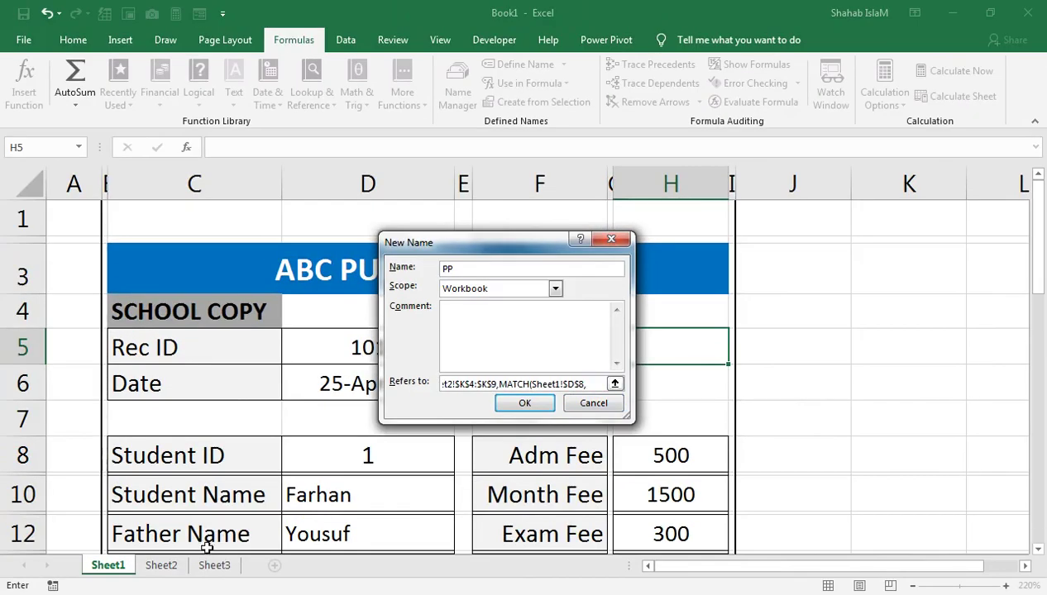
left_click(161, 565)
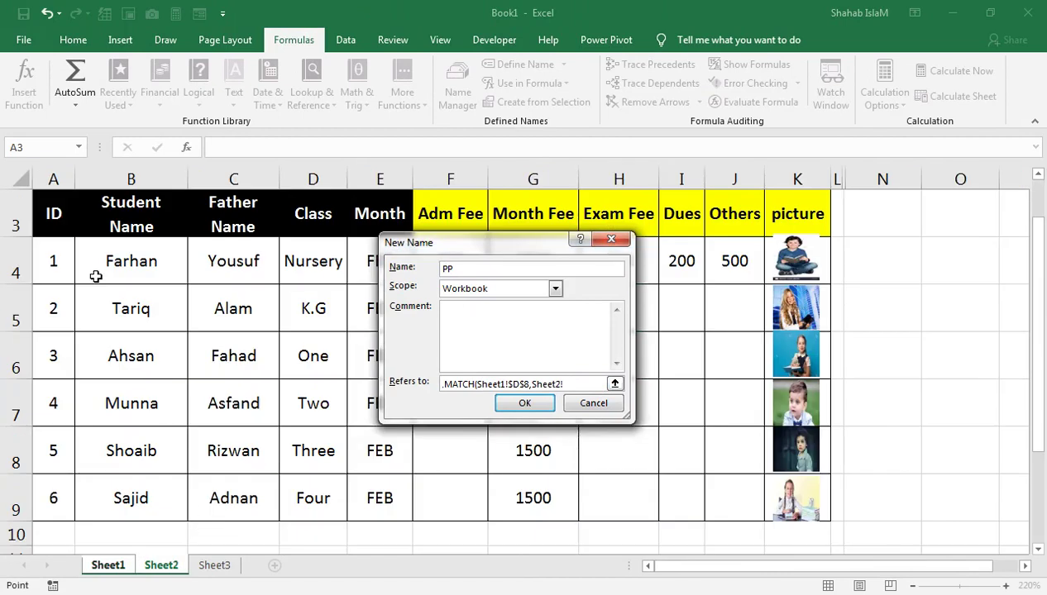
left_click_drag(74, 277, 70, 454)
left_click_drag(112, 520, 110, 583)
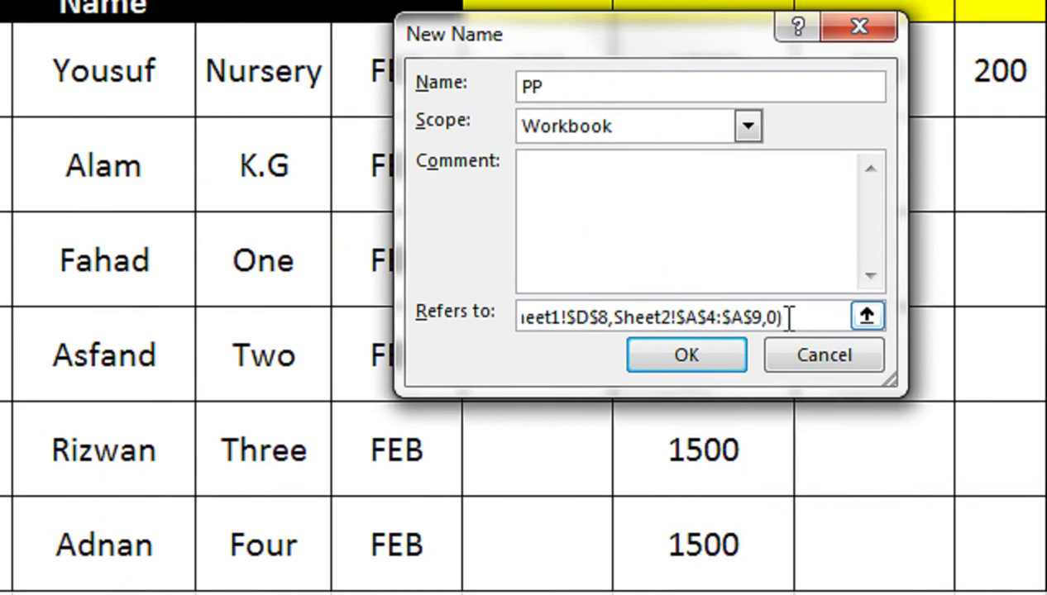
left_click(740, 347)
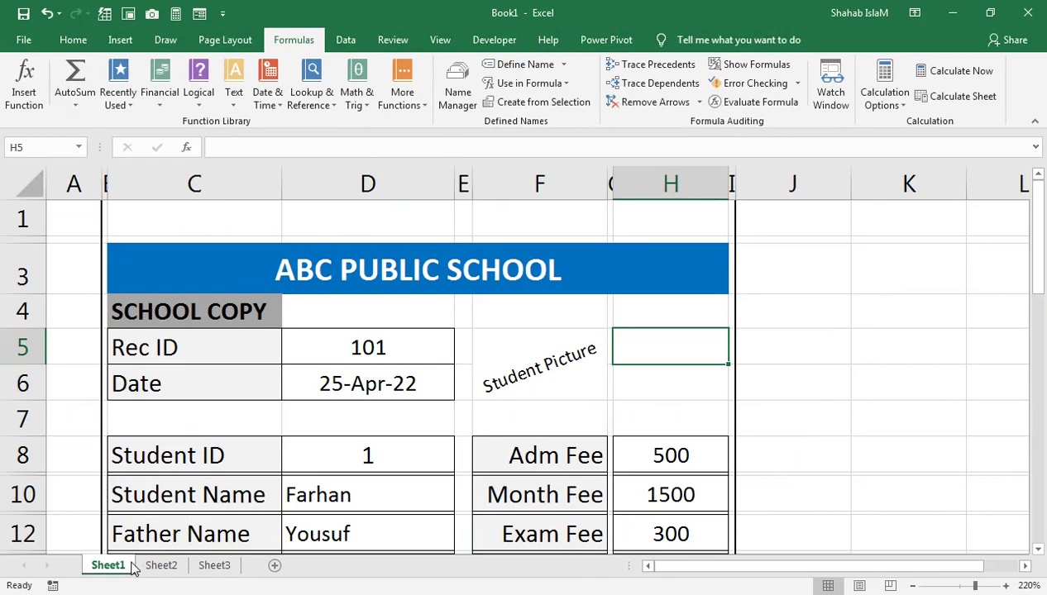
Step: Copy student 1's picture cell K4 on Sheet2
left_click(151, 567)
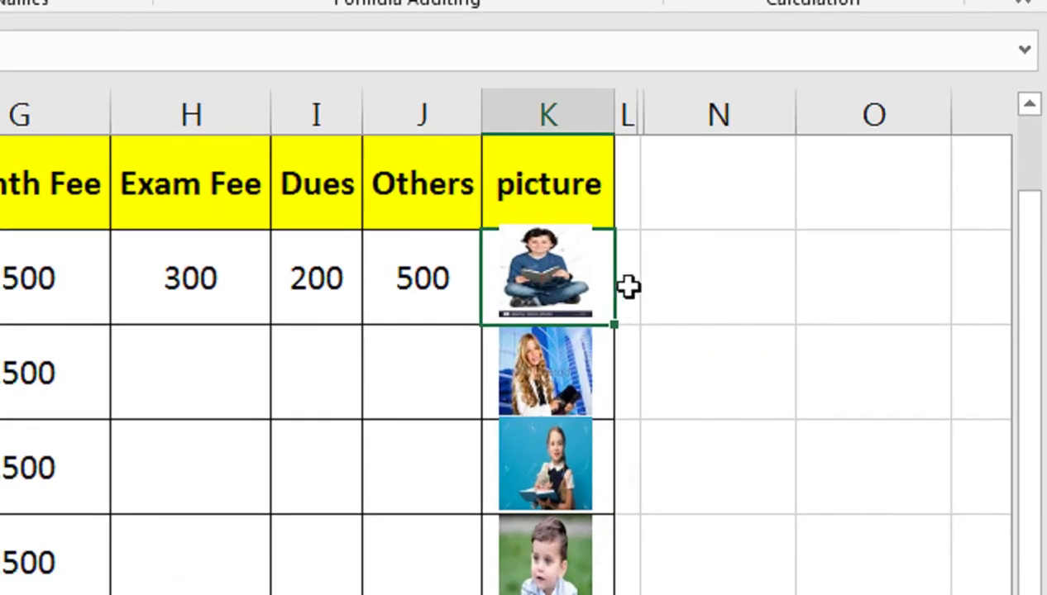
key("ctrl+c")
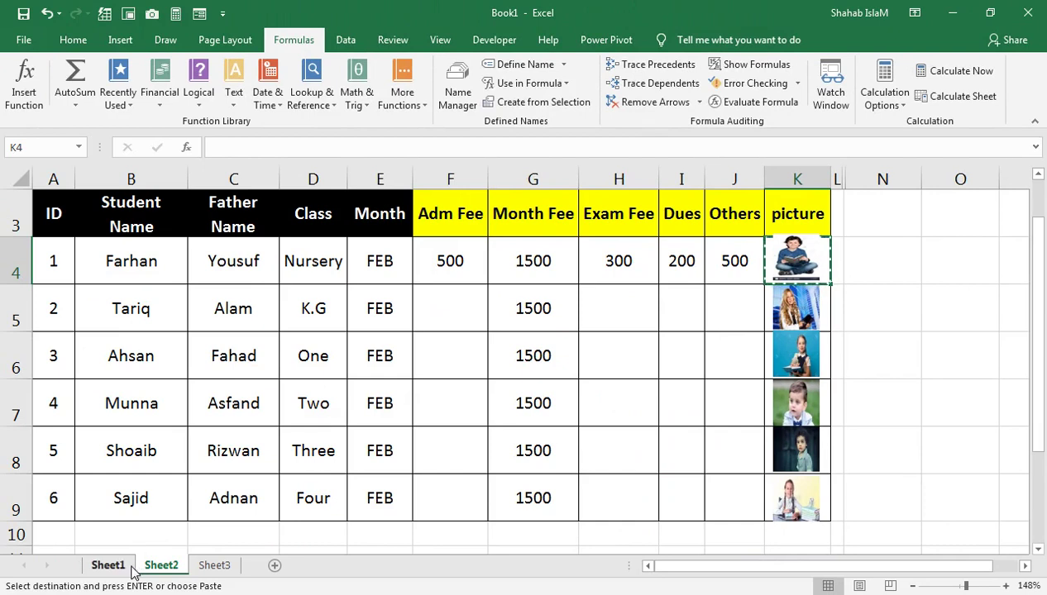
Step: Paste the copied K4 into Sheet1 cell H5 as a Linked Picture
left_click(110, 564)
right_click(661, 343)
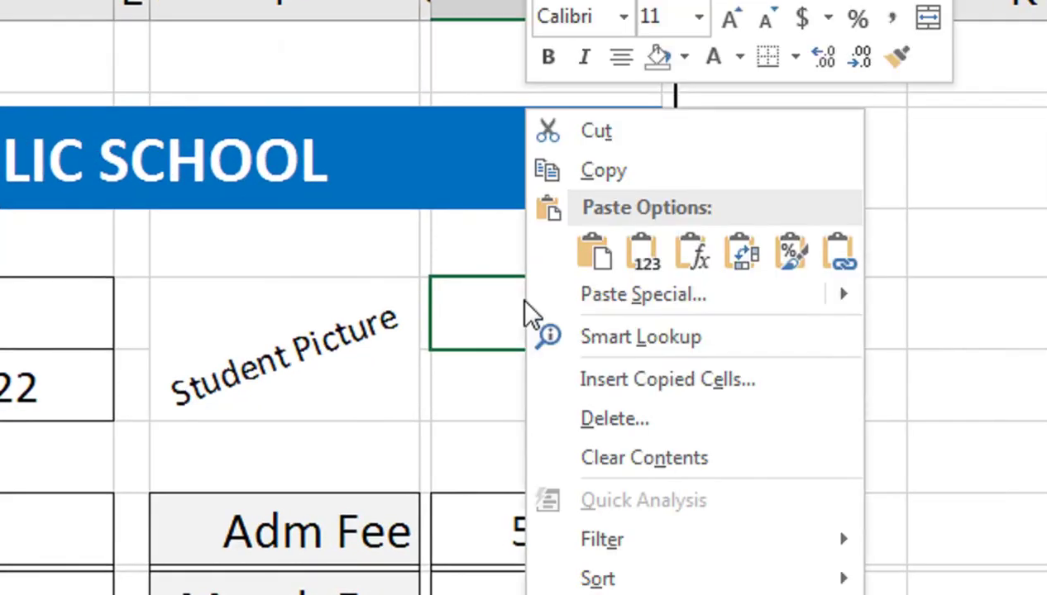
mouse_move(792, 301)
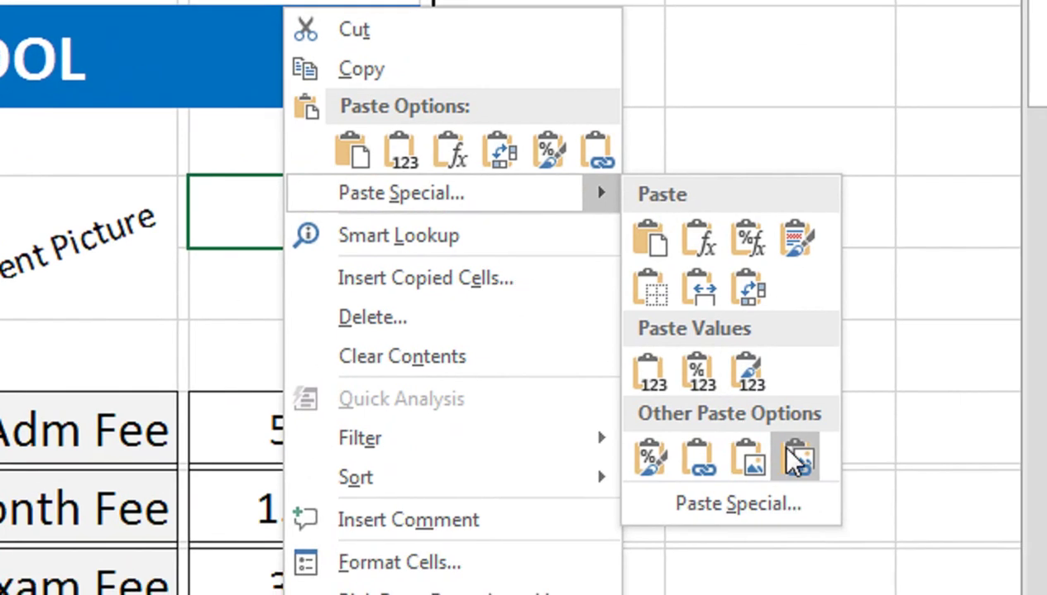
left_click(837, 494)
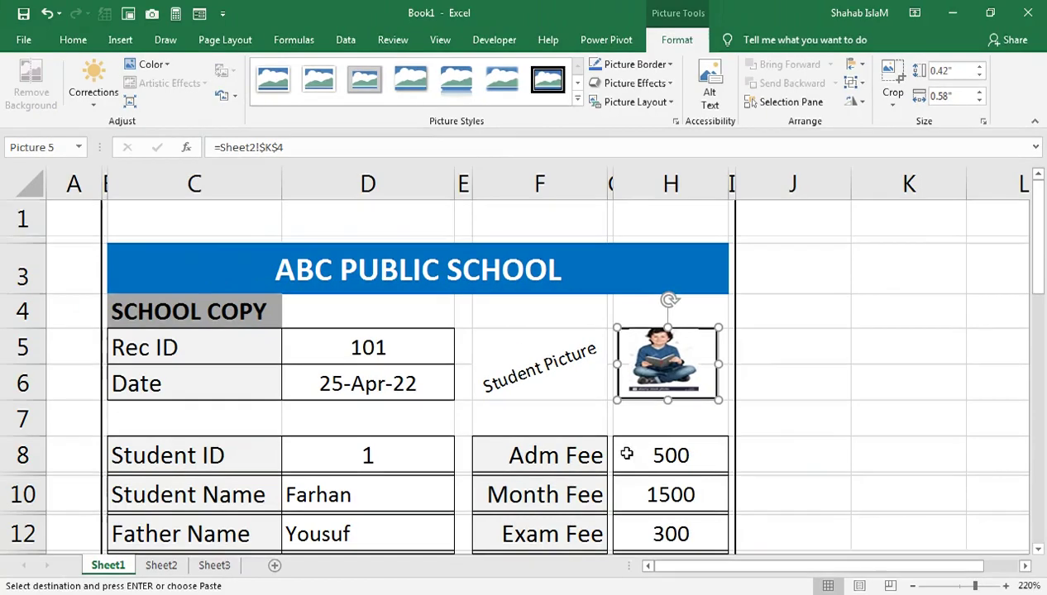
left_click(348, 454)
Step: Test the lookup by entering Student ID 2 in D8, then restore it to 1
type("2")
key("Return")
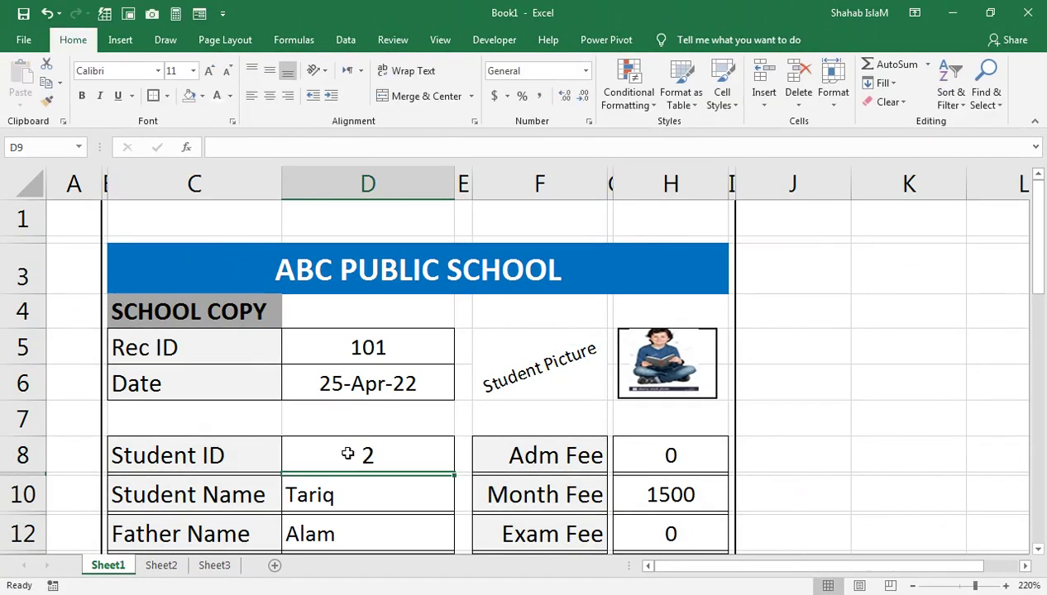
left_click(347, 454)
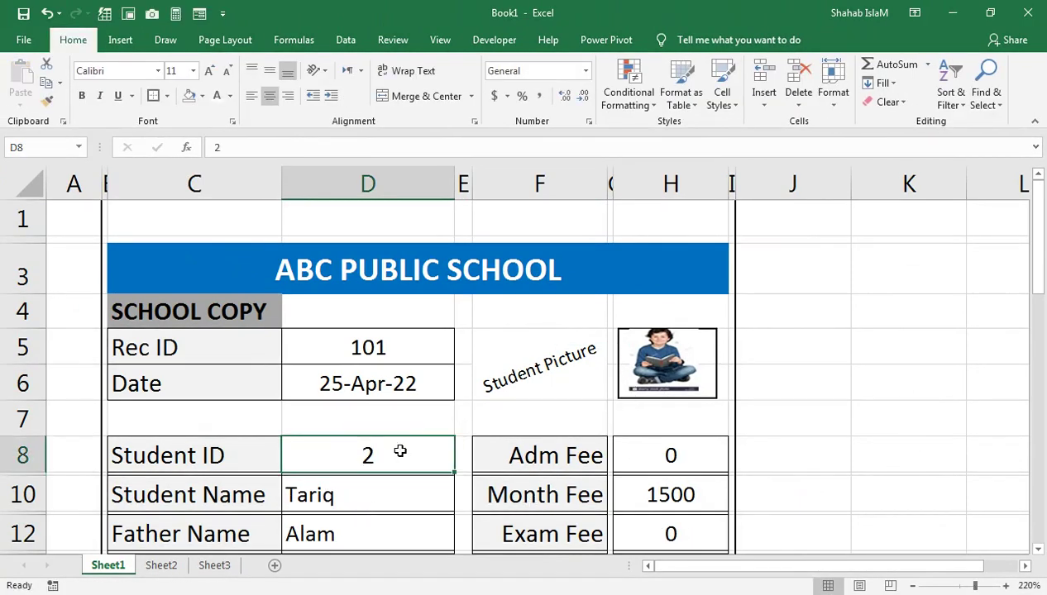
type("1")
key("Return")
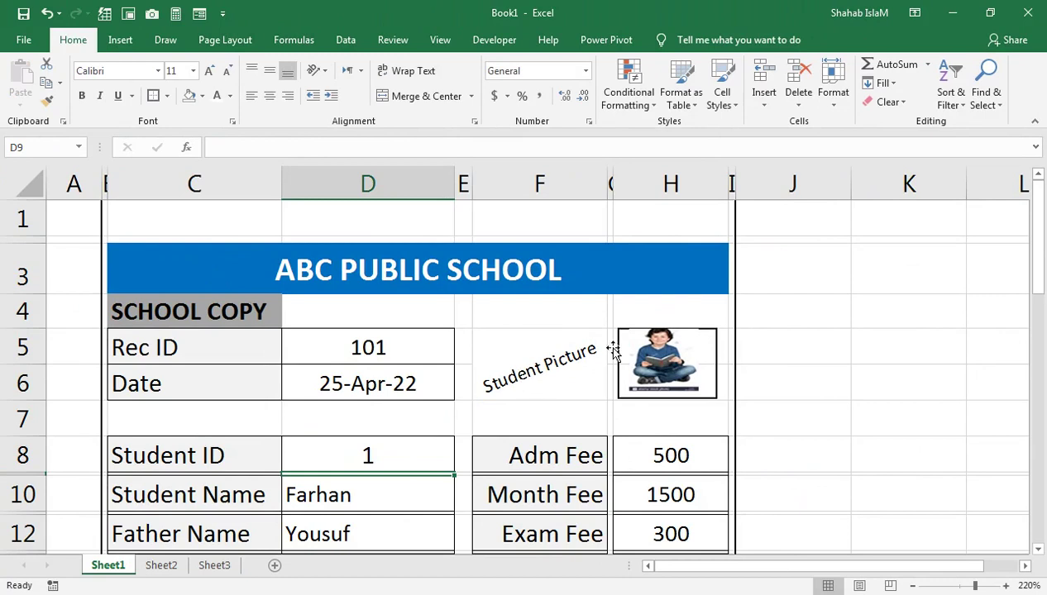
Step: Replace the linked picture's formula =Sheet2!$K$4 with =PP
left_click(630, 353)
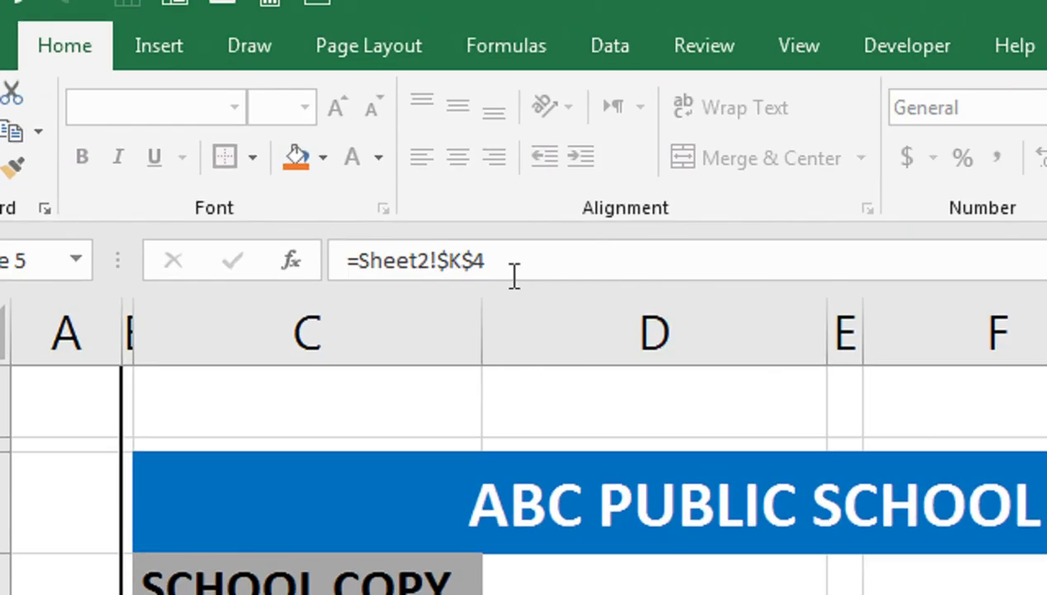
left_click(297, 148)
left_click_drag(512, 262, 361, 266)
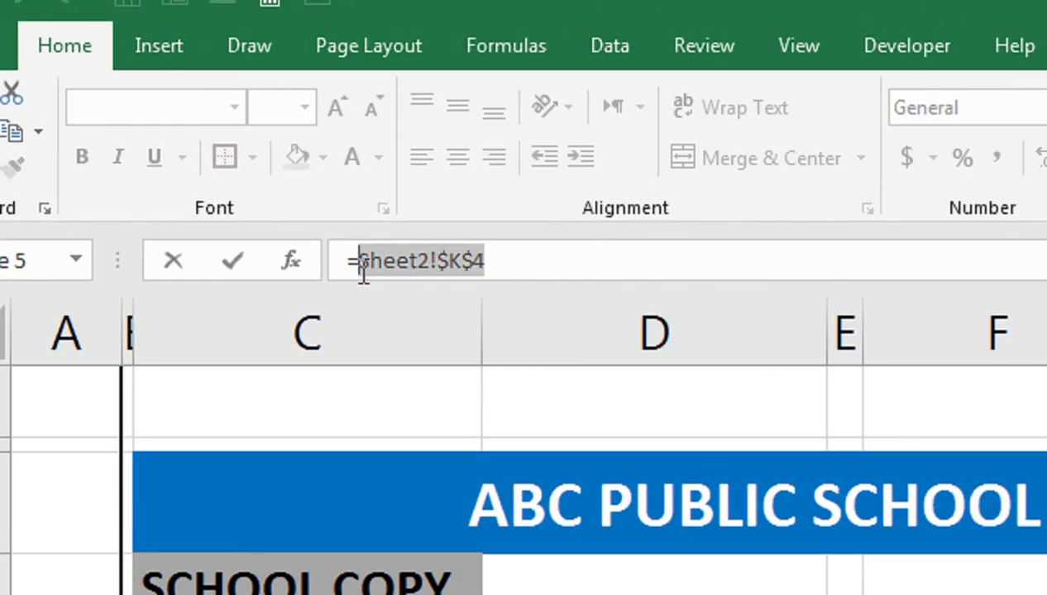
type("PP")
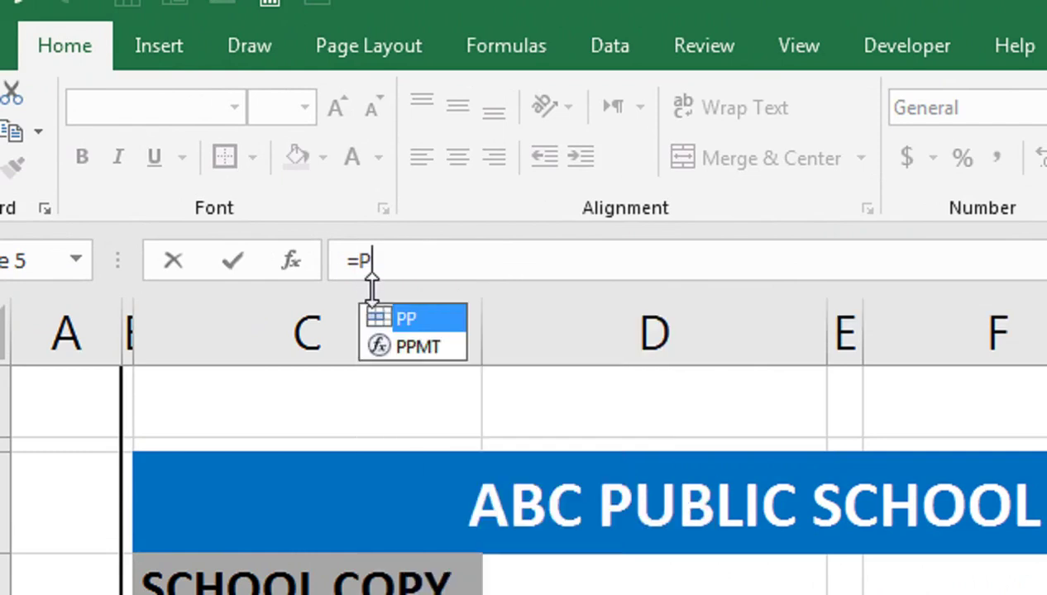
double_click(411, 318)
left_click(411, 312)
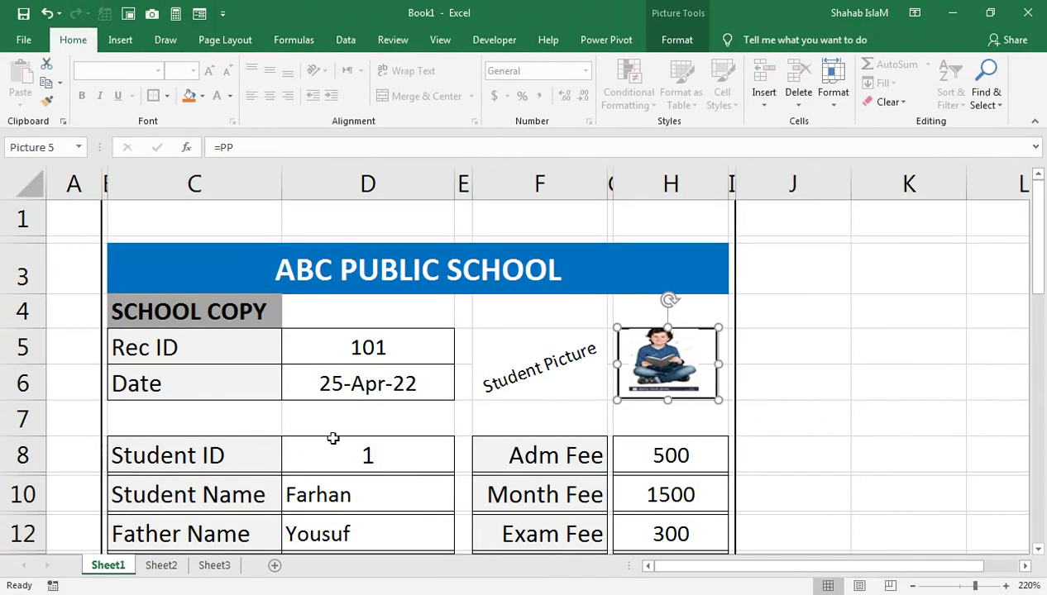
left_click(335, 451)
type("2")
key("Return")
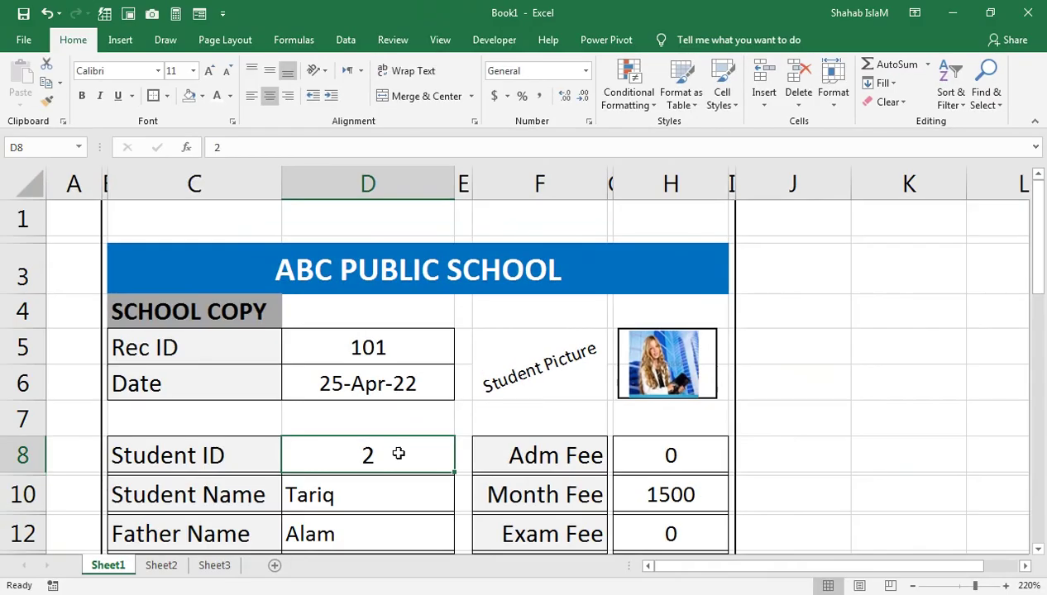
type("2")
type("3")
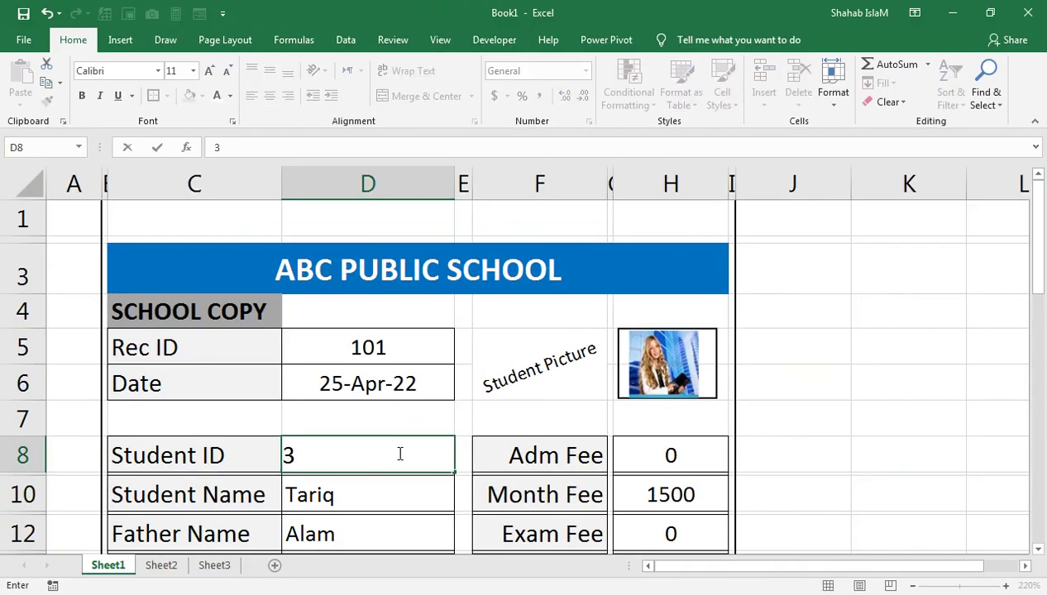
key("Return")
type("4")
key("Return")
left_click(398, 454)
type("5")
key("Return")
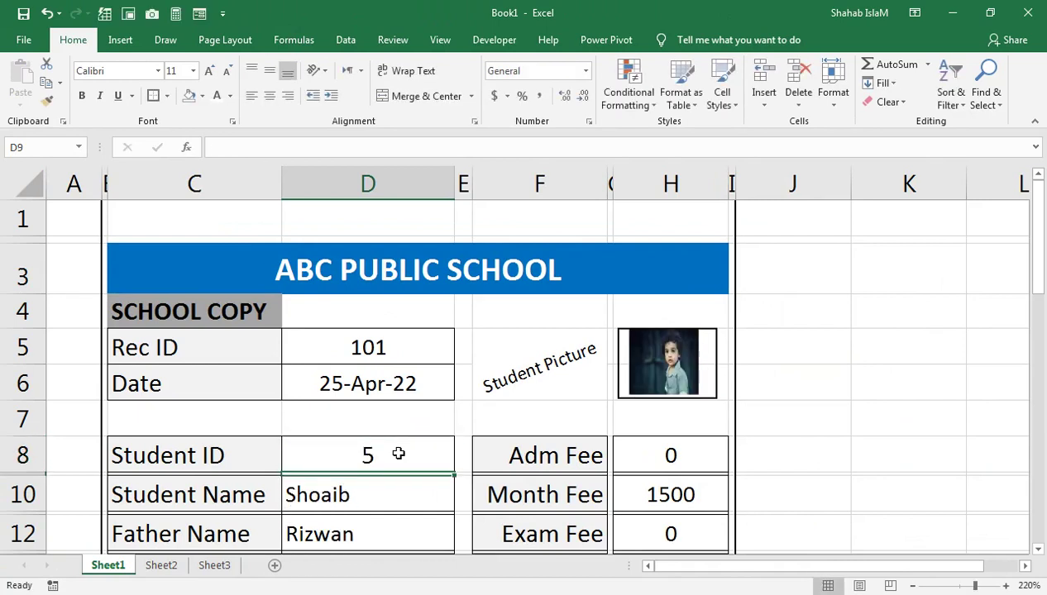
left_click(415, 443)
type("6")
key("Return")
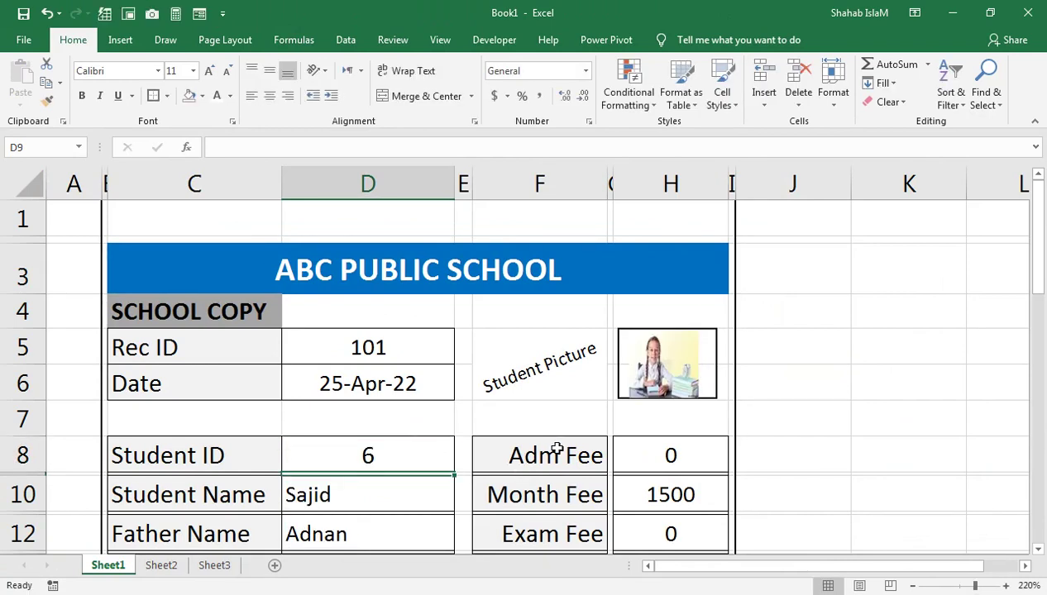
scroll(446, 463, "down", 1)
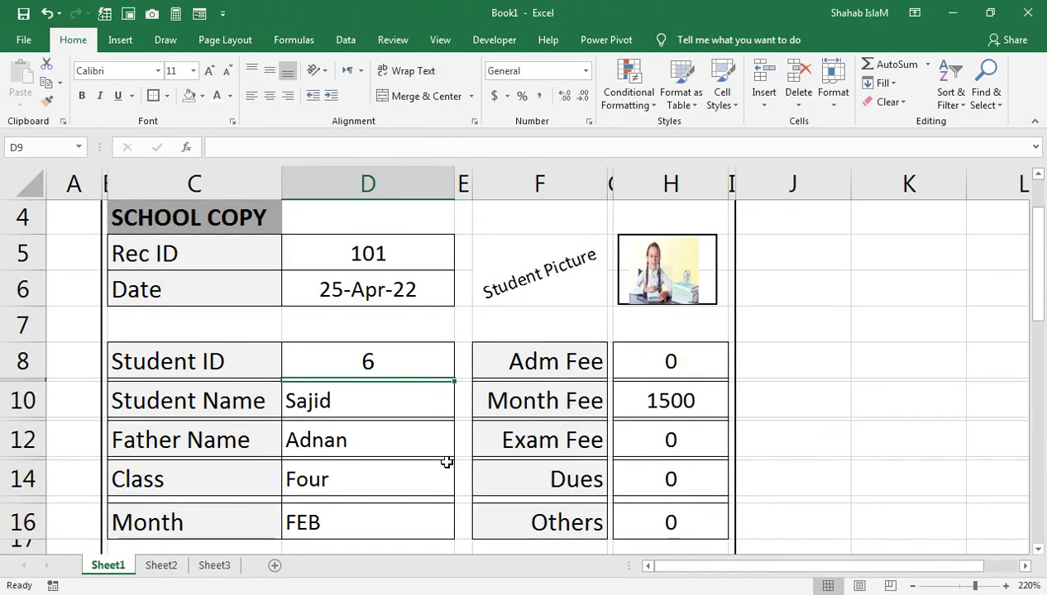
scroll(447, 463, "down", 1)
scroll(446, 462, "down", 1)
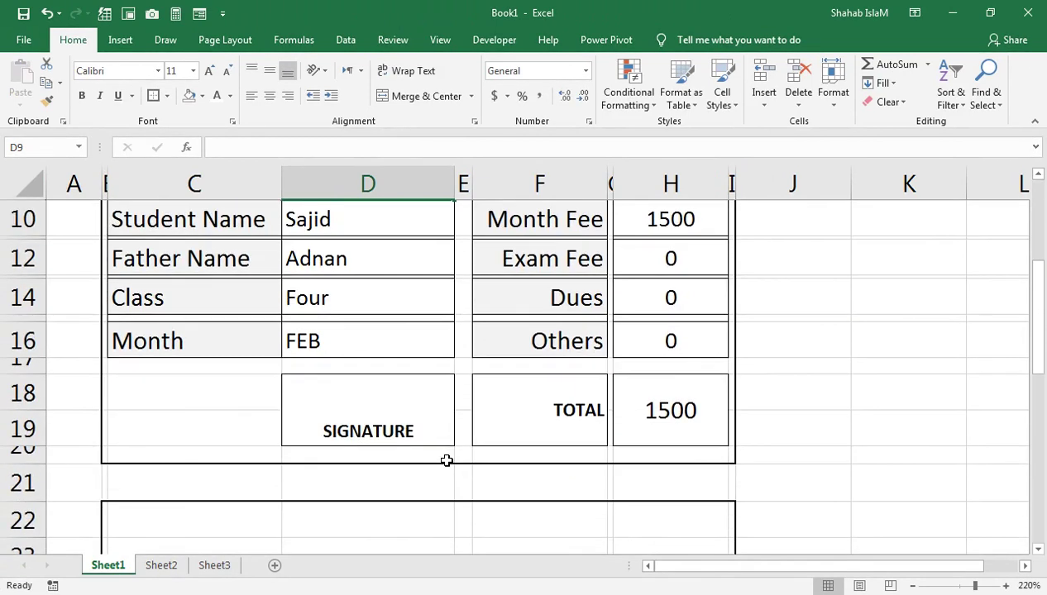
scroll(446, 462, "up", 1)
scroll(447, 461, "up", 1)
left_click(421, 361)
type("1")
key("Return")
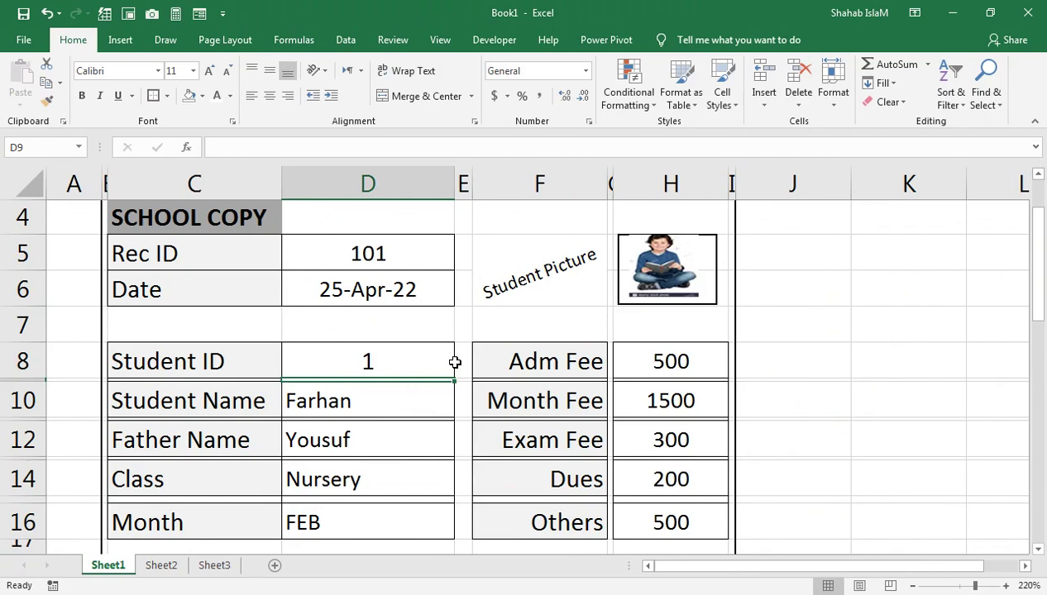
scroll(454, 363, "down", 1)
scroll(500, 423, "up", 2)
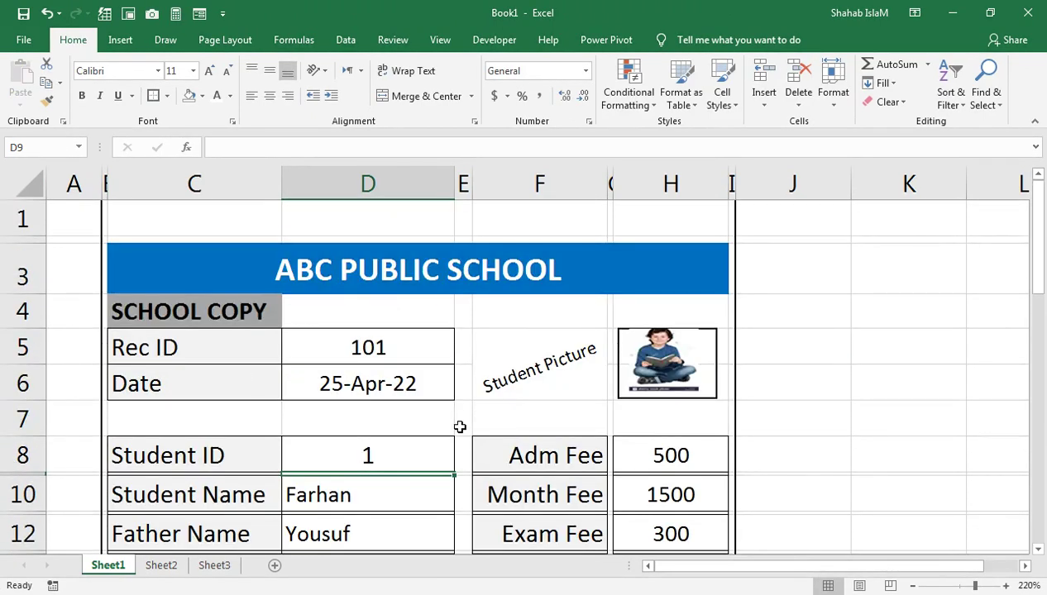
key("Up")
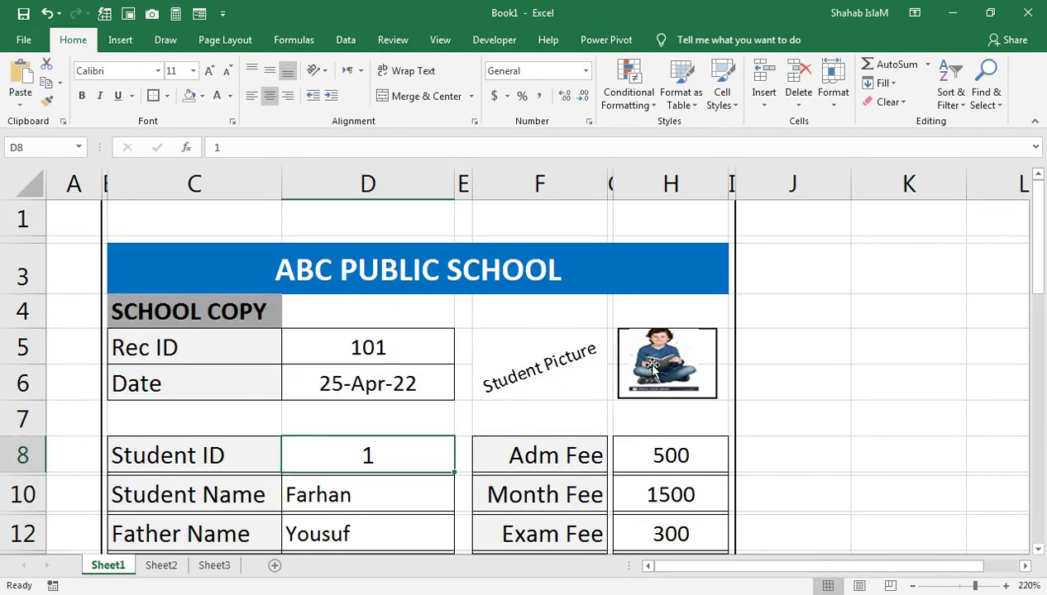
Step: Copy the school copy's =PP picture and paste it into the student copy at H26
scroll(615, 399, "down", 5)
scroll(615, 399, "down", 1)
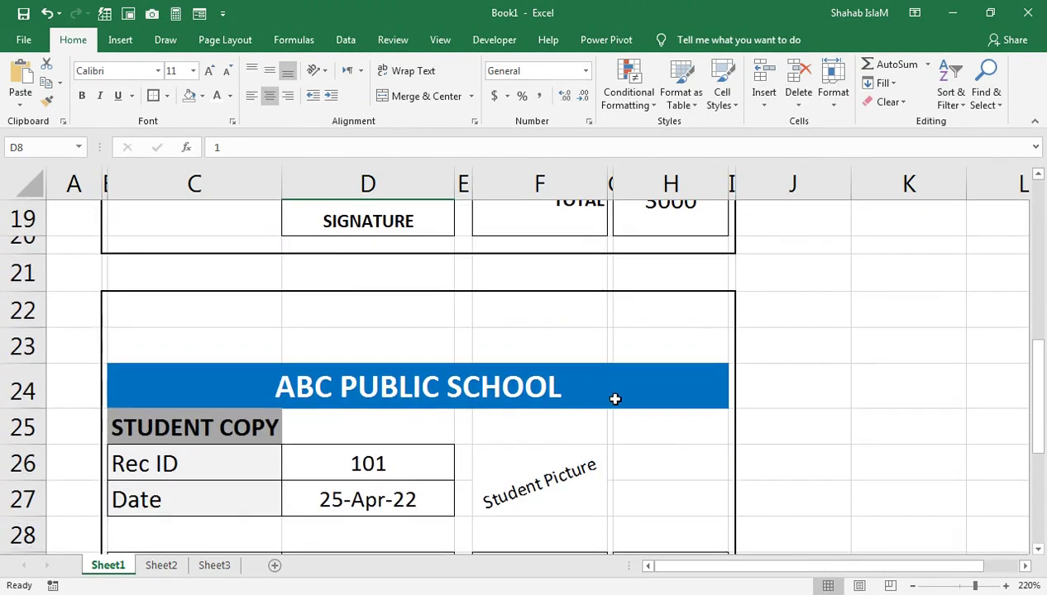
scroll(535, 402, "up", 6)
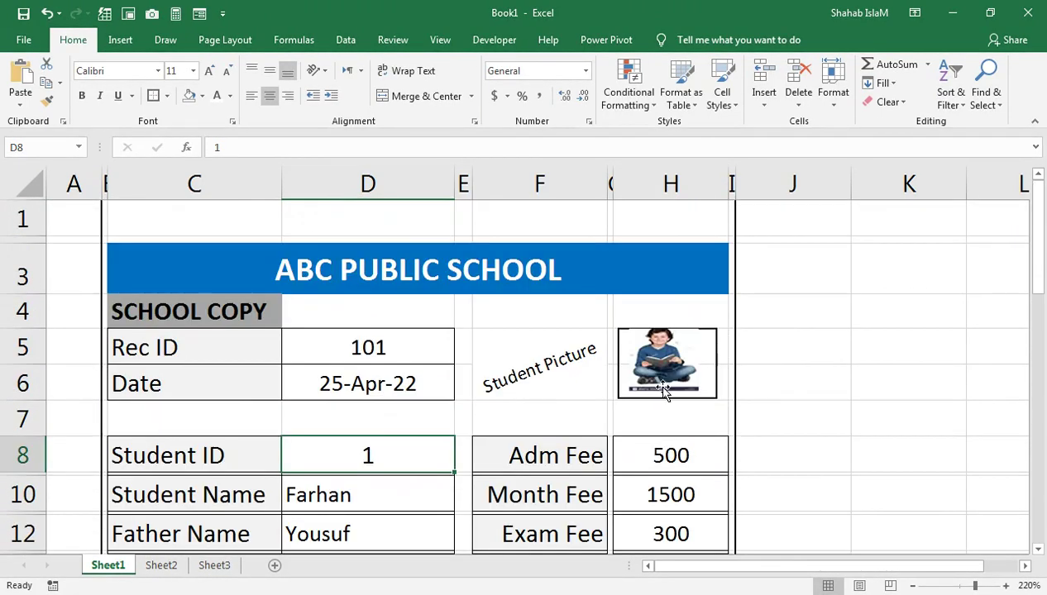
right_click(671, 386)
key("Escape")
scroll(712, 359, "down", 1)
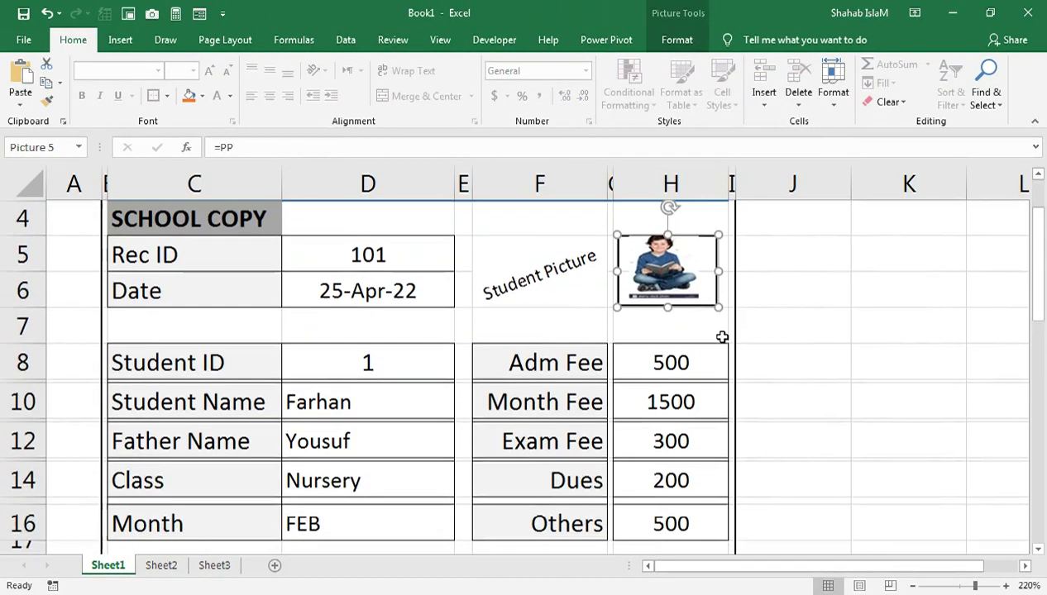
scroll(711, 359, "down", 3)
scroll(711, 359, "down", 2)
scroll(680, 358, "down", 1)
left_click(677, 359)
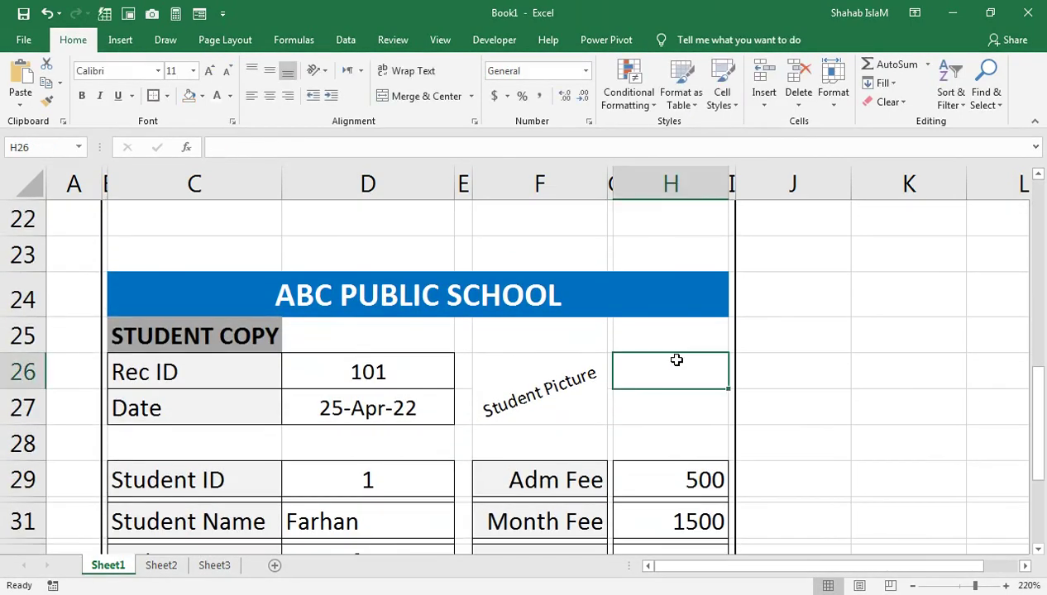
key("ctrl+v")
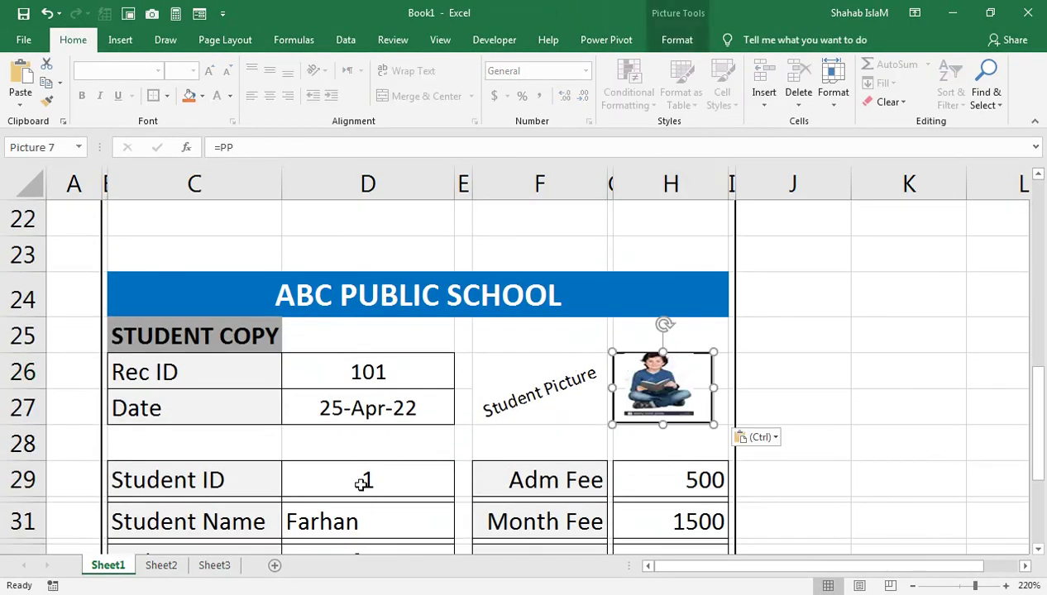
Step: Enter Student ID 2 in D8 and check the student copy shows Tariq's photo
scroll(362, 483, "up", 3)
scroll(360, 430, "up", 3)
left_click(365, 361)
type("2")
key("Return")
scroll(703, 263, "down", 1)
scroll(693, 331, "down", 3)
scroll(708, 337, "down", 3)
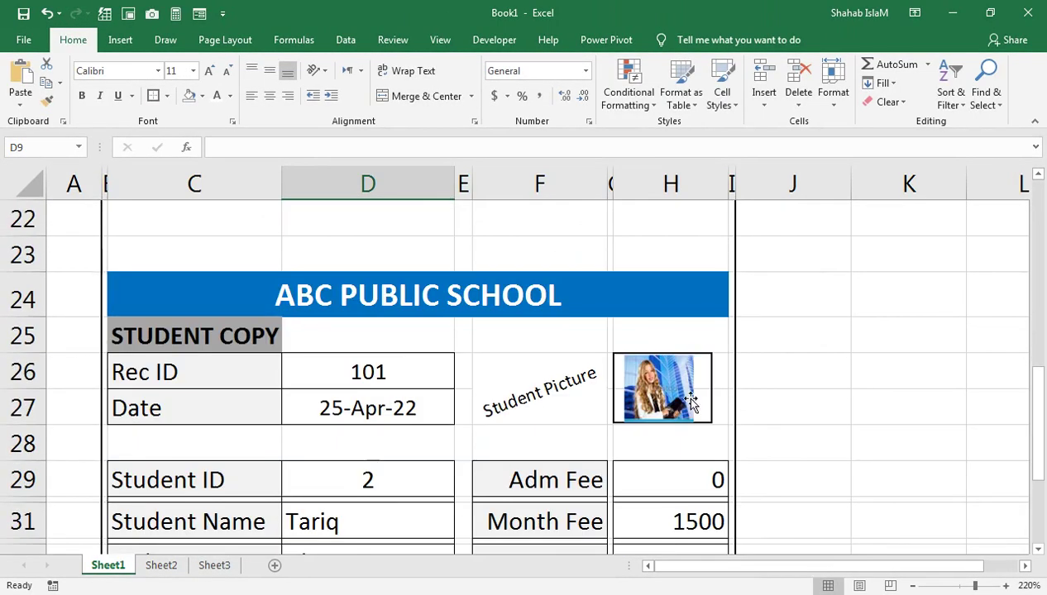
Step: Enter Student ID 3 in D8 and verify both copies show Ahsan's details and photo
scroll(691, 401, "up", 5)
scroll(444, 405, "up", 2)
left_click(419, 447)
type("3")
key("Return")
scroll(419, 447, "down", 2)
scroll(419, 447, "down", 3)
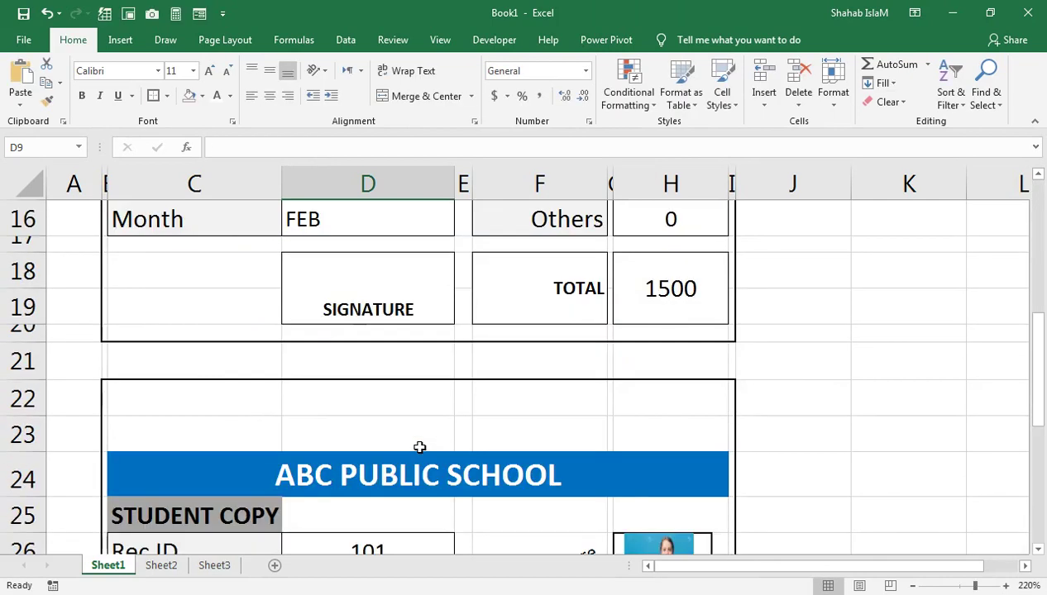
scroll(419, 448, "down", 1)
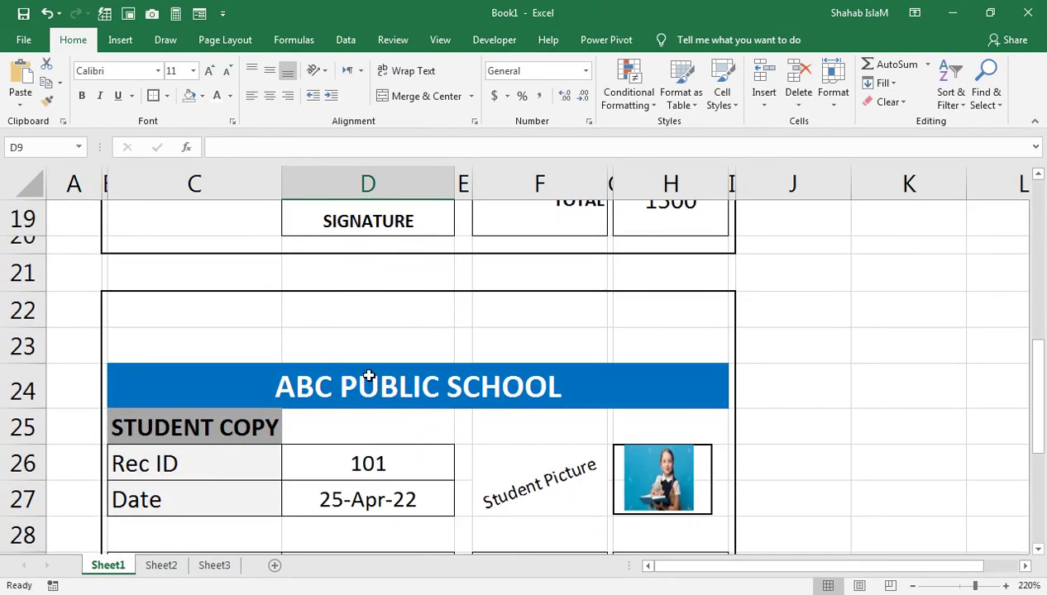
scroll(369, 377, "down", 2)
scroll(381, 361, "up", 3)
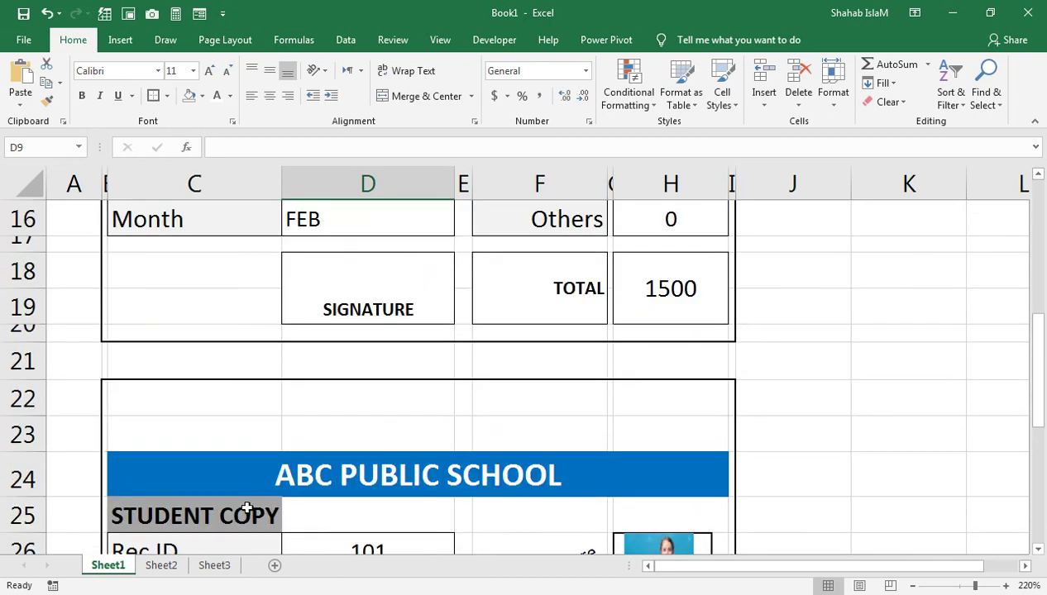
scroll(460, 400, "up", 2)
scroll(461, 396, "up", 2)
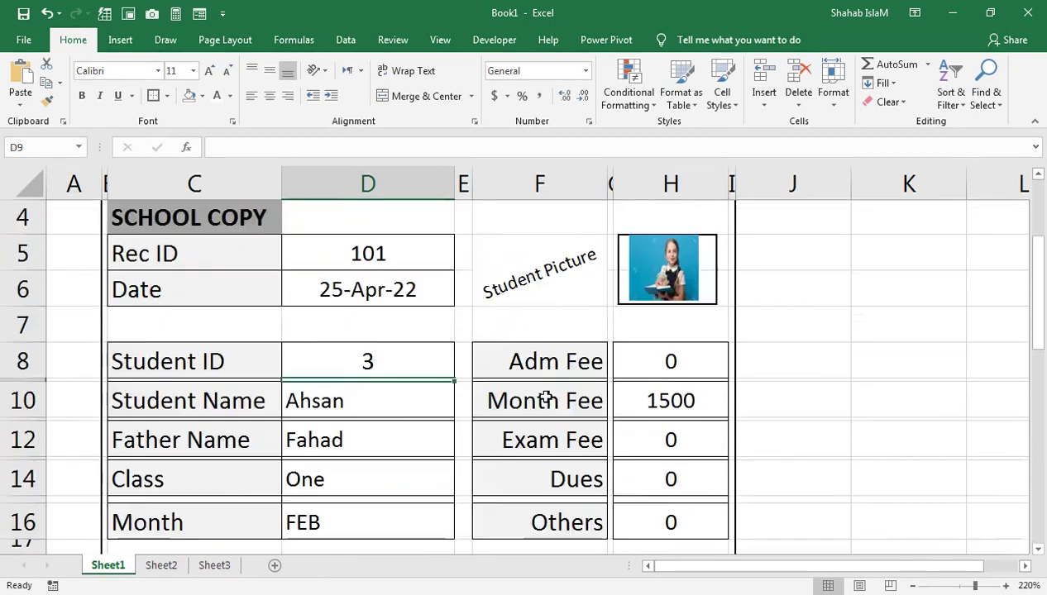
scroll(549, 397, "up", 1)
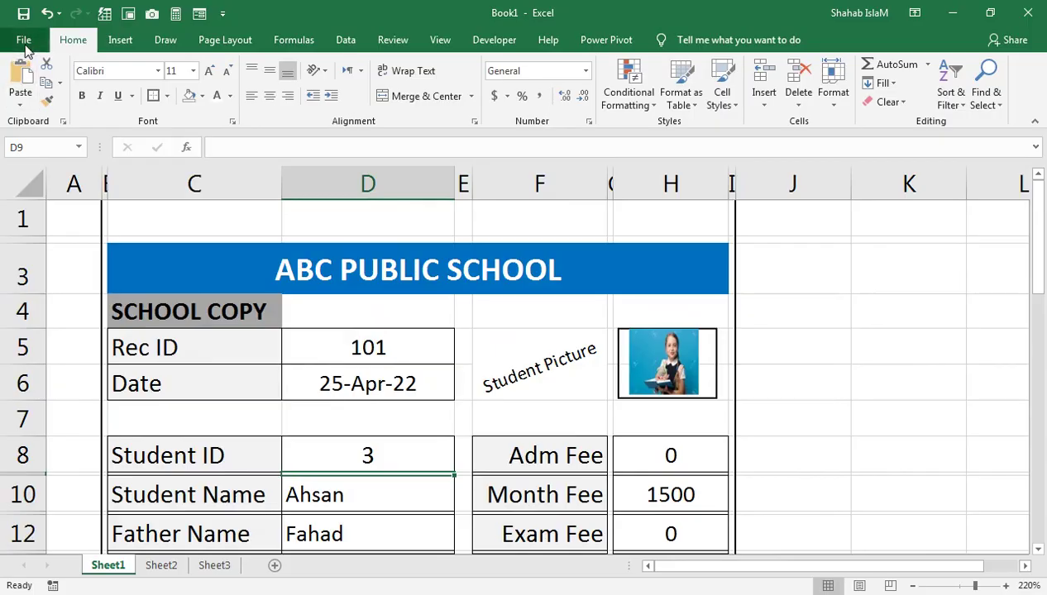
Step: Center the print page horizontally and vertically in Page Setup margins, then return to Sheet1
left_click(24, 40)
left_click(43, 266)
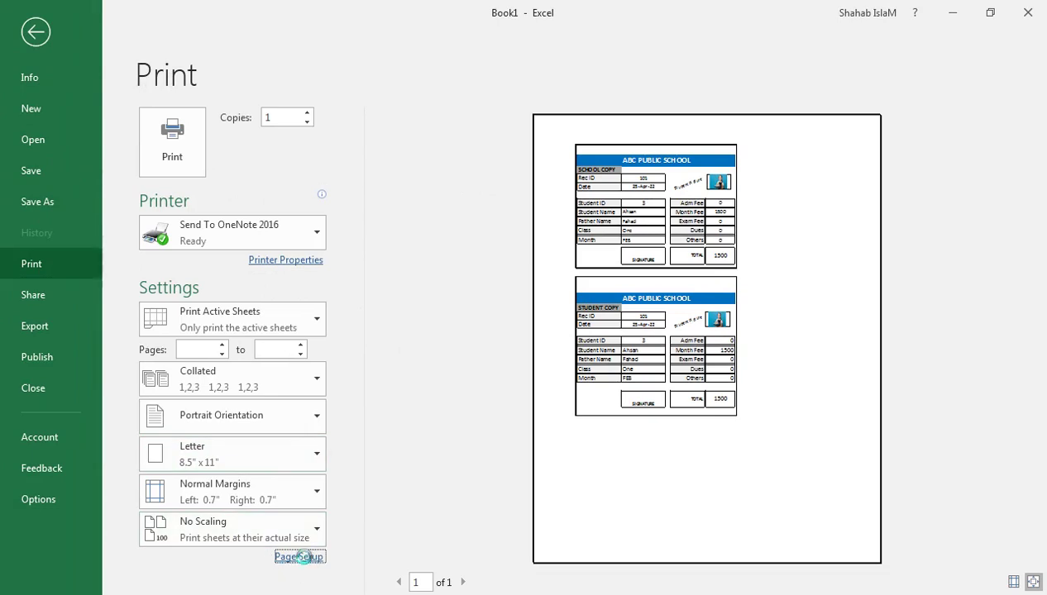
left_click(299, 557)
left_click(403, 182)
left_click(356, 408)
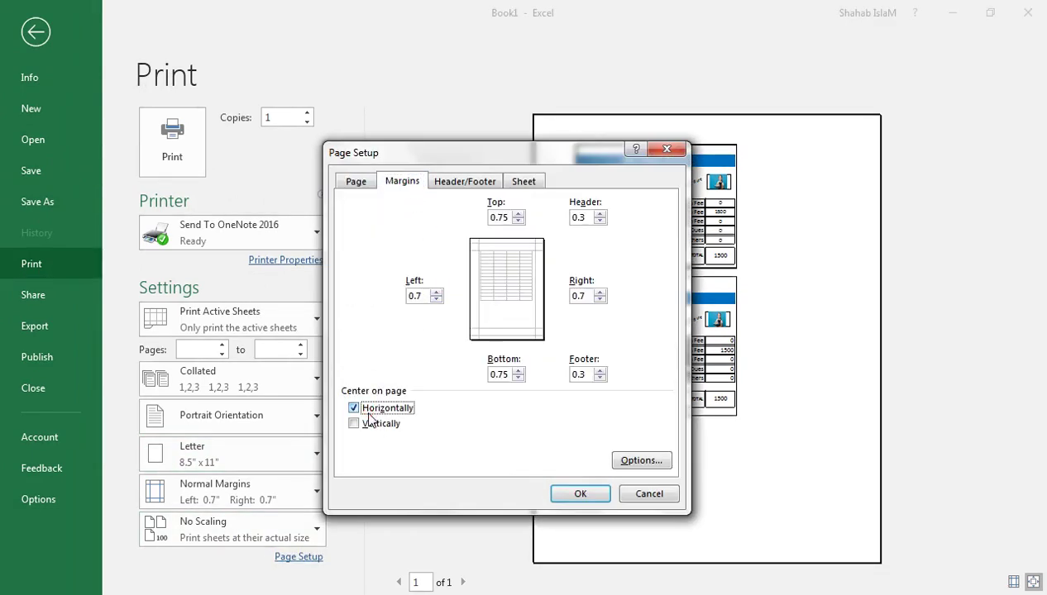
left_click(372, 423)
left_click(578, 496)
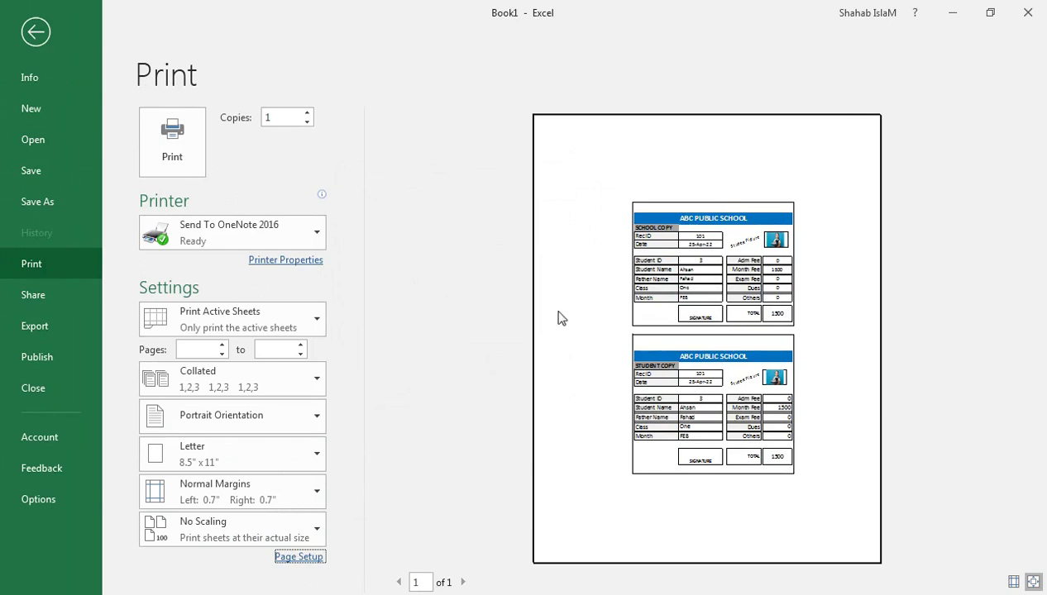
left_click(33, 30)
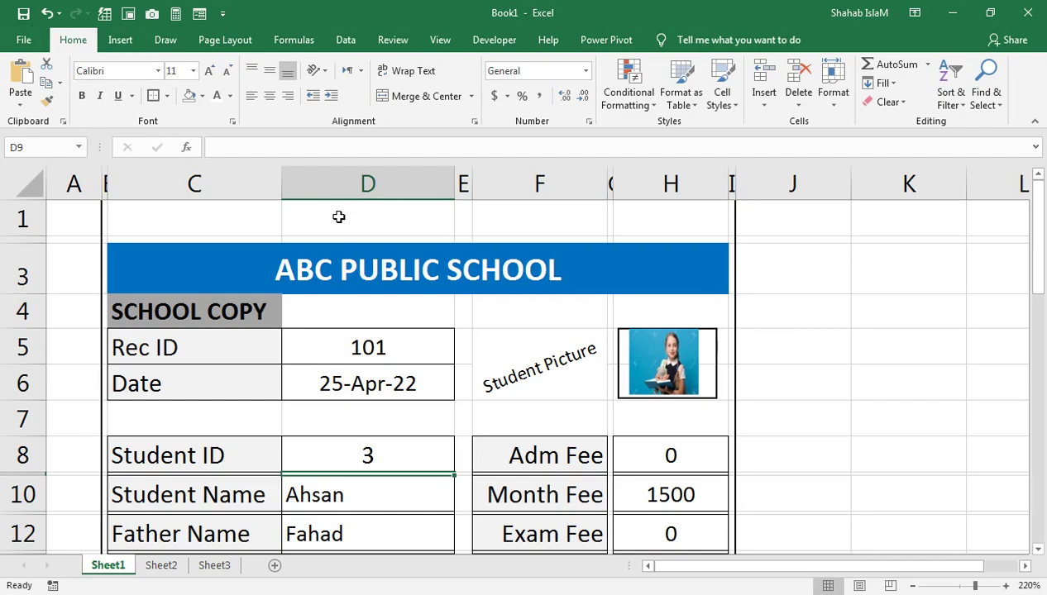